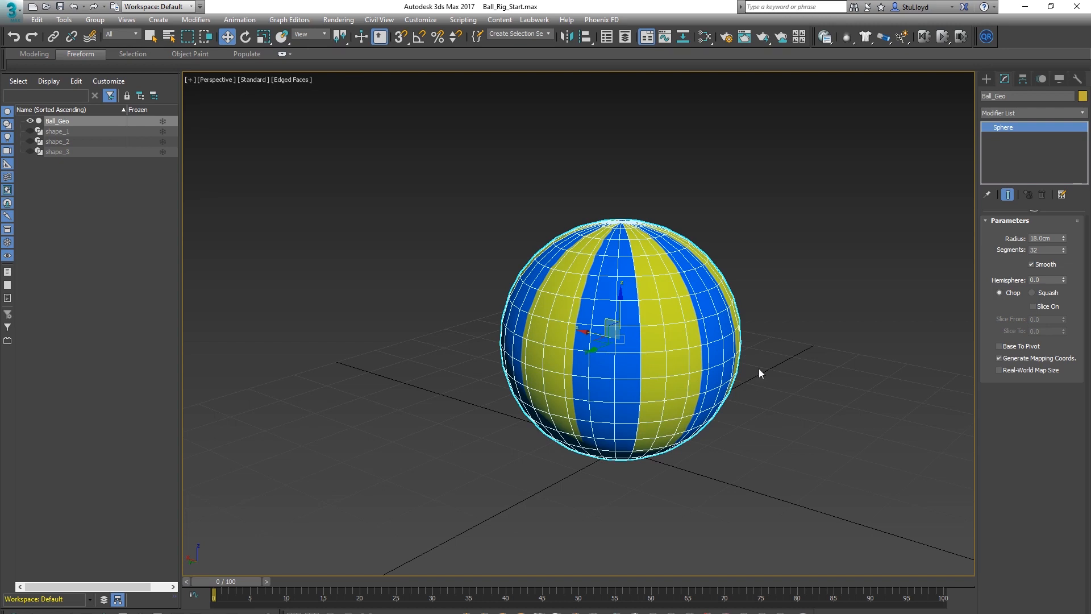
Draw a single bone with an end nub in the Front view, from the base of the ball to its top.
middle_click_drag(776, 337, 744, 412, "alt")
left_click(739, 356)
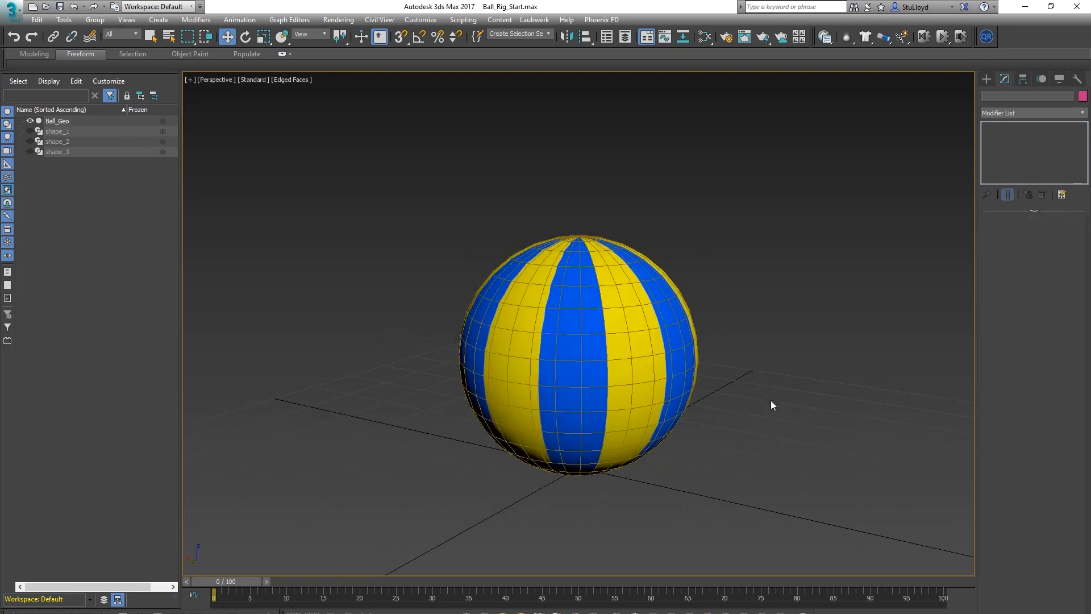
key("alt+w")
left_click(1077, 79)
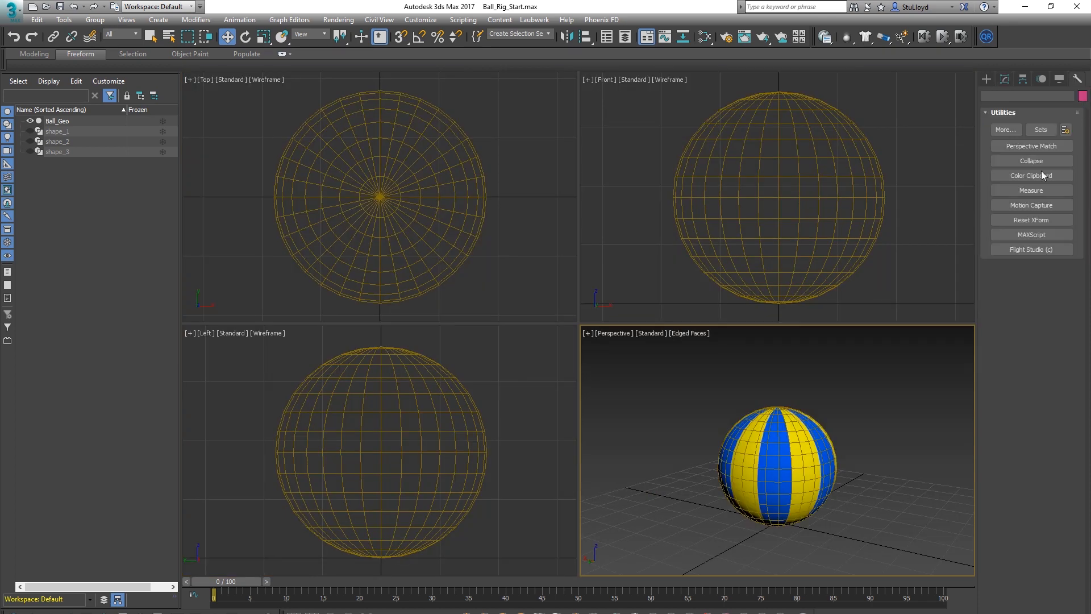
left_click(987, 79)
left_click(1069, 96)
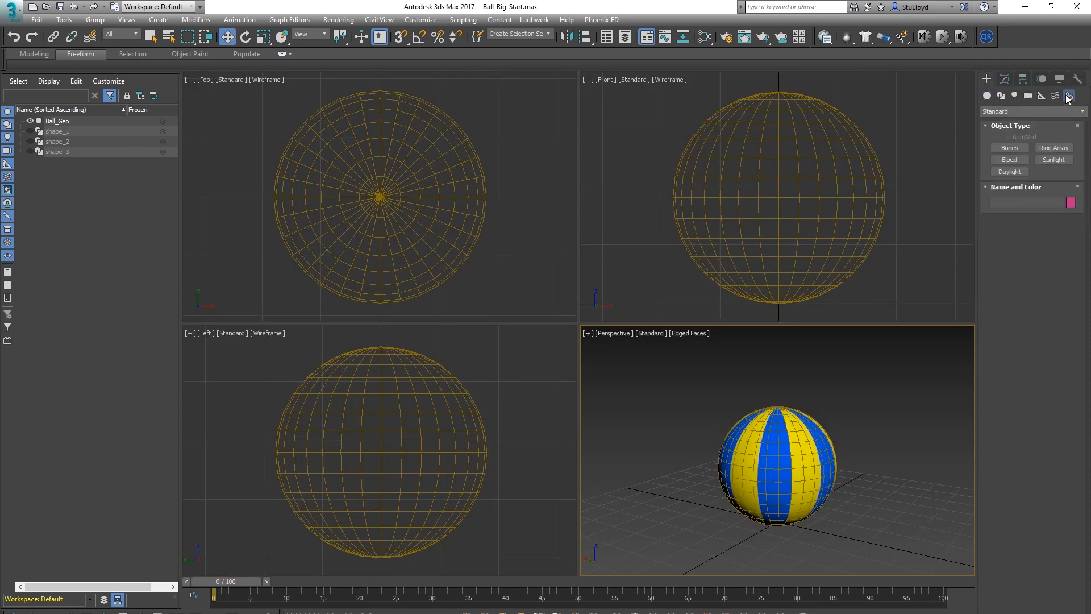
left_click(1010, 148)
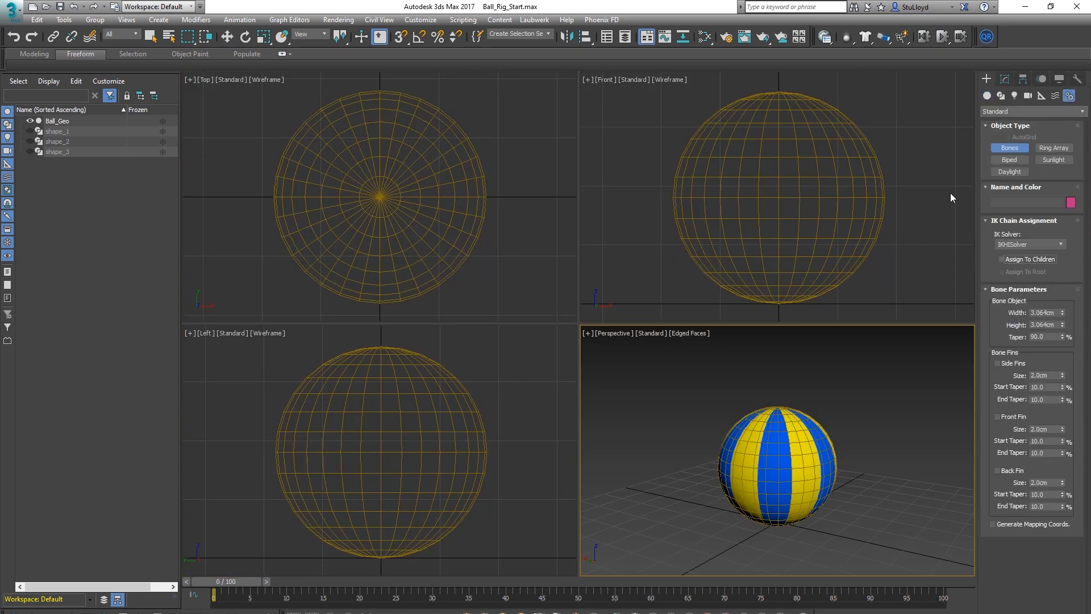
left_click(779, 303)
left_click(780, 92)
right_click(780, 90)
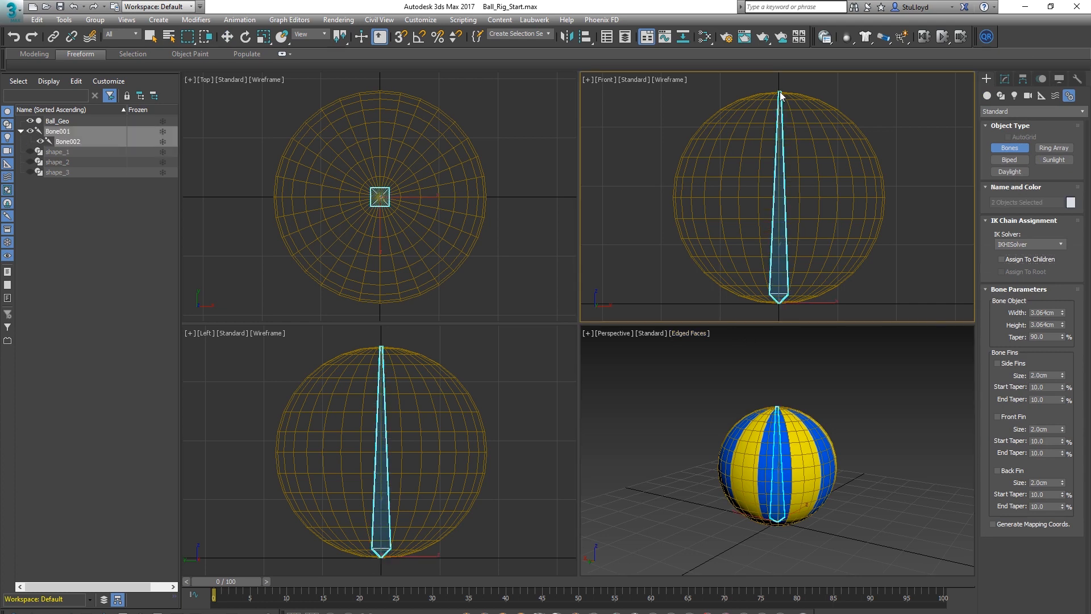
right_click(786, 87)
Use Bone Tools to turn off Freeze Length on the main bone and set its Stretch type to Squash.
left_click(239, 19)
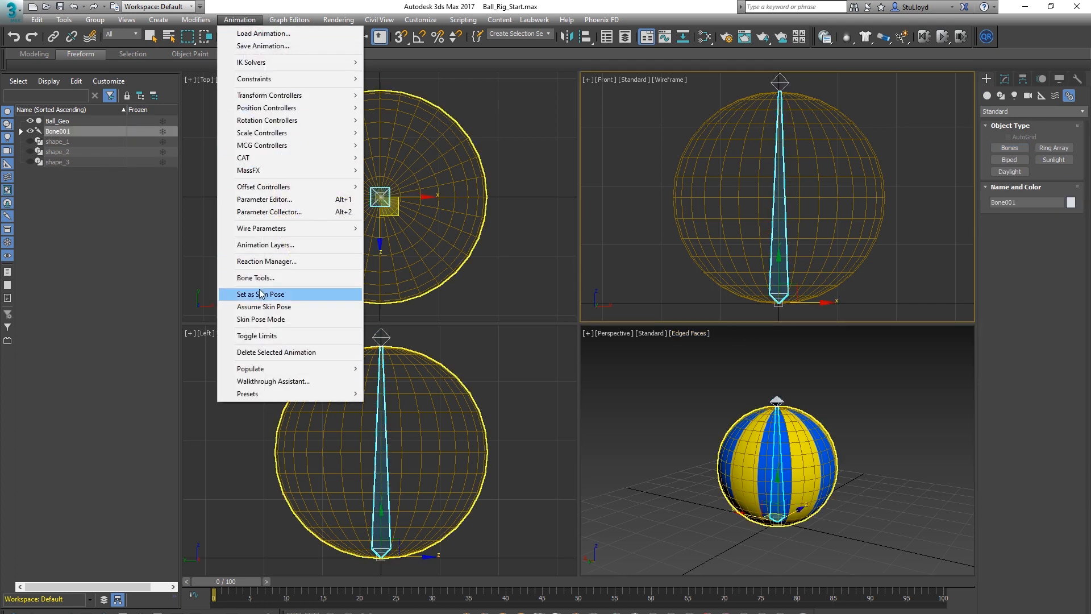
left_click(255, 278)
left_click_drag(435, 344, 418, 91)
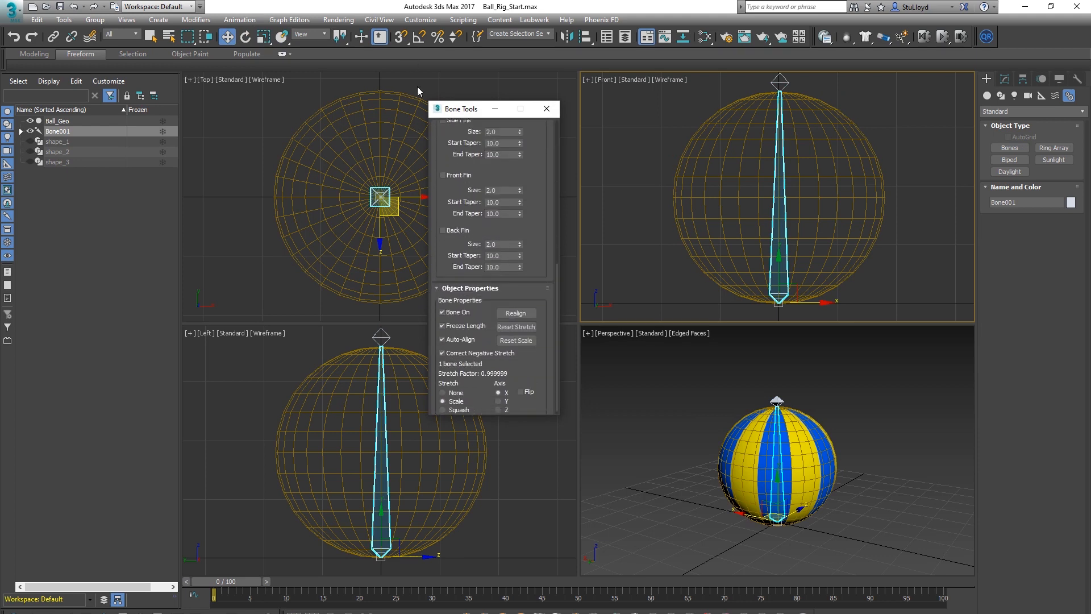
left_click_drag(439, 266, 438, 204)
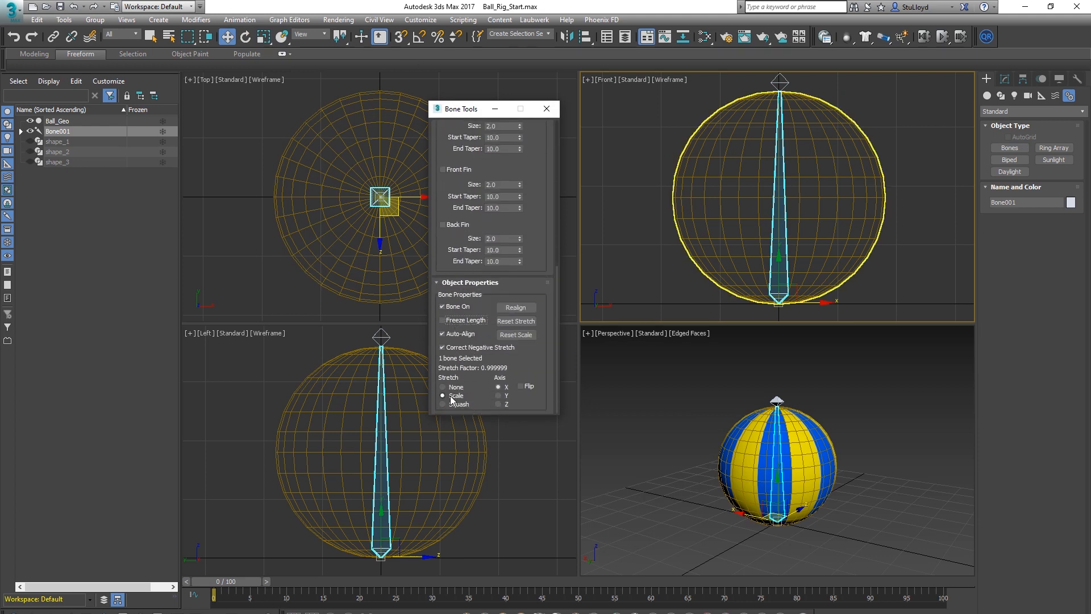
left_click(446, 405)
left_click(545, 109)
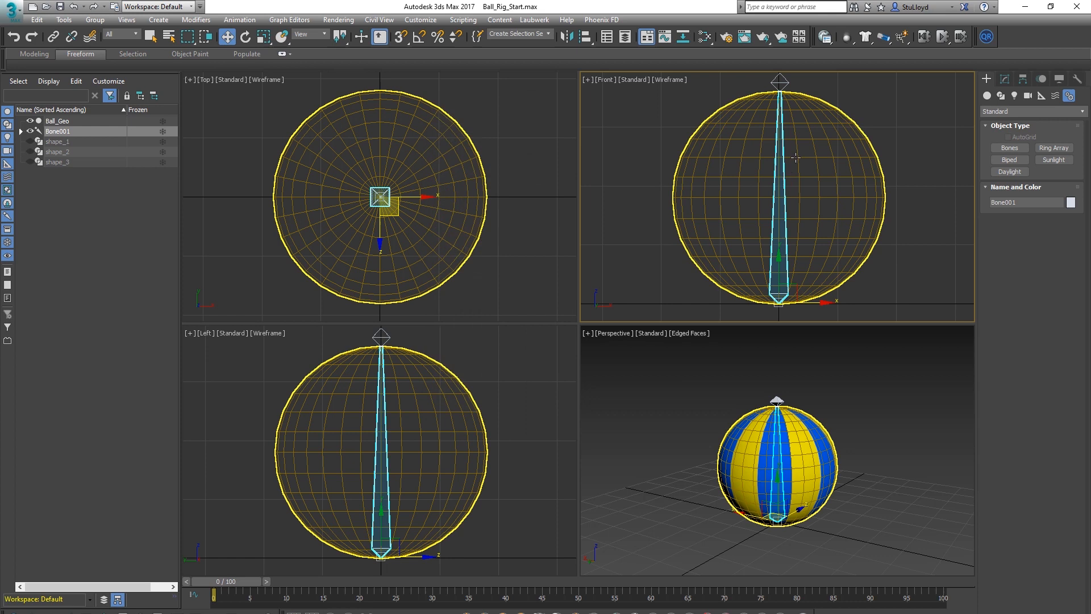
Apply a Skin modifier with Bone001 to the ball and stretch it diagonally by moving the end bone in the Front view.
left_click(794, 123)
left_click(1005, 79)
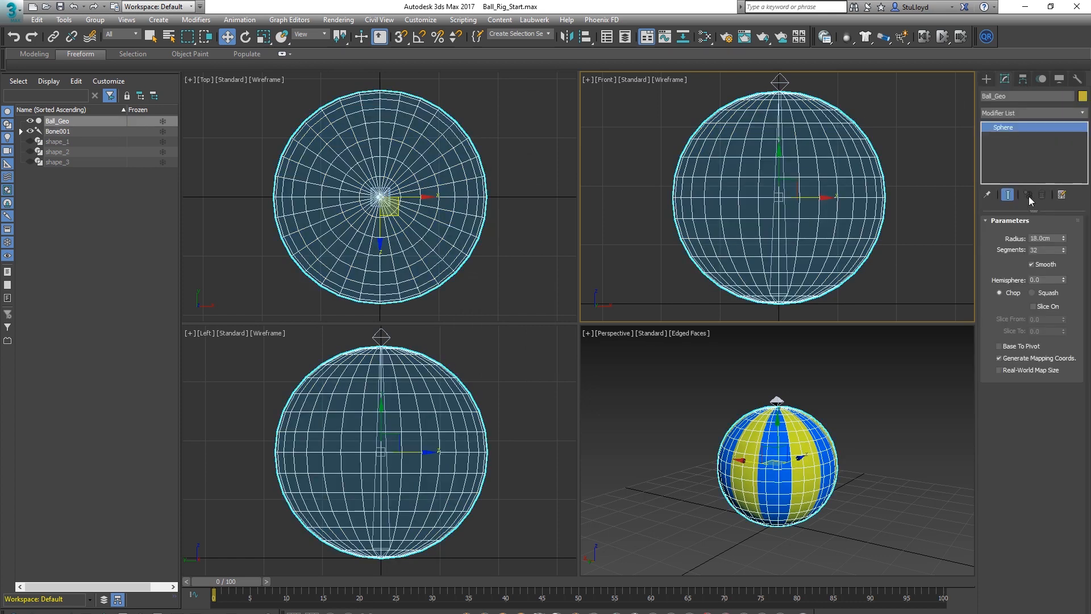
left_click(1082, 113)
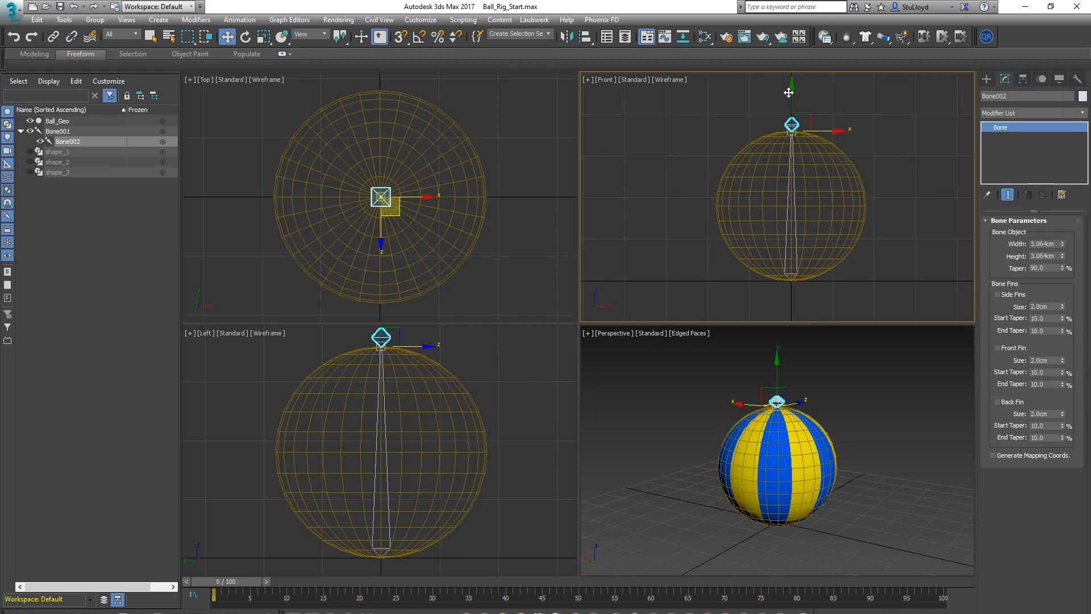
left_click_drag(794, 99, 667, 92)
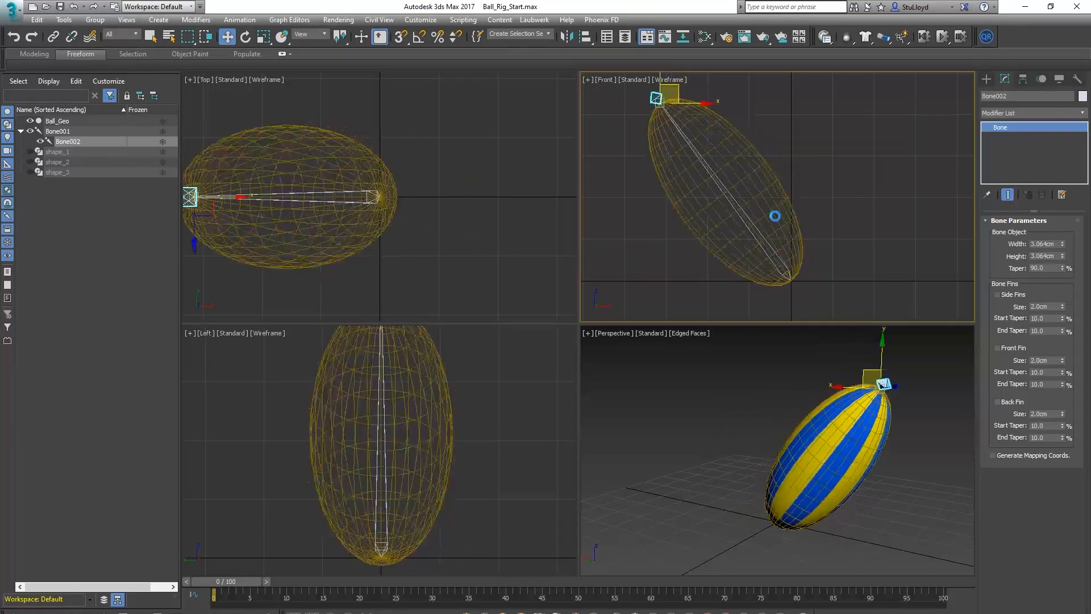
Try rotating the skinned ball in the Front view, and undo everything back to the plain sphere without bones.
left_click(771, 194)
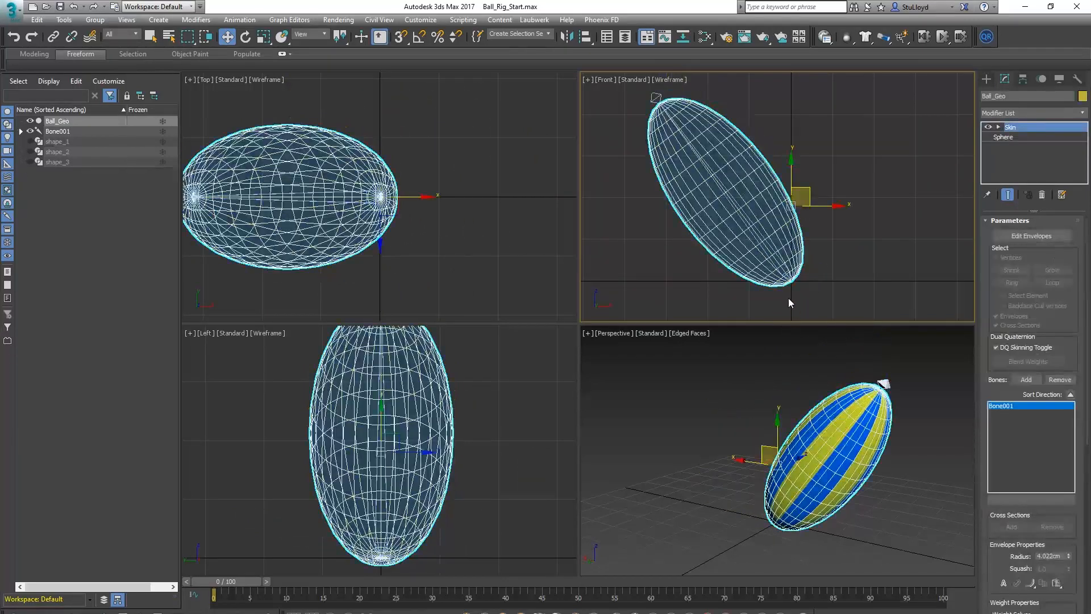
key("e")
left_click_drag(813, 170, 841, 189)
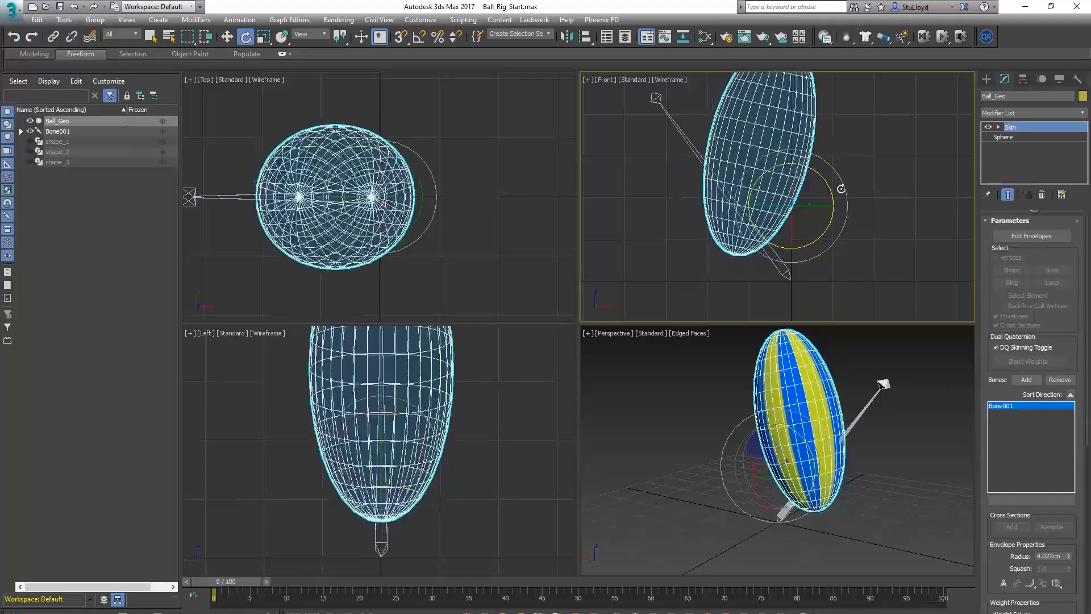
key("ctrl+z")
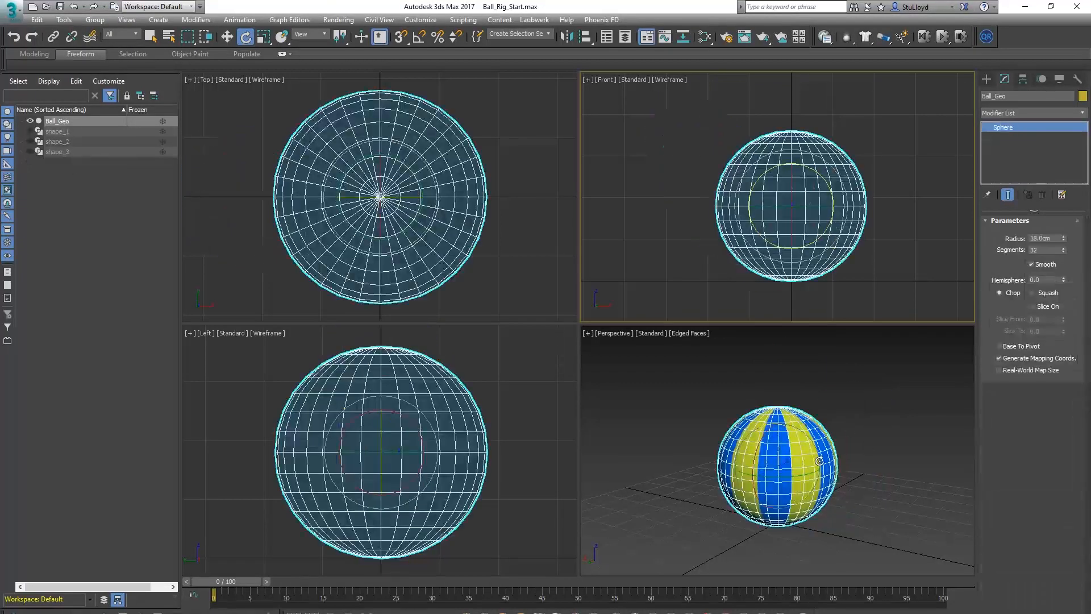
Apply a Stretch modifier to the ball and set its Stretch amount to 1.8 along the Z axis.
mouse_move(819, 461)
middle_mouse_down("alt")
mouse_move(832, 461)
mouse_move(824, 476)
middle_mouse_up("alt")
left_click(1010, 112)
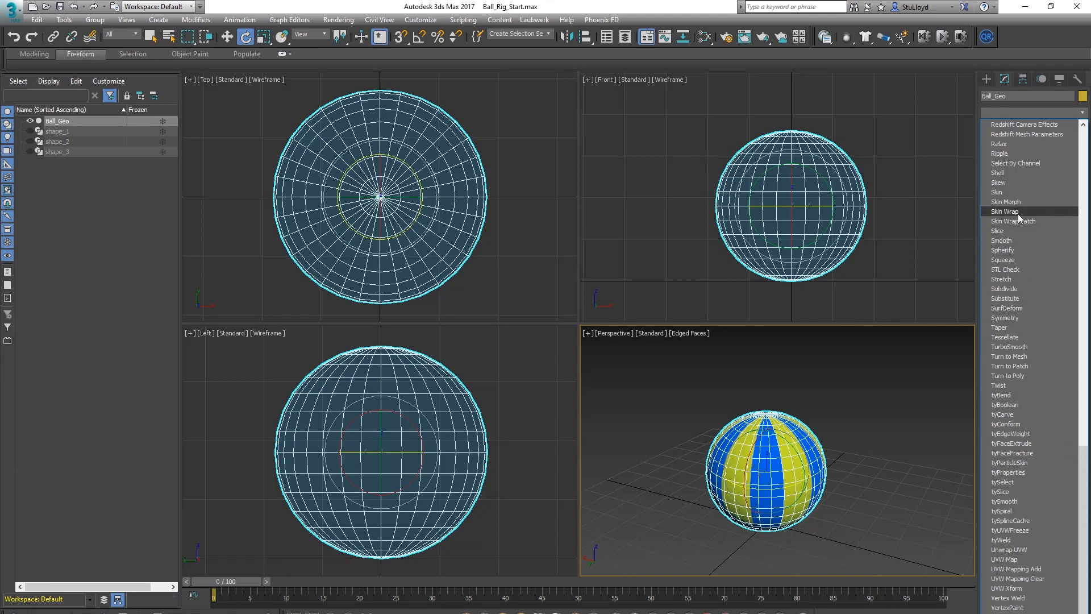
left_click(1002, 279)
middle_click_drag(804, 493, 812, 478, "alt")
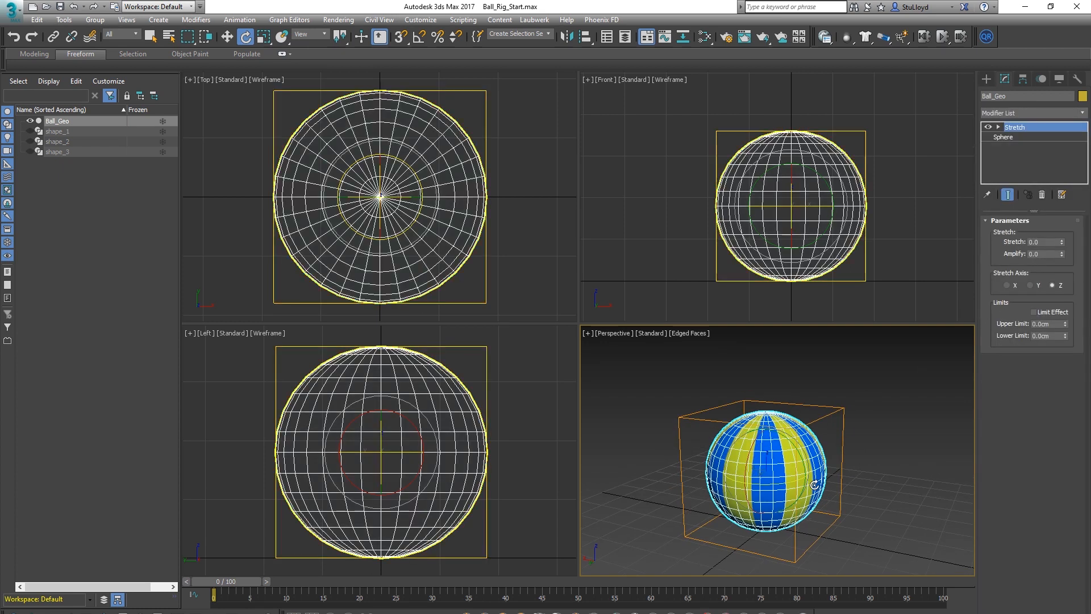
left_click_drag(1062, 244, 1041, 232)
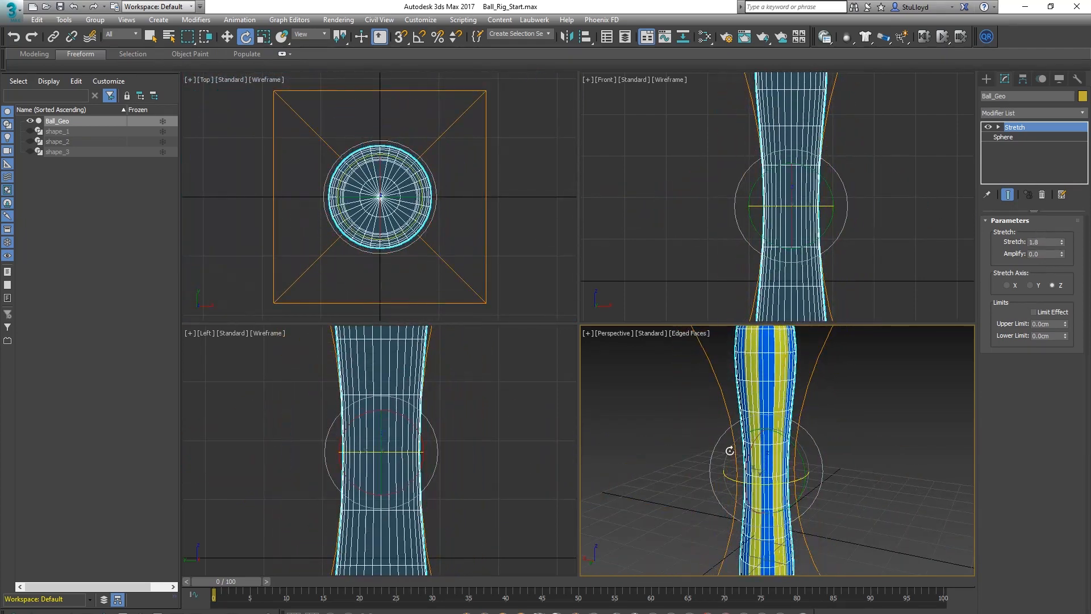
Squash the ball flat by lowering the modifier's Stretch amount to -1.0.
scroll(730, 451, "down", 4)
key("alt+w")
scroll(646, 361, "down", 3)
mouse_move(1061, 243)
left_mouse_down()
mouse_move(1061, 220)
mouse_move(1054, 251)
mouse_move(1056, 241)
mouse_move(1055, 256)
mouse_move(1057, 245)
mouse_move(1068, 254)
left_mouse_up()
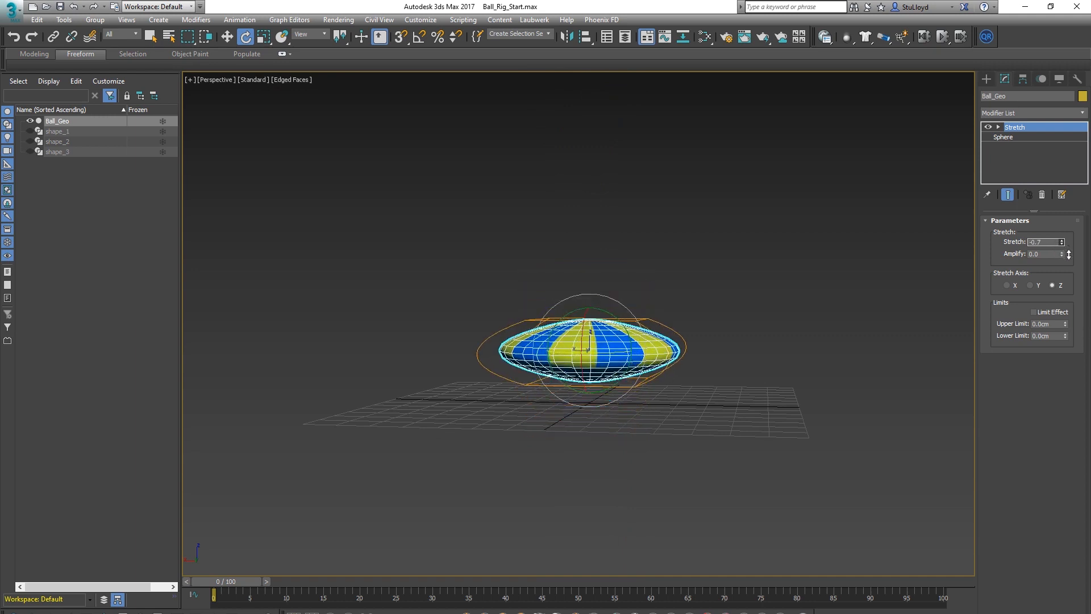
scroll(672, 324, "up", 4)
middle_click_drag(648, 324, 656, 315, "alt")
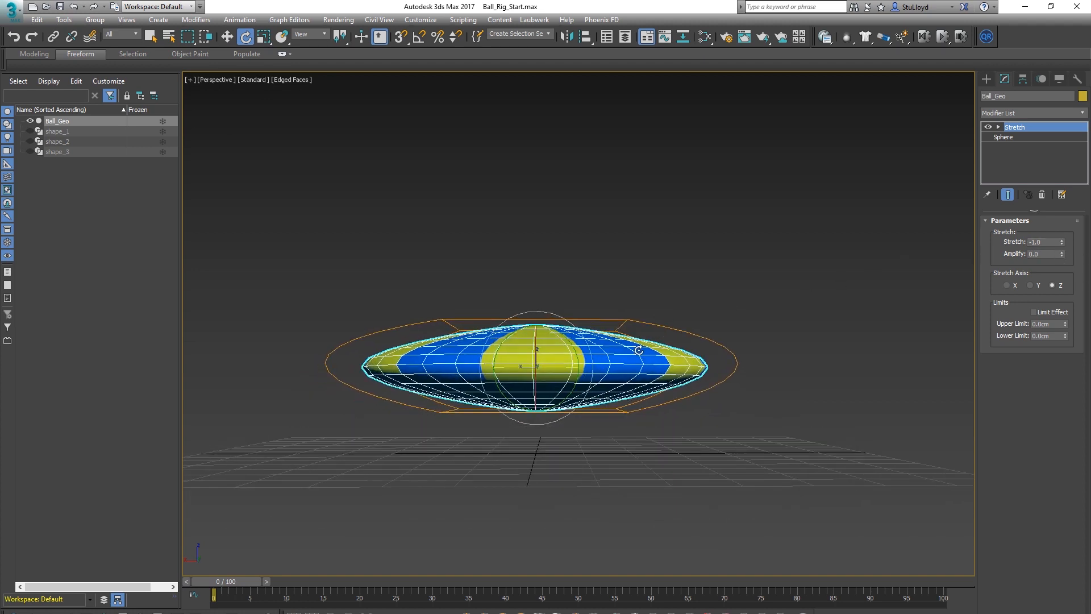
Set the Stretch amount to -0.5, and raise it to 0.7 to elongate the ball vertically.
left_click_drag(1062, 247, 1063, 241)
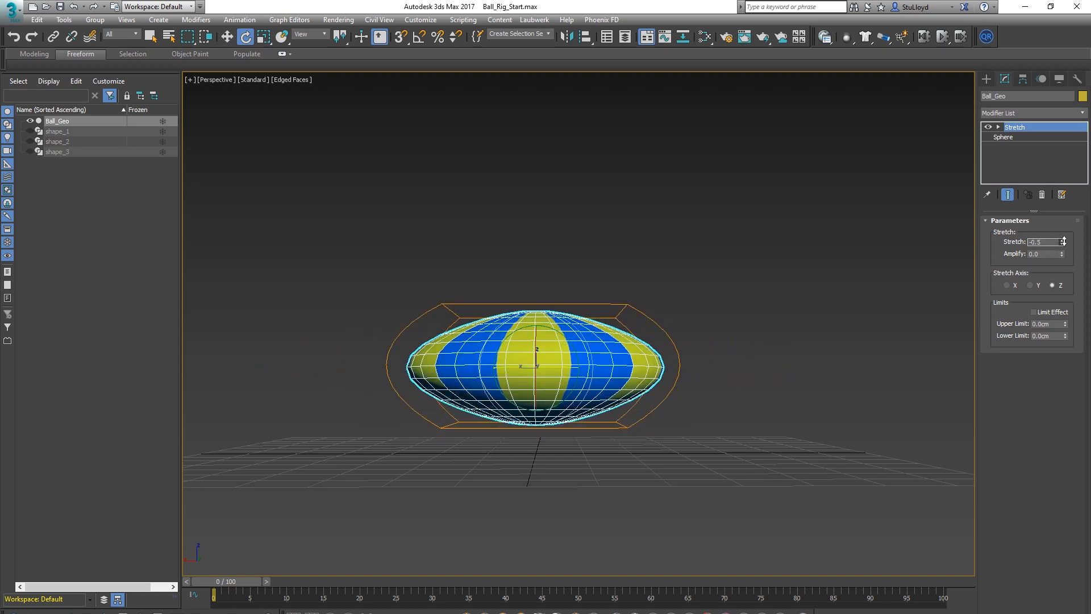
middle_click_drag(704, 363, 665, 370, "alt")
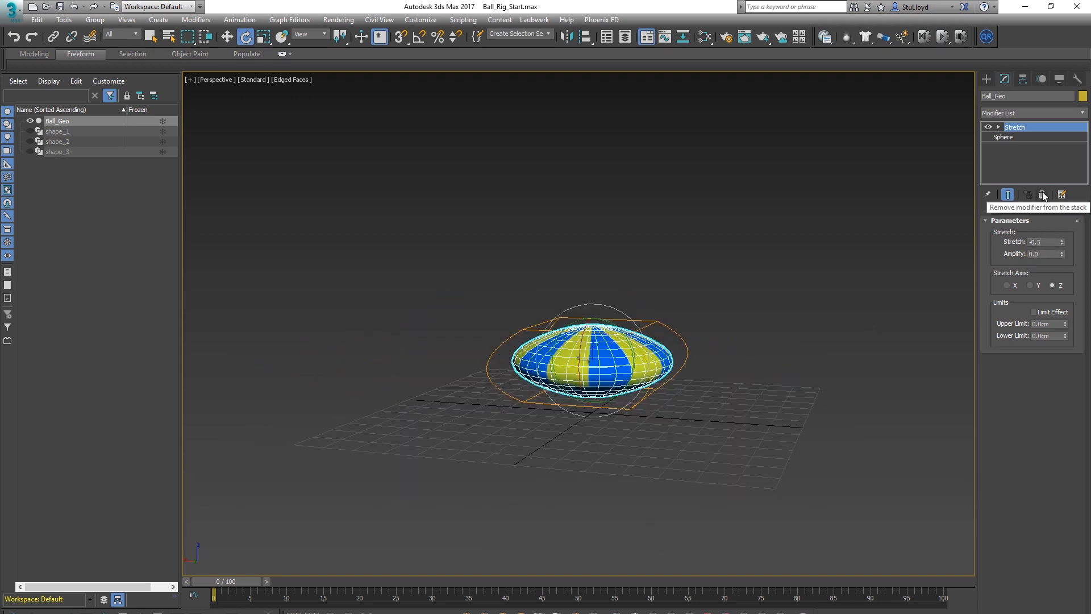
mouse_move(1061, 242)
left_mouse_down()
mouse_move(1063, 219)
mouse_move(1062, 237)
left_mouse_up()
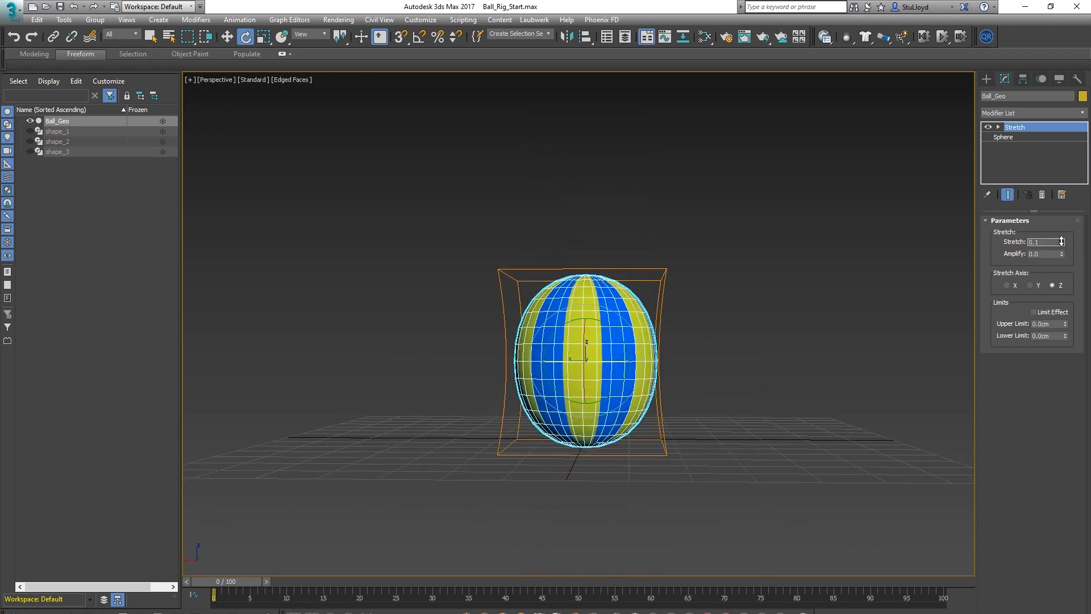
left_click_drag(1061, 241, 1061, 238)
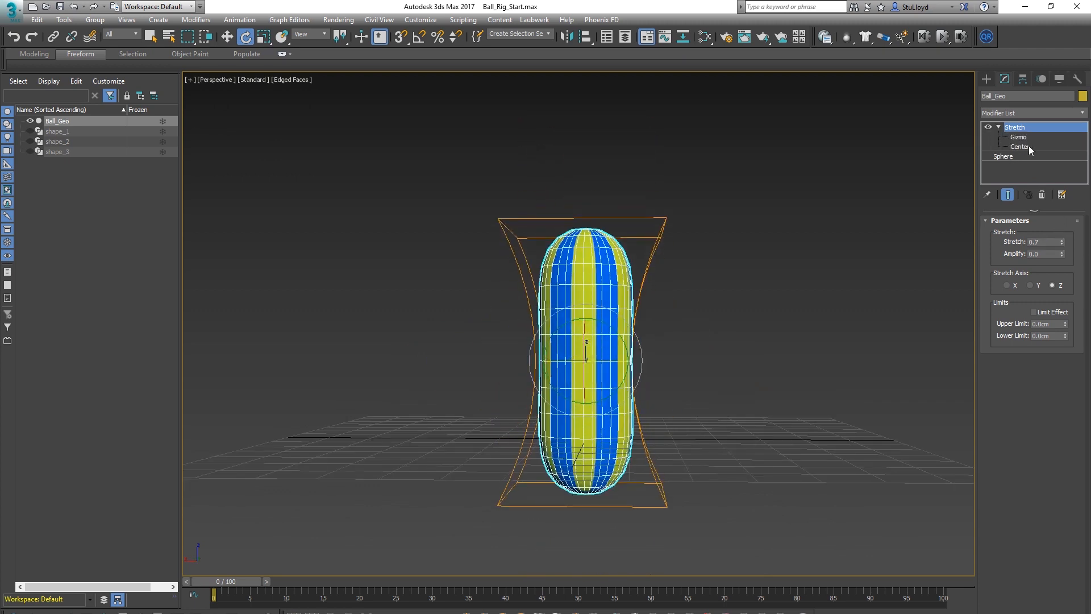
Move the Stretch modifier's center down to the base of the ball and set the Stretch amount to 0.8.
left_click(1020, 147)
left_click_drag(587, 325, 580, 404)
mouse_move(1062, 244)
left_mouse_down()
mouse_move(1061, 257)
mouse_move(1060, 243)
left_mouse_up()
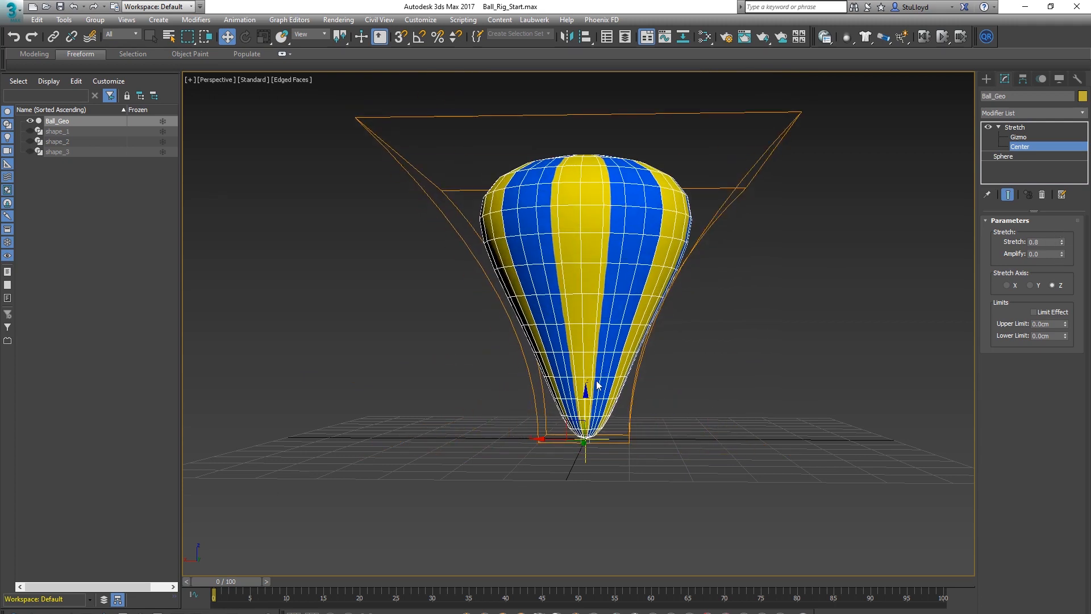
Try rotating the stretched ball, cancel the rotation, and remove the Stretch modifier from the ball.
middle_click_drag(687, 363, 696, 366)
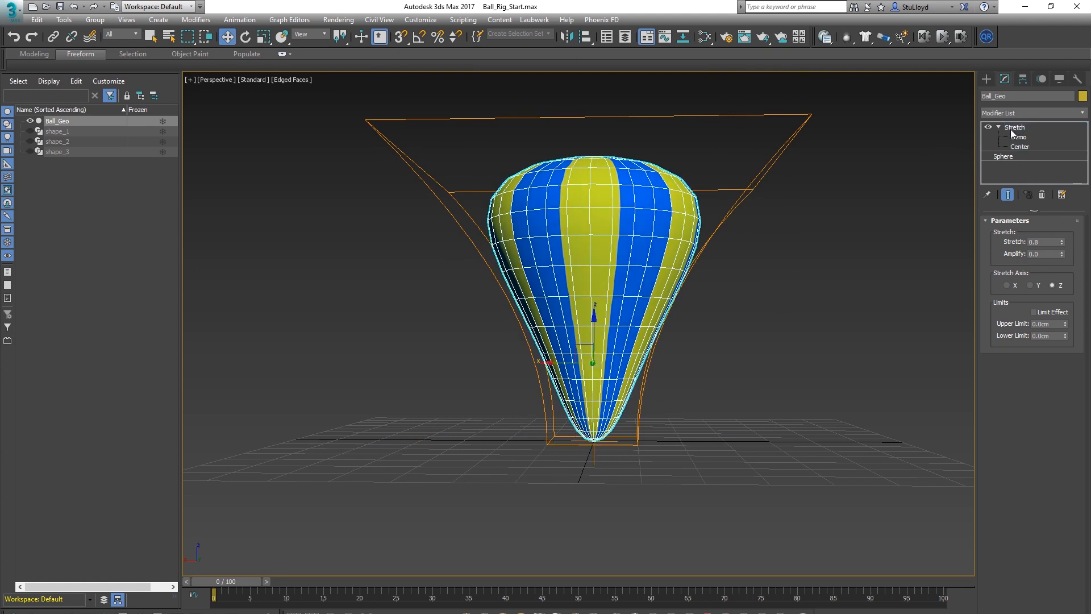
left_click_drag(614, 327, 639, 346)
right_click(640, 347)
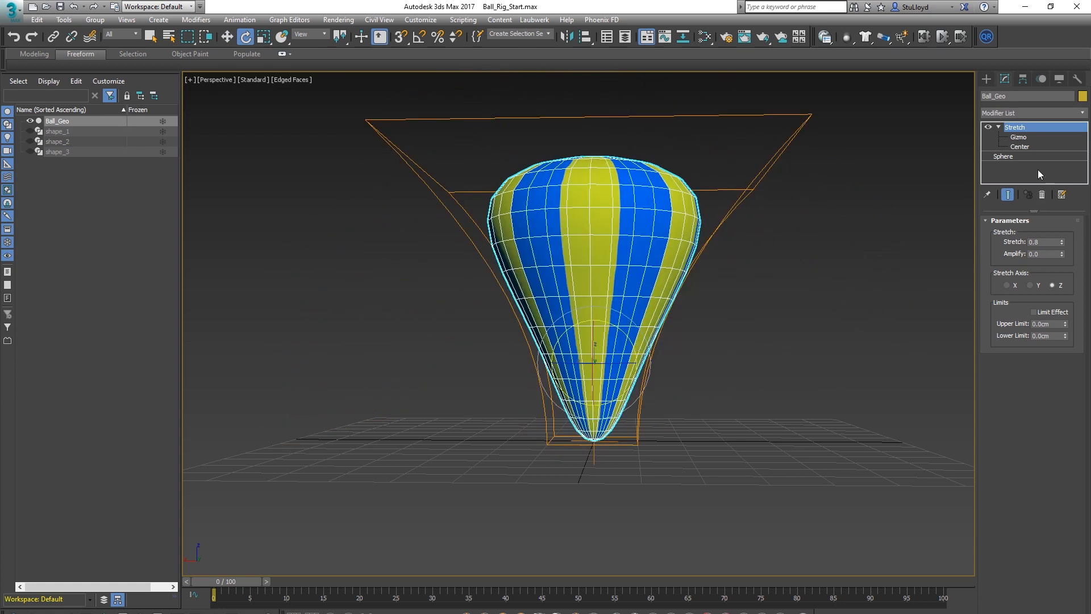
mouse_move(1062, 243)
left_mouse_down()
mouse_move(1062, 229)
mouse_move(1060, 256)
mouse_move(1060, 230)
mouse_move(1047, 249)
left_mouse_up()
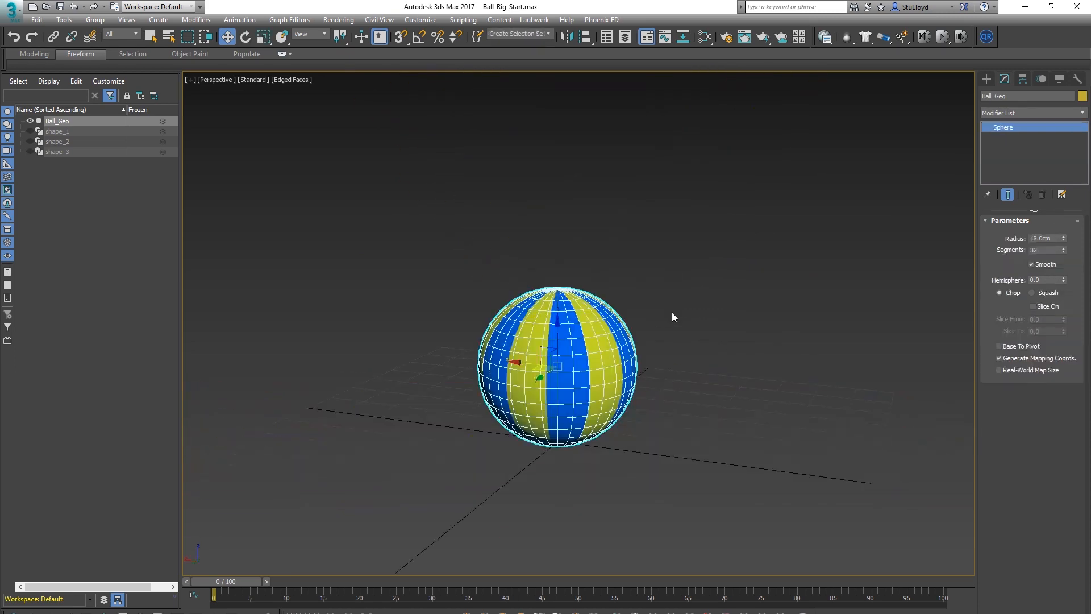
Apply an FFD(box) modifier to the ball.
left_click(672, 312)
left_click(597, 341)
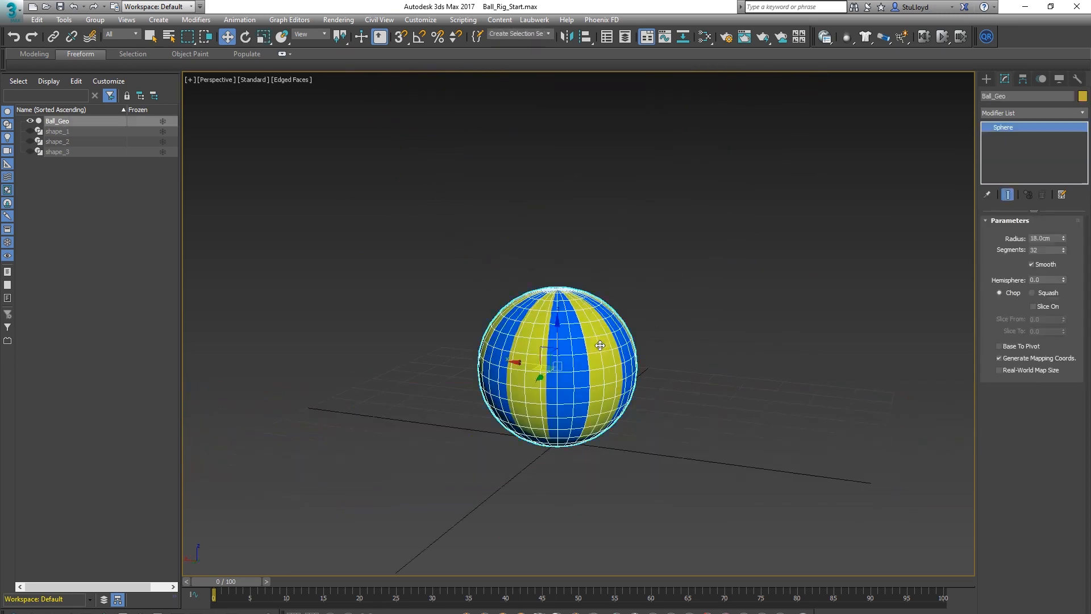
left_click(1083, 113)
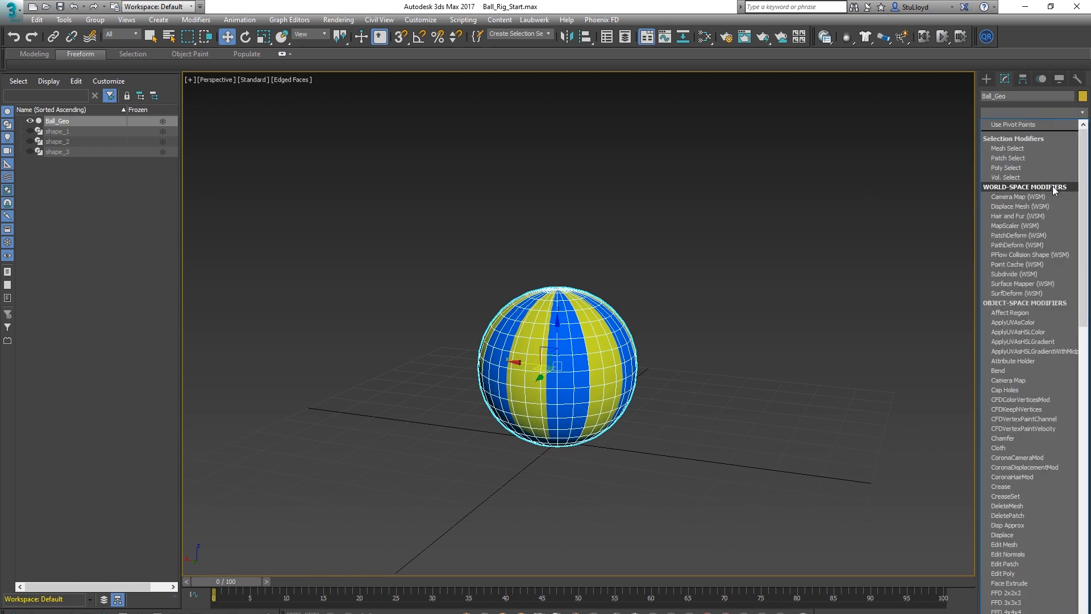
scroll(1012, 282, "down", 6)
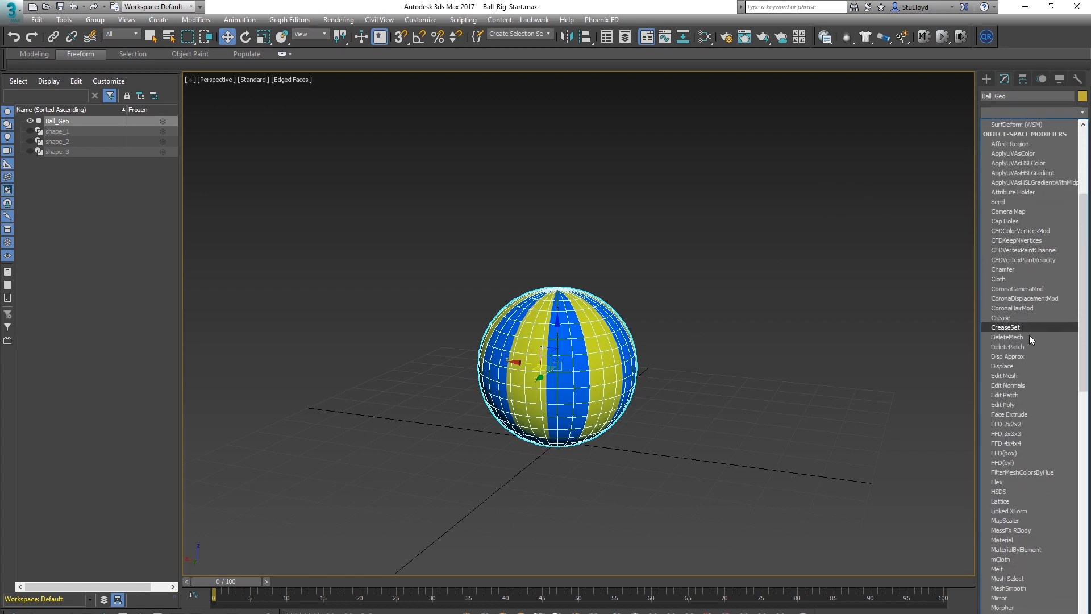
left_click(1003, 452)
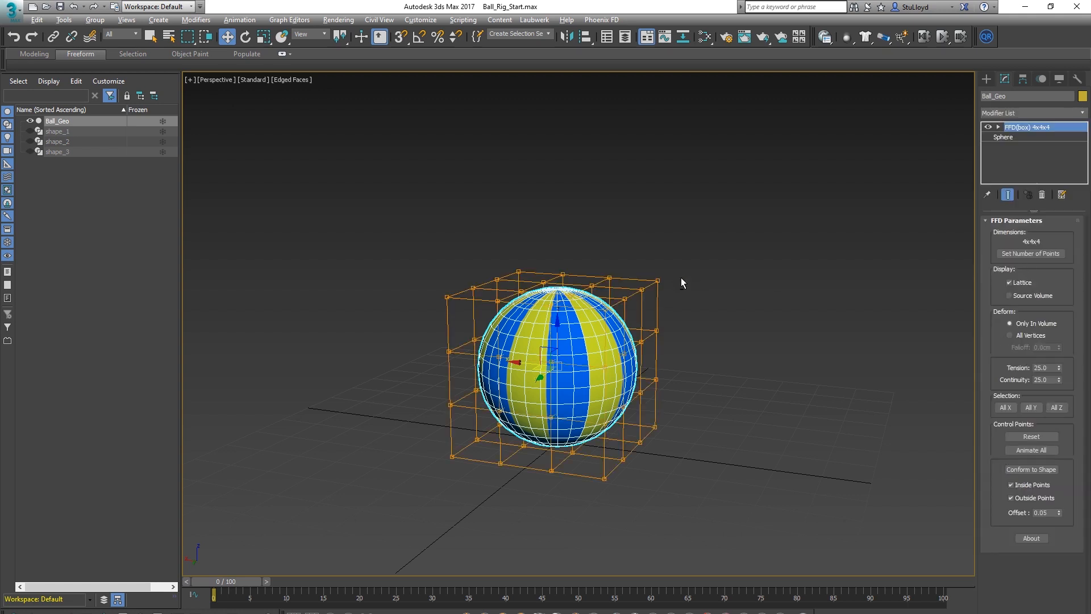
middle_click_drag(680, 279, 702, 279, "alt")
Select control points at an upper corner of the ball's FFD lattice, and return to the modifier level.
left_click(1021, 137)
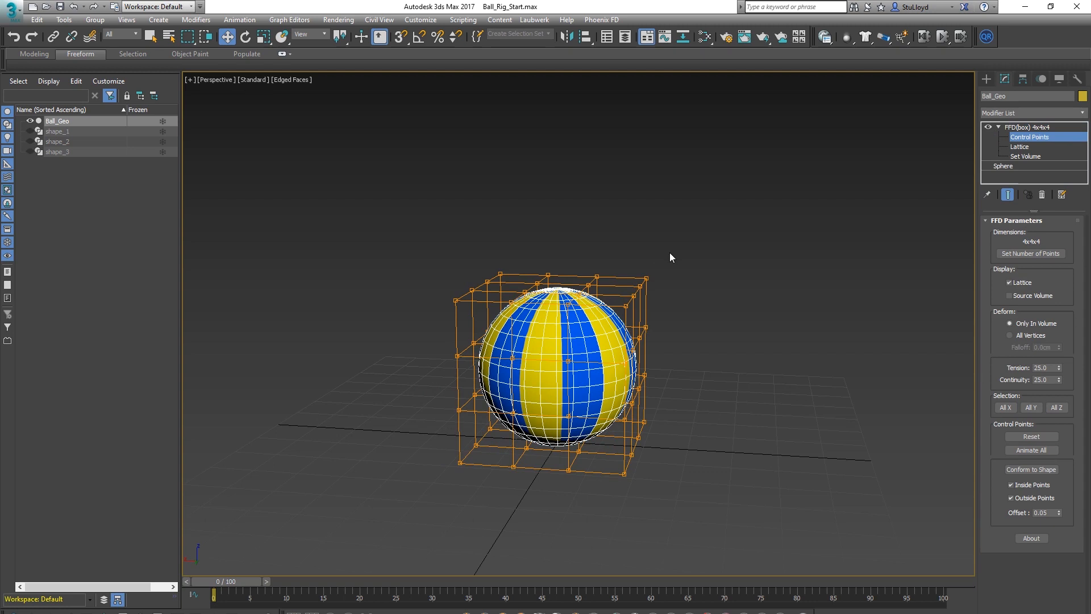
mouse_move(622, 270)
left_mouse_down()
mouse_move(805, 127)
mouse_move(710, 161)
mouse_move(605, 273)
left_mouse_up()
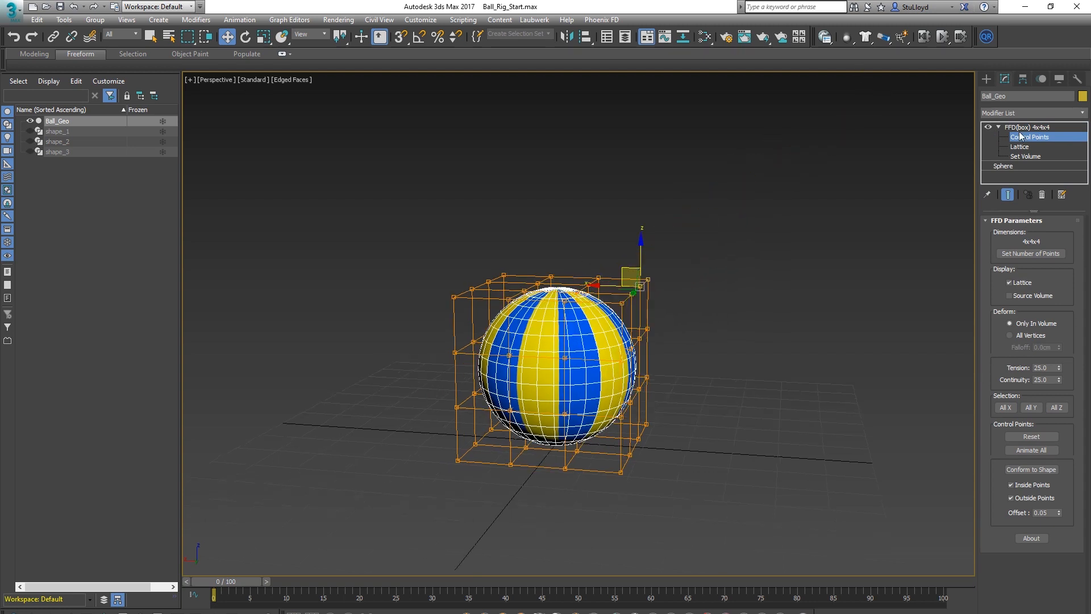
left_click(1014, 137)
Set the ball's FFD lattice to 2x2x2 points and try moving an upper corner control point.
left_click(1020, 254)
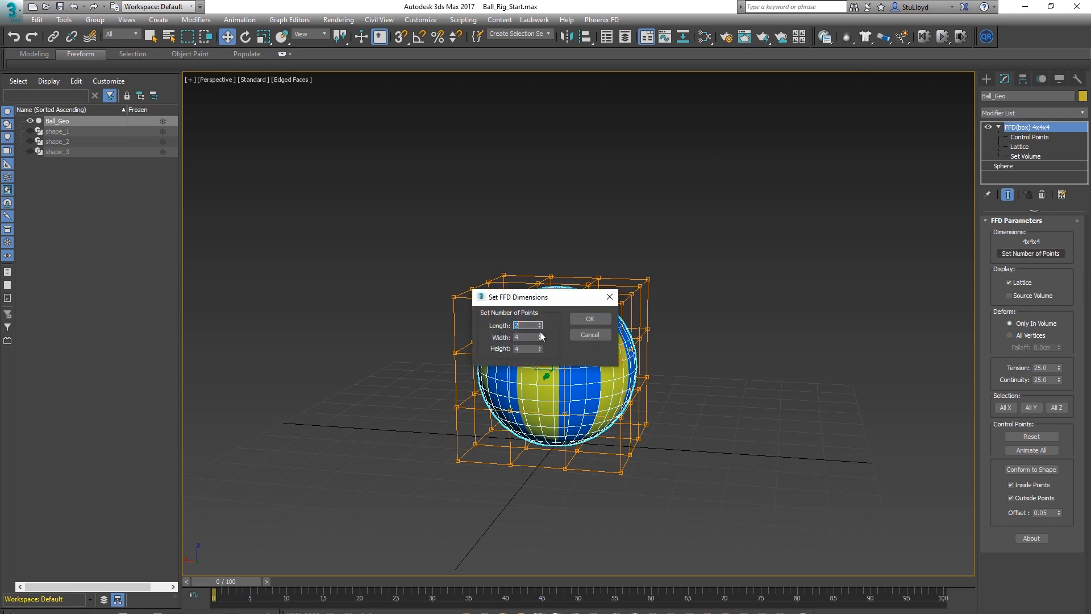
left_click(589, 320)
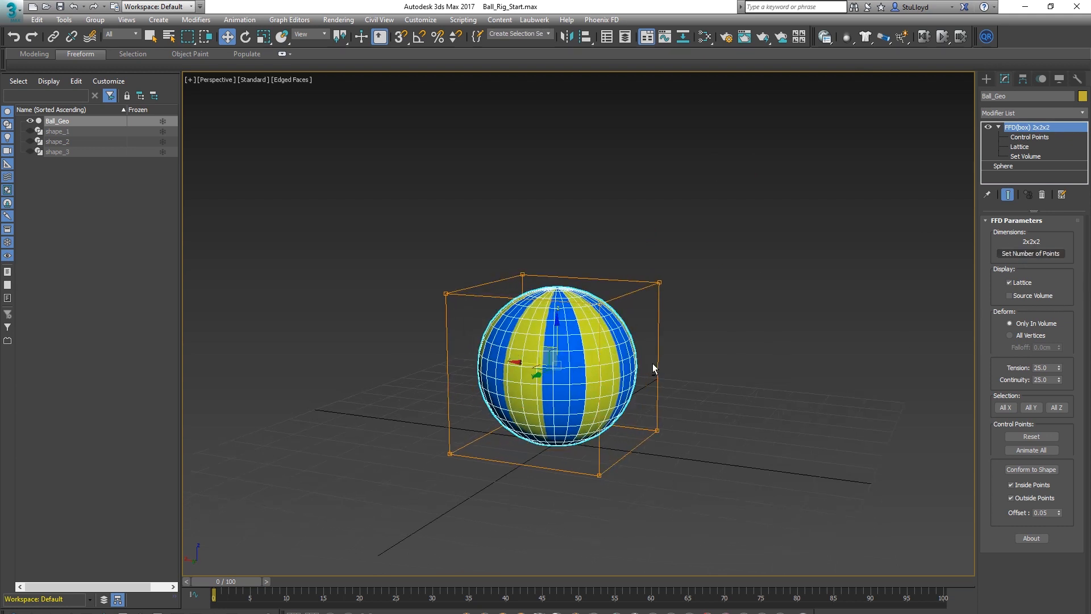
left_click(1030, 137)
mouse_move(618, 275)
left_mouse_down()
mouse_move(733, 158)
mouse_move(625, 267)
mouse_move(806, 129)
mouse_move(604, 288)
left_mouse_up()
key("ctrl+z")
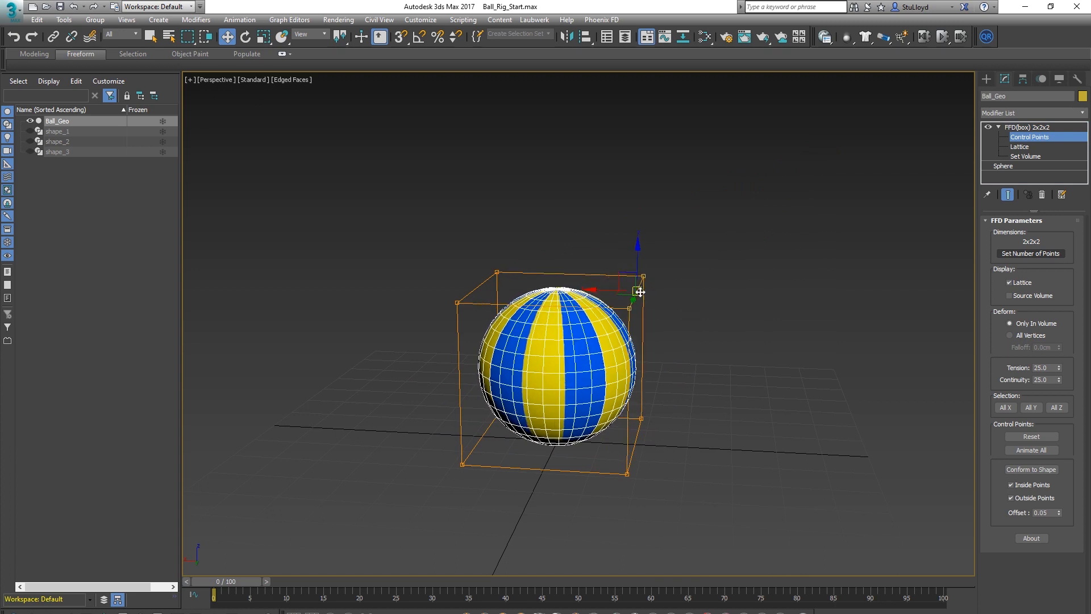
Scale the FFD modifier's control points vertically to stretch the ball into a tall, thin shape.
scroll(648, 293, "down", 2)
middle_click_drag(664, 305, 642, 301, "alt")
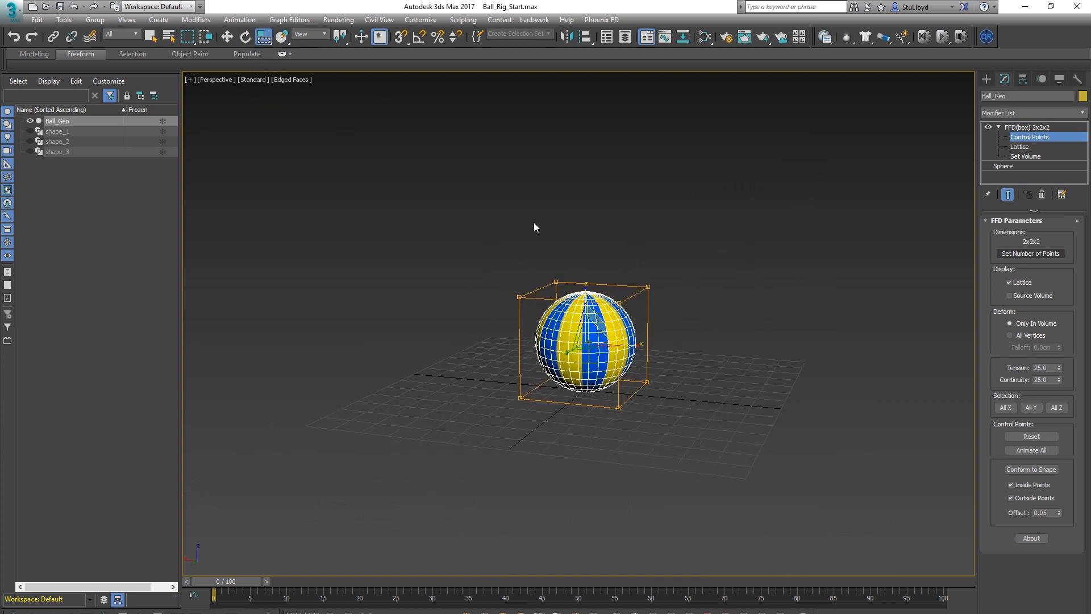
left_click_drag(585, 290, 565, 251)
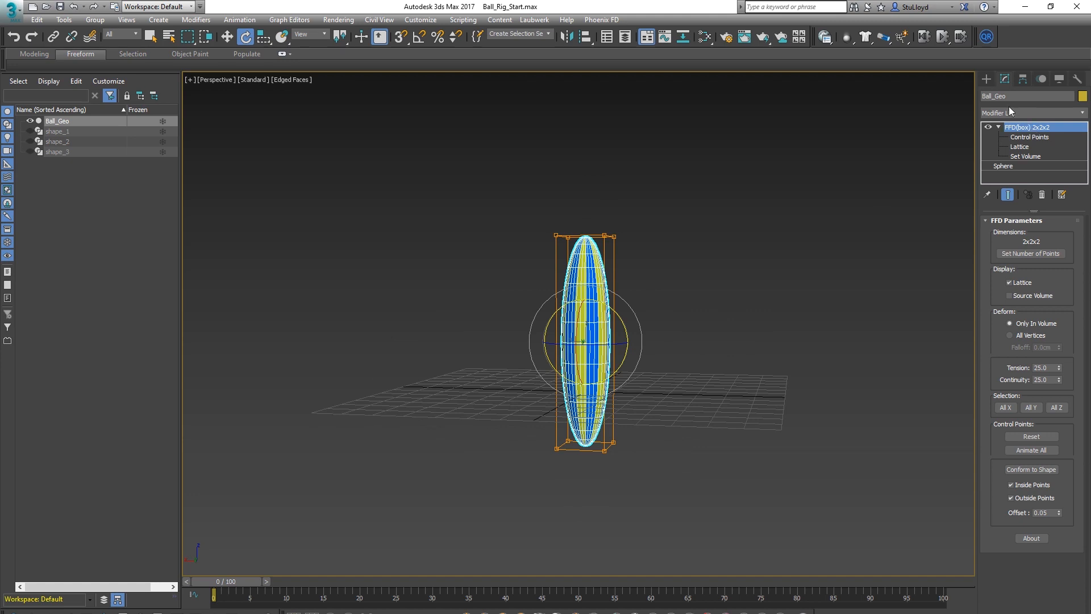
Try rotating the stretched ball slightly, and remove the FFD(box) modifier from it.
mouse_move(617, 318)
left_mouse_down()
mouse_move(648, 382)
mouse_move(645, 424)
mouse_move(579, 250)
mouse_move(557, 257)
mouse_move(628, 343)
mouse_move(658, 407)
mouse_move(614, 267)
mouse_move(594, 253)
mouse_move(660, 382)
mouse_move(619, 296)
mouse_move(568, 275)
mouse_move(634, 331)
mouse_move(653, 388)
mouse_move(621, 285)
mouse_move(548, 253)
mouse_move(563, 274)
mouse_move(577, 216)
mouse_move(646, 361)
mouse_move(577, 261)
mouse_move(657, 353)
mouse_move(631, 303)
left_mouse_up()
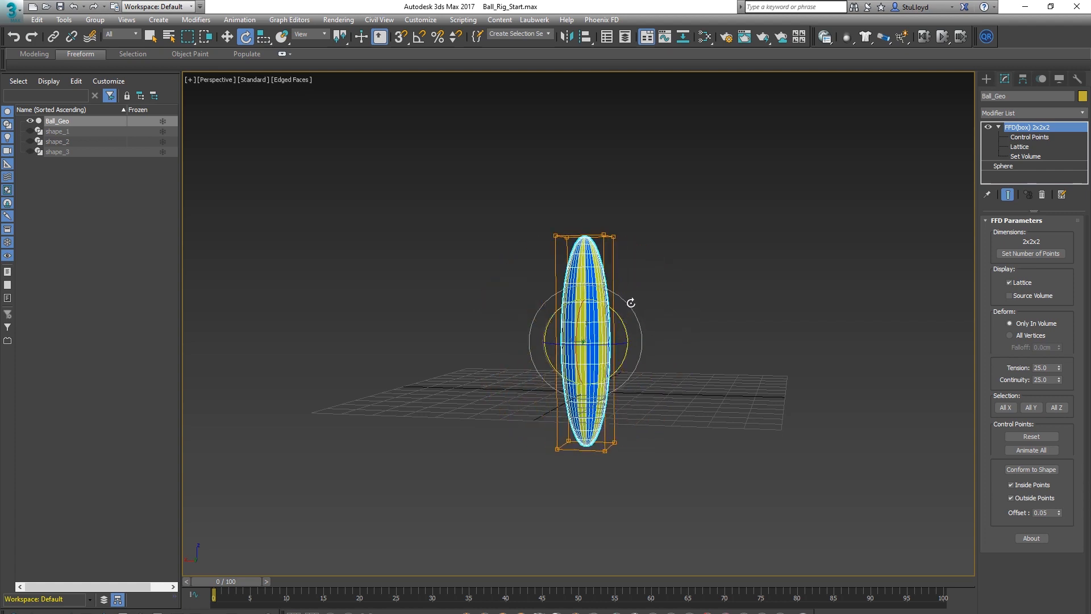
left_click(1041, 200)
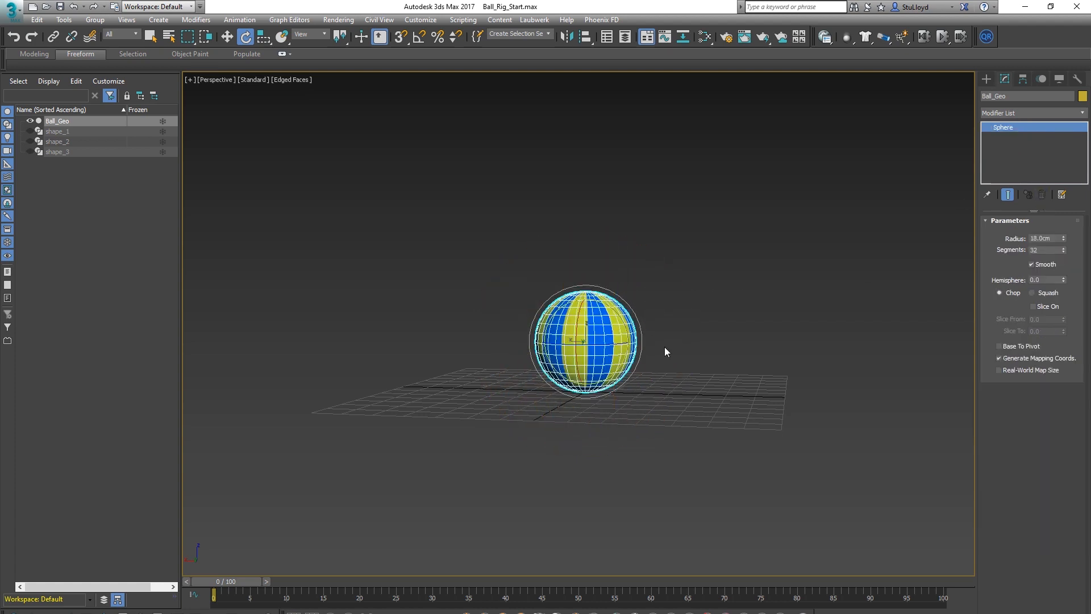
Create an FFD(Box) space warp beside the ball, about 45 cm long, 39 cm wide and 25 cm high.
scroll(679, 354, "up", 3)
middle_click_drag(680, 354, 656, 360, "alt")
middle_click_drag(660, 356, 683, 377)
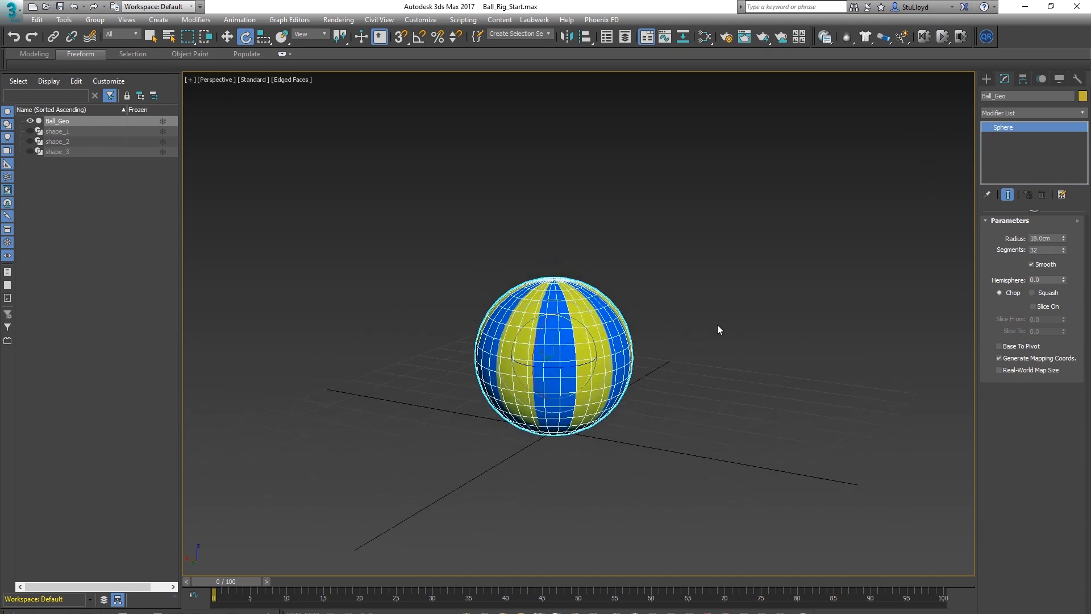
left_click(988, 79)
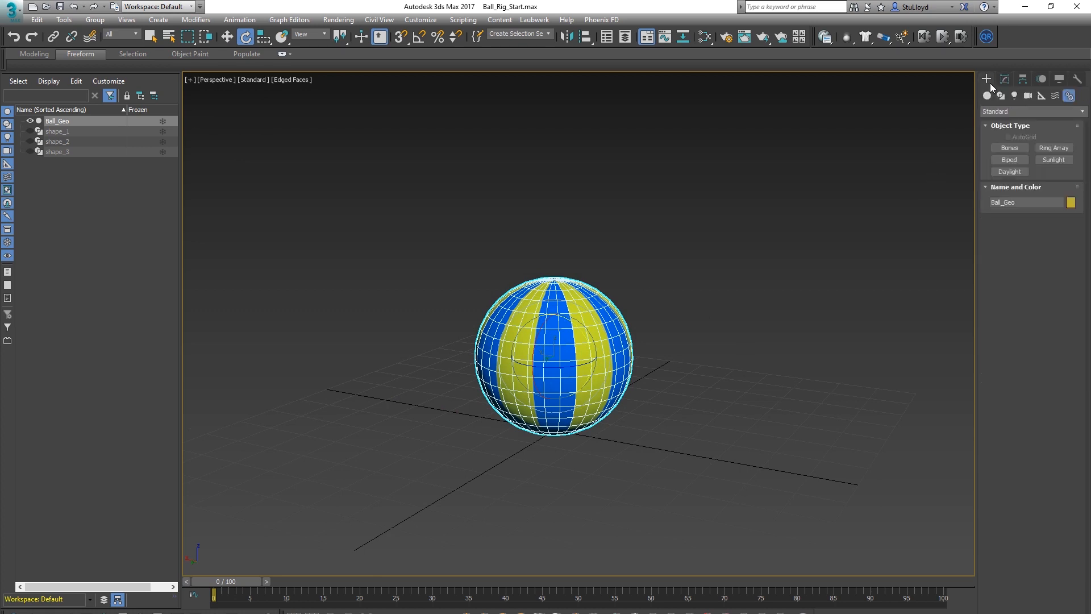
left_click(1054, 96)
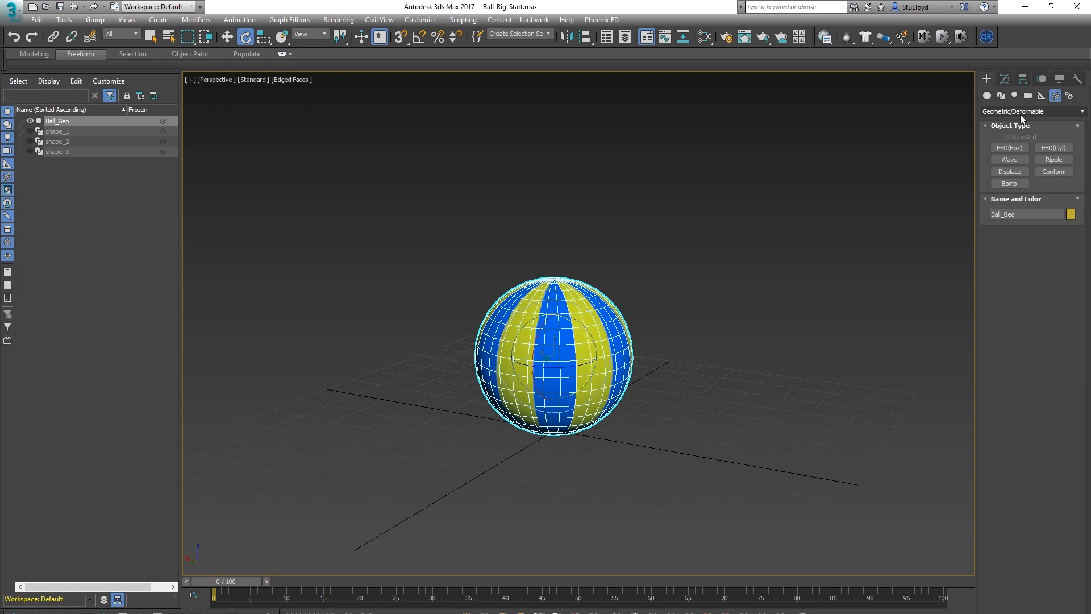
left_click(1002, 149)
left_click_drag(639, 439, 855, 477)
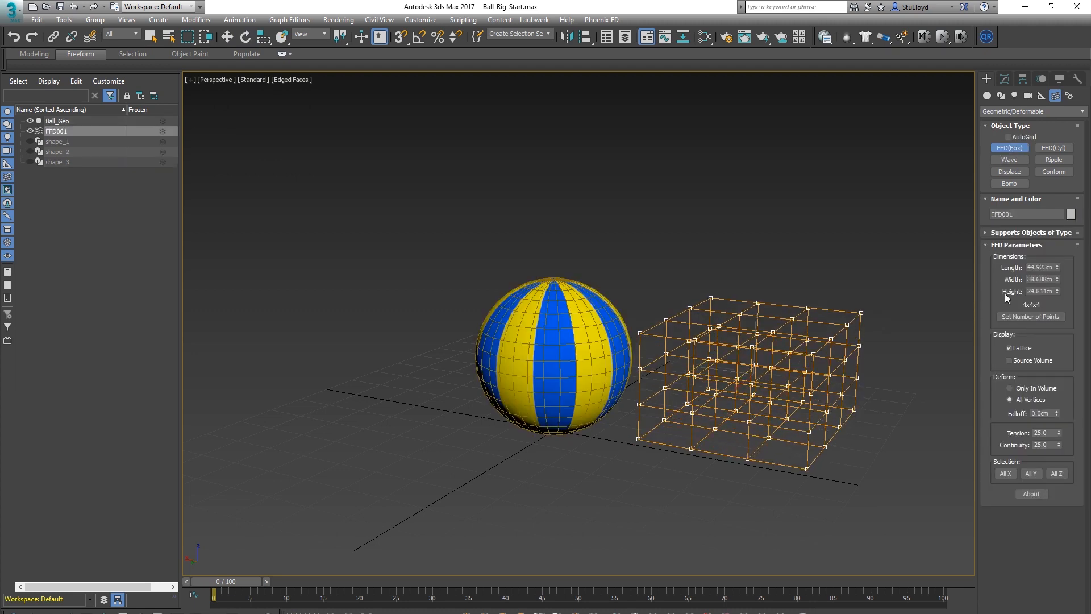
Set the FFD space warp to 2x2x2 points and its length, width and height to 36 cm each.
left_click(1017, 318)
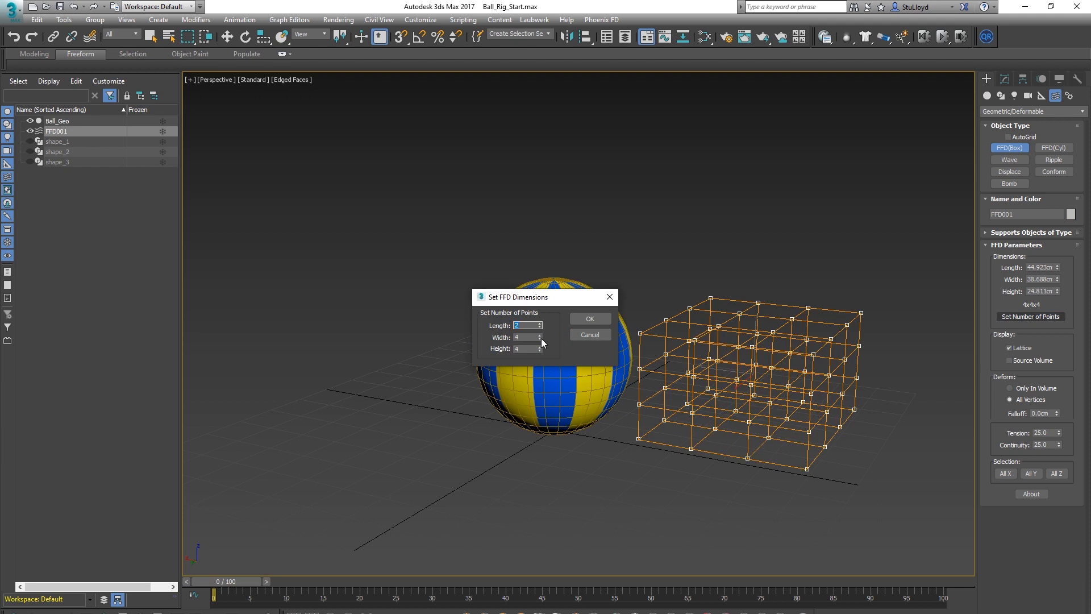
left_click(590, 320)
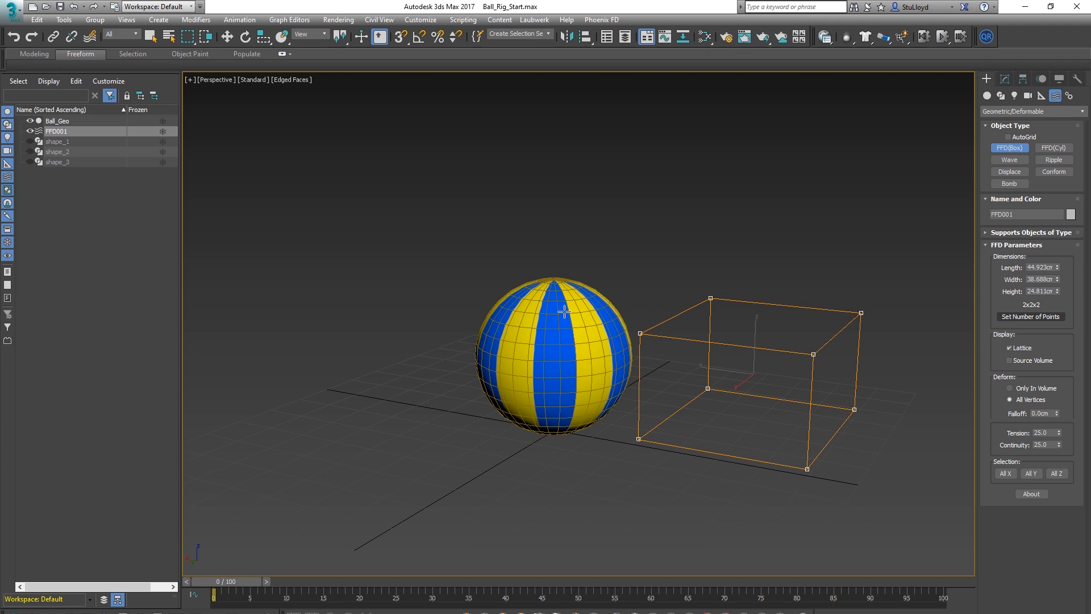
double_click(1042, 268)
type("36")
double_click(1043, 280)
type("36")
double_click(1041, 290)
type("36")
key("Return")
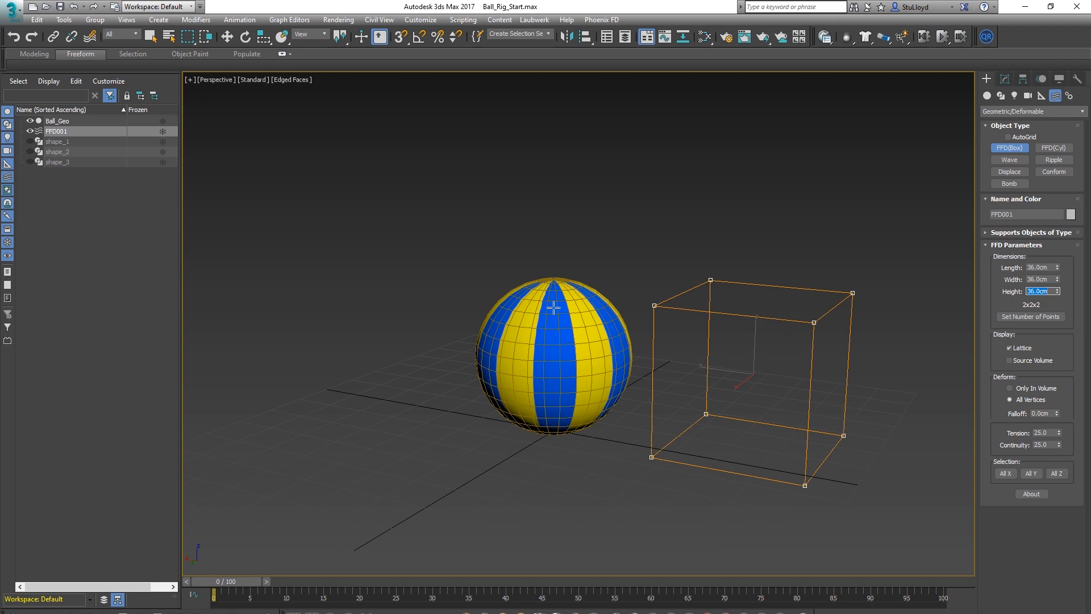
Align the FFD space warp to the ball so the lattice encloses it centrally.
left_click(584, 37)
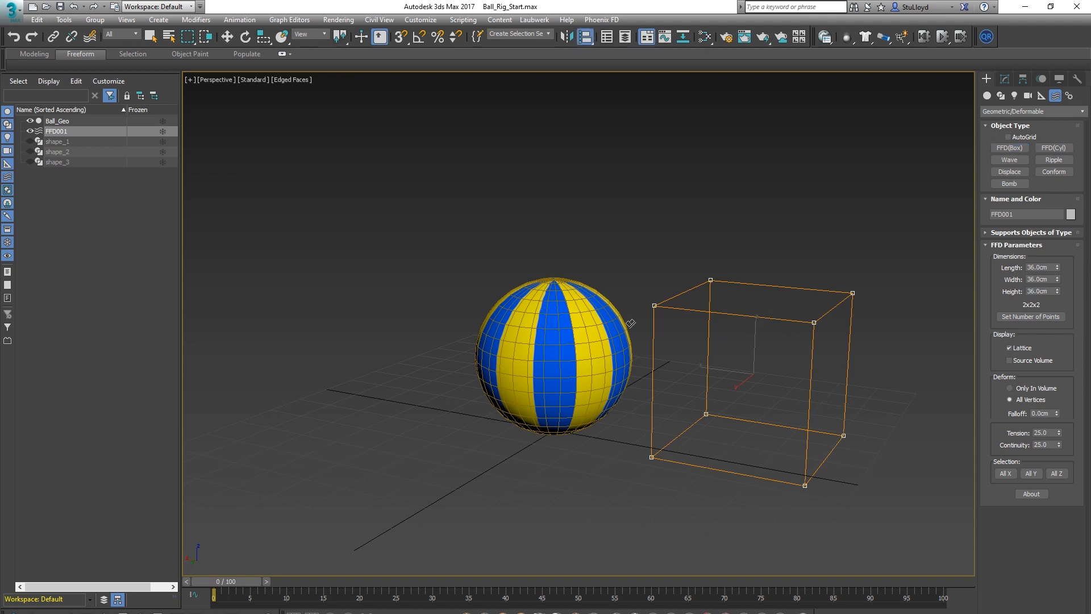
left_click(591, 308)
left_click(554, 428)
middle_click_drag(622, 329, 677, 358)
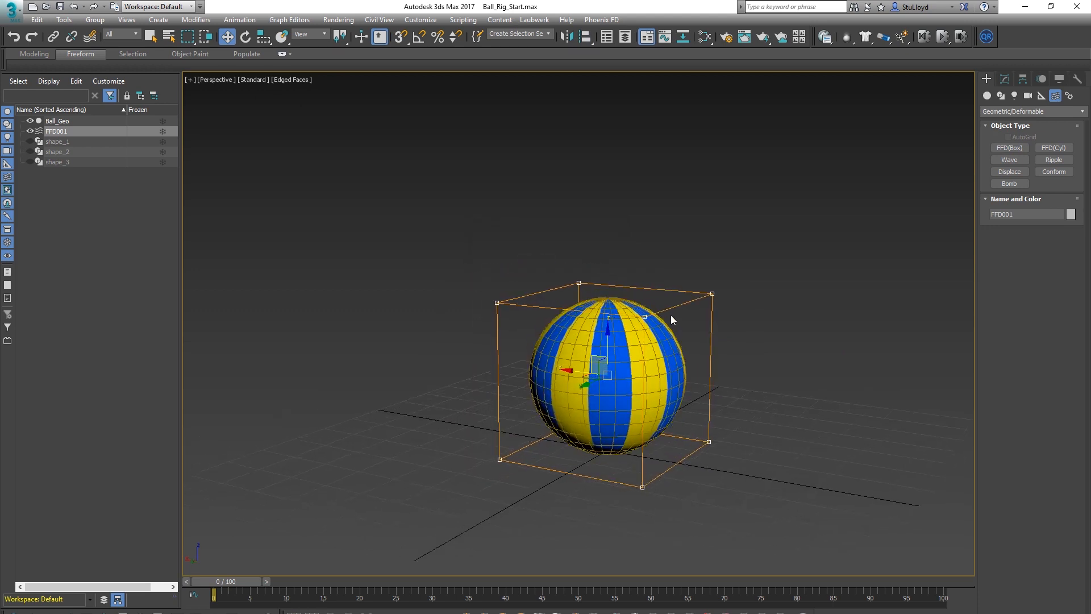
scroll(683, 345, "down", 3)
scroll(673, 345, "up", 3)
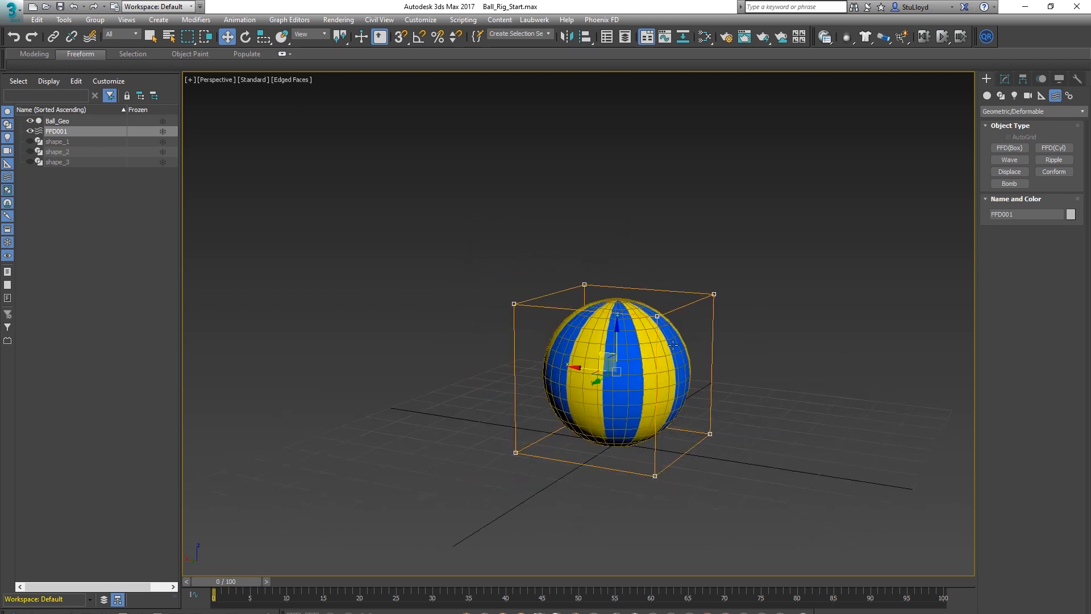
Bind the ball to the FFD lattice surrounding it with Bind to Space Warp.
left_click(1007, 83)
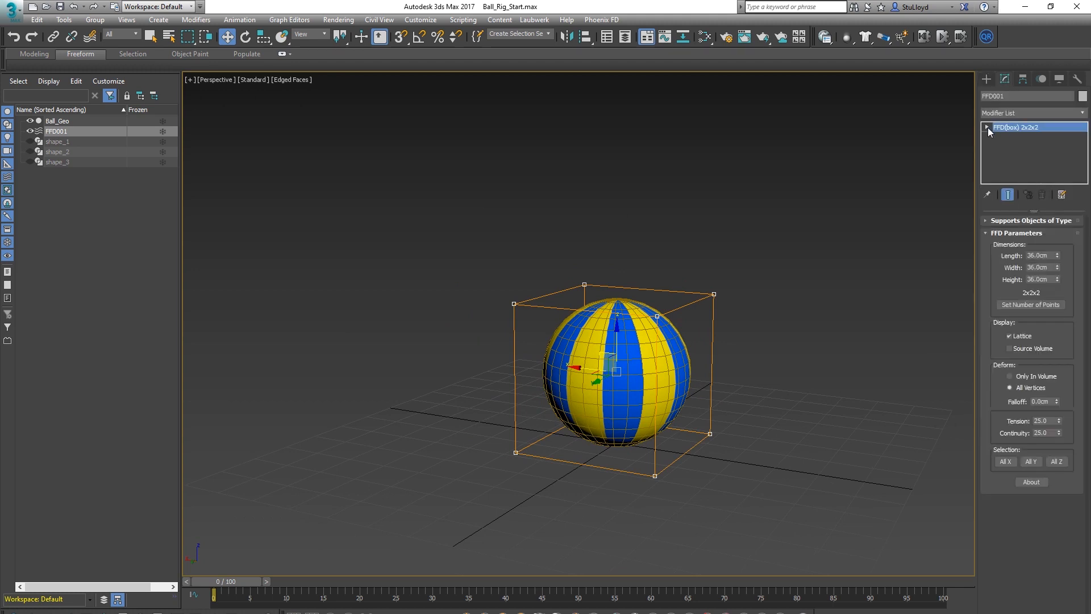
left_click(625, 344)
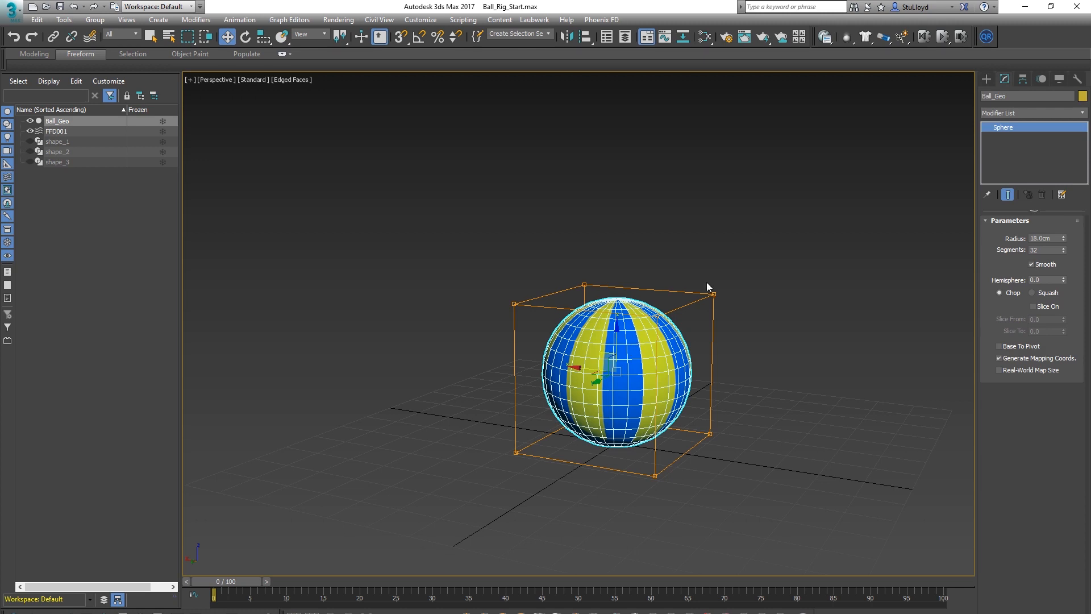
left_click(90, 36)
left_click_drag(594, 369, 714, 297)
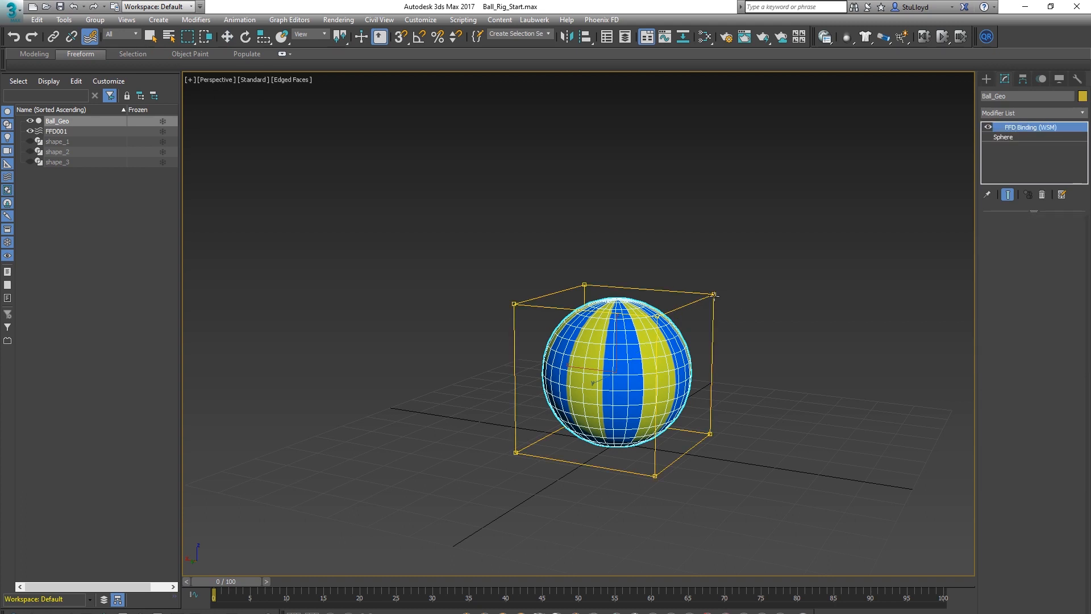
Select all control points of the FFD lattice and scale them to stretch the bound ball tall and thin.
left_click(226, 36)
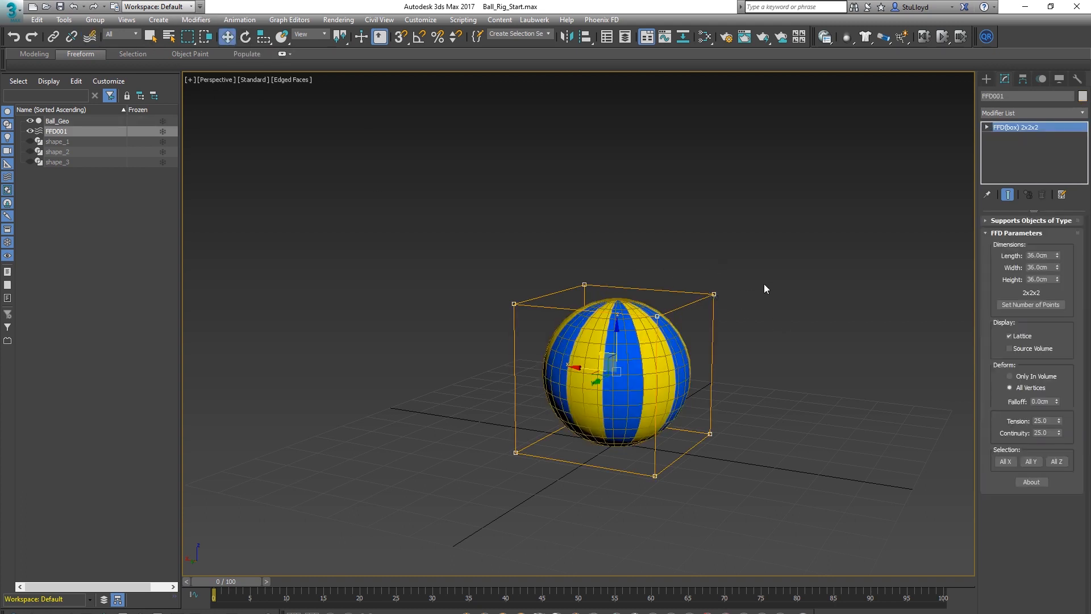
left_click(987, 127)
left_click(1016, 136)
left_click_drag(465, 258, 789, 495)
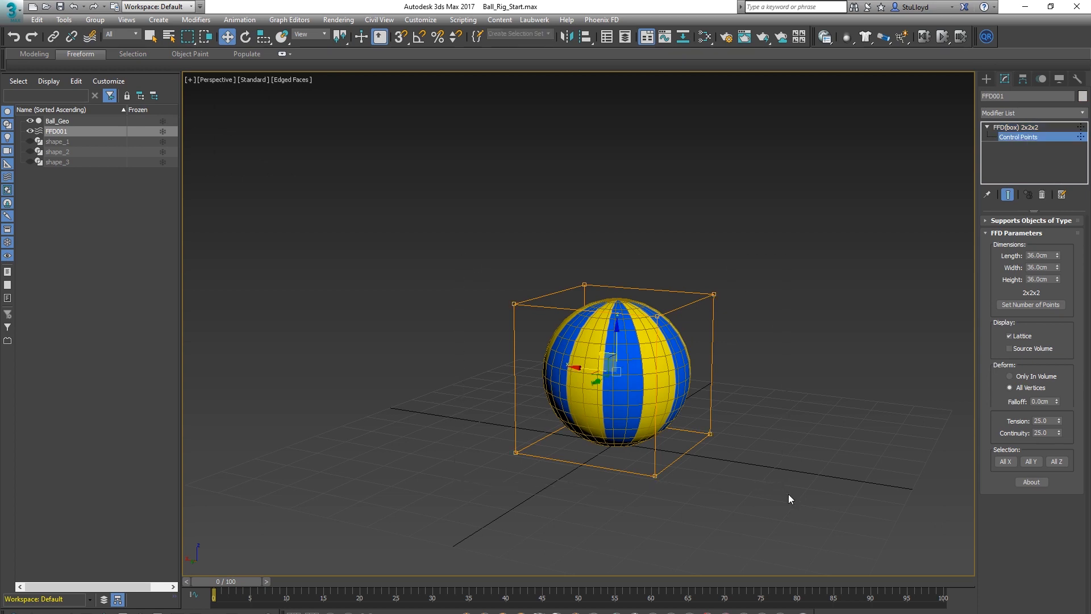
left_click(264, 38)
left_click_drag(616, 322, 611, 275)
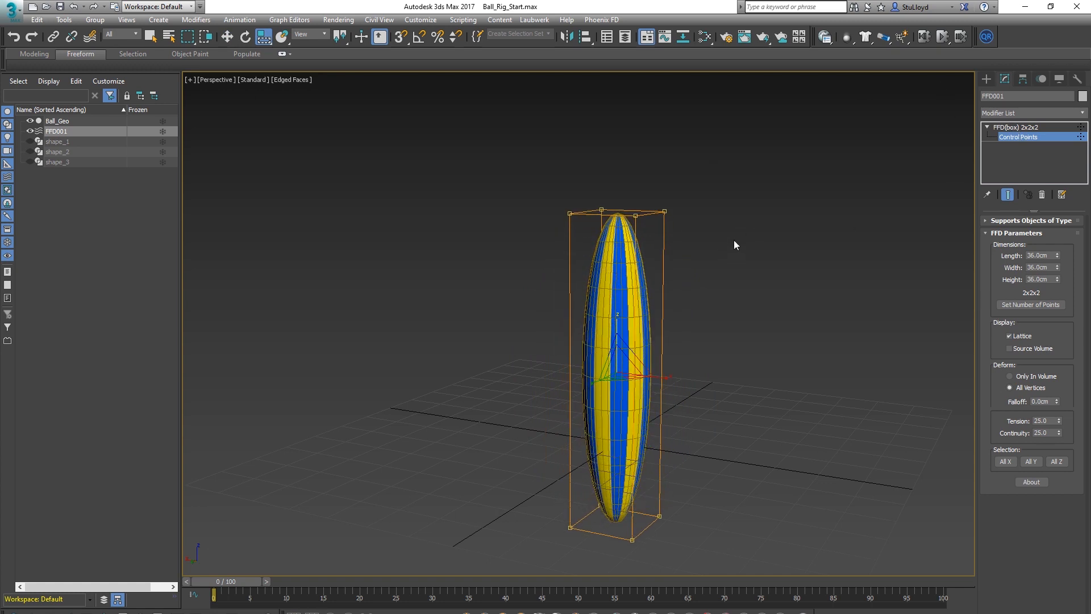
Return to the lattice's object level, rotate the stretched lattice onto its side, and rotate the ball inside it.
left_click(1029, 128)
middle_click_drag(682, 394, 655, 360, "alt")
key("e")
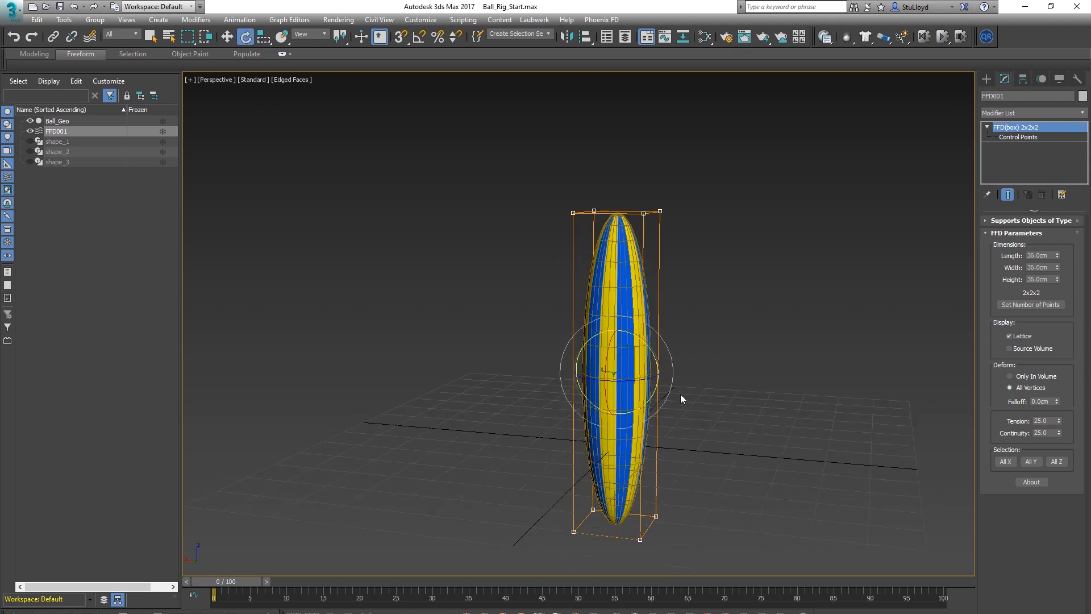
middle_click_drag(680, 394, 655, 369, "alt")
left_click_drag(646, 342, 636, 264)
left_click(608, 324)
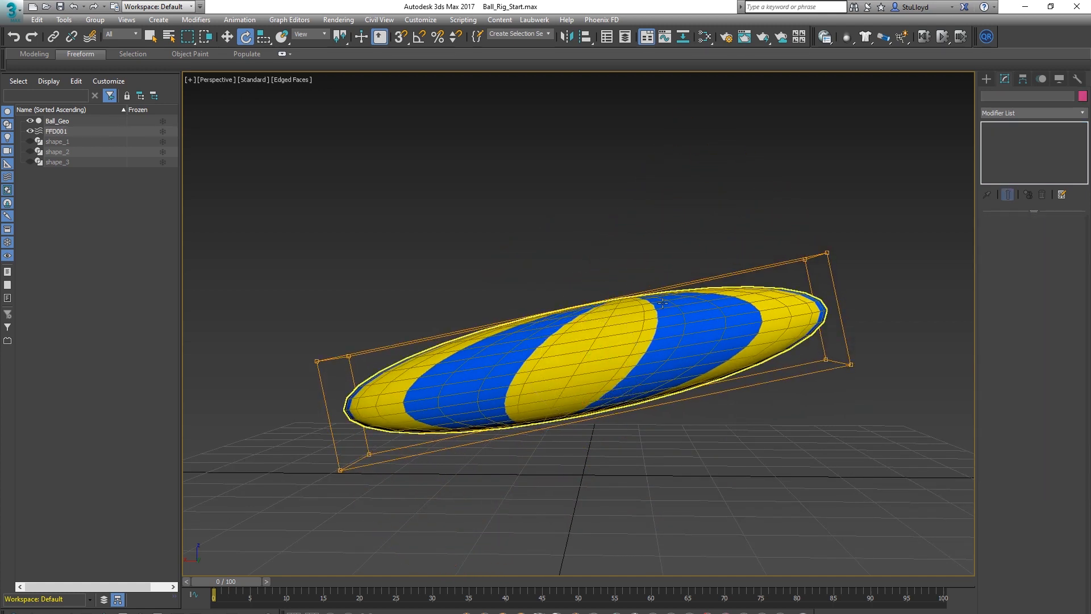
left_click_drag(608, 325, 441, 294)
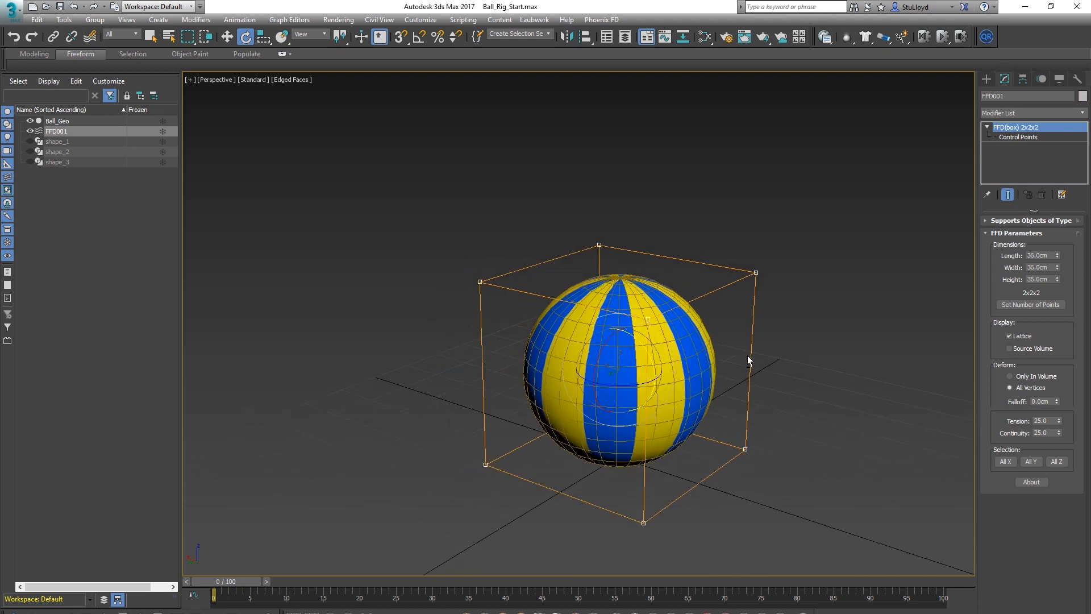
Try scaling the FFD lattice vertically at the control point level with squash scaling.
scroll(761, 371, "up", 3)
scroll(767, 364, "down", 3)
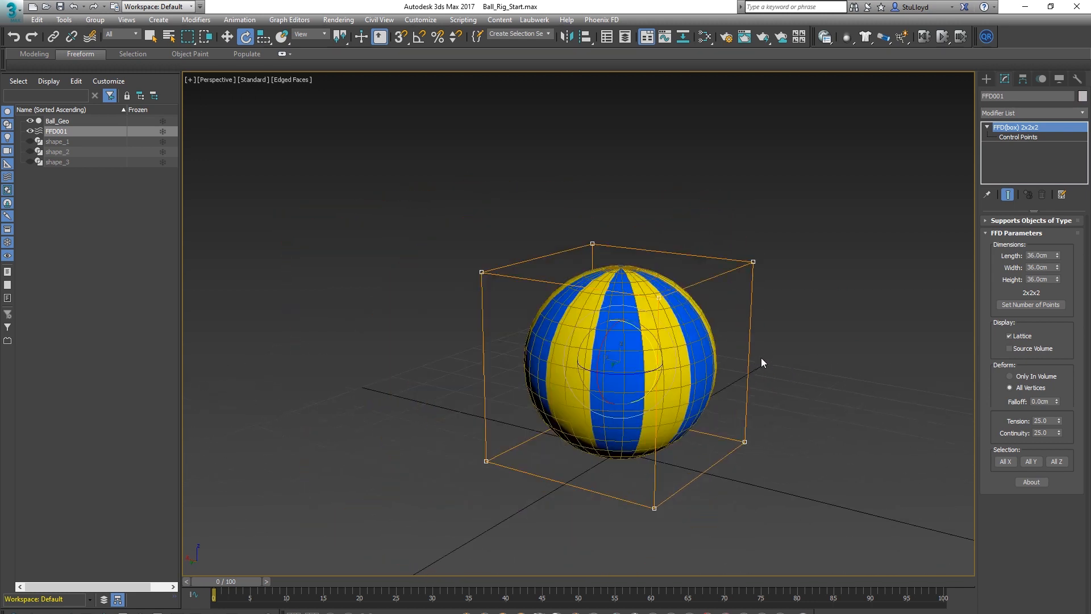
middle_click_drag(762, 356, 771, 377, "alt")
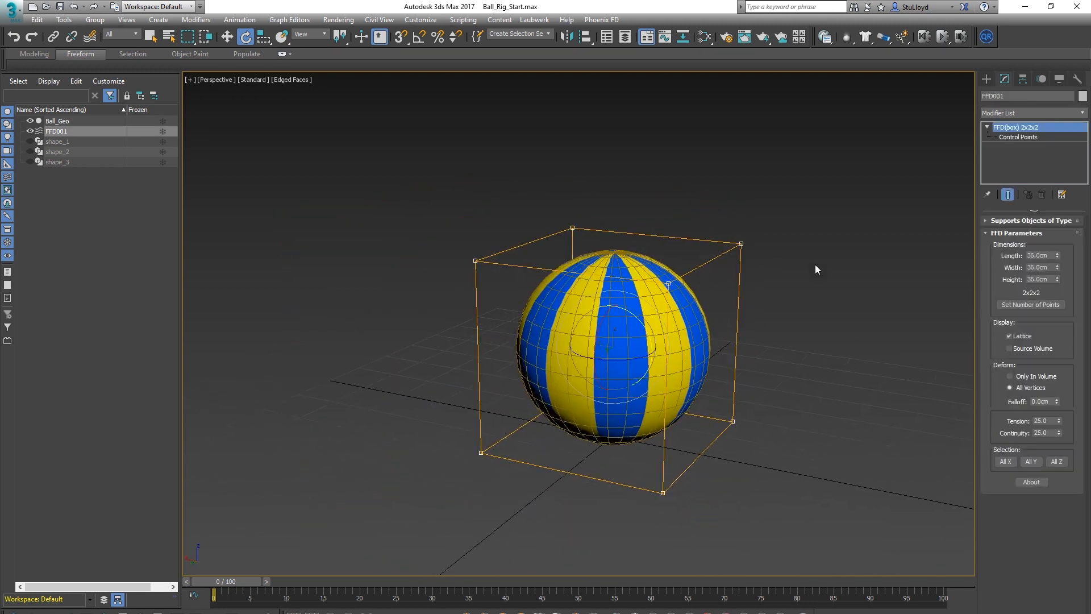
left_click(1020, 137)
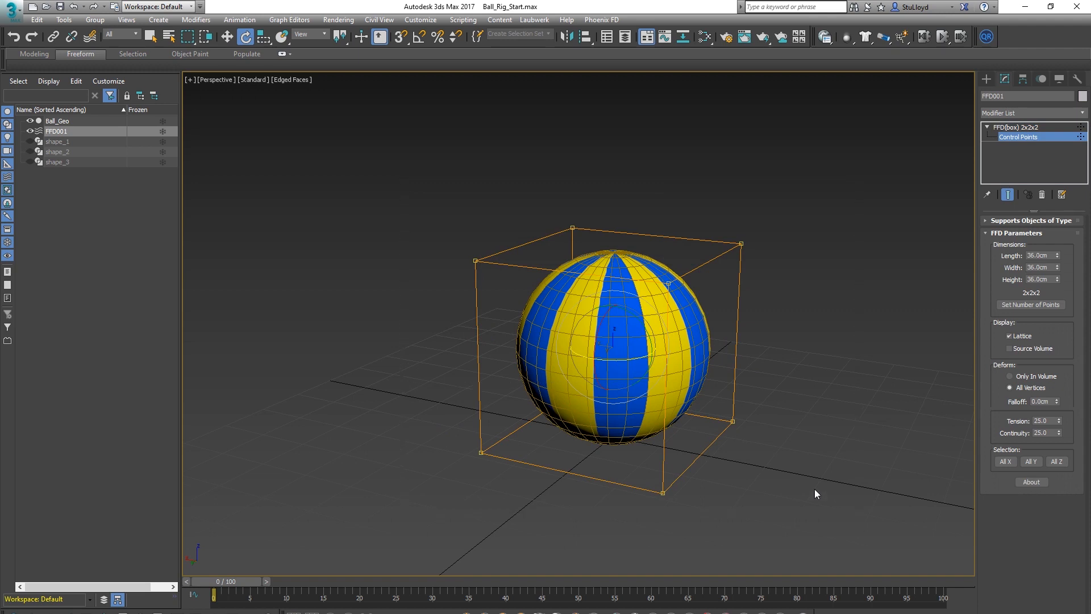
key("r")
mouse_move(613, 293)
left_mouse_down()
mouse_move(610, 202)
mouse_move(608, 318)
mouse_move(604, 305)
left_mouse_up()
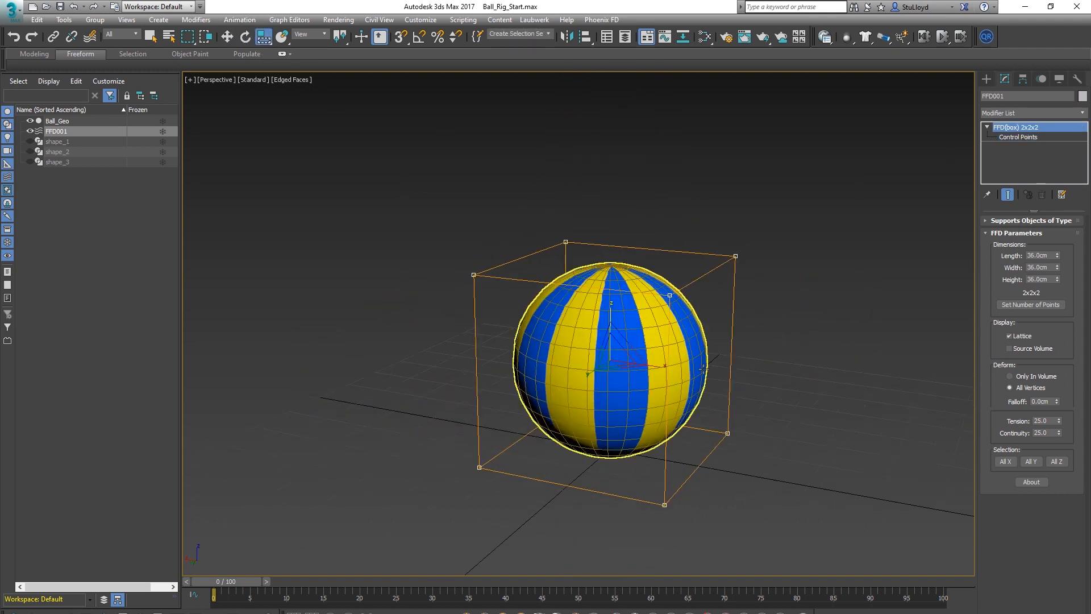
Try scaling the whole FFD lattice vertically at the object level to squash it.
left_click(755, 258)
left_click(733, 256)
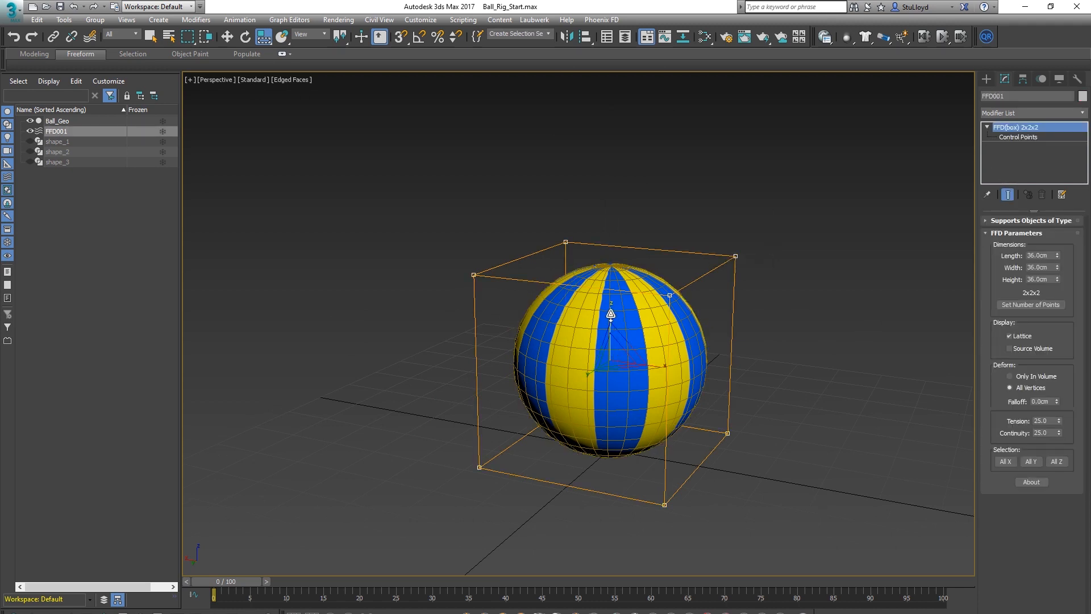
left_click_drag(608, 310, 594, 358)
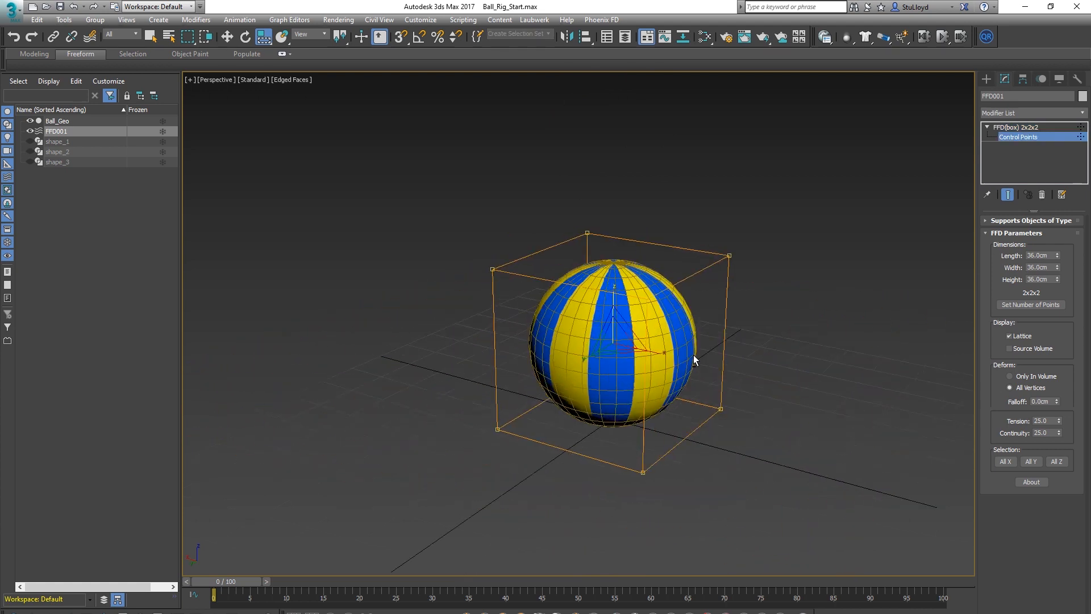
Select the lattice's upper and lower corner control points in turn, and return to the lattice's object level.
scroll(664, 364, "up", 3)
middle_click_drag(660, 363, 676, 332, "alt")
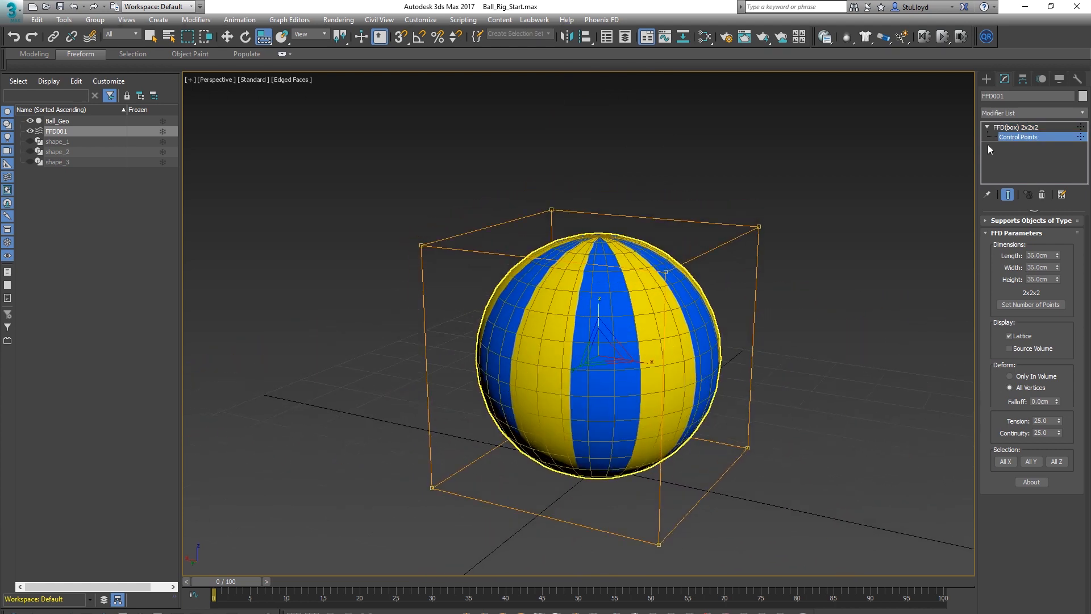
left_click_drag(530, 220, 529, 220)
left_click_drag(463, 199, 364, 298)
left_click_drag(647, 264, 688, 275)
left_click_drag(824, 433, 604, 487)
left_click(433, 487)
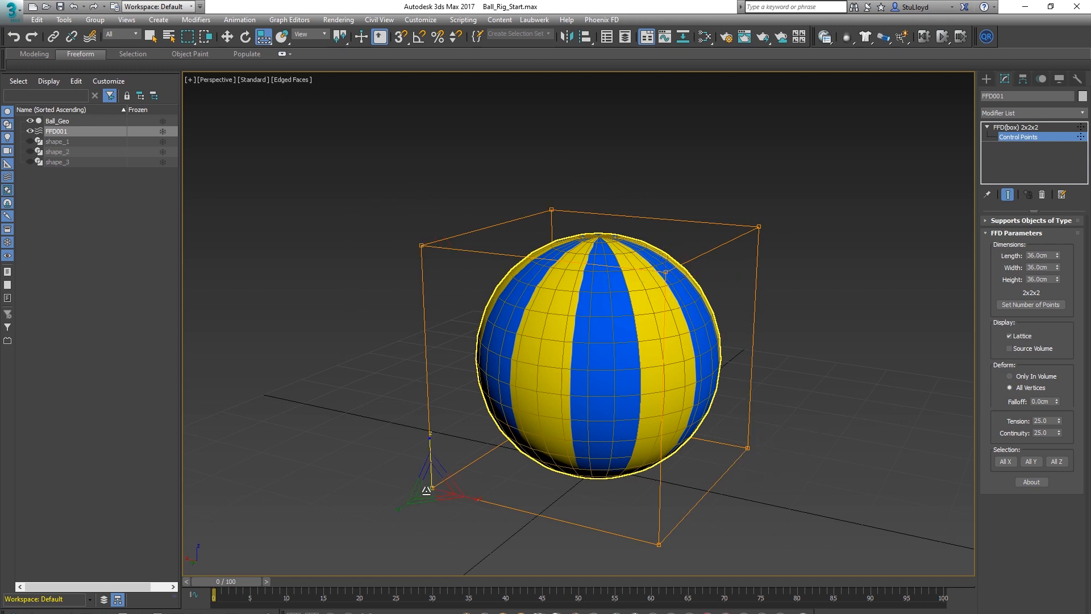
middle_click_drag(653, 401, 629, 376, "alt")
left_click(903, 244)
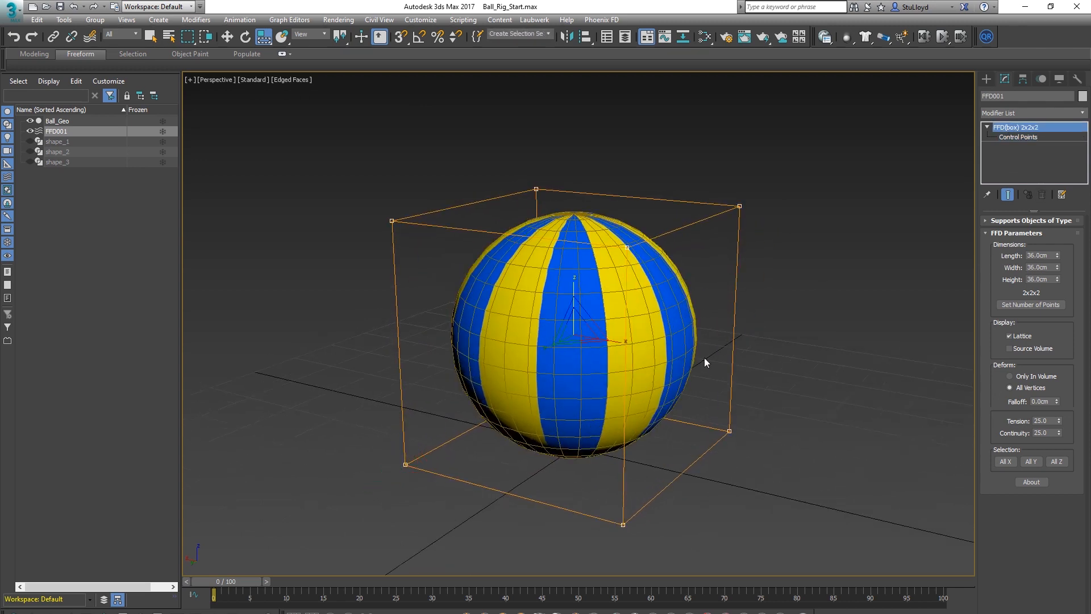
Create a 20 cm Point helper with a cross display and move it to the world origin beneath the ball.
left_click(749, 260)
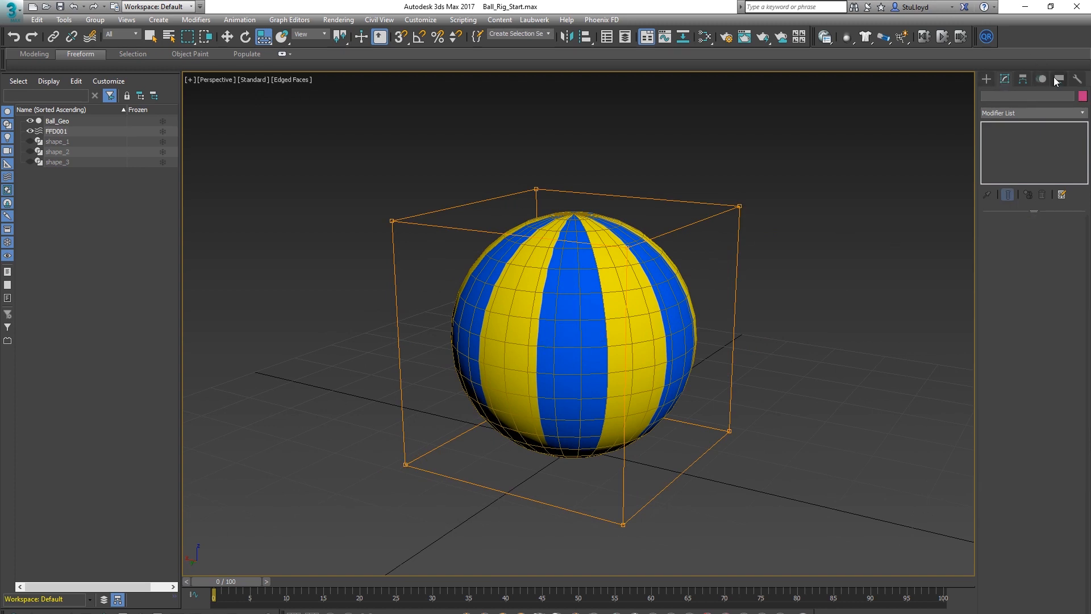
left_click(990, 80)
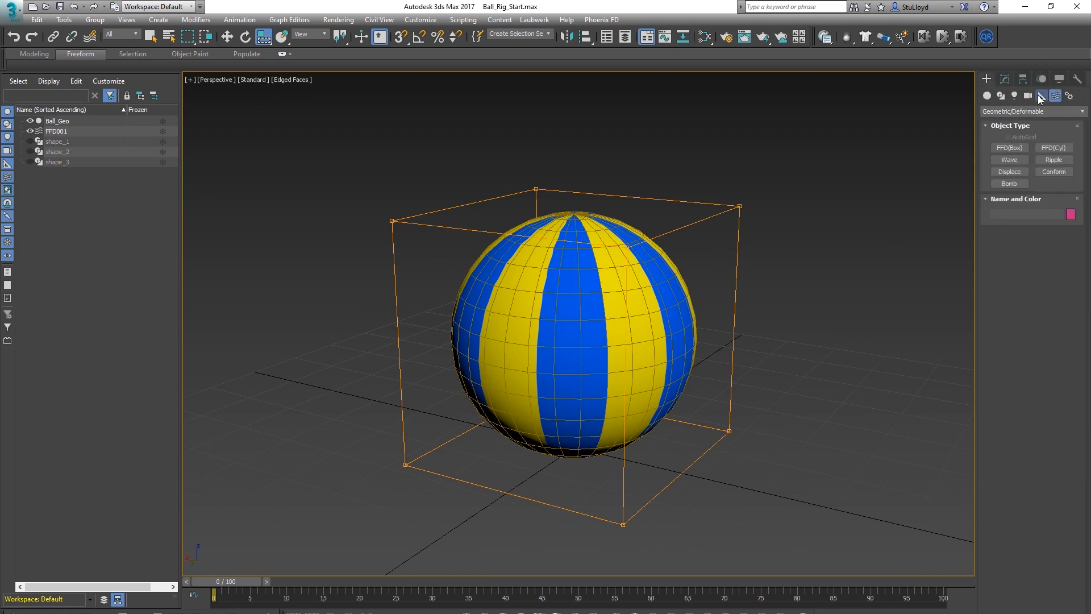
left_click(1040, 96)
left_click(1009, 184)
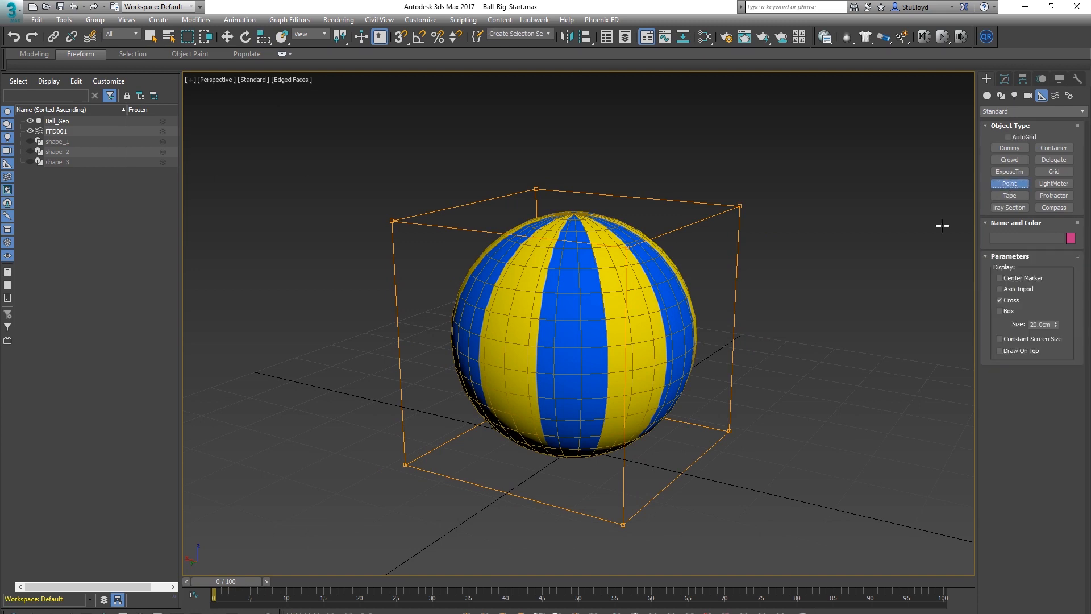
left_click(775, 458)
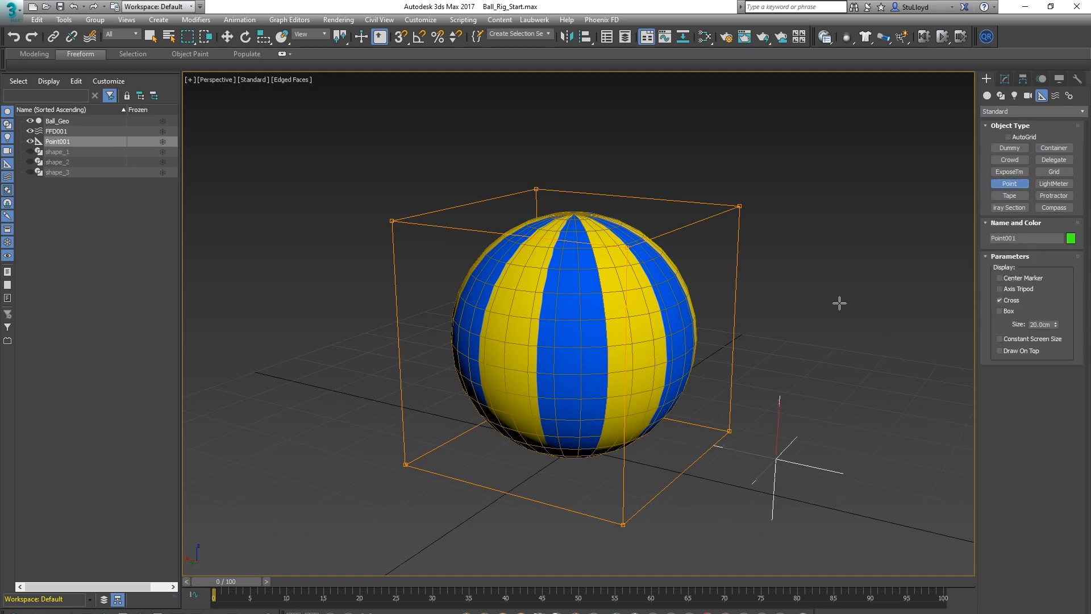
left_click(228, 37)
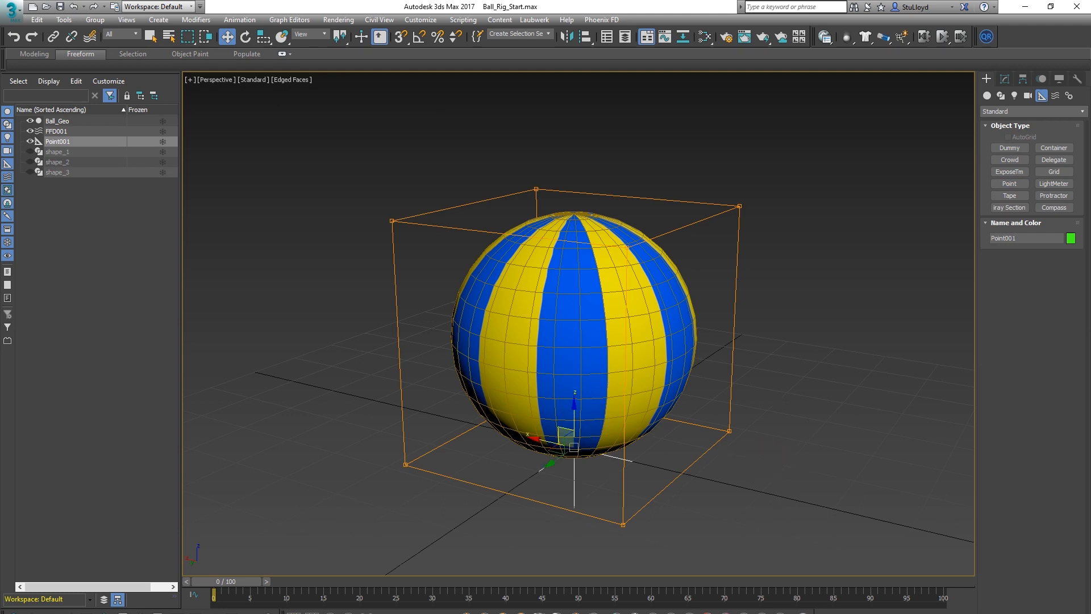
scroll(609, 418, "down", 2)
middle_click_drag(571, 398, 613, 389)
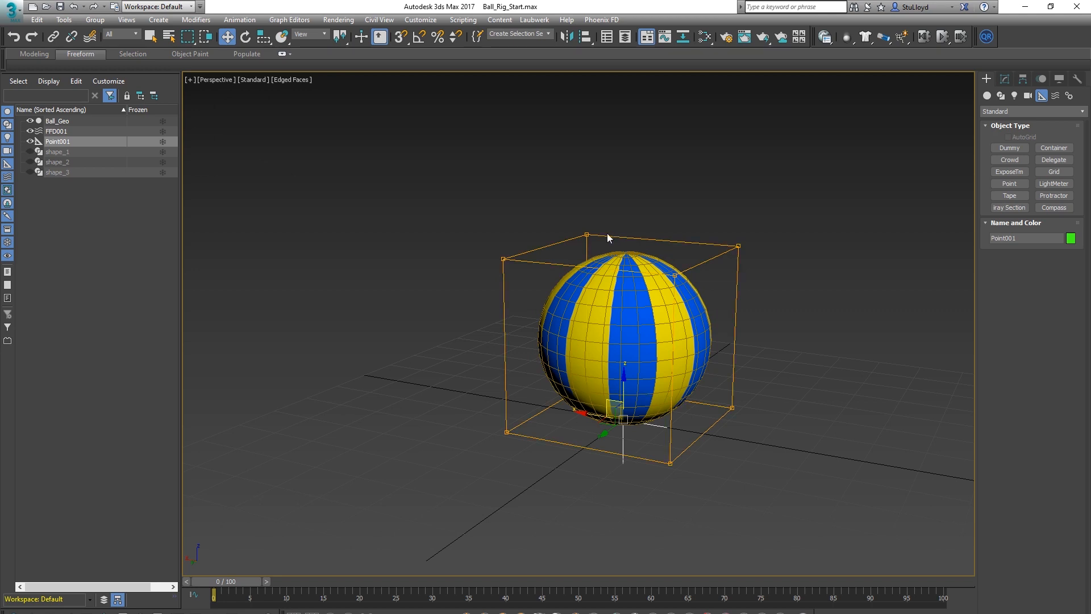
Open the Parameter Wiring dialog, show the point helper's tracks on both sides, and expand its transform in the first tree.
key("r")
scroll(592, 291, "up", 2)
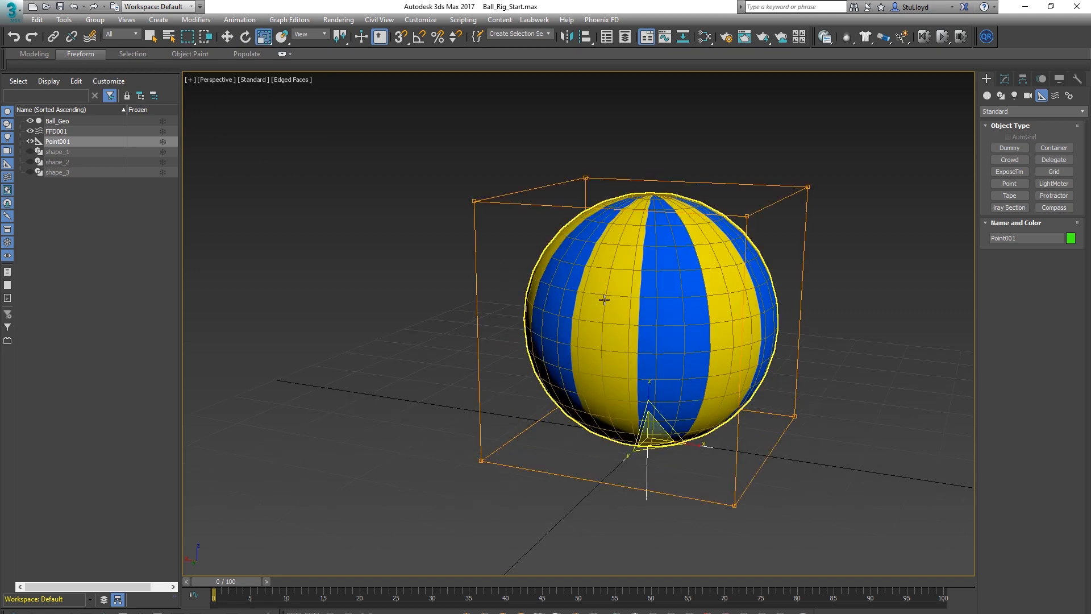
left_click(223, 23)
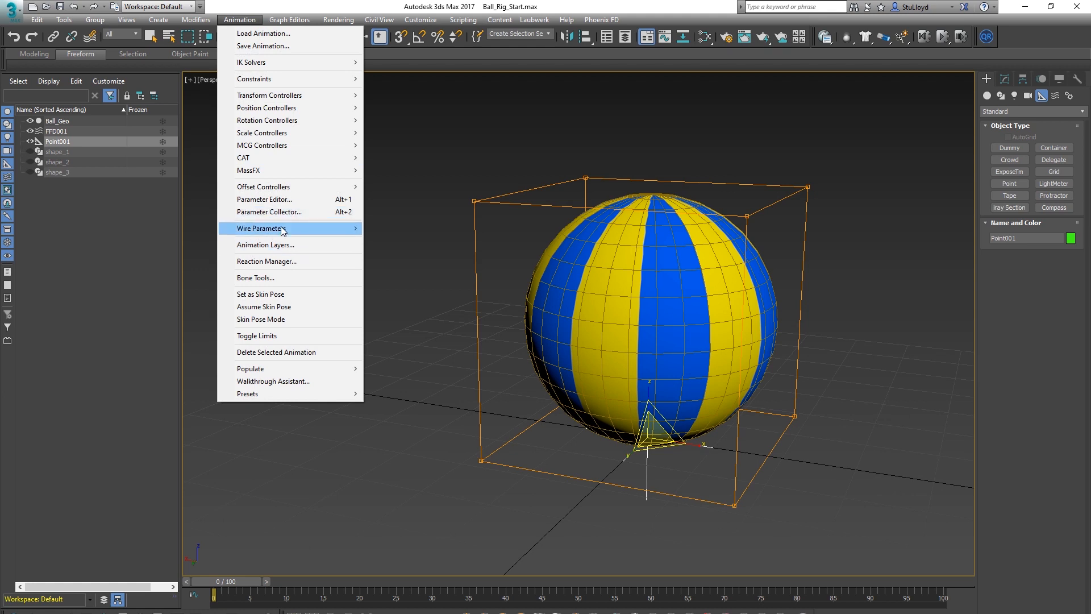
mouse_move(283, 229)
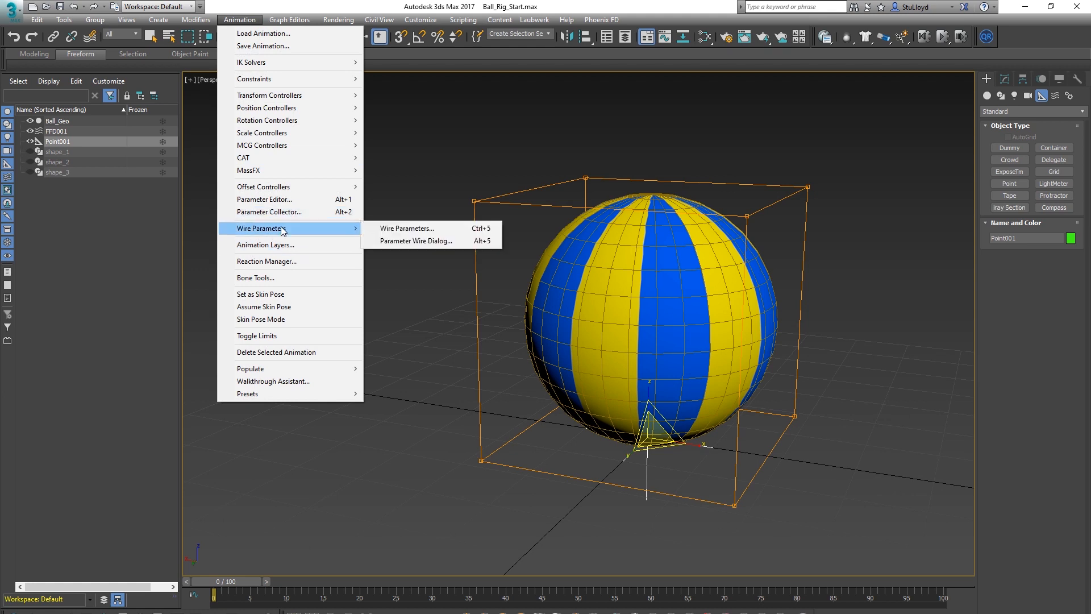
left_click(444, 239)
left_click_drag(457, 108, 405, 117)
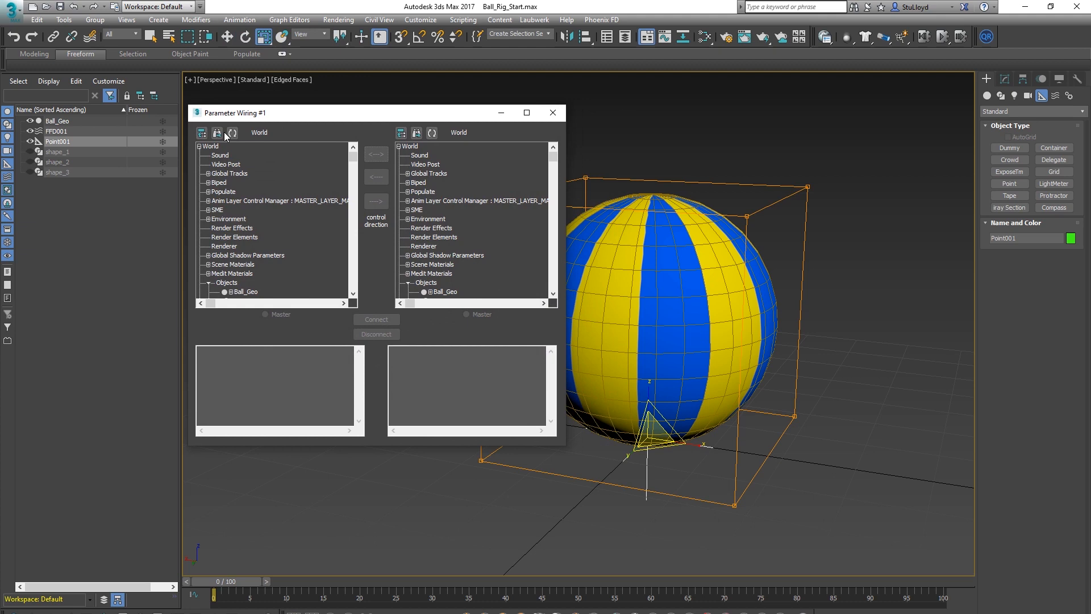
left_click(218, 133)
left_click(417, 133)
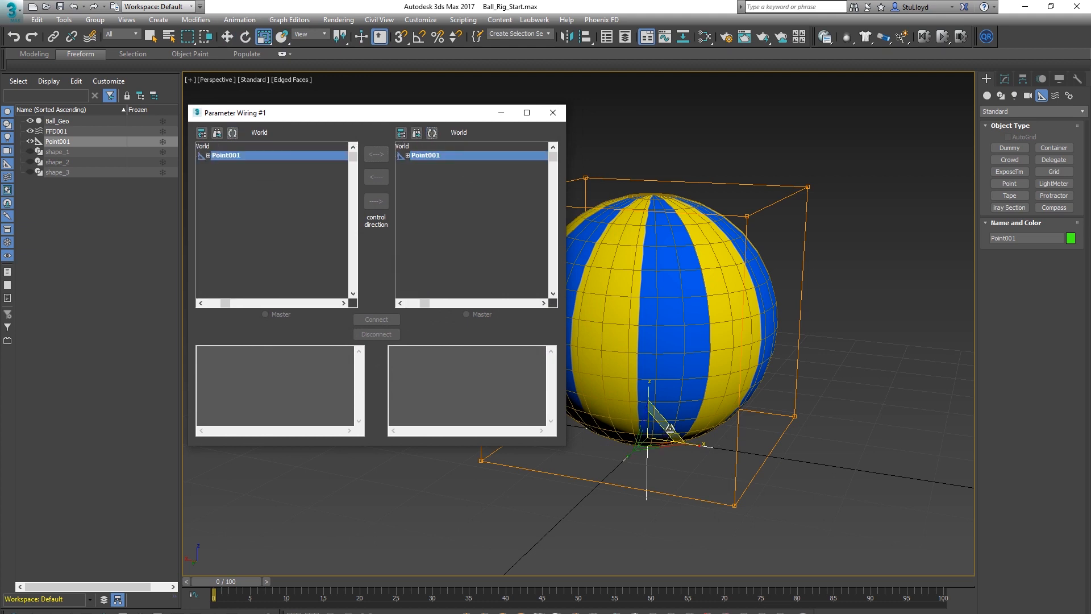
left_click(208, 155)
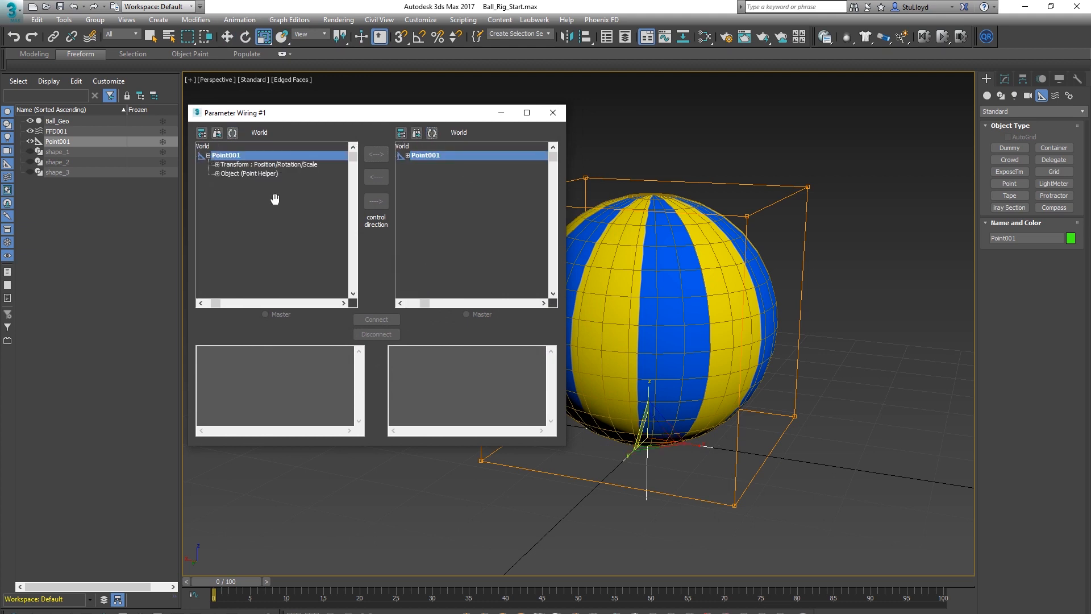
left_click(217, 164)
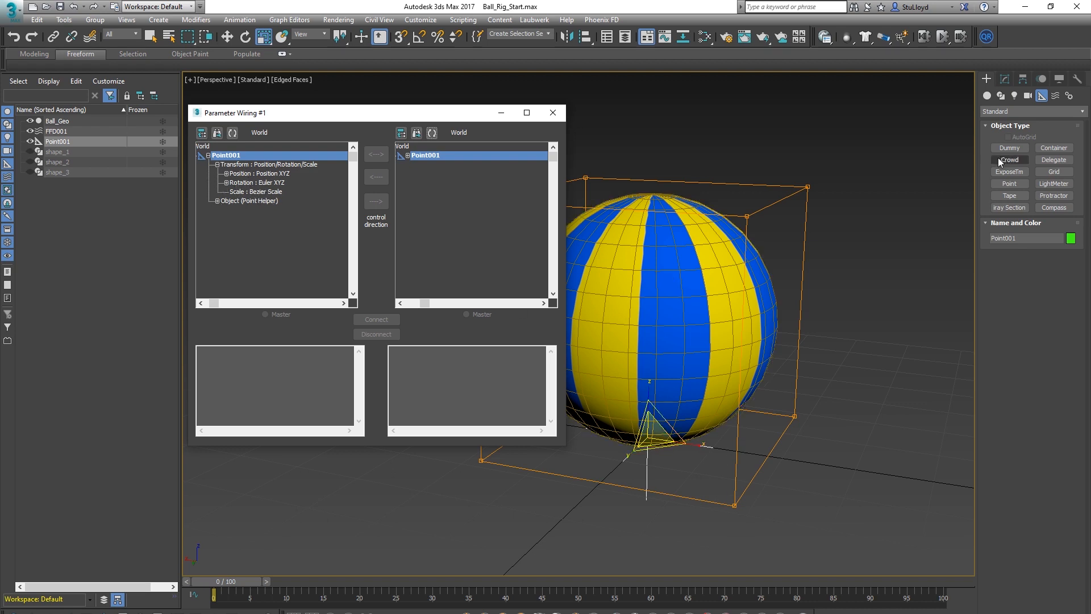
Assign a ScaleXYZ controller to the point helper's Scale track.
left_click(1041, 80)
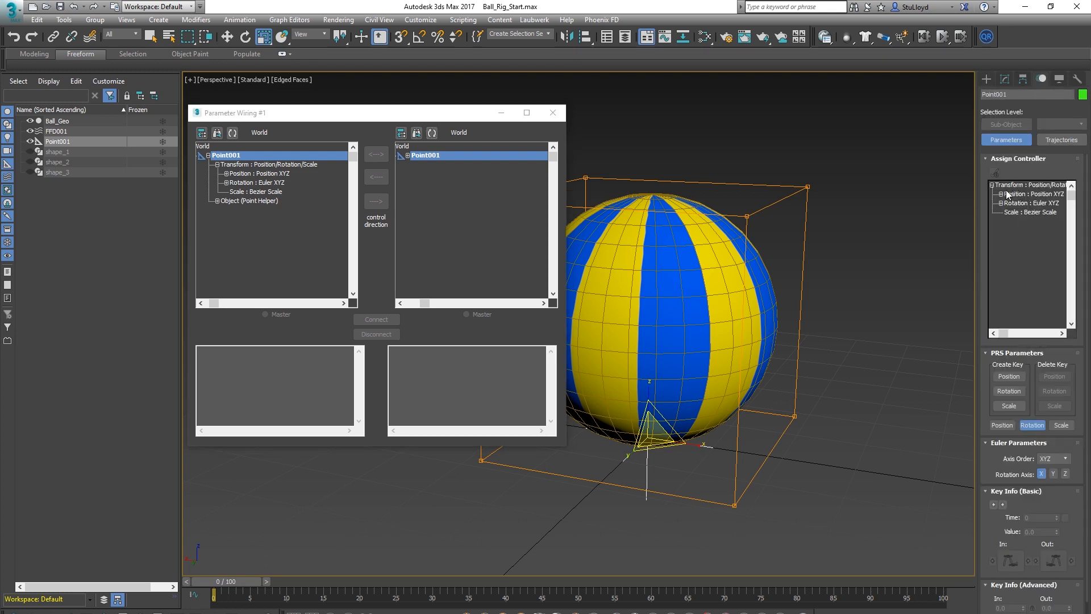
left_click(1012, 214)
left_click(994, 172)
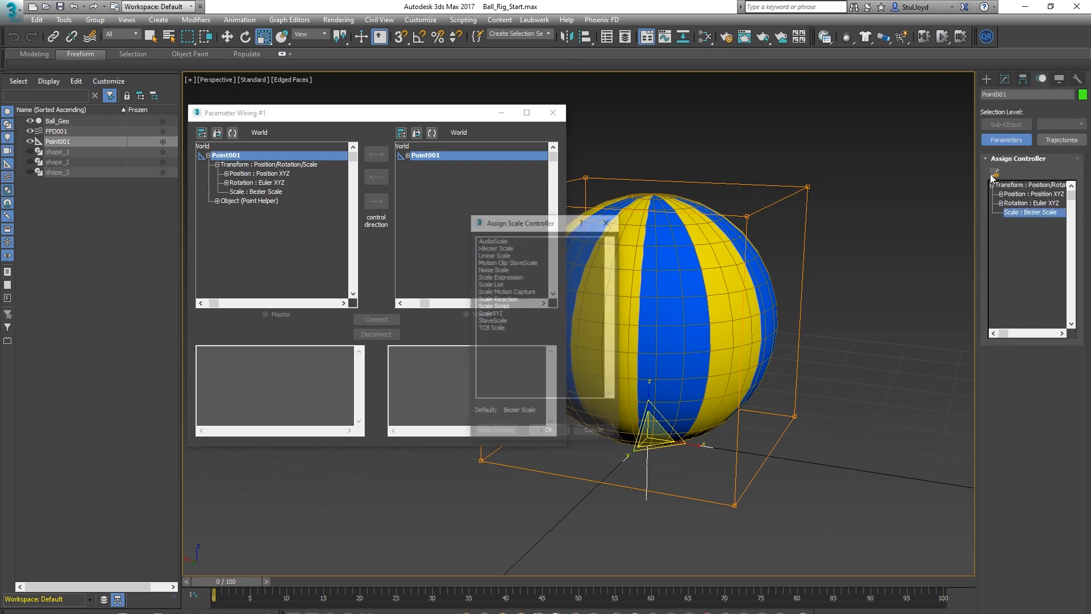
left_click(491, 313)
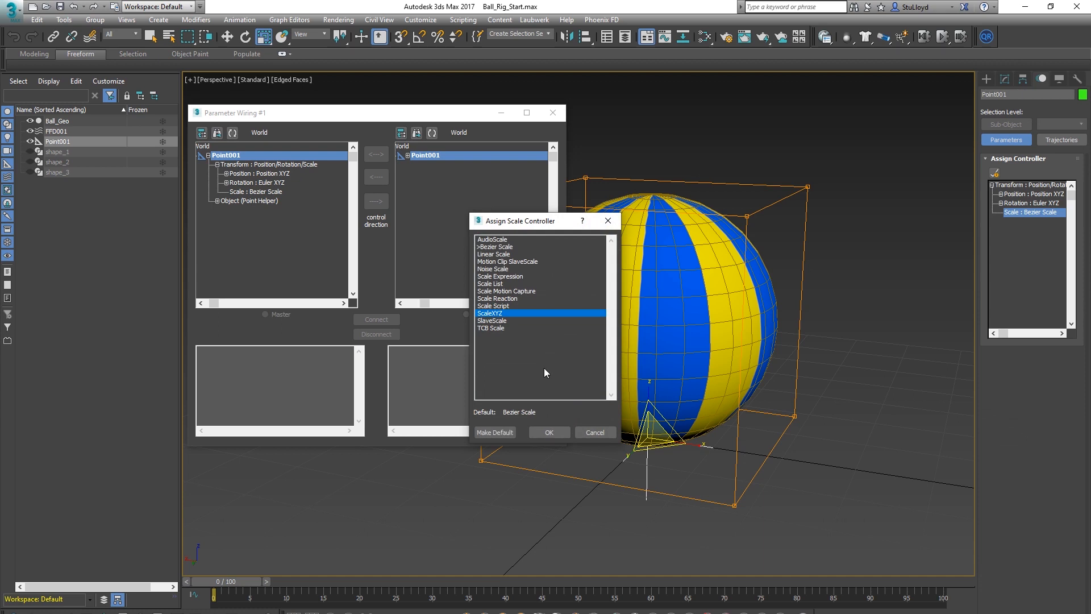
left_click(551, 432)
Expand the helper's ScaleXYZ track in the first wiring tree and select Z Scale as the controlling parameter.
left_click(227, 192)
left_click(264, 203)
left_click(260, 210)
left_click(262, 219)
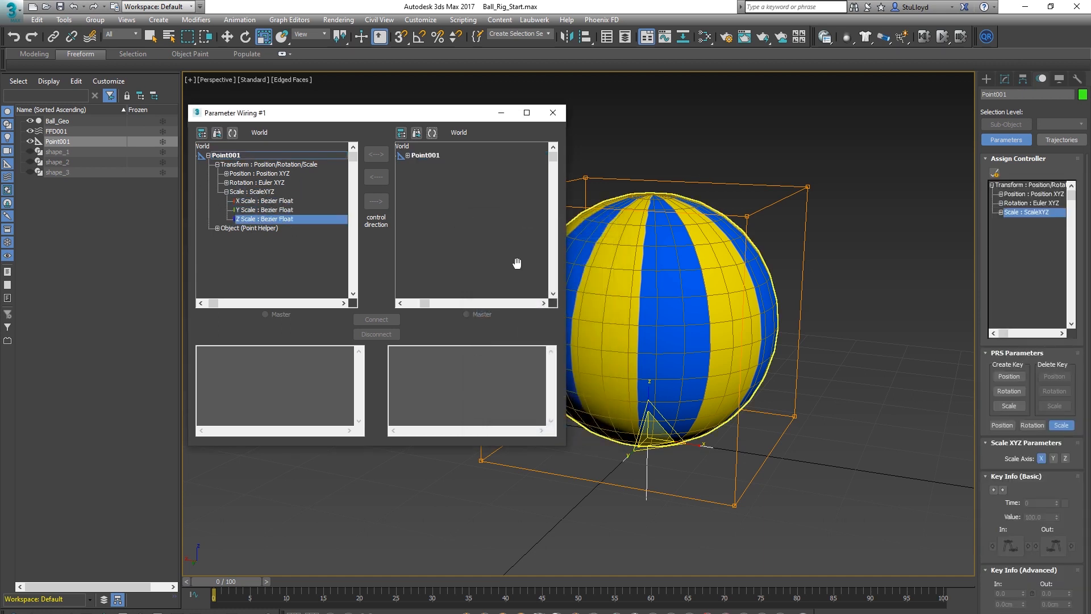
middle_click_drag(671, 307, 713, 313, "alt")
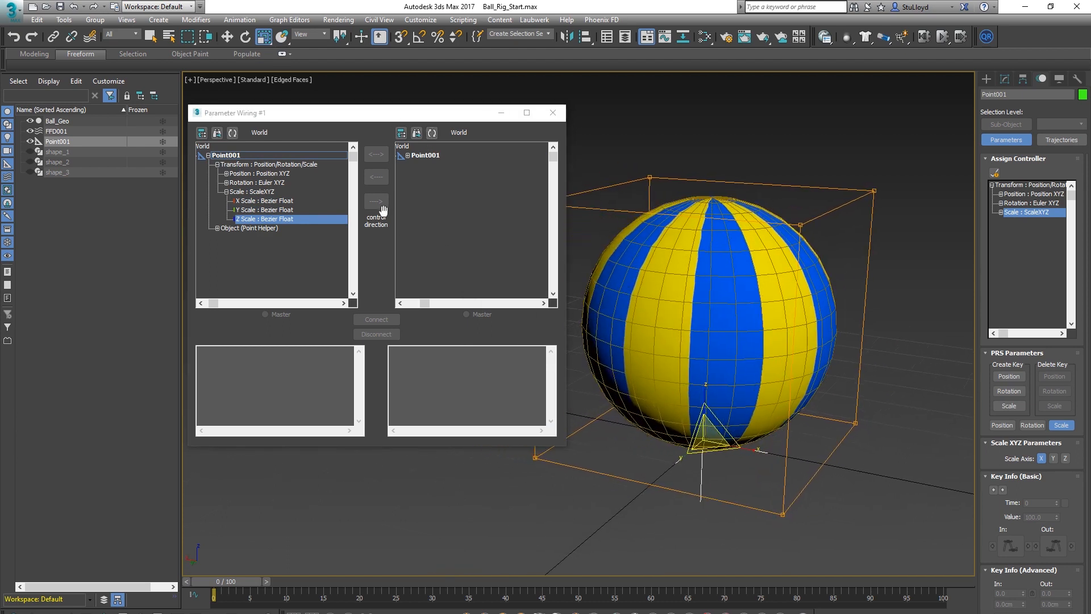
Wire the helper's Z Scale one-way to its X Scale, connect them, and test by scaling the helper vertically.
left_click(407, 155)
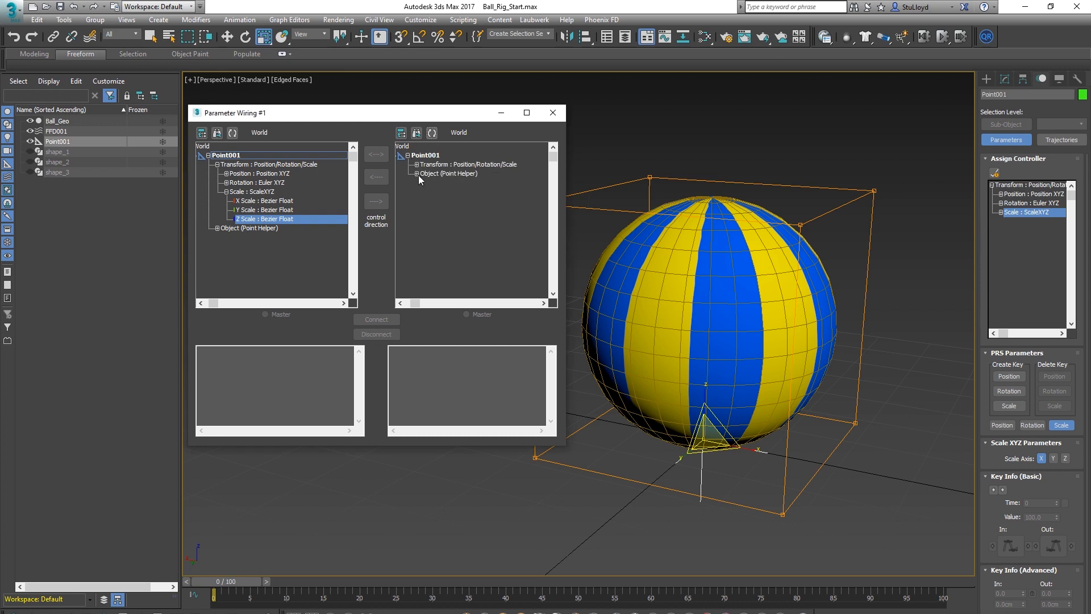
left_click(417, 165)
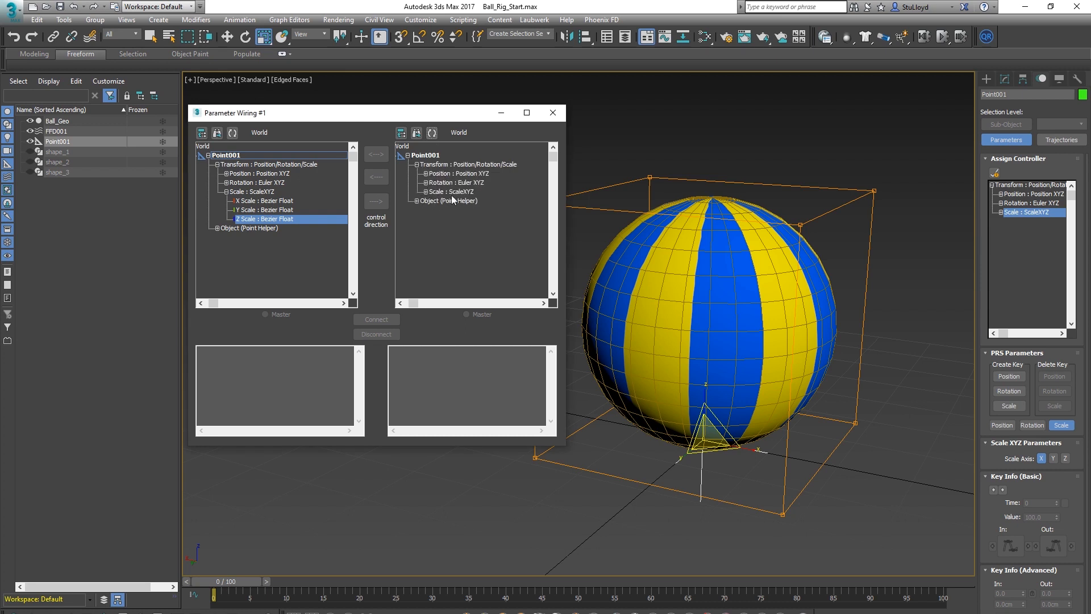
left_click(426, 192)
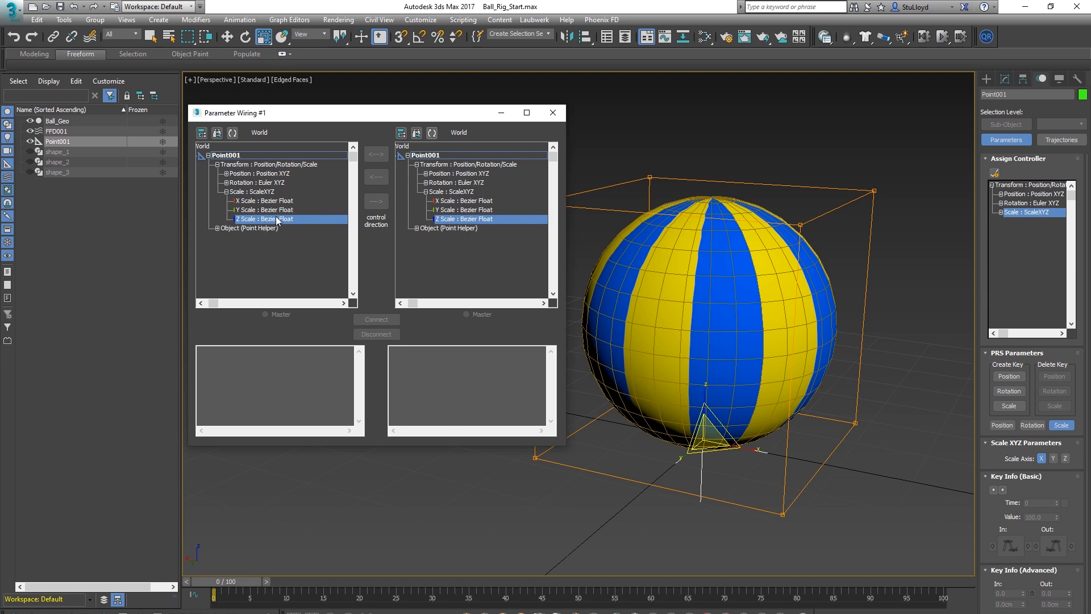
left_click(449, 201)
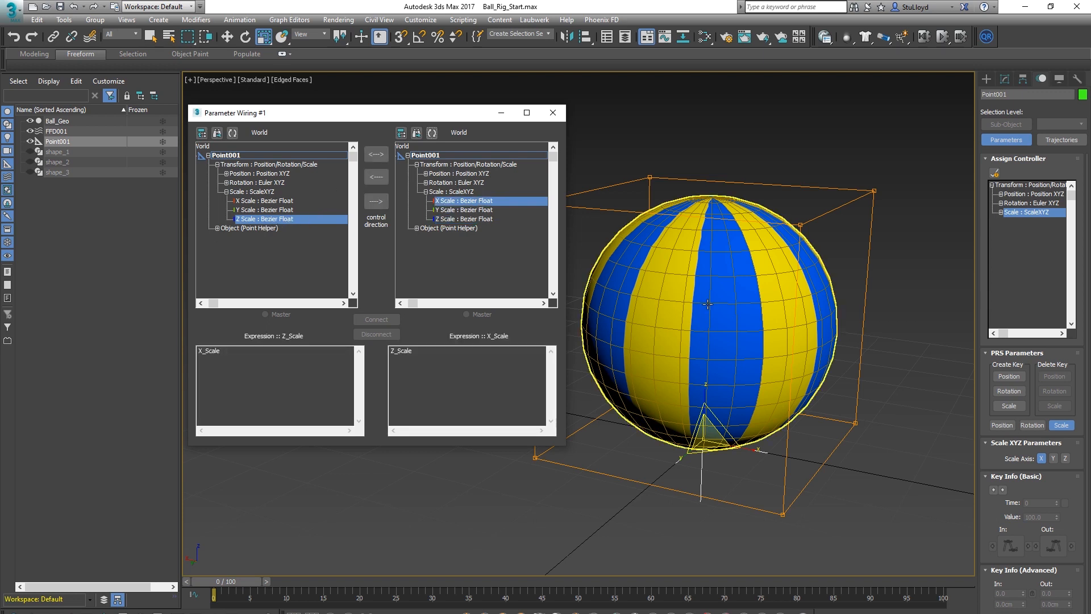
scroll(756, 414, "down", 2)
middle_click_drag(756, 414, 746, 398, "alt")
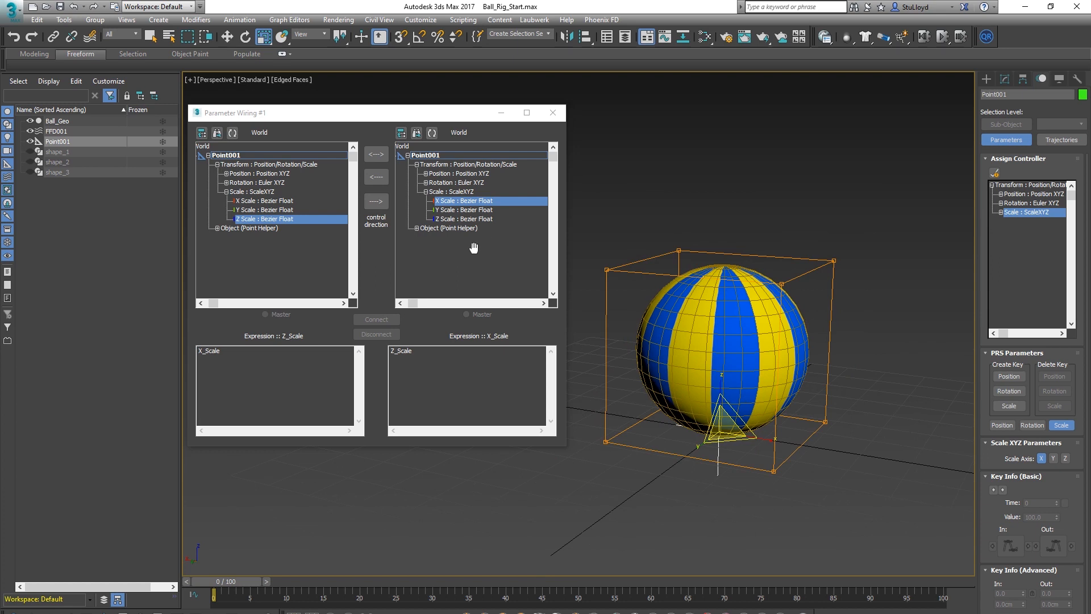
left_click(378, 203)
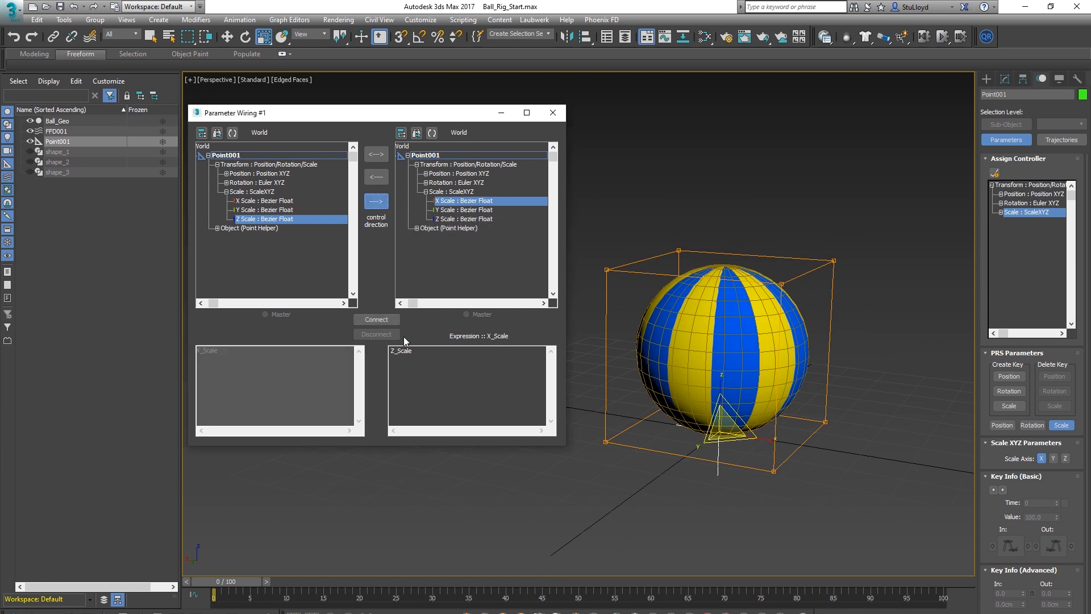
left_click(382, 321)
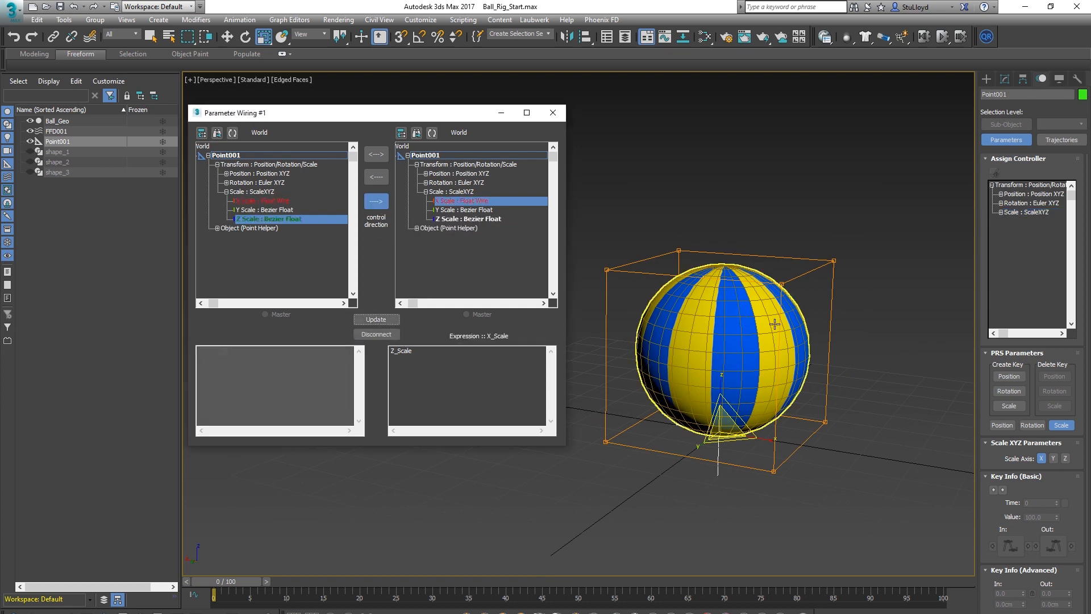
left_click_drag(723, 378, 730, 250)
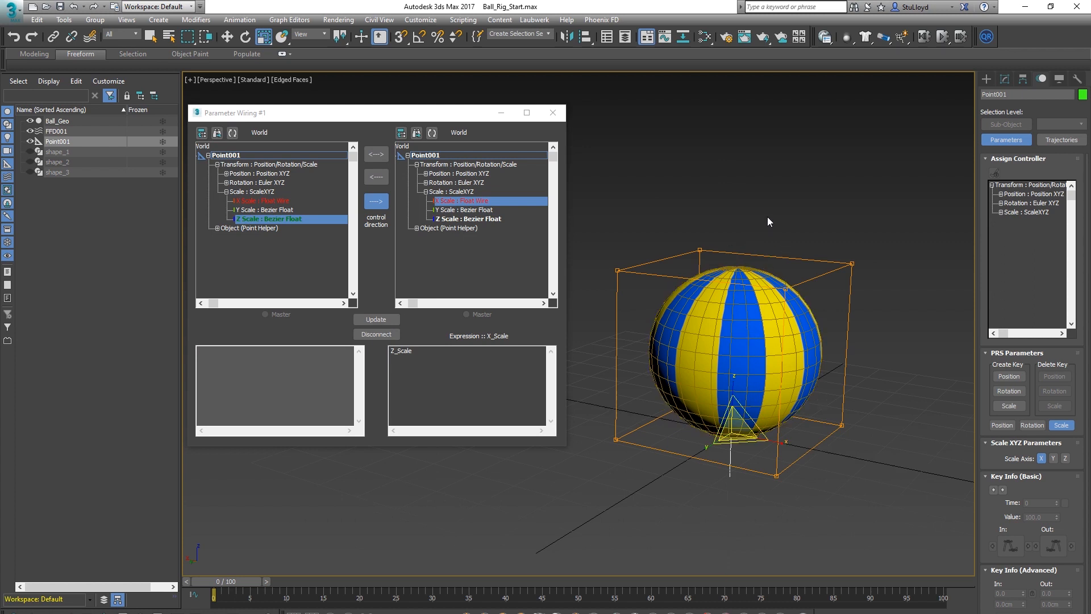
Link Ball_Geo to the Point001 helper as its parent.
left_click(747, 273)
left_click(13, 34)
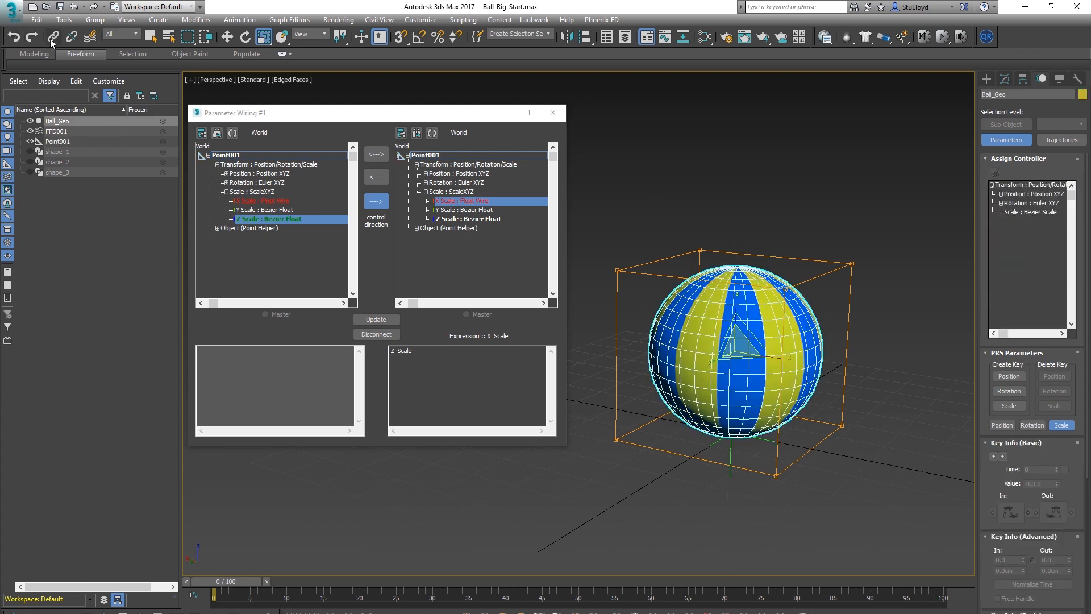
left_click(54, 37)
mouse_move(727, 444)
left_mouse_down()
mouse_move(755, 456)
mouse_move(740, 448)
left_mouse_up()
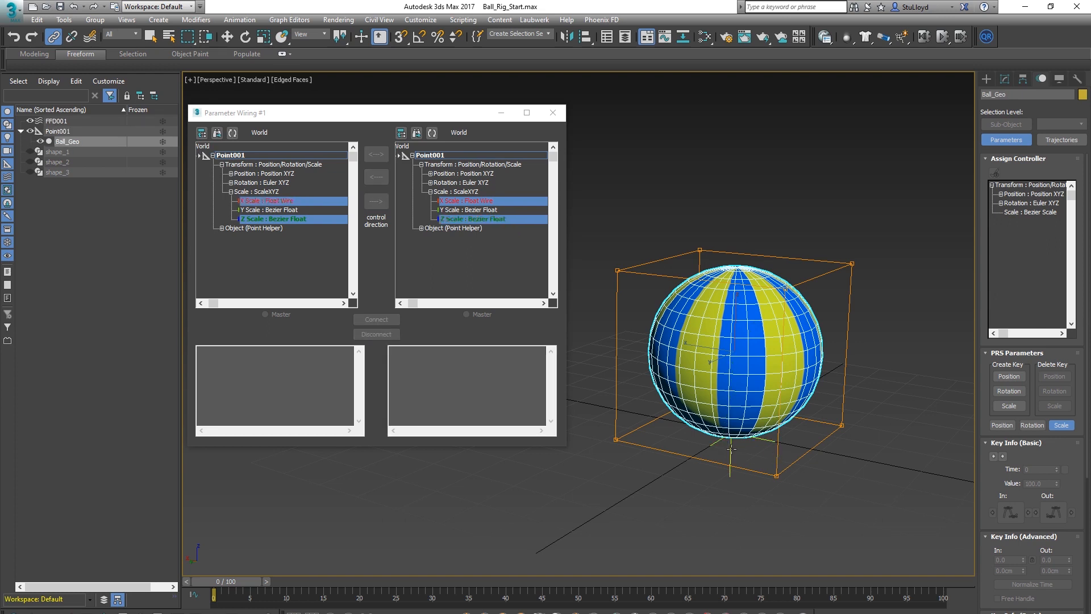
Select the point helper and try scaling it vertically to test the wired scale on the linked ball.
key("w")
left_click(742, 396)
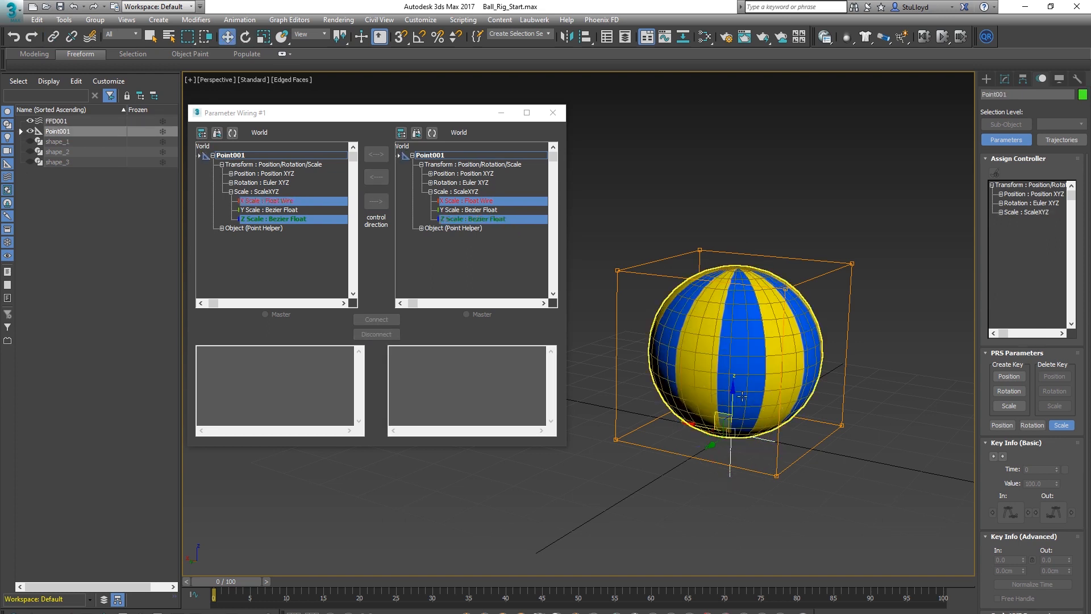
key("r")
mouse_move(735, 387)
left_mouse_down()
mouse_move(738, 291)
mouse_move(732, 444)
mouse_move(733, 318)
mouse_move(715, 484)
mouse_move(725, 400)
mouse_move(751, 341)
mouse_move(739, 307)
mouse_move(733, 392)
mouse_move(736, 318)
mouse_move(740, 400)
mouse_move(739, 310)
mouse_move(734, 392)
mouse_move(738, 310)
mouse_move(744, 437)
mouse_move(733, 372)
left_mouse_up()
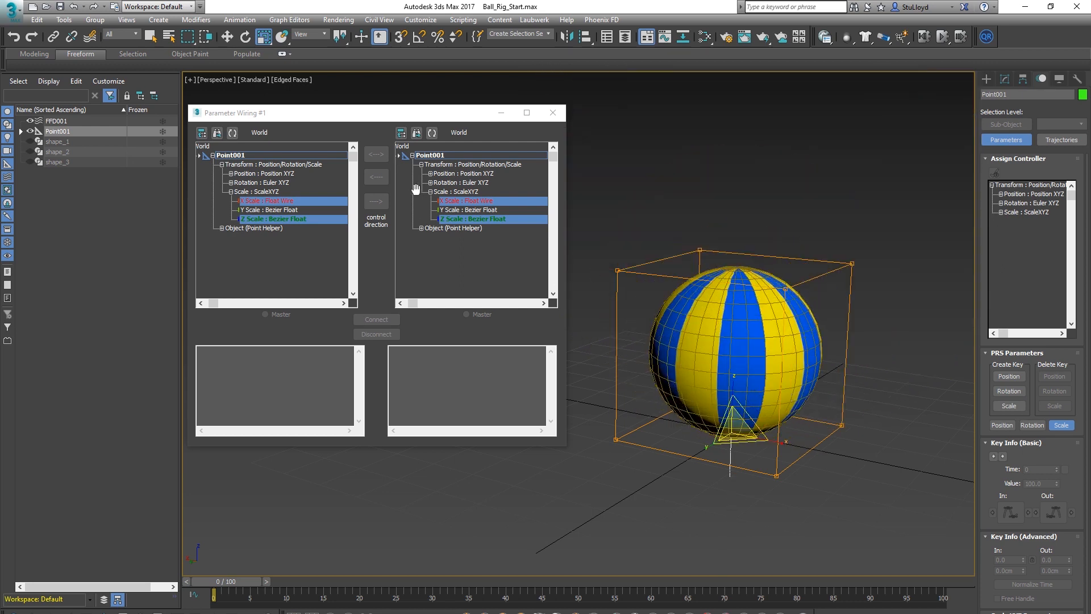
Update the X_Scale wiring expression to 1/sqrt(Z_Scale) and test it by scaling the point helper vertically.
left_click(277, 218)
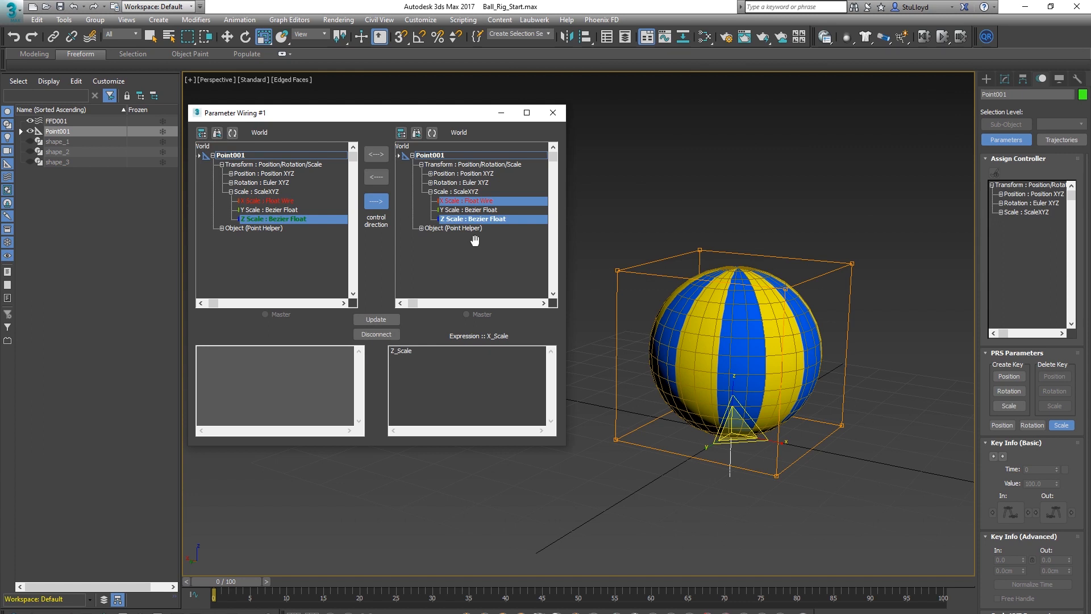
left_click(457, 202)
left_click(393, 354)
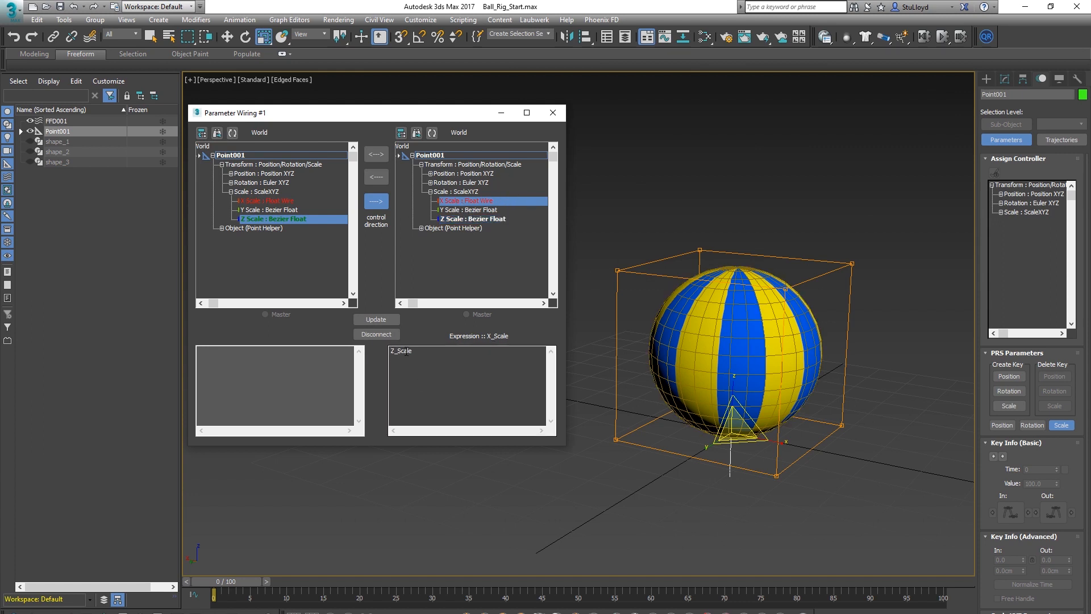
left_click(393, 354)
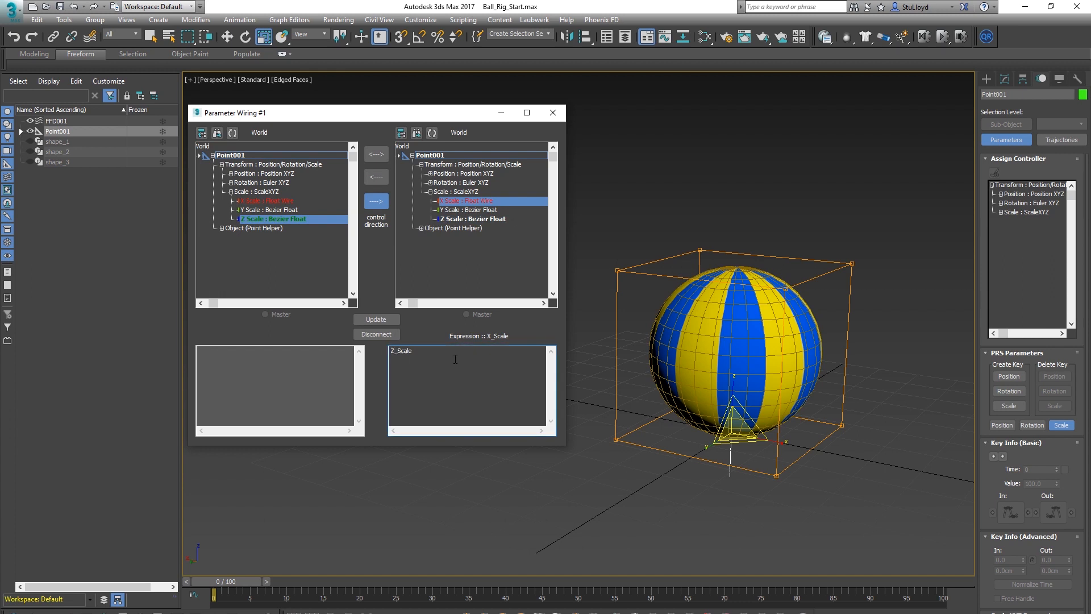
type("1/sqrt(")
left_click(379, 322)
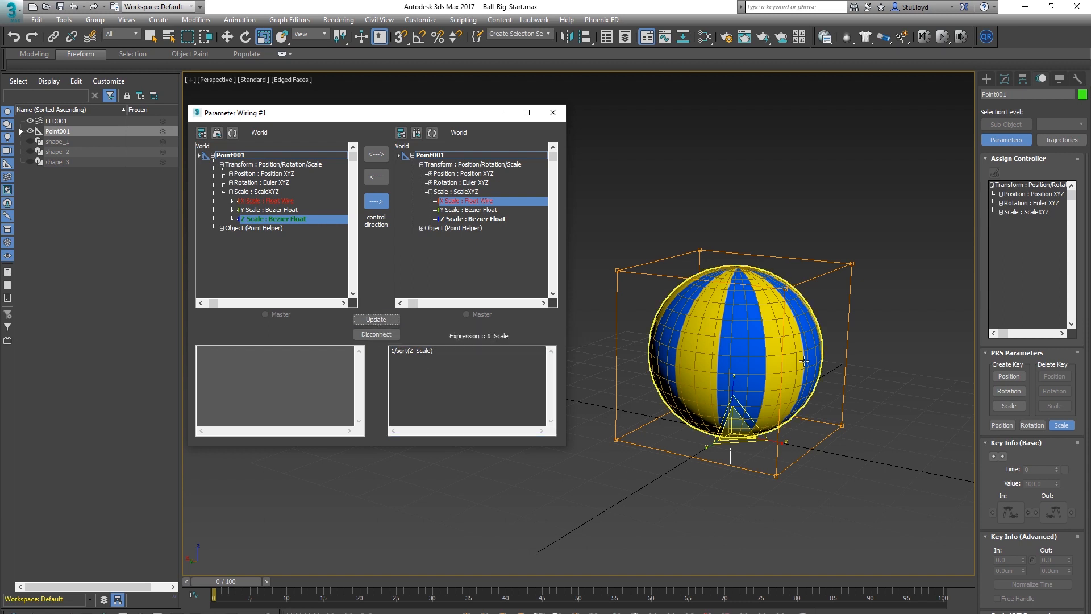
left_click_drag(734, 382, 750, 335)
right_click(750, 336)
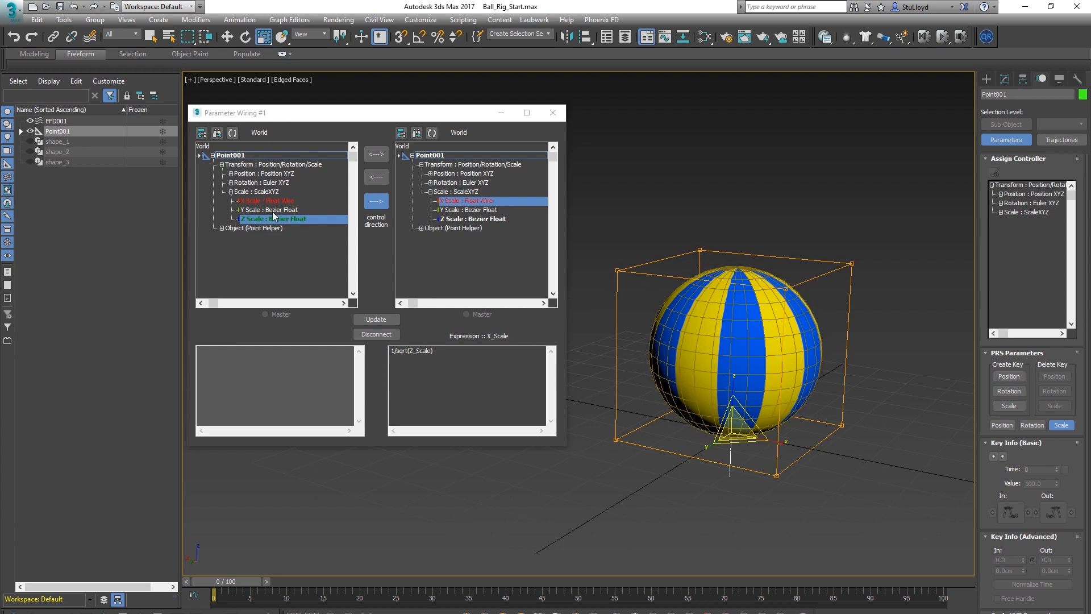
Wire the helper's X Scale one-way to its Y Scale, connect them, and test by scaling the point helper vertically.
left_click(258, 201)
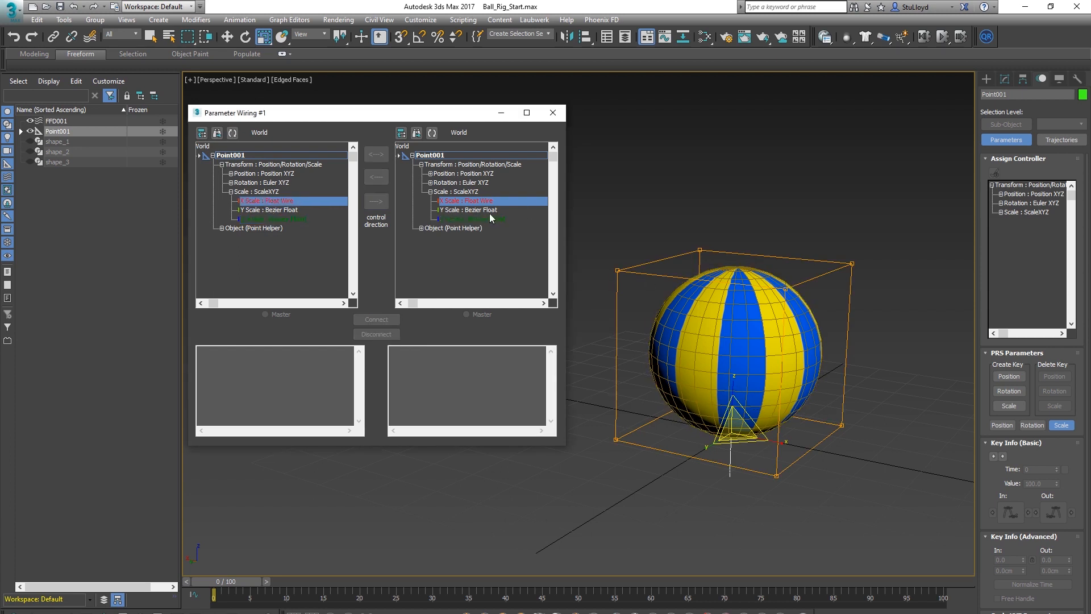
left_click(458, 212)
left_click(379, 206)
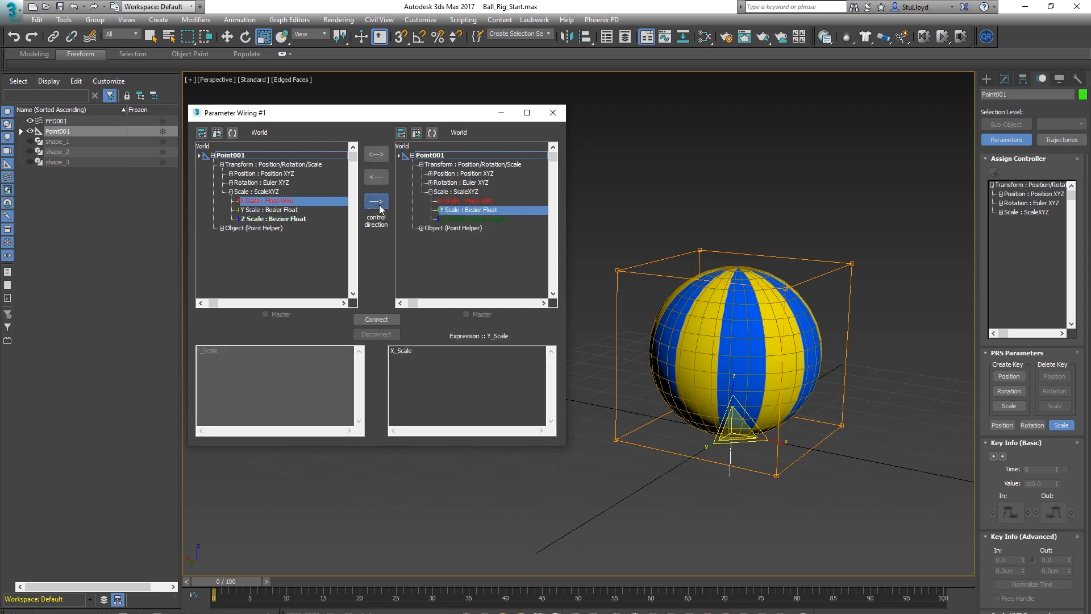
left_click(376, 320)
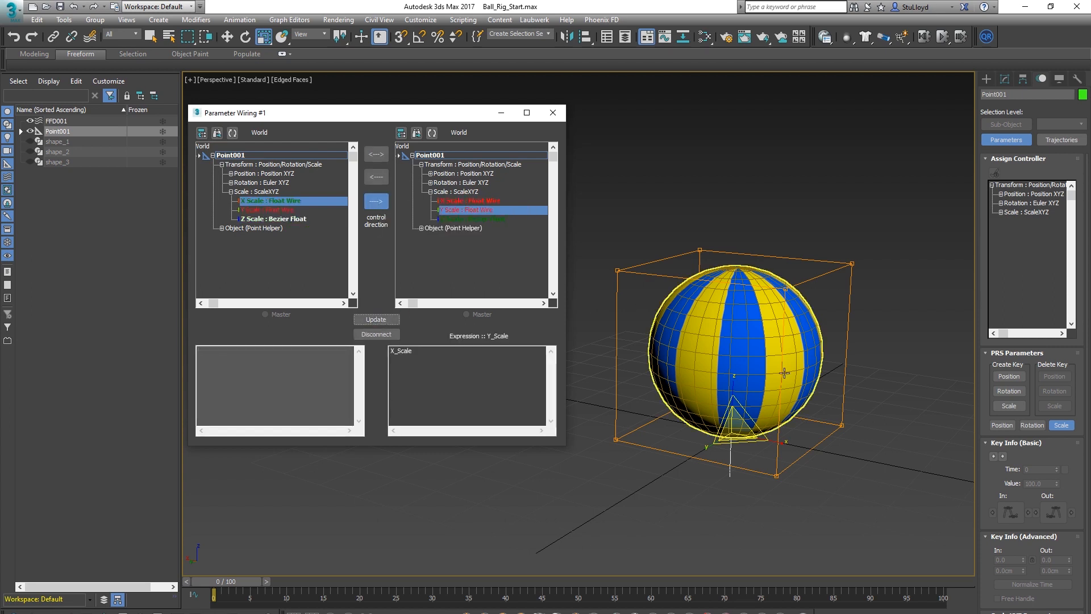
left_click_drag(733, 385, 746, 364)
mouse_move(769, 358)
middle_mouse_down("alt")
mouse_move(698, 341)
mouse_move(768, 354)
middle_mouse_up("alt")
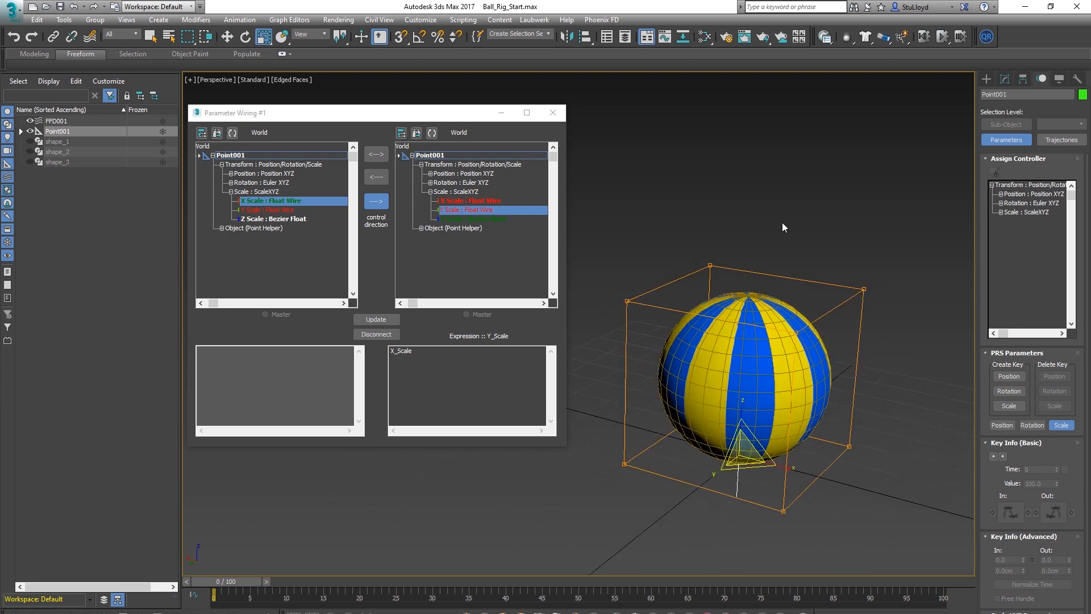
Unlink Ball_Geo from its parent point helper and clear the selection.
left_click(782, 223)
left_click(767, 324)
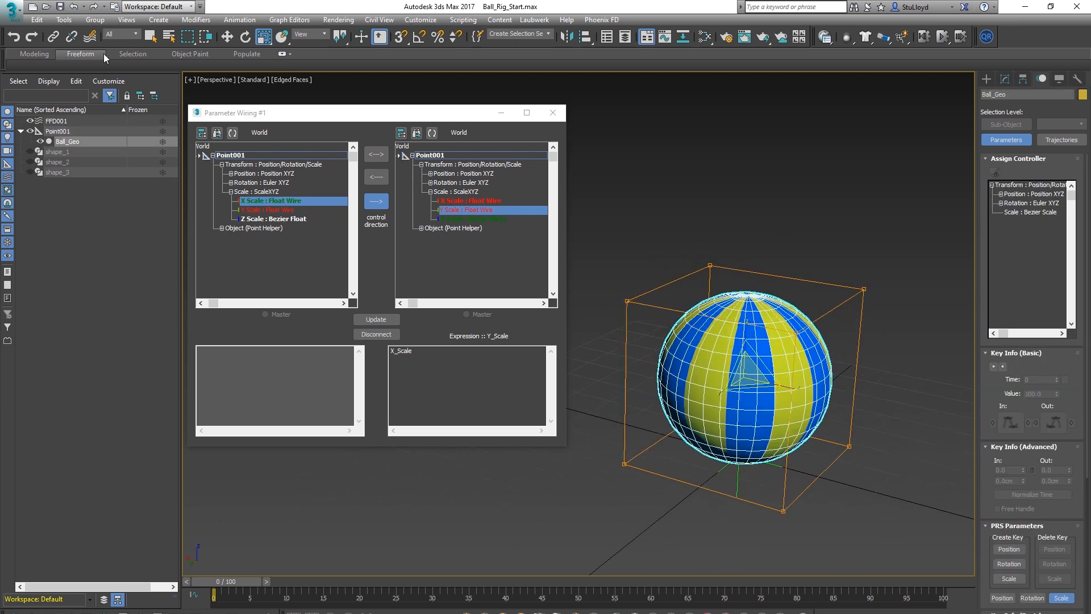
left_click(71, 36)
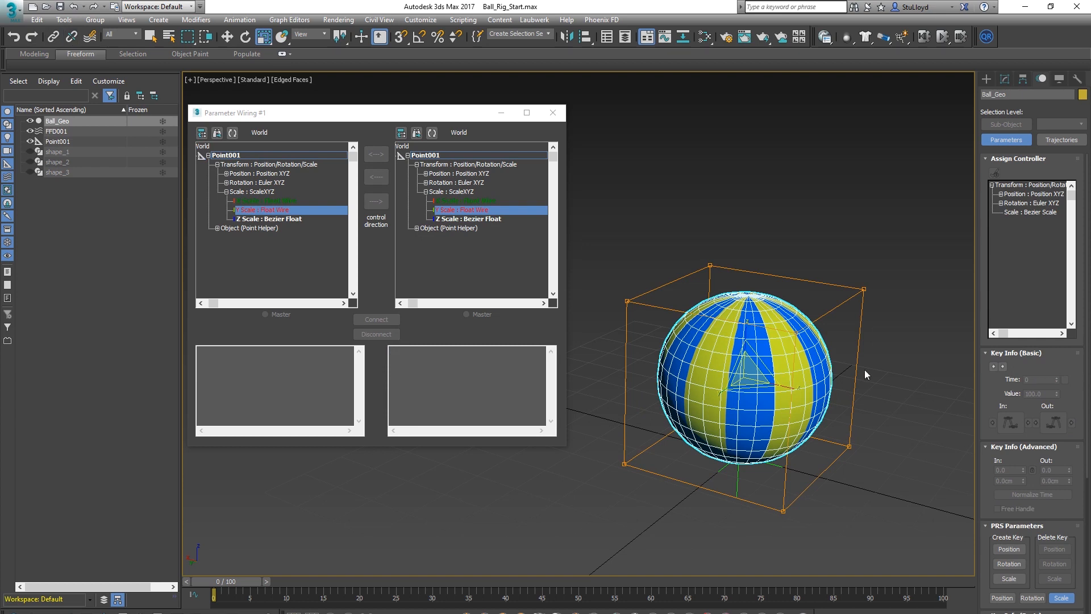
left_click(828, 265)
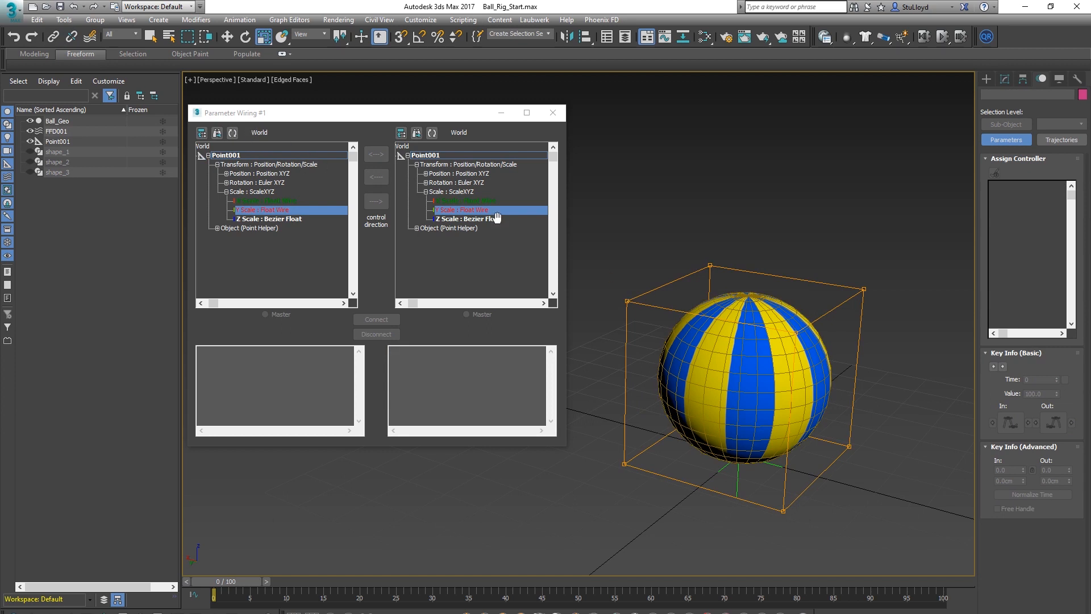
Load Point001 and FFD001 into opposite sides of the wiring dialog, and select the Master track under FFD001's Object parameters.
left_click(734, 467)
left_click(233, 134)
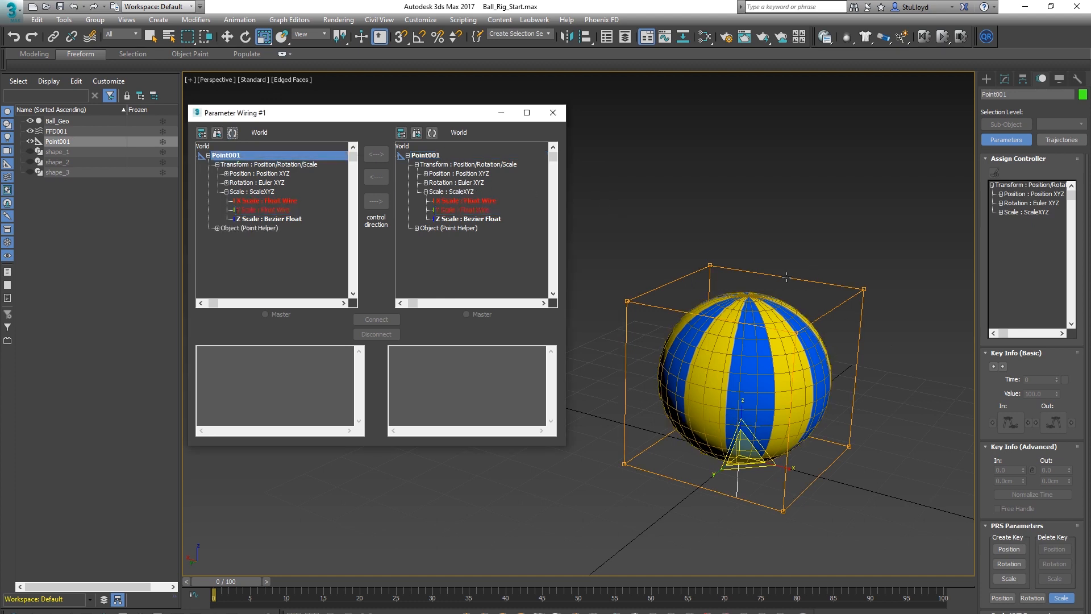
left_click(711, 266)
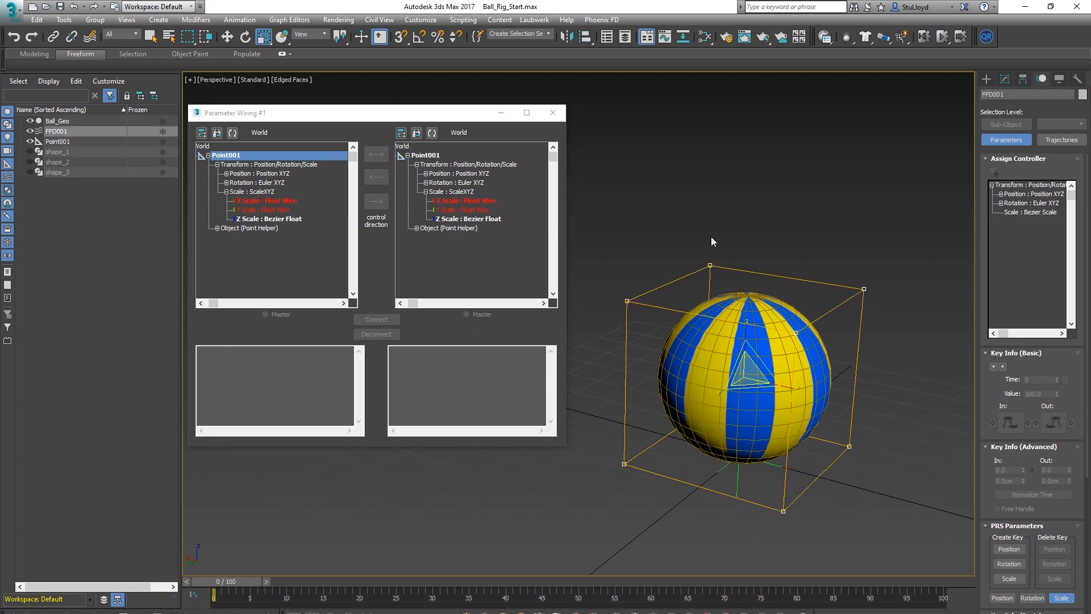
left_click(432, 133)
left_click(408, 155)
left_click(417, 172)
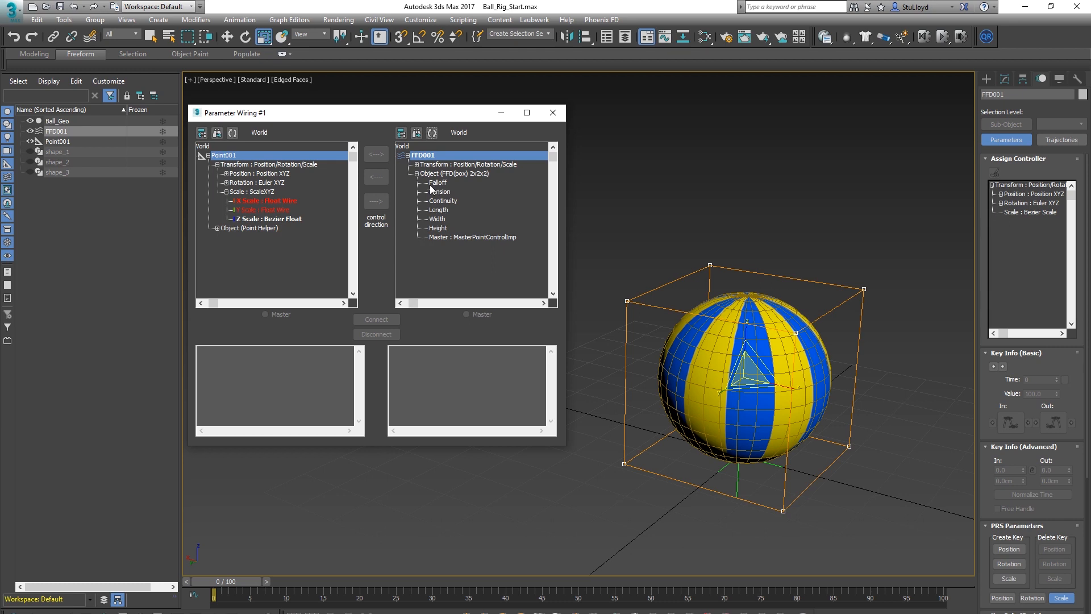
left_click(493, 237)
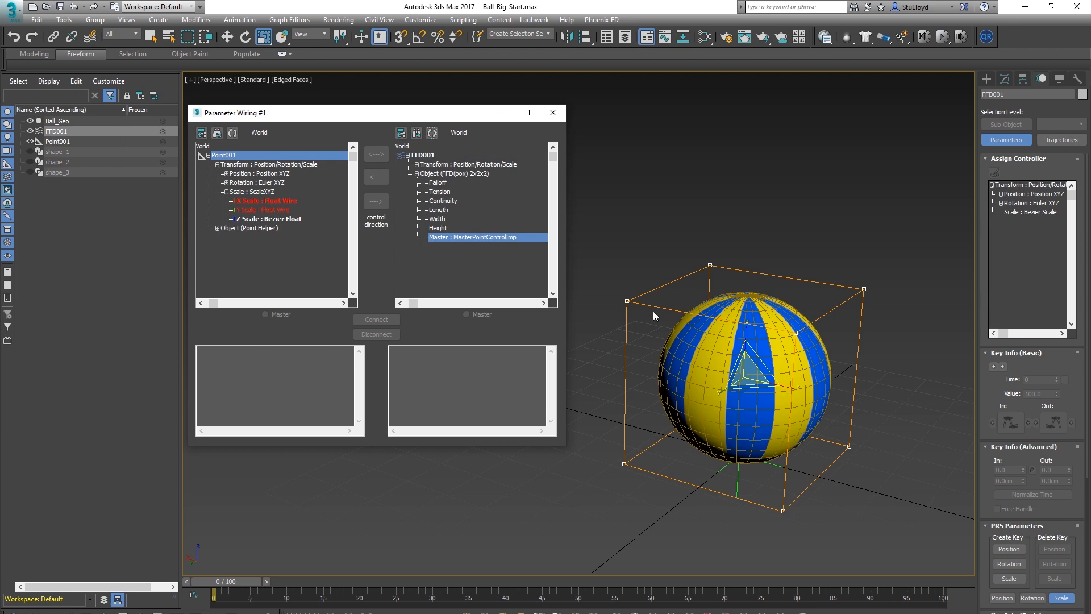
Enter FFD001's Control Points level and select all of the lattice's control points.
middle_click_drag(671, 325, 664, 320, "alt")
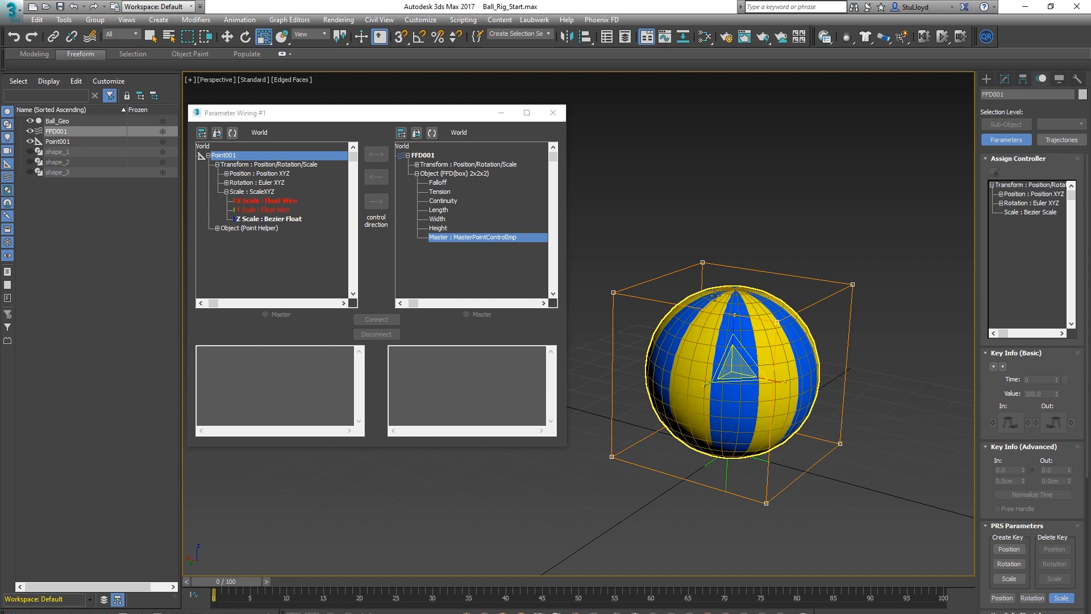
middle_click_drag(745, 337, 738, 357, "alt")
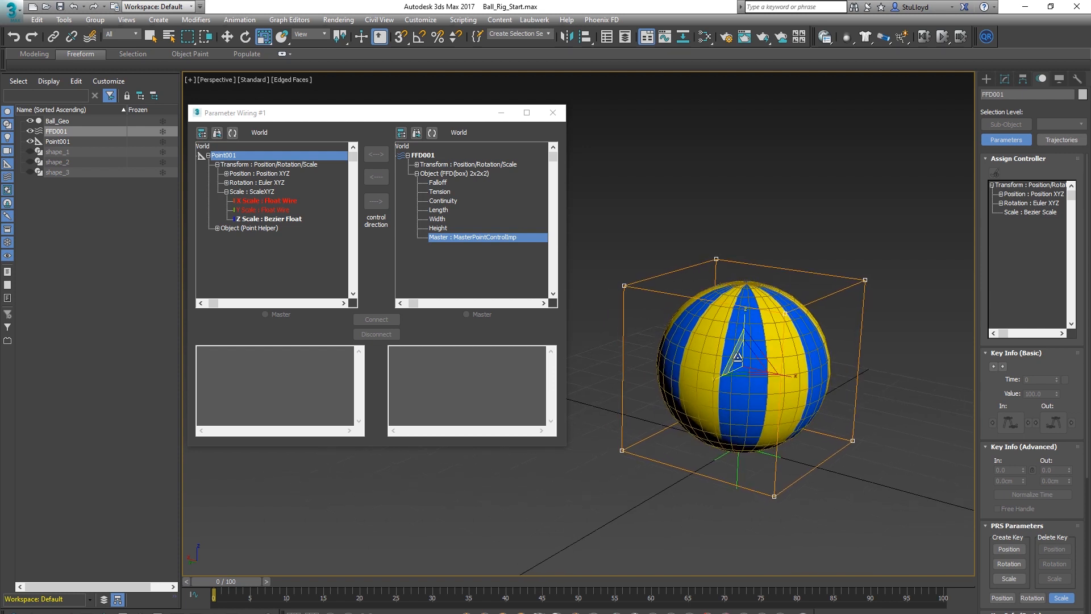
left_click_drag(395, 117, 400, 113)
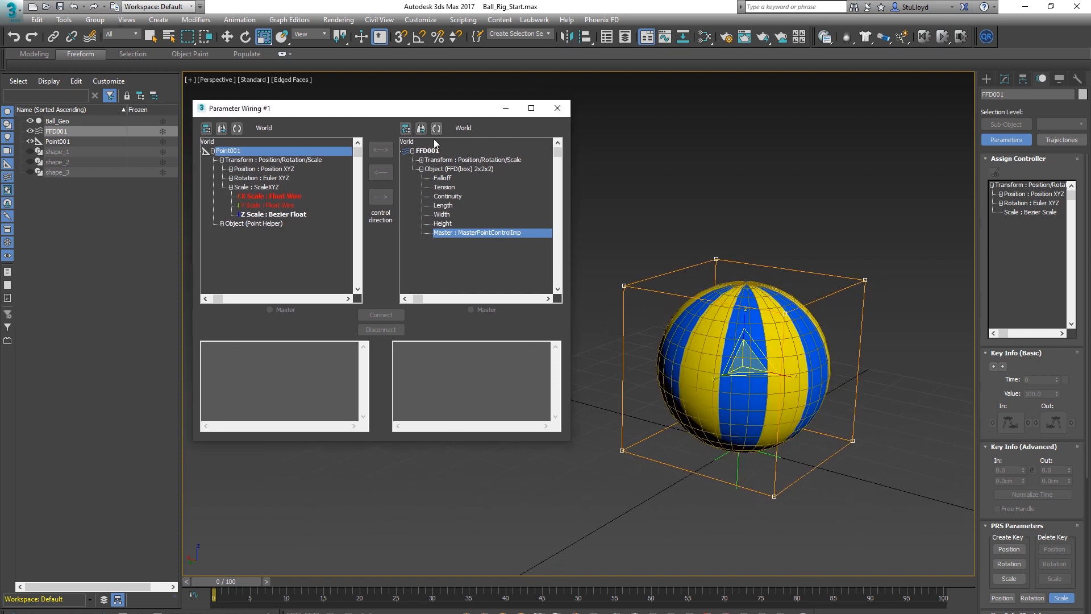
left_click(1003, 80)
left_click(1014, 135)
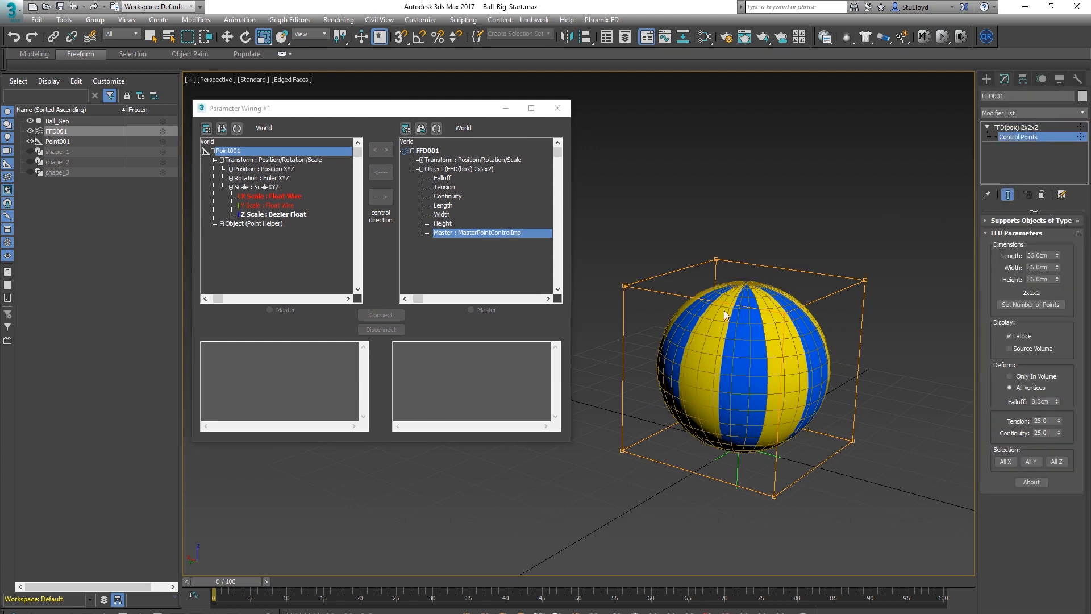
left_click_drag(899, 523, 899, 523)
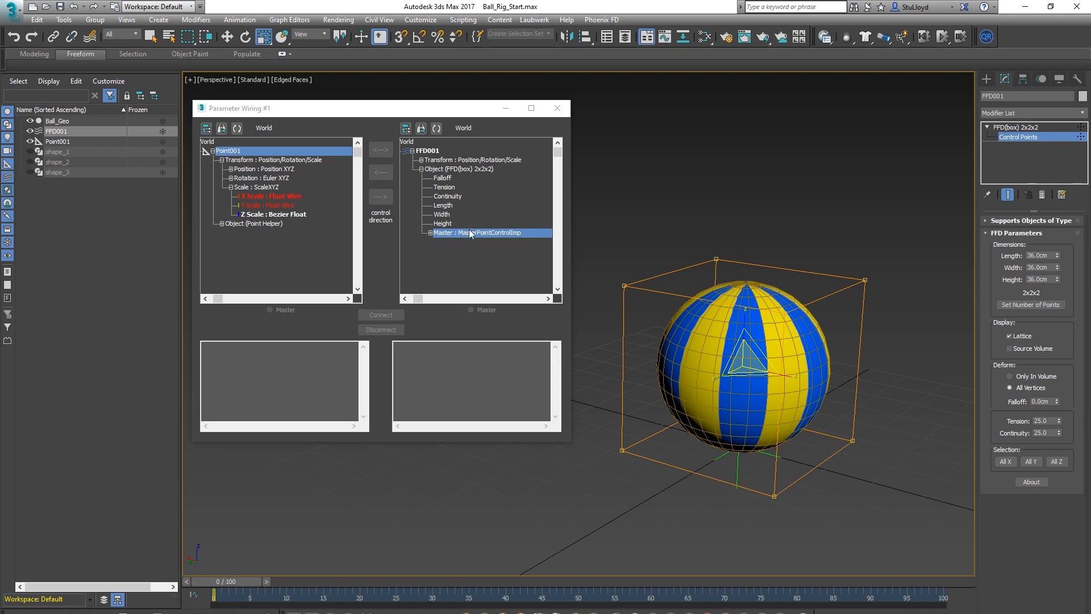
Expand FFD001's Master track in an enlarged wiring dialog and look through its control point entries.
left_click(430, 233)
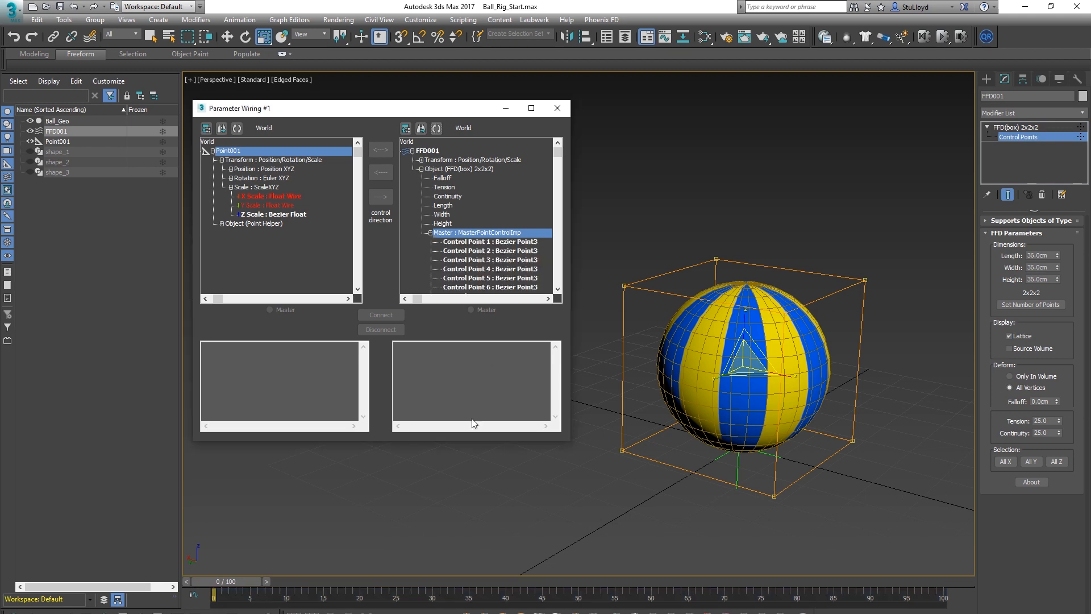
left_click_drag(465, 443, 465, 529)
left_click(480, 243)
left_click(480, 251)
left_click(477, 270)
left_click(490, 296)
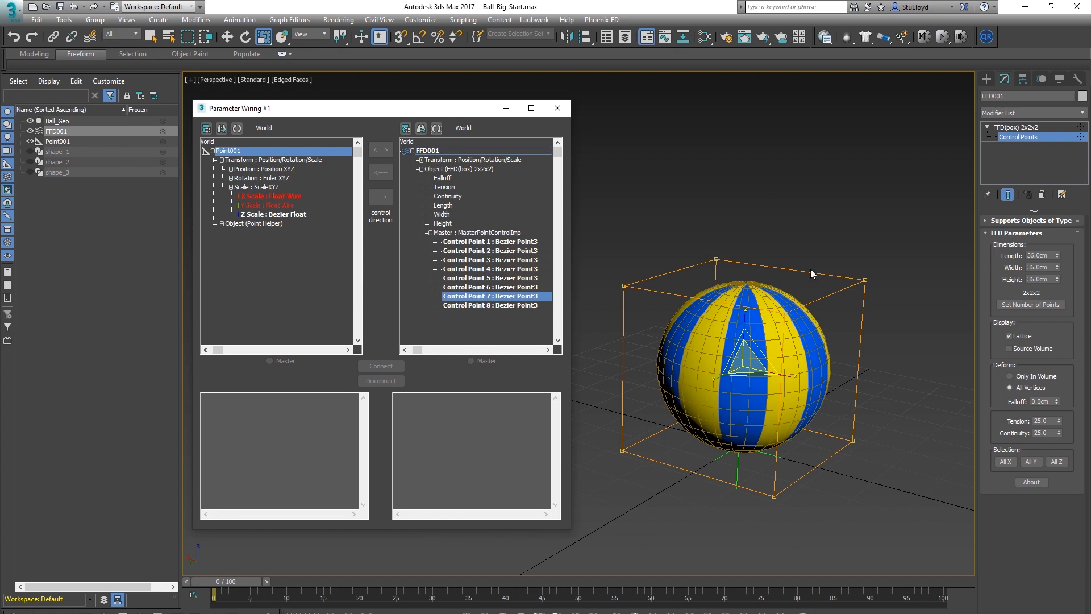
middle_click_drag(811, 364, 807, 372, "alt")
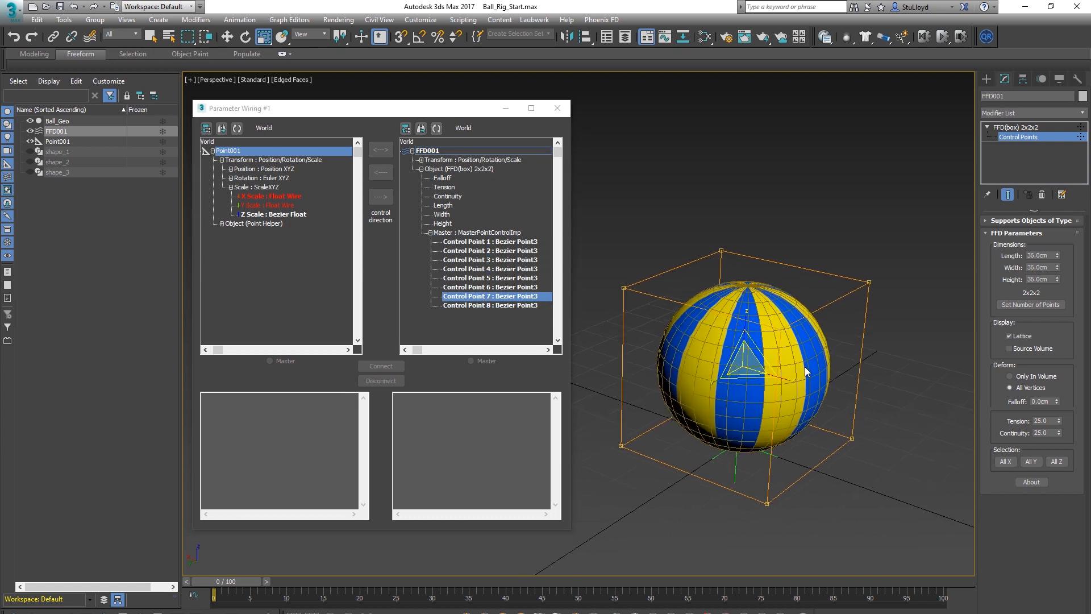
Hide Ball_Geo and Point001 so that only the FFD001 lattice is displayed.
left_click(32, 121)
left_click(29, 141)
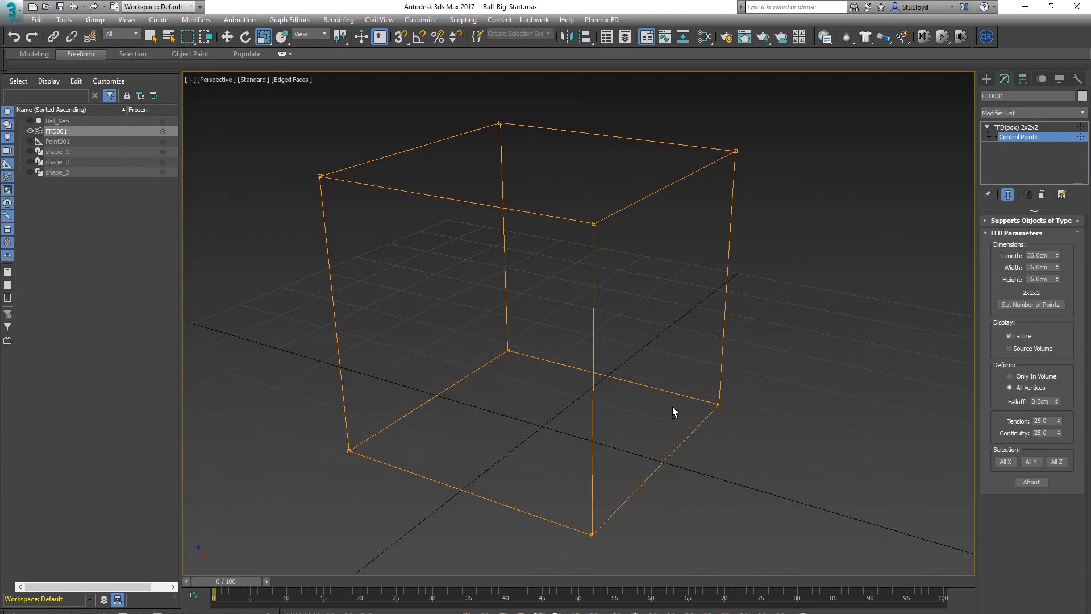
middle_click_drag(672, 407, 671, 407, "alt")
Try moving an upper corner control point of the lattice outward and inward along X, undoing each move.
left_click(736, 152)
key("ctrl+z")
left_click(737, 152)
key("w")
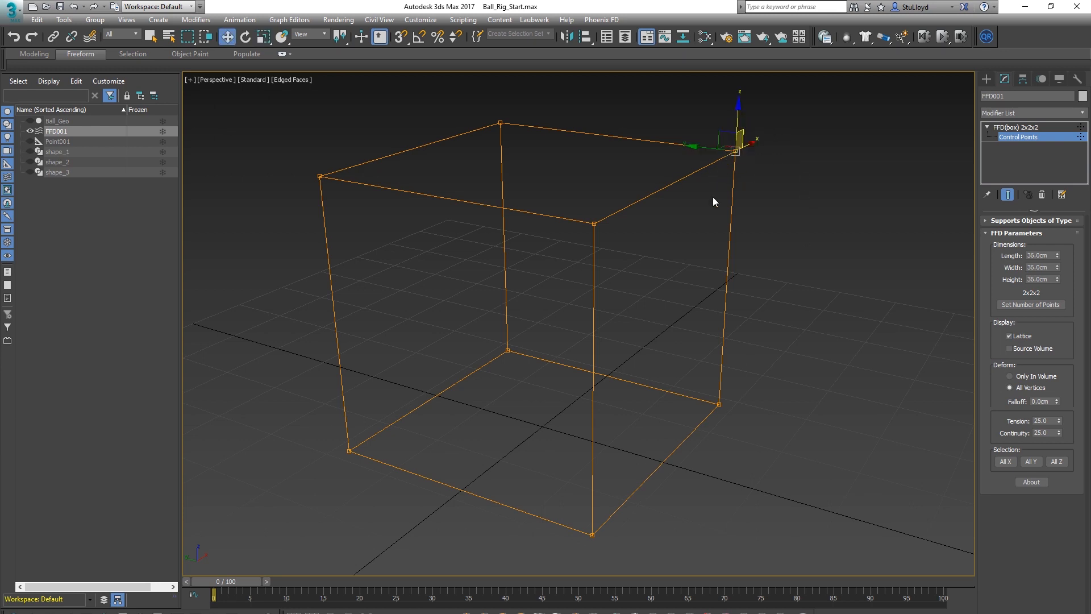
left_click_drag(752, 145, 880, 92)
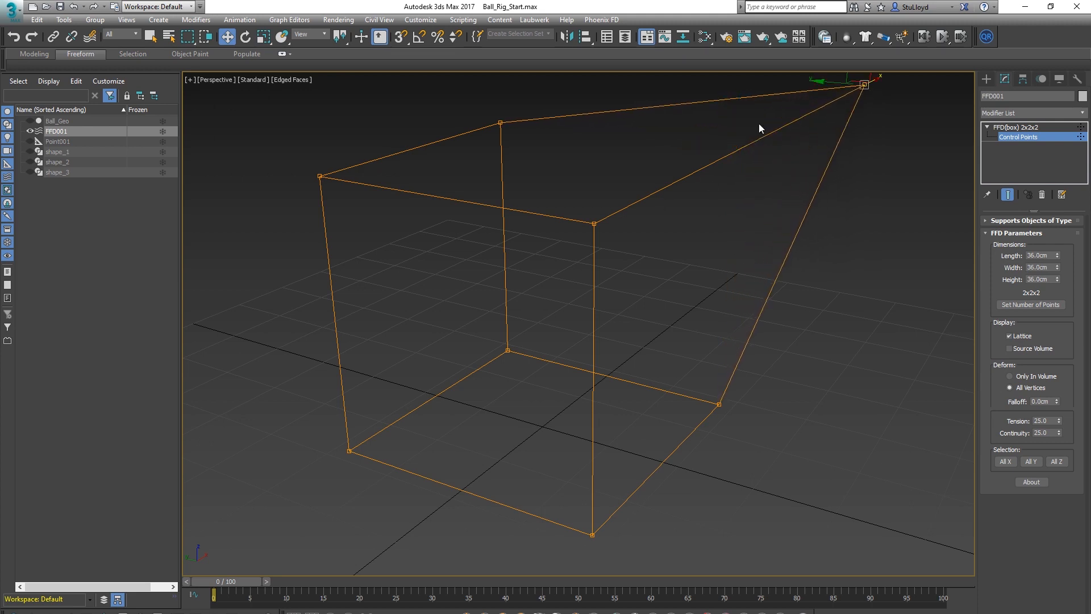
key("ctrl+z")
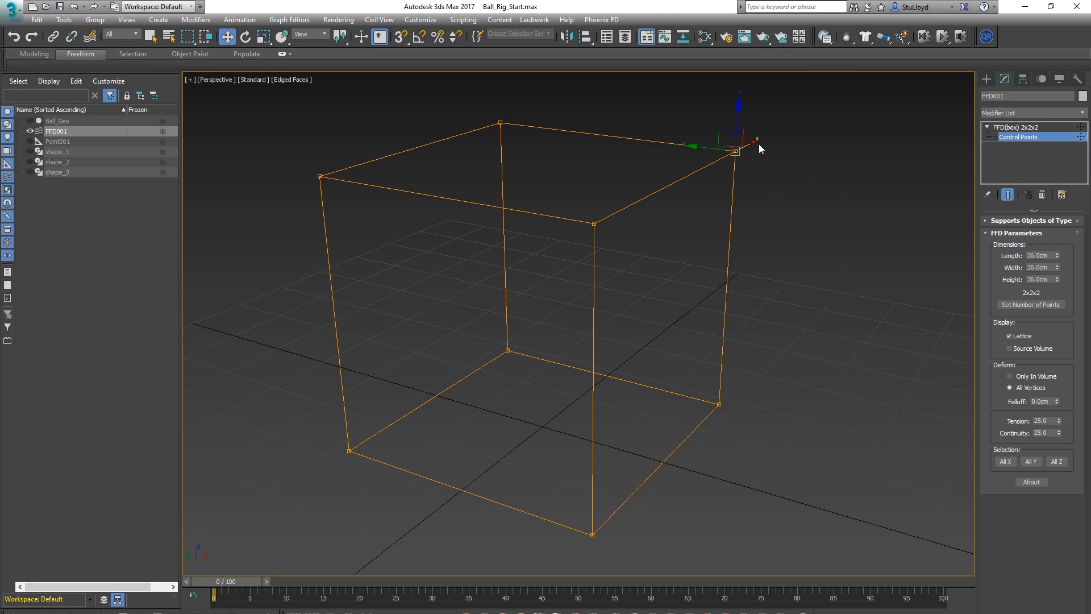
left_click_drag(751, 144, 676, 196)
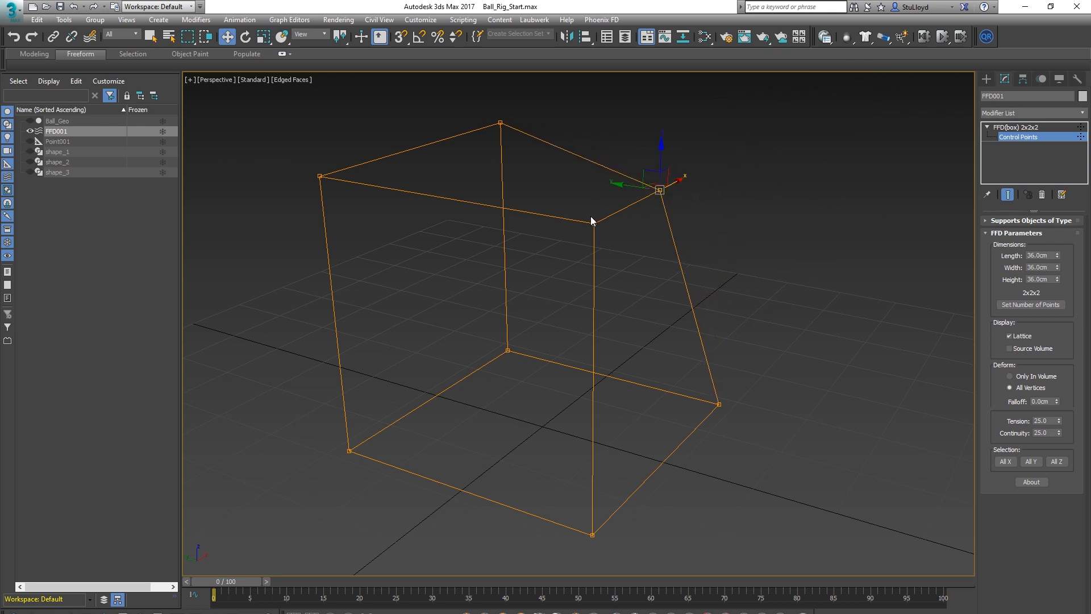
key("ctrl+z")
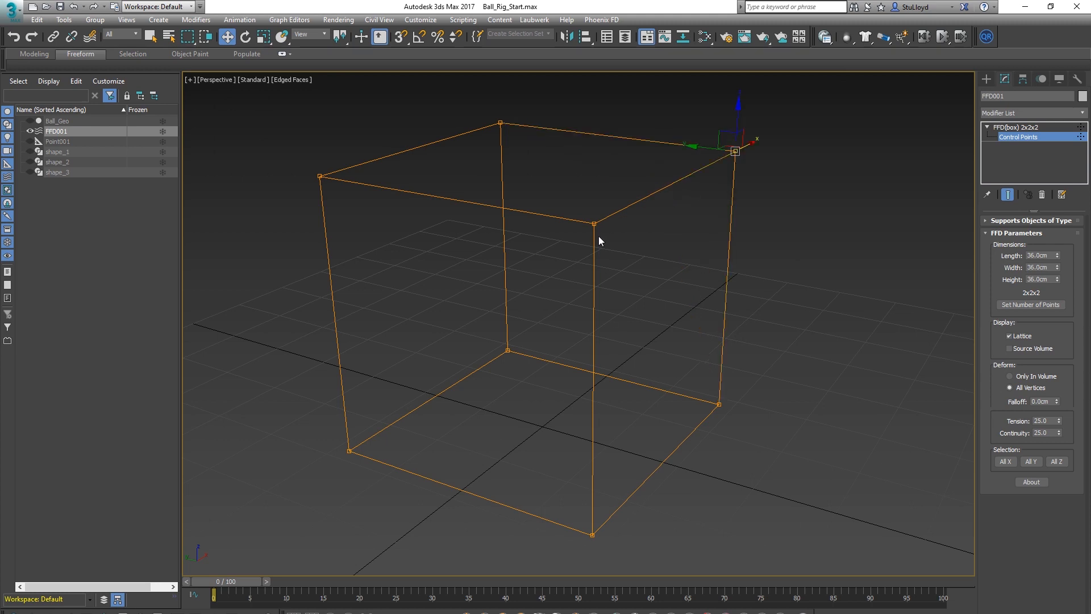
Try moving a lattice corner control point downward and undo the move.
scroll(609, 451, "down", 3)
middle_click_drag(609, 451, 646, 403, "alt")
left_click(665, 475)
left_click_drag(665, 467, 659, 577)
middle_click_drag(745, 453, 684, 351, "alt")
key("ctrl+z")
scroll(694, 255, "up", 3)
middle_click_drag(694, 256, 691, 334, "alt")
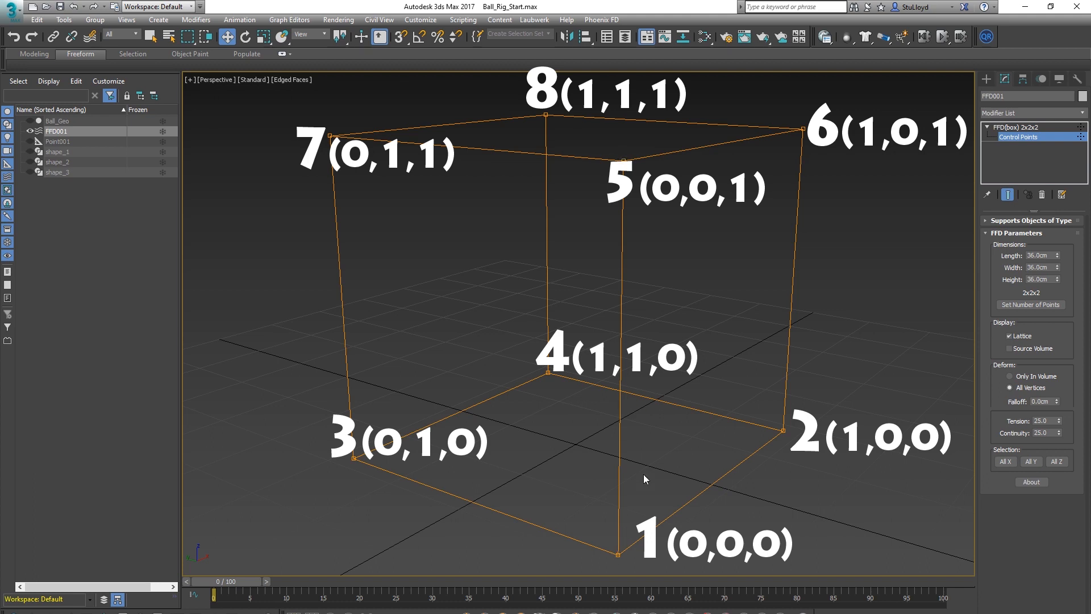
Select the lattice's corner control points one by one to examine their numbering and coordinates.
left_click(618, 553)
left_click(545, 114)
left_click(783, 430)
left_click_drag(366, 435, 330, 482)
left_click_drag(316, 118, 354, 156)
left_click_drag(613, 152, 638, 192)
left_click_drag(810, 114, 789, 174)
left_click(610, 367)
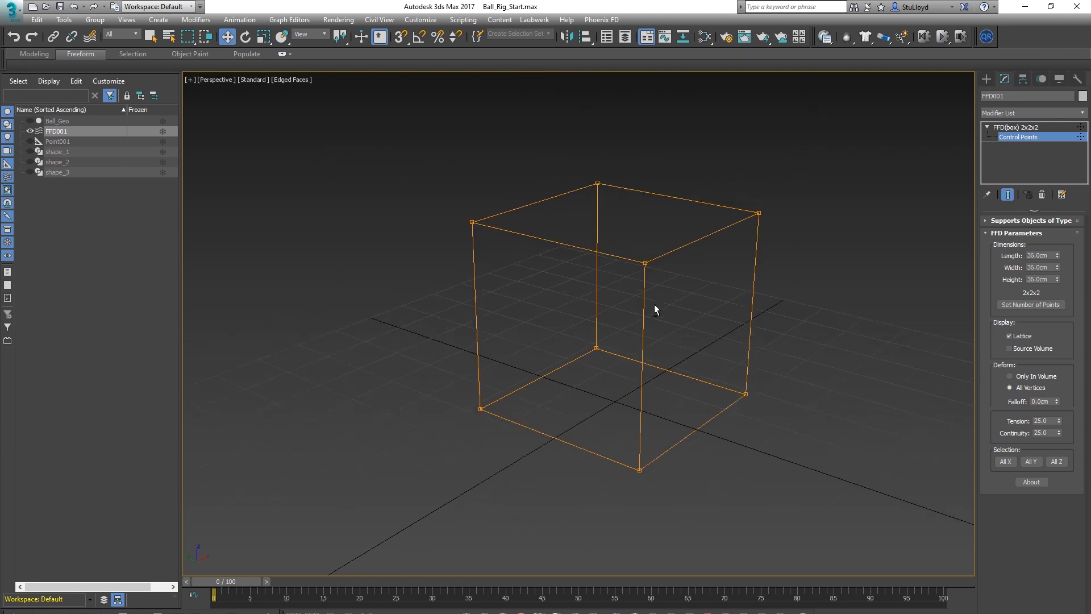
Unhide the Point001 helper and open the Parameter Wire Dialog.
middle_click_drag(653, 305, 653, 335)
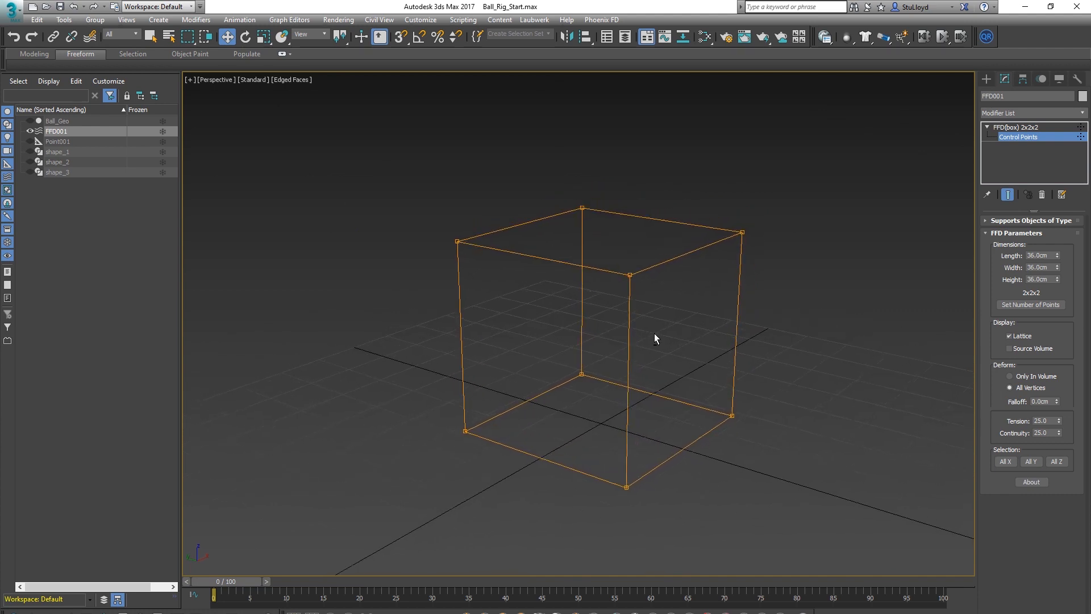
left_click(31, 141)
middle_click_drag(699, 416, 777, 423)
left_click(238, 21)
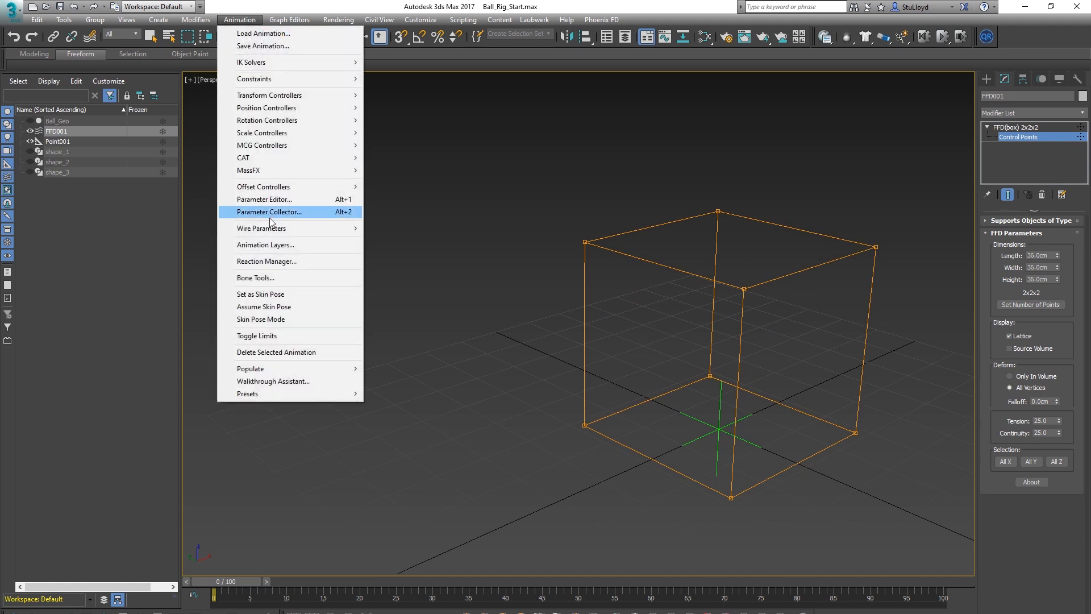
mouse_move(280, 233)
left_click(429, 238)
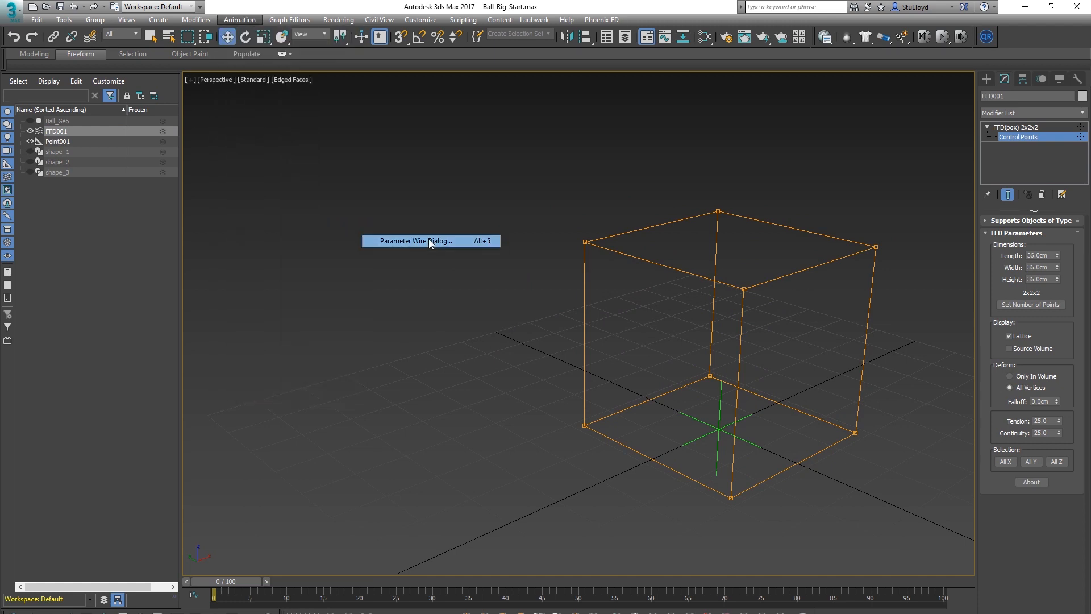
Load Point001's Scale track and FFD001's control points into opposite sides of the Parameter Wiring dialog.
left_click(717, 433)
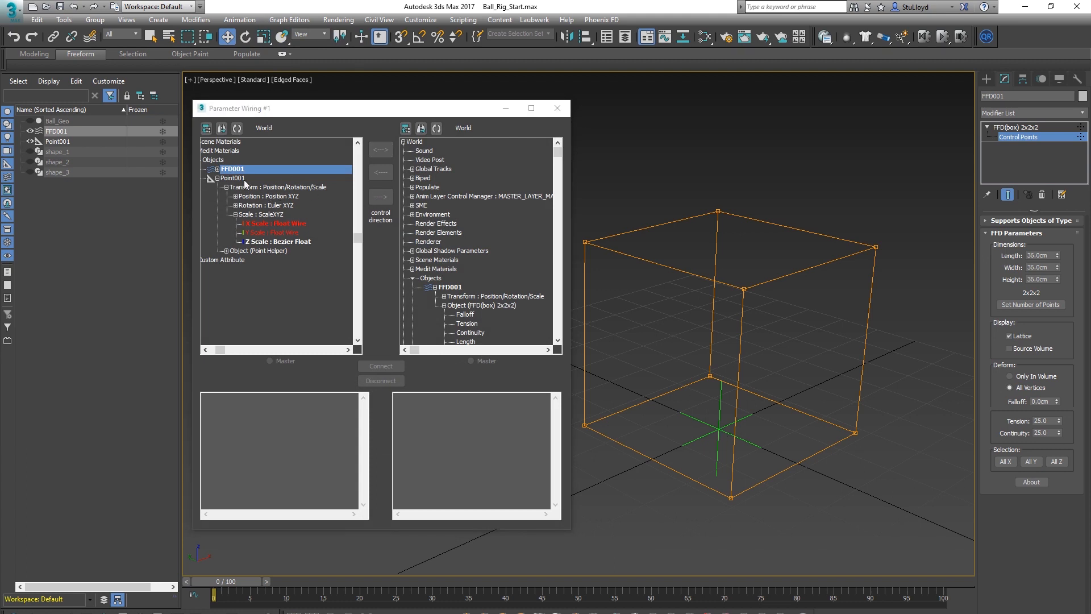
left_click(876, 246)
left_click(434, 126)
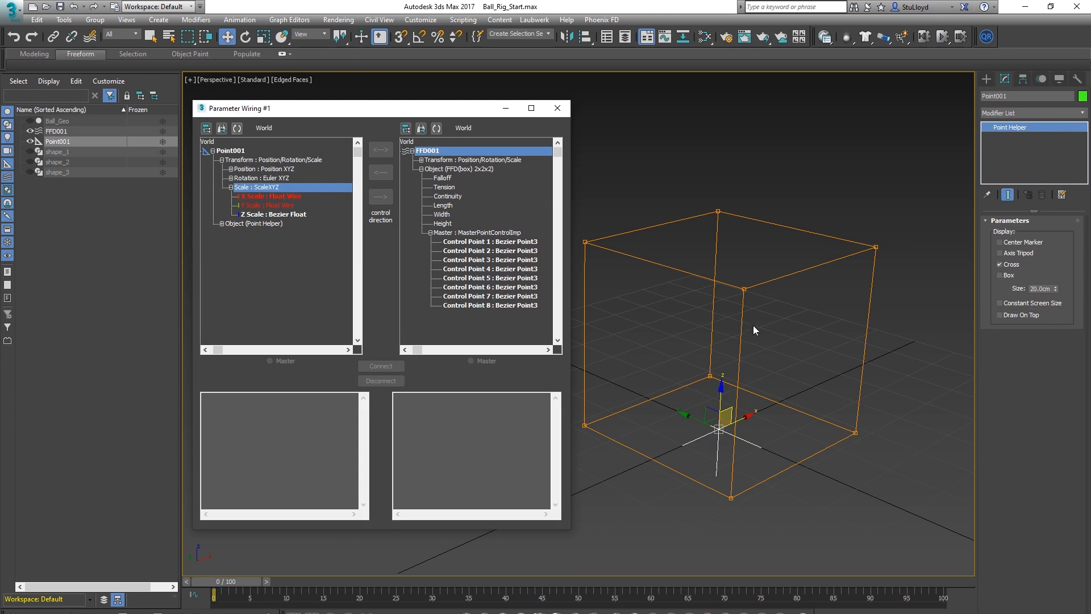
middle_click_drag(753, 326, 755, 341, "alt")
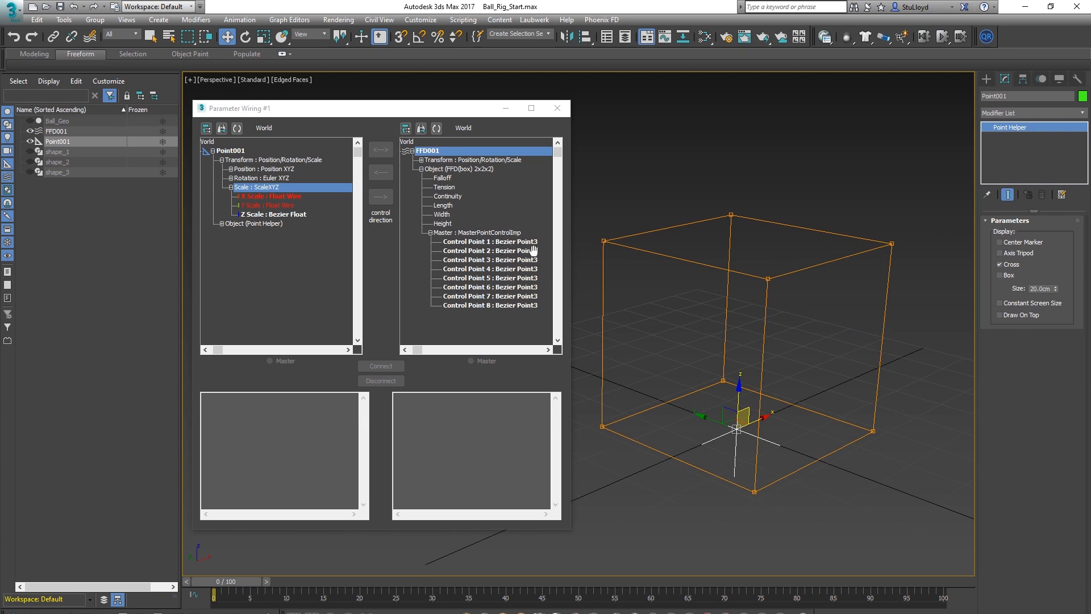
middle_click_drag(692, 312, 690, 356, "alt")
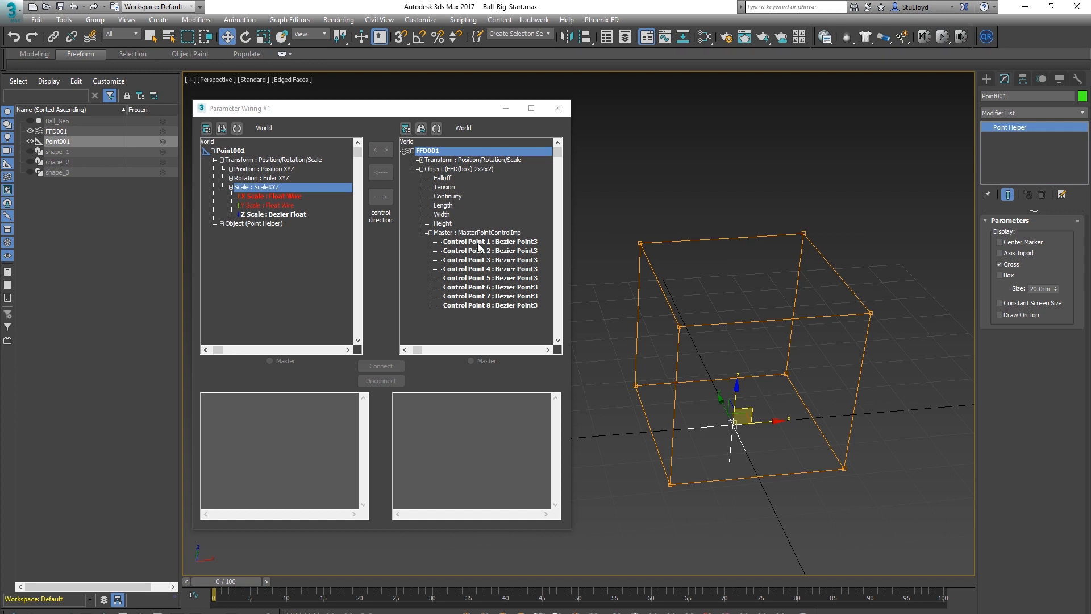
Wire Point001's Scale one-way to Control Point 8 of FFD001.
left_click(489, 305)
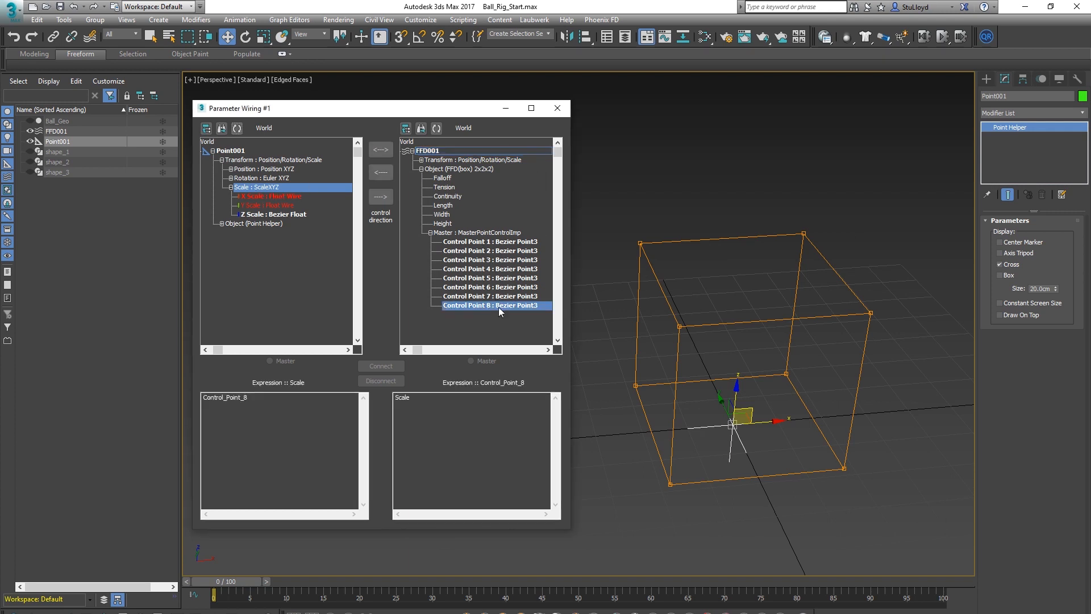
left_click(381, 199)
left_click(384, 366)
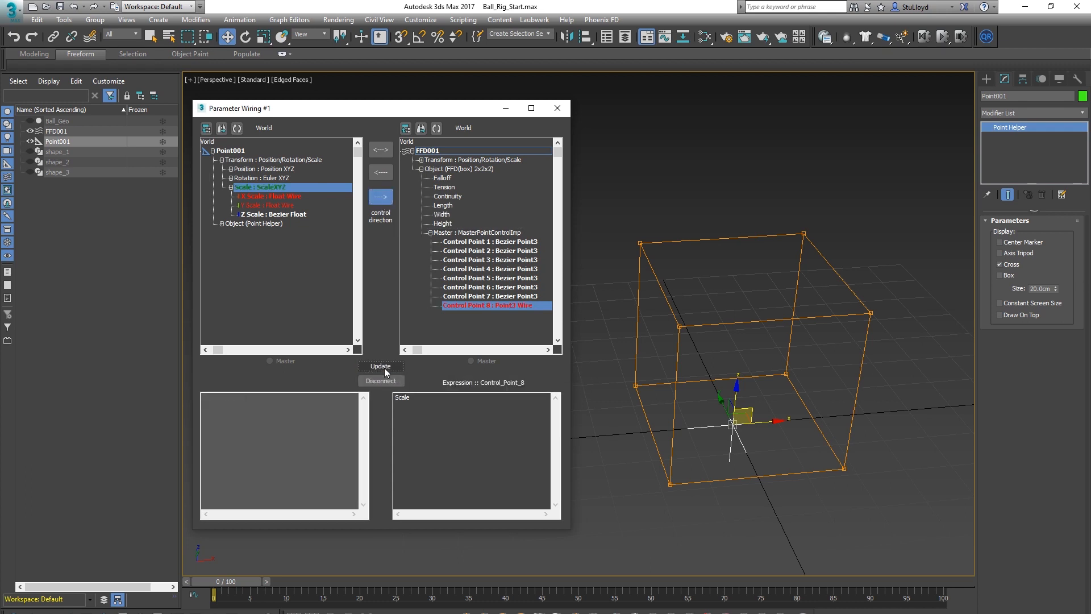
Try scaling the Point001 helper to test how the wired lattice corner deforms the ball.
middle_click_drag(791, 438, 748, 444, "alt")
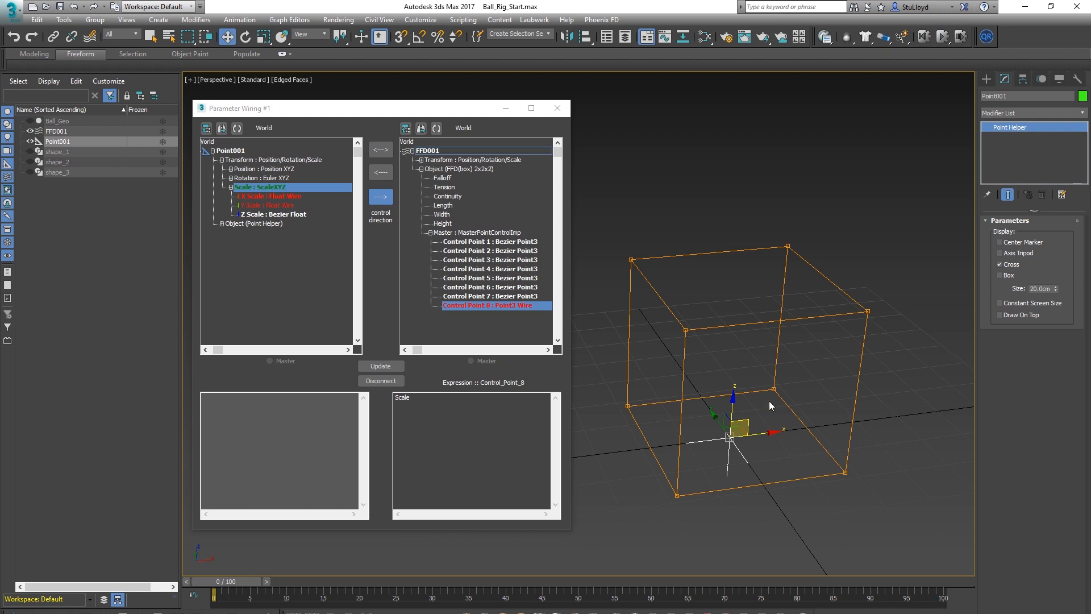
middle_click_drag(714, 399, 746, 407, "alt")
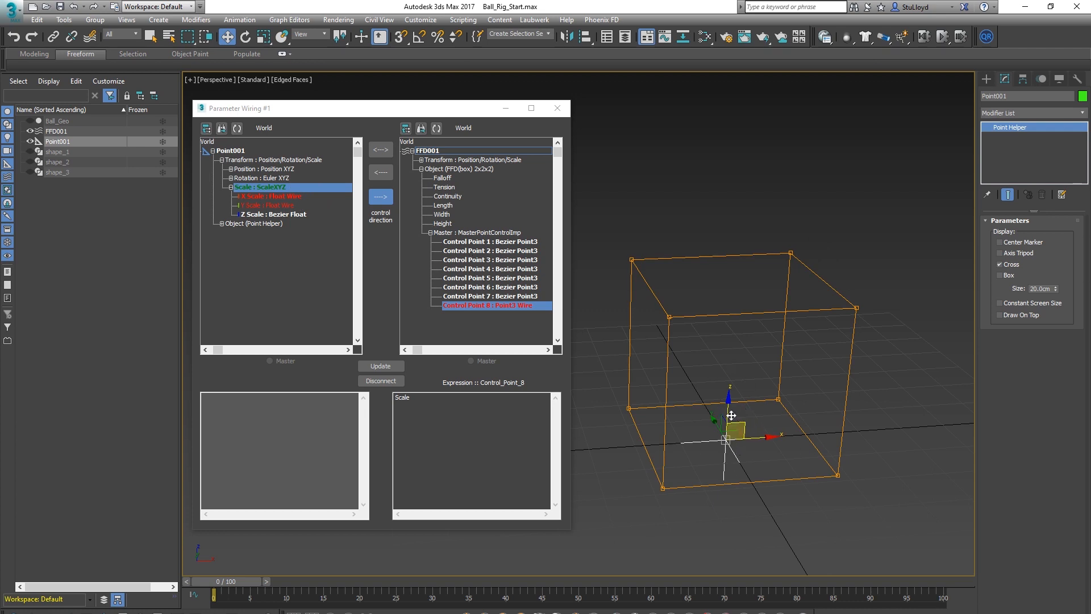
key("r")
left_click_drag(729, 393, 760, 496)
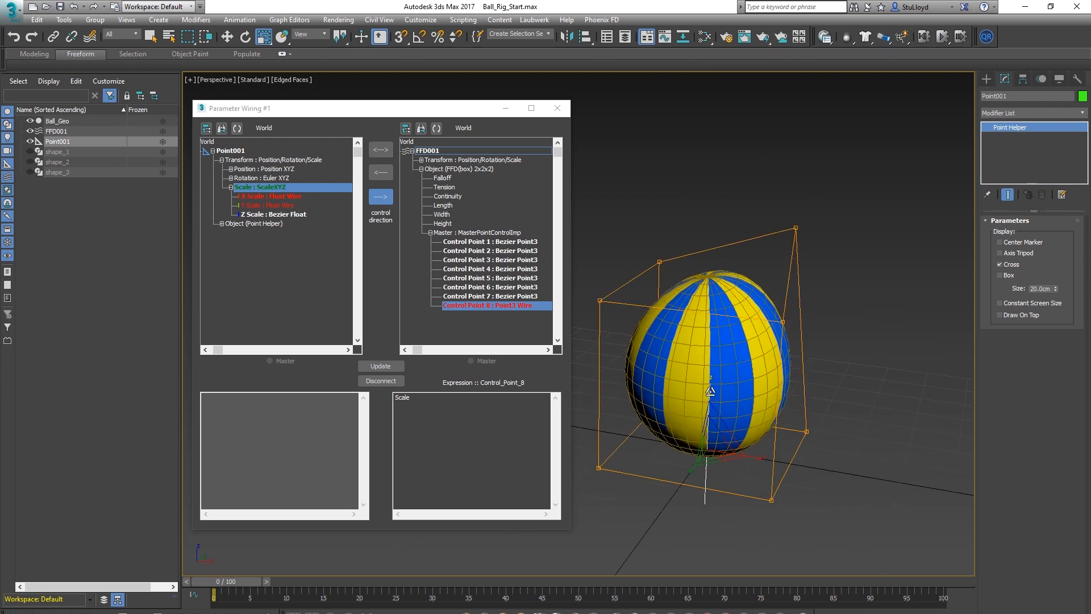
left_click_drag(712, 395, 707, 360)
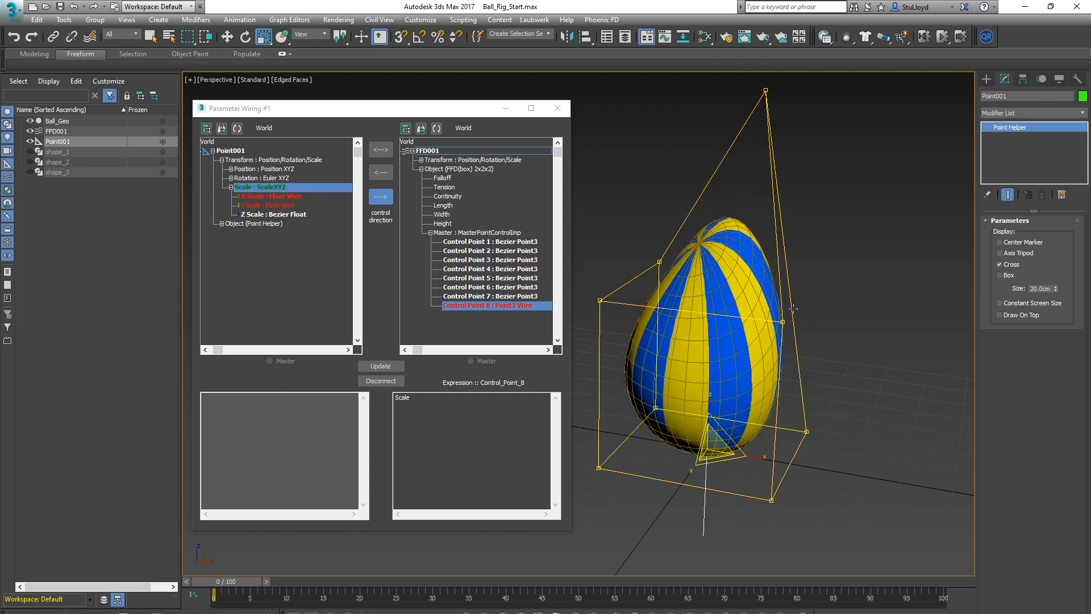
Try rotating the FFD001 lattice, and scale Point001 again to test the wired corner in the new orientation.
left_click(811, 350)
key("e")
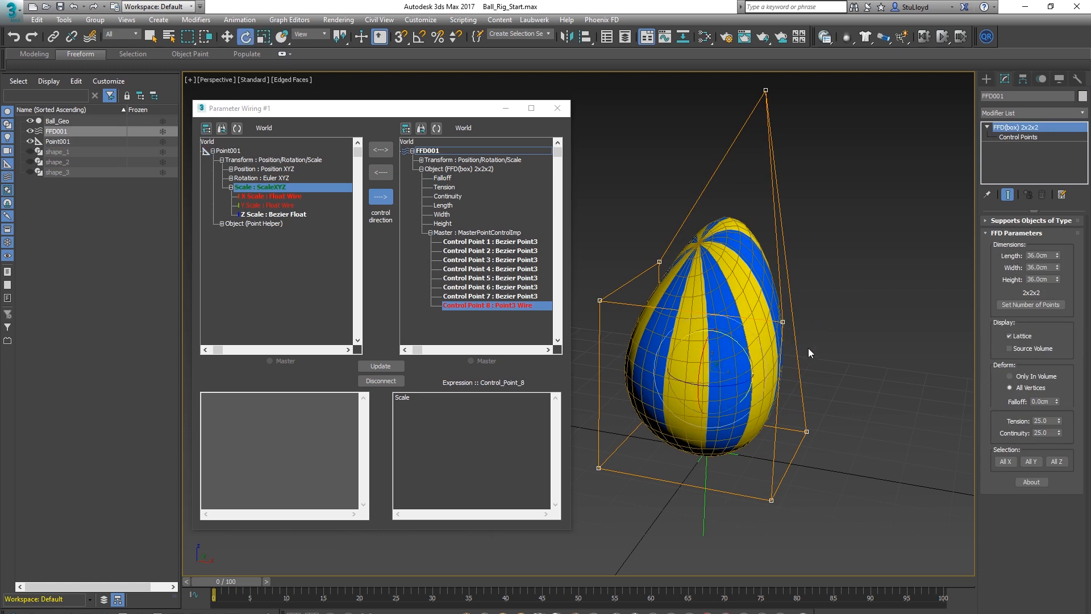
left_click_drag(741, 345, 809, 408)
middle_click_drag(809, 408, 796, 387, "alt")
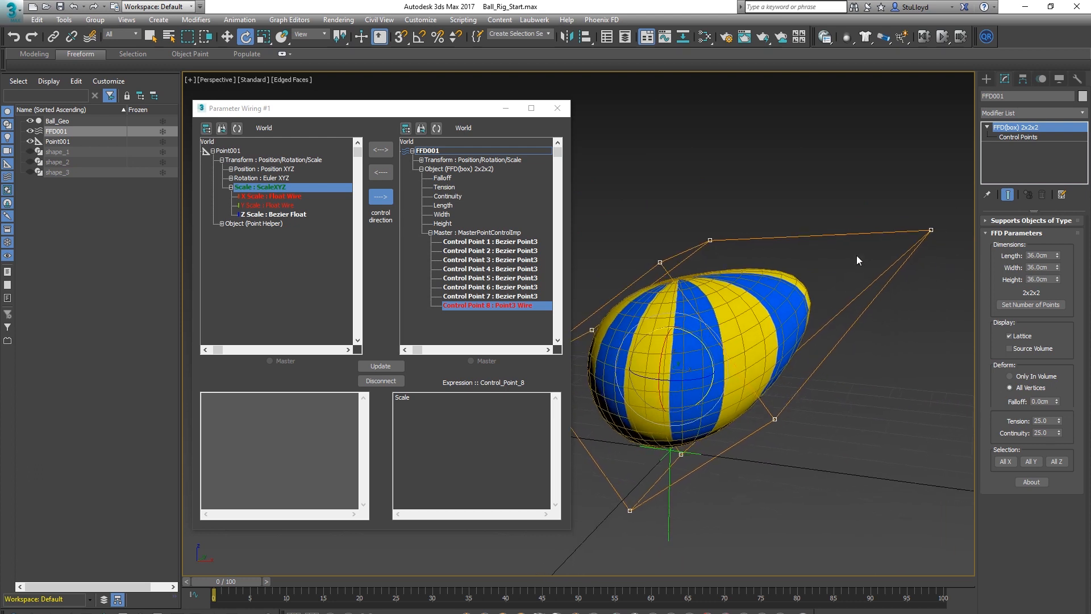
left_click(679, 452)
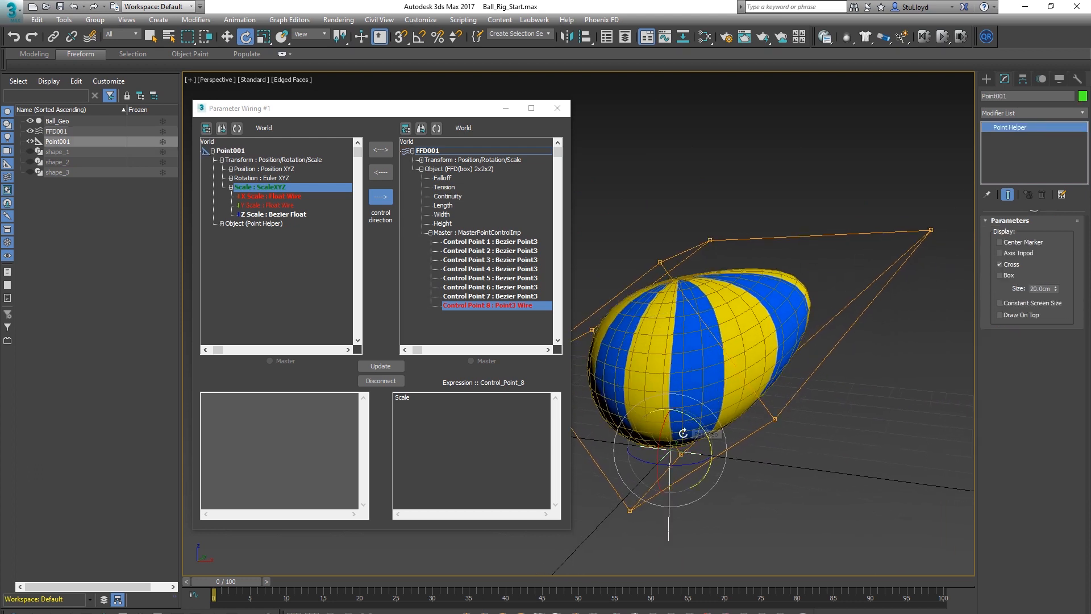
key("r")
left_click_drag(670, 401, 635, 430)
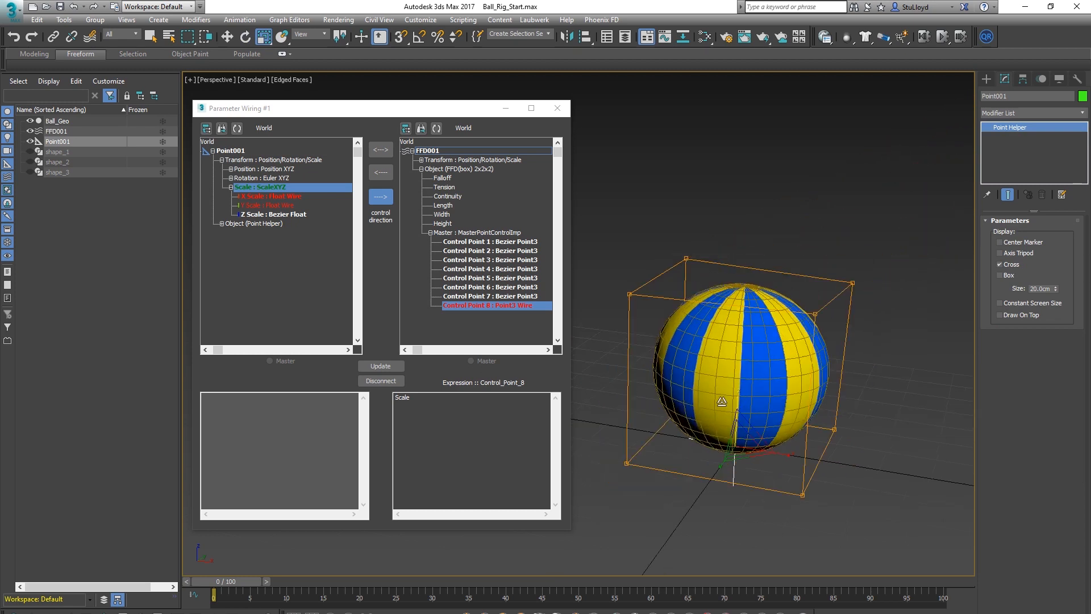
Wire Point001's Scale one-way to Control Point 1 of FFD001.
middle_click_drag(811, 349, 766, 361, "alt")
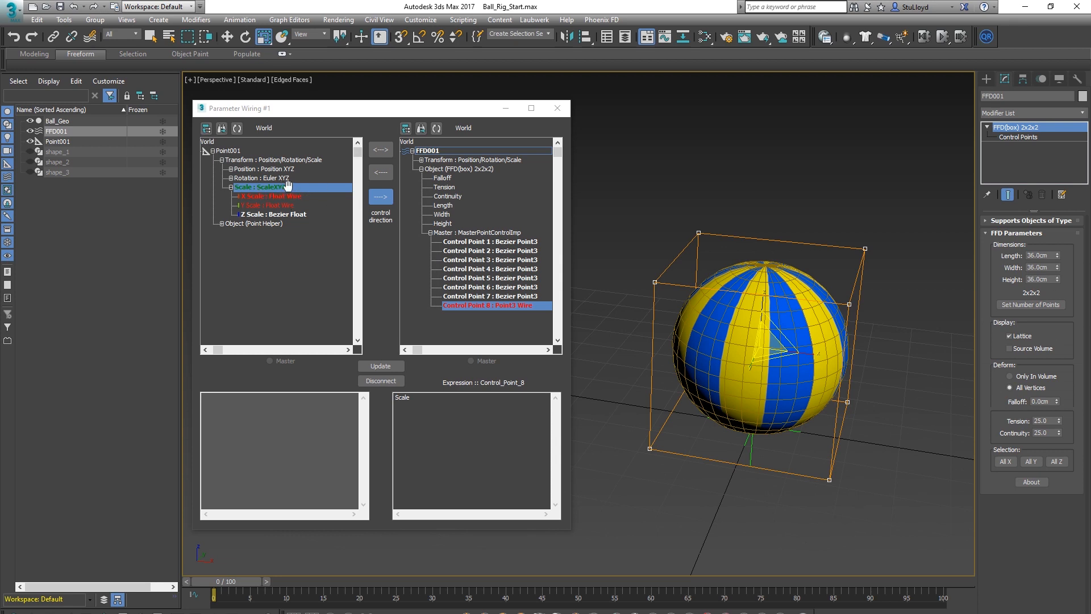
left_click_drag(854, 264, 855, 263)
middle_click_drag(694, 458, 739, 441, "alt")
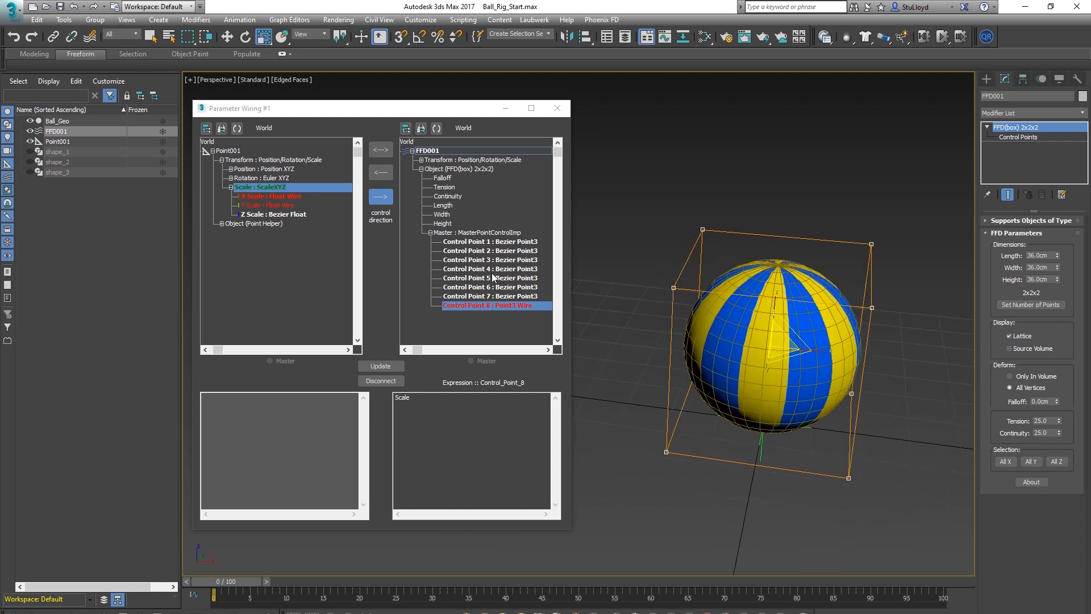
left_click(483, 241)
left_click(378, 196)
left_click(381, 366)
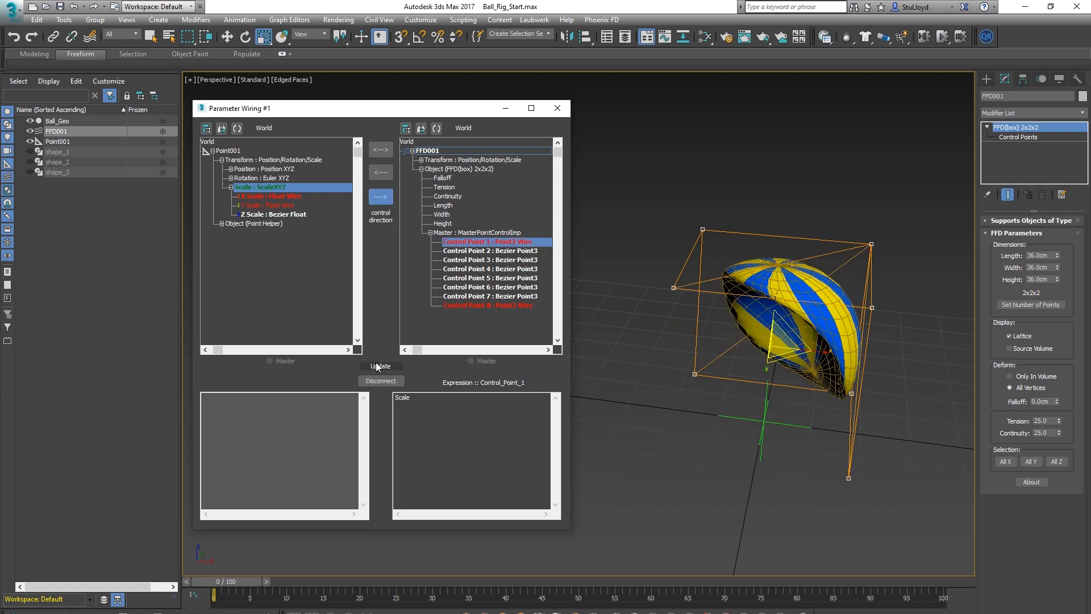
Select Point001 and try scaling it to test the deformation caused by the wired Control Point 1.
mouse_move(815, 320)
middle_mouse_down("alt")
mouse_move(824, 312)
mouse_move(818, 323)
middle_mouse_up("alt")
scroll(826, 323, "up", 3)
scroll(827, 315, "down", 3)
scroll(818, 324, "up", 3)
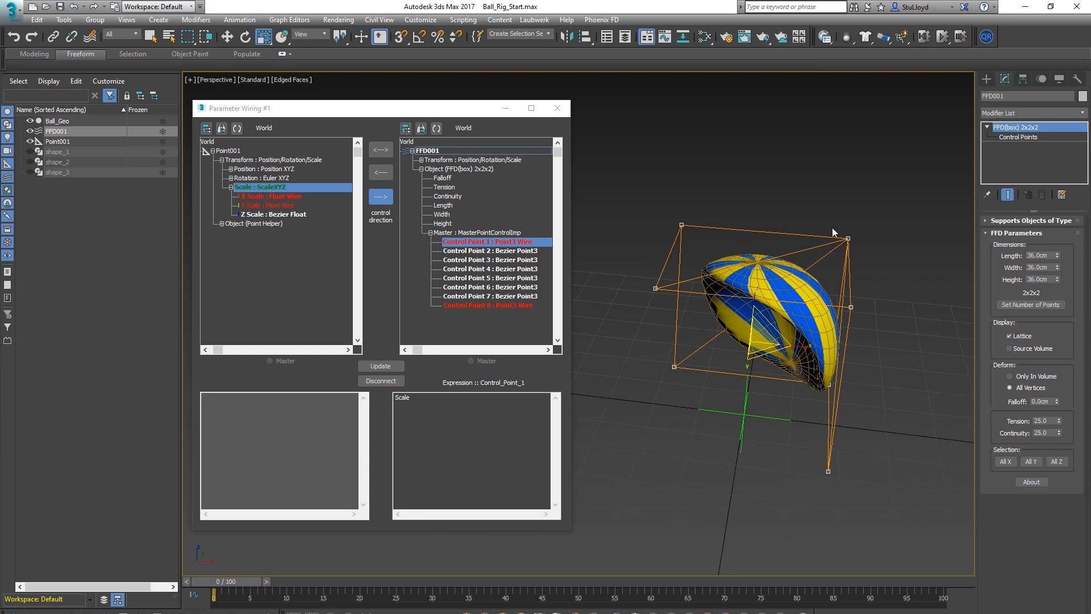
left_click(752, 393)
mouse_move(750, 397)
left_mouse_down()
mouse_move(753, 325)
mouse_move(757, 412)
mouse_move(760, 397)
left_mouse_up()
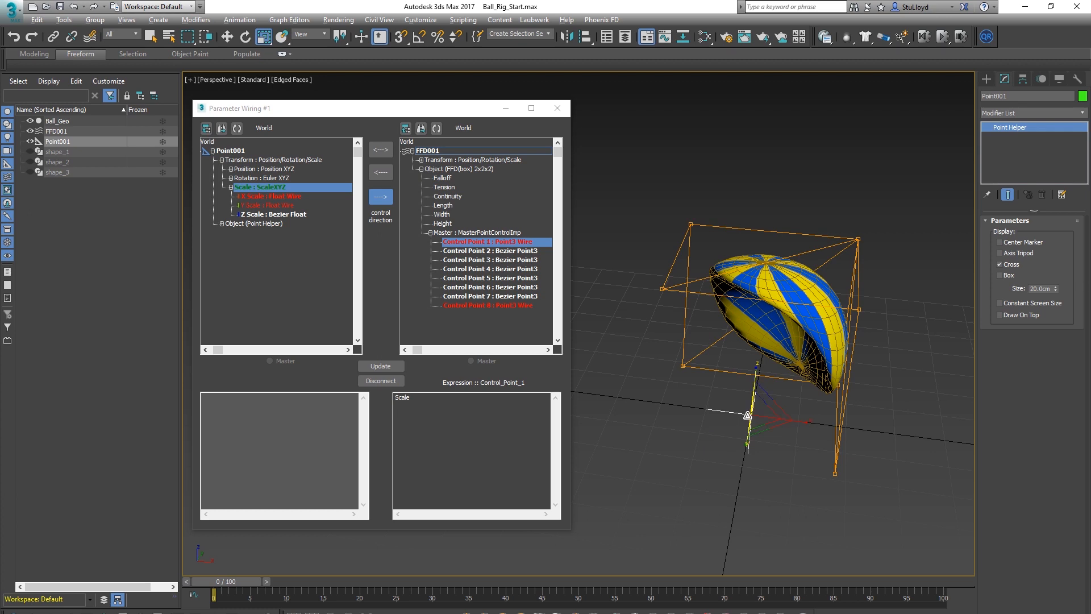
middle_click_drag(745, 416, 747, 411, "alt")
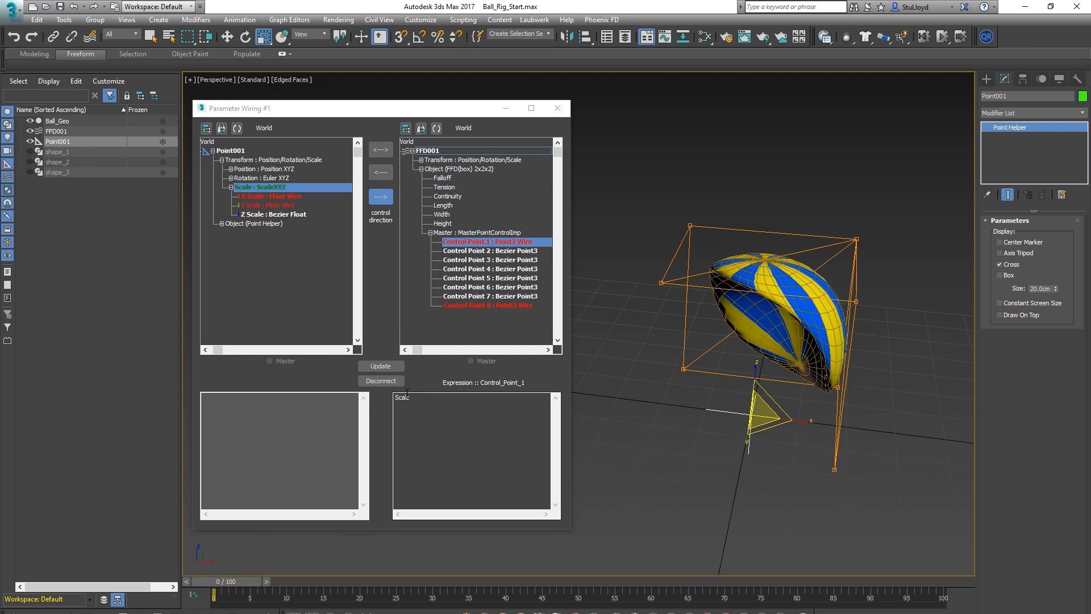
Update Control Point 1's expression to [0,0,0], and test-scale Point001, undoing the scale.
double_click(425, 401)
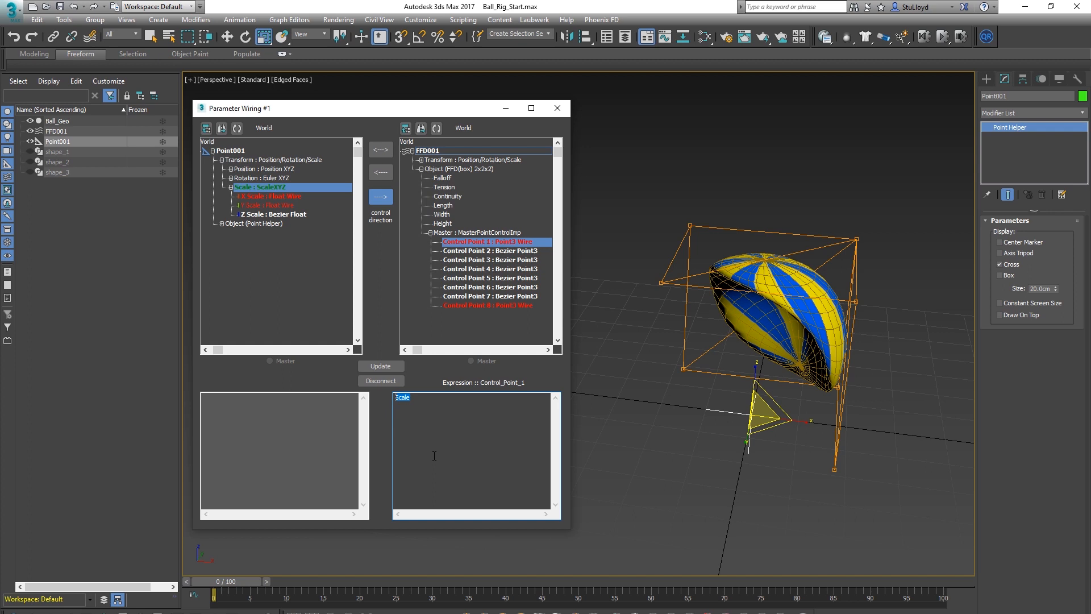
type("[0,0,0")
left_click(381, 366)
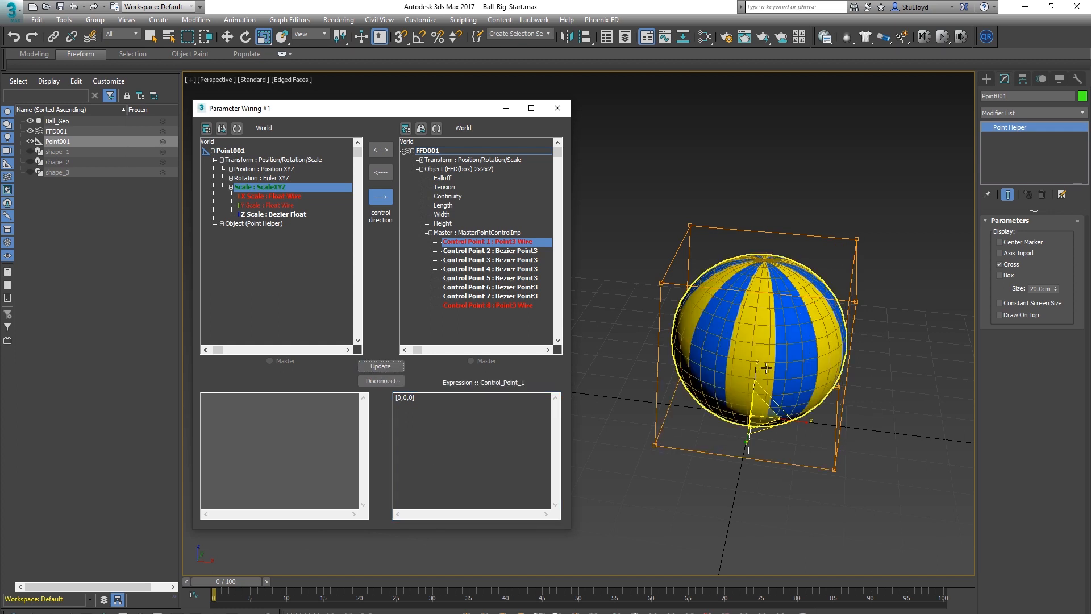
mouse_move(759, 372)
left_mouse_down()
mouse_move(749, 334)
mouse_move(748, 379)
left_mouse_up()
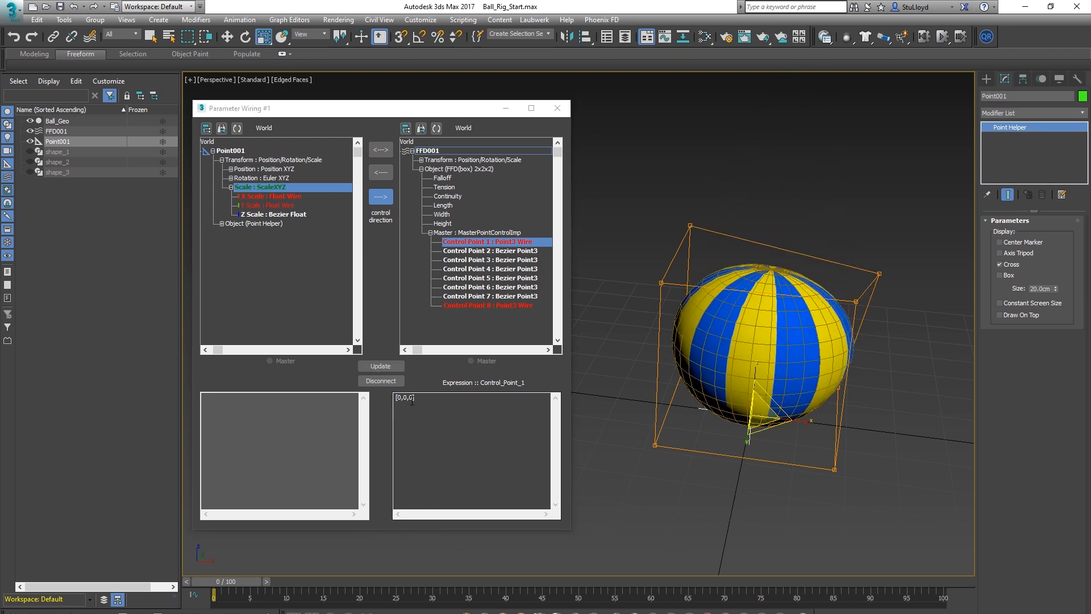
key("ctrl+z")
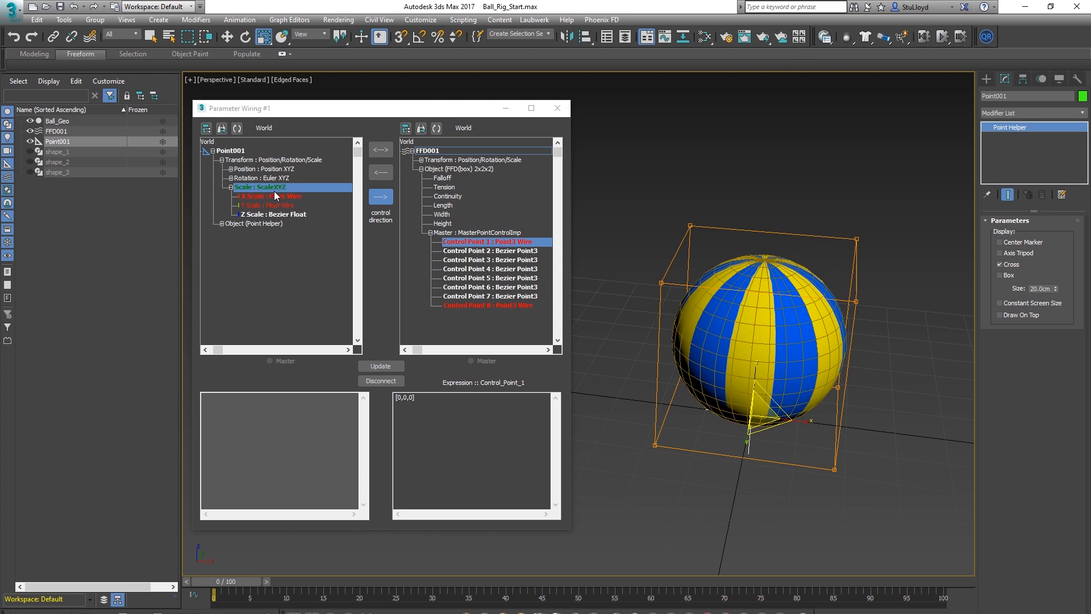
Replace the zeros in Control Point 1's expression to make it [Scale.x,Scale.y,Scale.z] and update the wire.
left_click(402, 399)
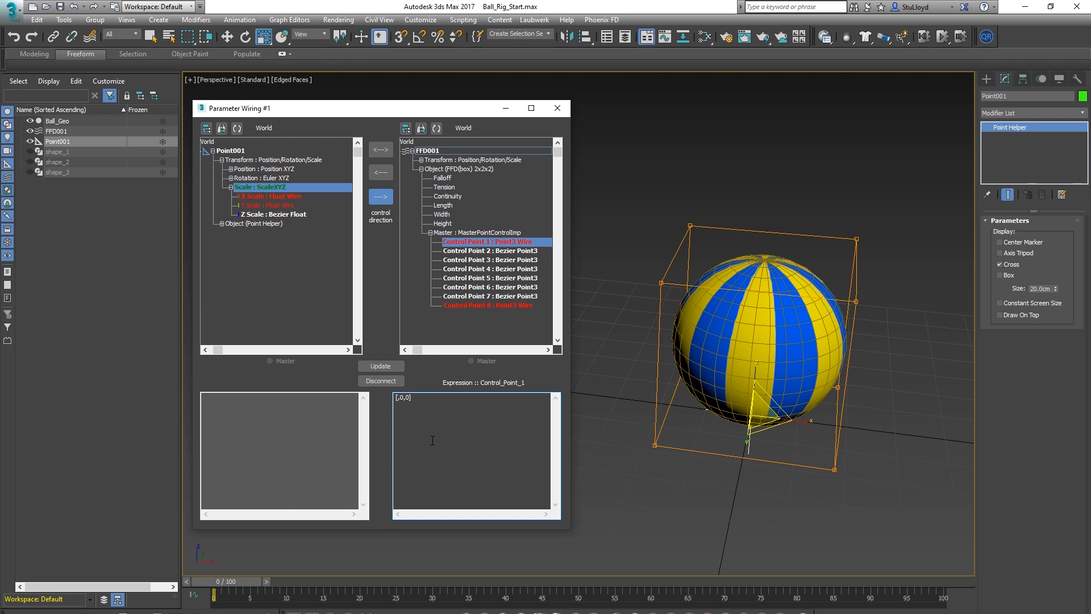
type("Scale.x")
key("BackSpace")
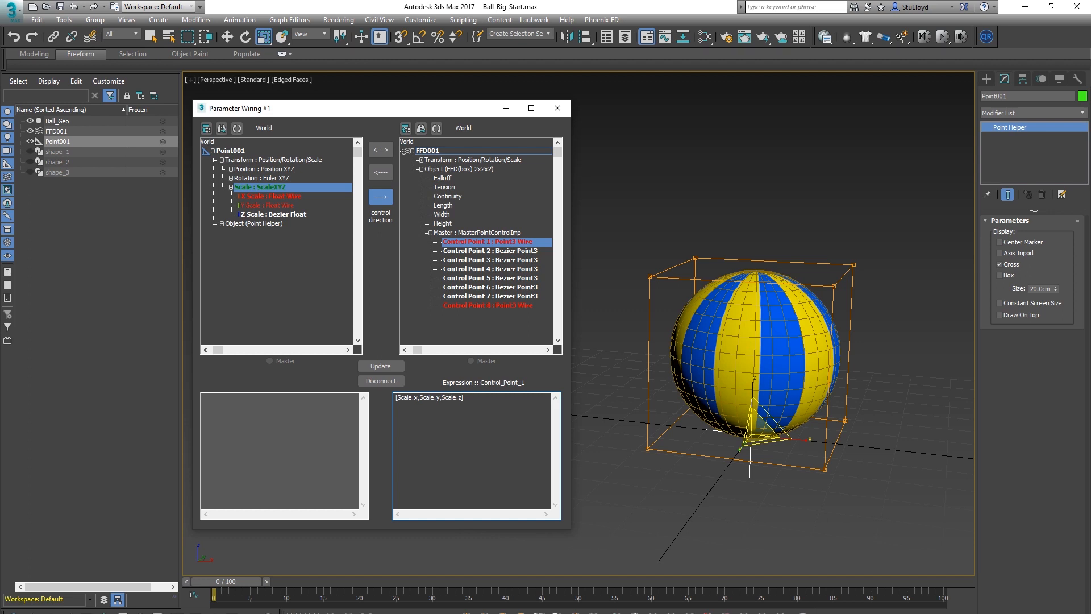
left_click(379, 367)
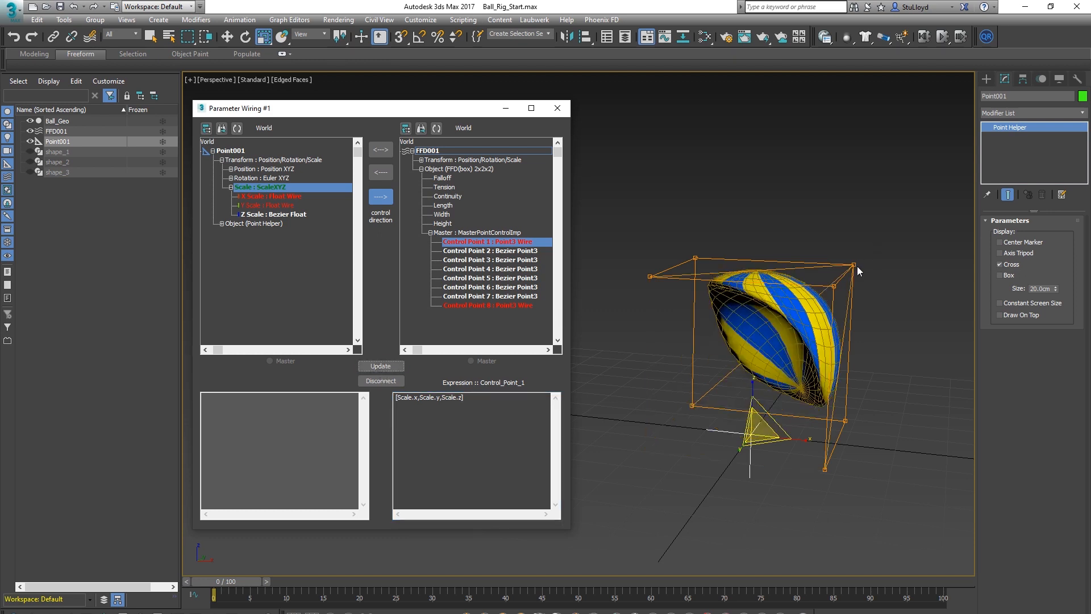
Invert each axis of Control Point 1's expression to [1-Scale.x,1-Scale.y,1-Scale.z] and update the wire.
left_click(400, 399)
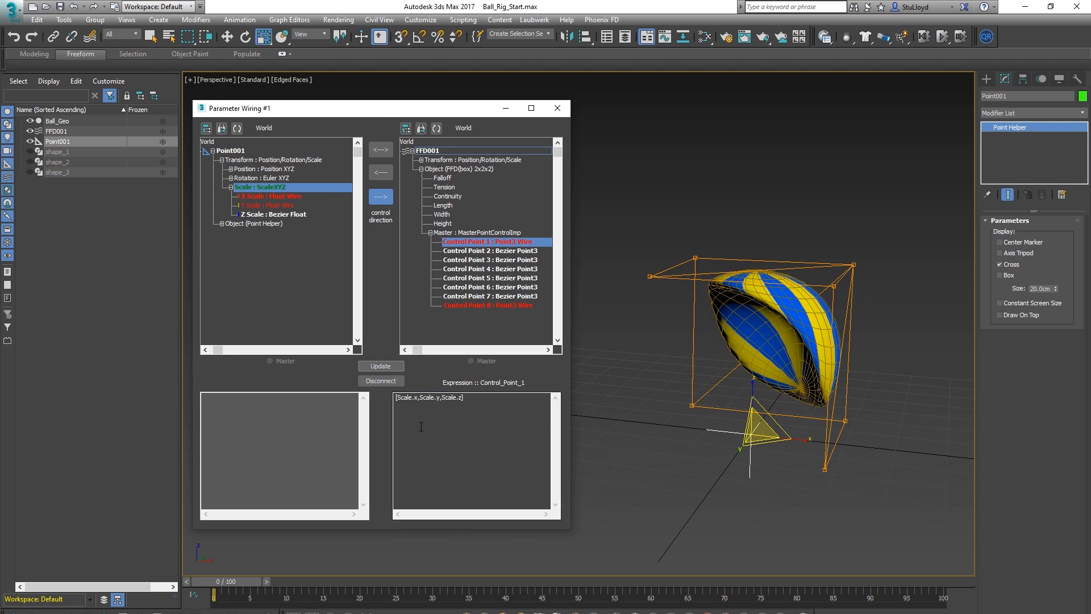
left_click(398, 399)
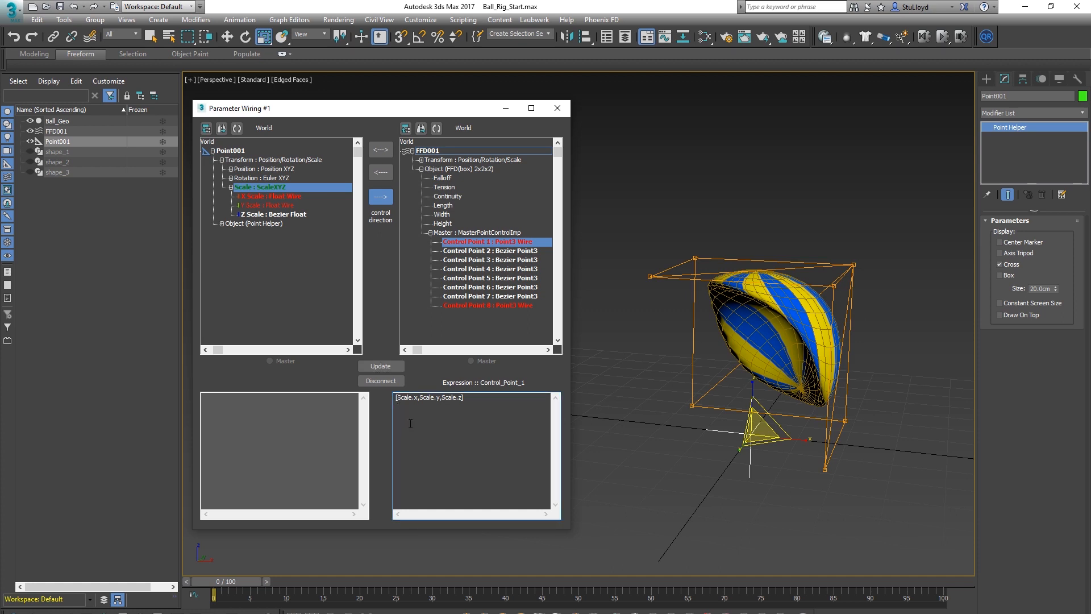
type("1-")
type("1-")
type("1-")
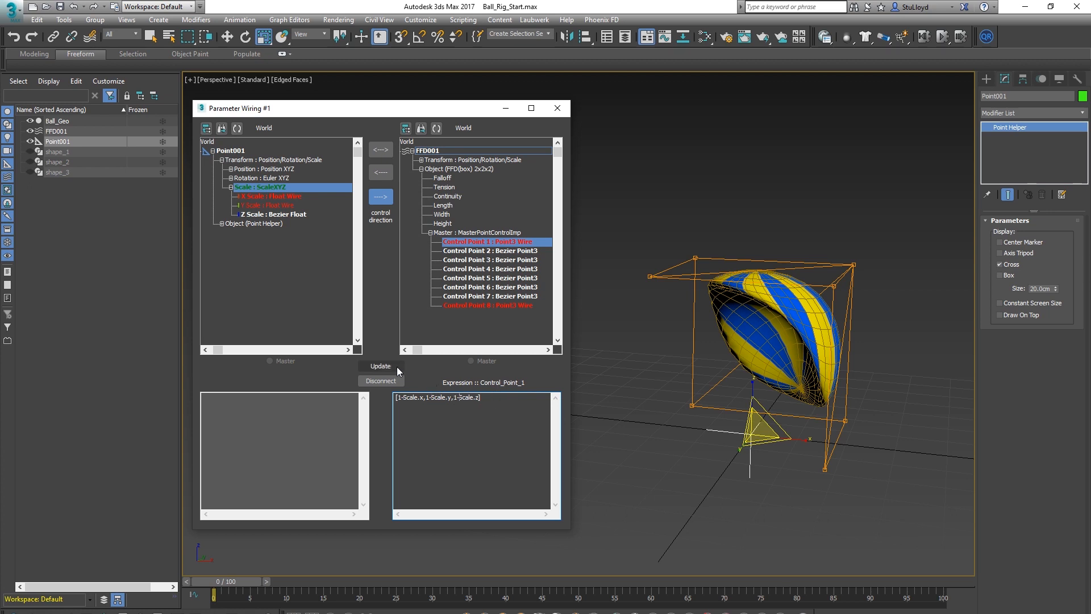
left_click(396, 367)
Try scaling Point001 to test how the two opposite wired lattice corners move.
scroll(924, 361, "down", 3)
scroll(704, 404, "up", 2)
scroll(703, 404, "down", 2)
middle_click_drag(703, 404, 750, 406, "alt")
mouse_move(749, 406)
left_mouse_down()
mouse_move(728, 307)
mouse_move(741, 446)
mouse_move(730, 261)
mouse_move(731, 472)
mouse_move(756, 311)
mouse_move(744, 396)
left_mouse_up()
middle_click_drag(743, 396, 759, 419, "alt")
scroll(725, 380, "up", 4)
scroll(733, 398, "down", 4)
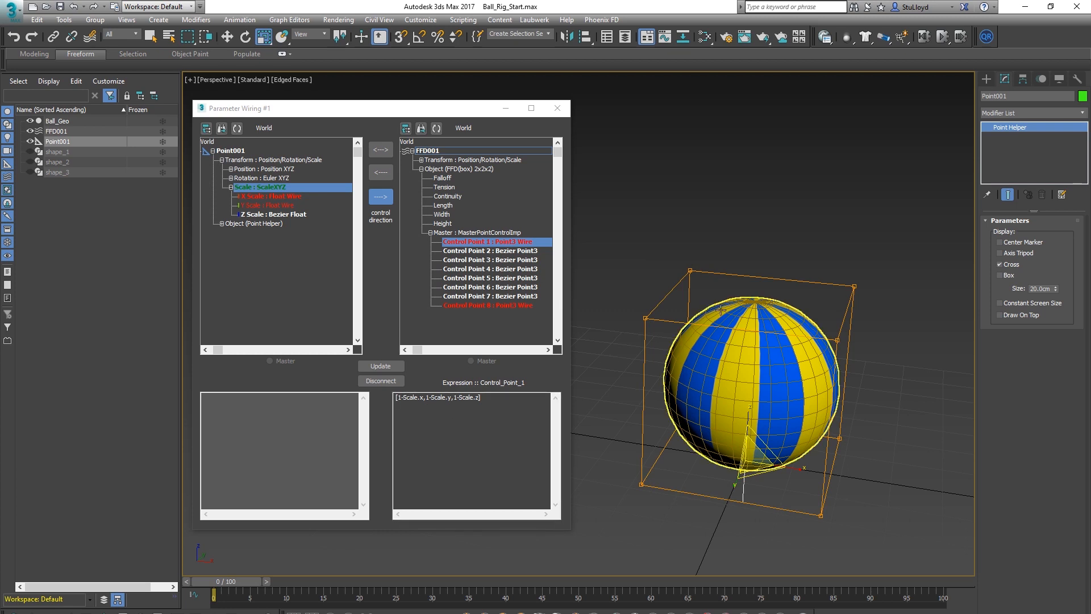
Select Control Point 2 as the wire target and replace its expression with [Scale.x, Scale.y,Scale.z].
middle_click_drag(727, 386, 776, 386, "alt")
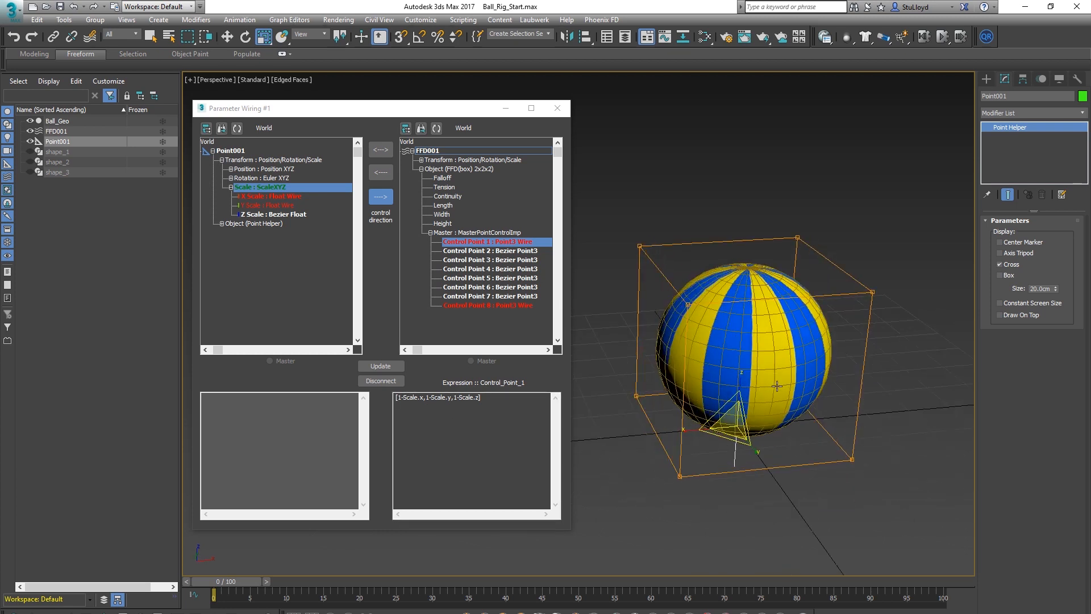
left_click(487, 251)
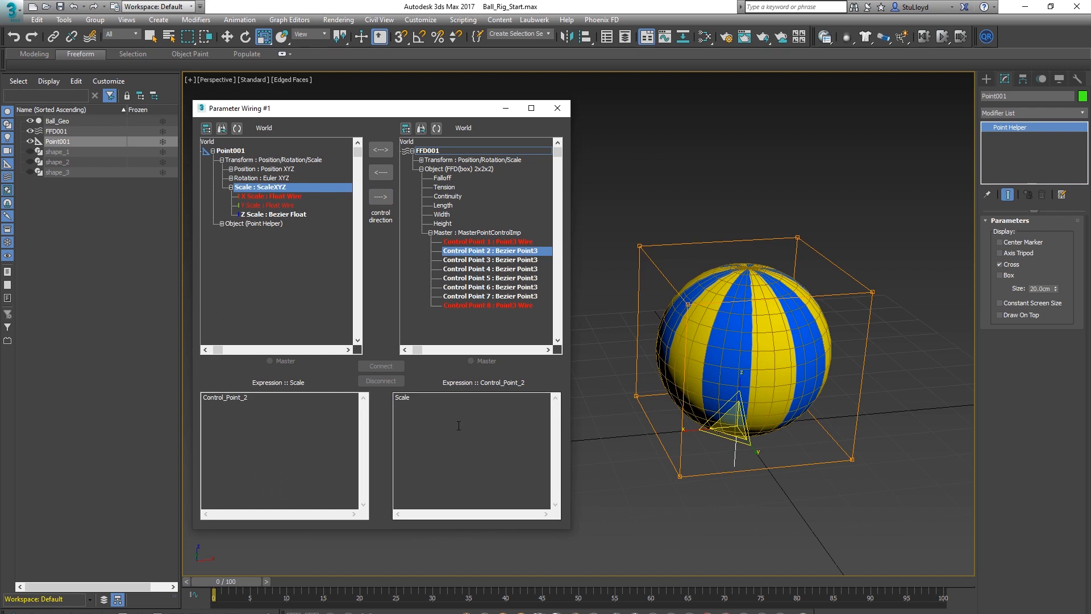
left_click_drag(422, 398, 370, 401)
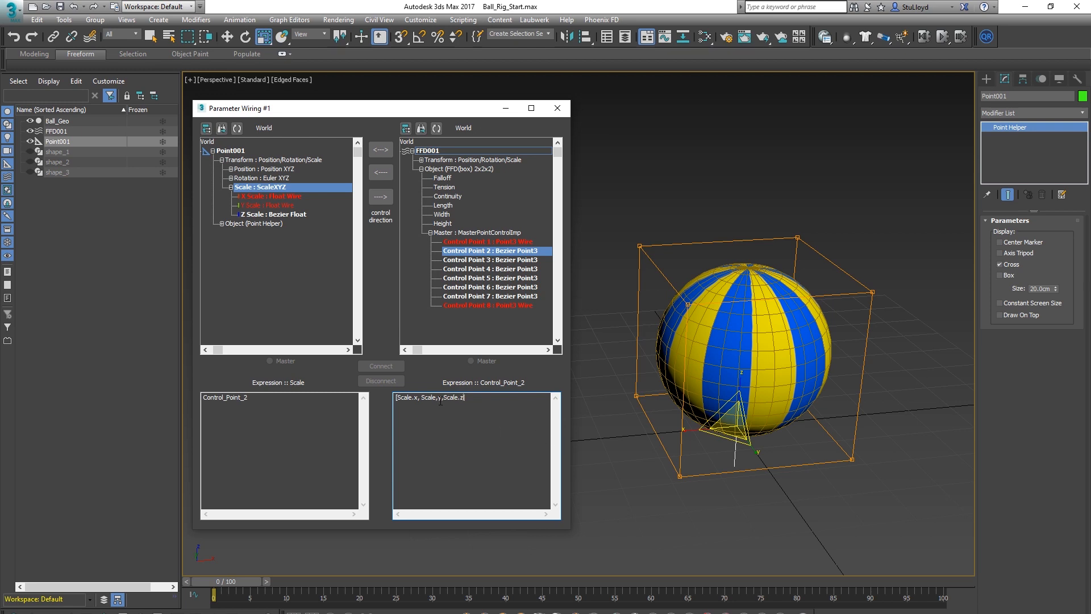
key("BackSpace")
type(".")
middle_click_drag(786, 453, 741, 445, "alt")
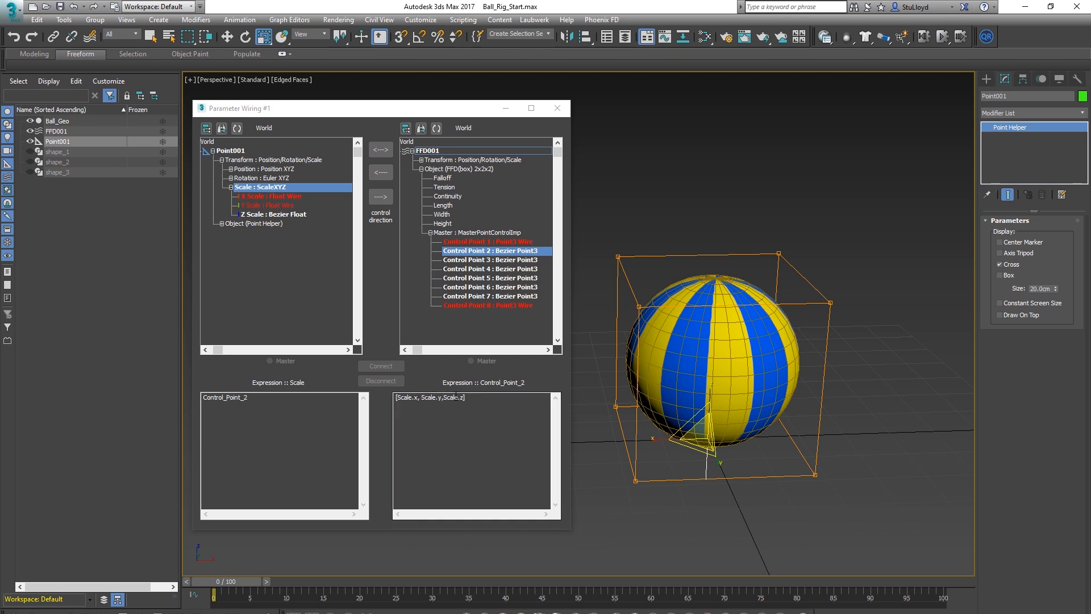
Invert Y and Z in Control Point 2's expression to [Scale.x, 1-Scale.y,1-Scale.z], and connect Point001's scale to it one way.
left_click(423, 397)
type("1-")
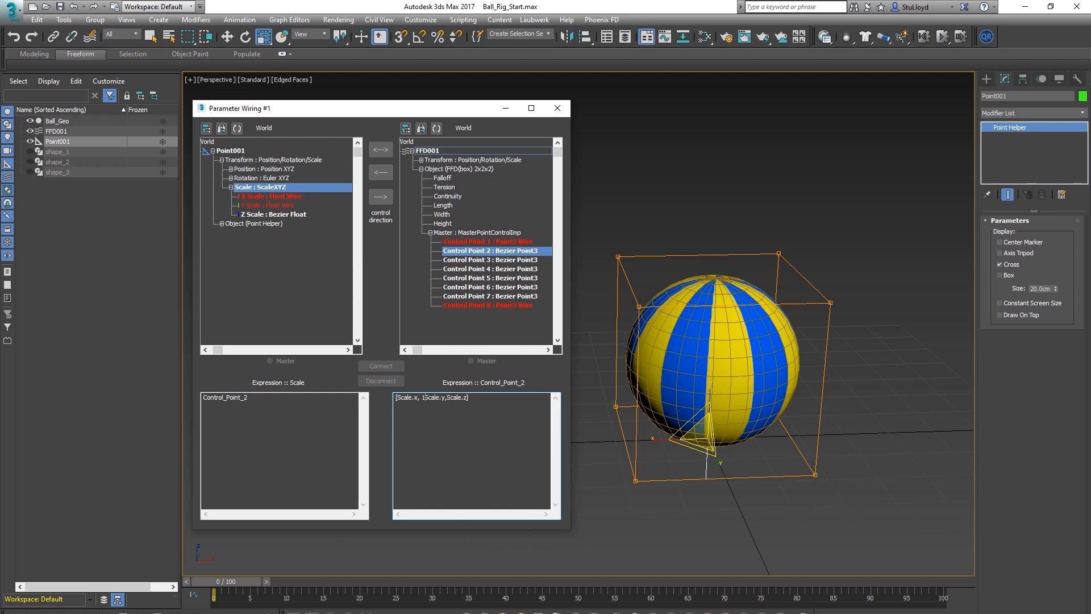
type("1-")
type("-")
left_click(377, 199)
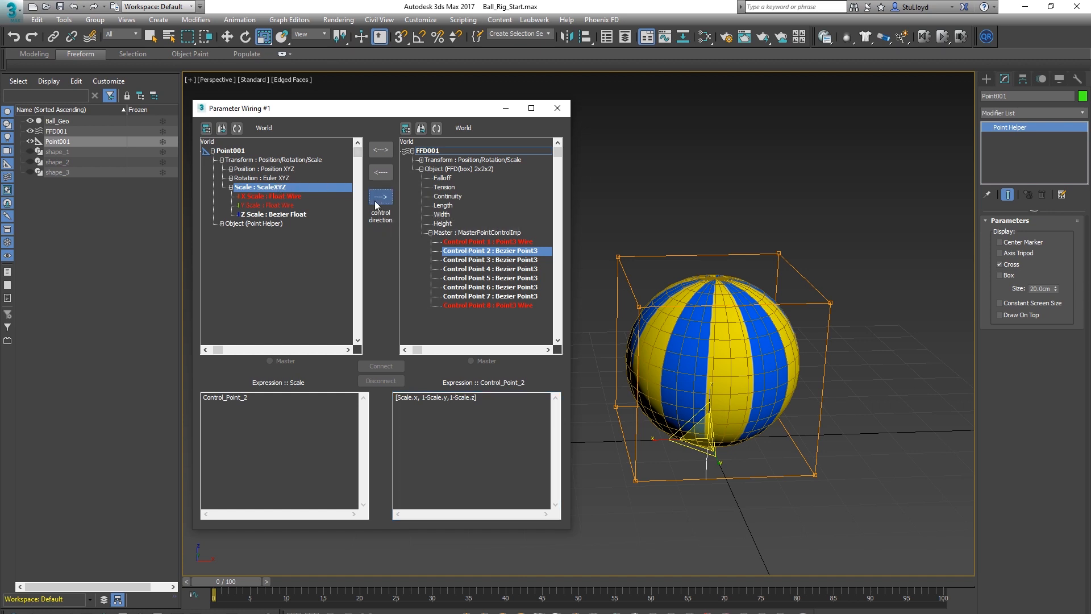
left_click(381, 365)
Try scaling Point001 to test Control Point 2's wire, and undo the scale.
middle_click_drag(784, 421, 759, 408, "alt")
left_click_drag(741, 382, 749, 413)
key("ctrl+z")
scroll(756, 408, "up", 3)
middle_click_drag(765, 405, 750, 419, "alt")
Copy Control Point 2's expression, adapt it to [1-Scale.x, Scale.y,1-Scale.z] for Control Point 3, and connect the one-way wire.
left_click_drag(475, 398, 396, 398)
right_click(429, 397)
left_click(316, 435)
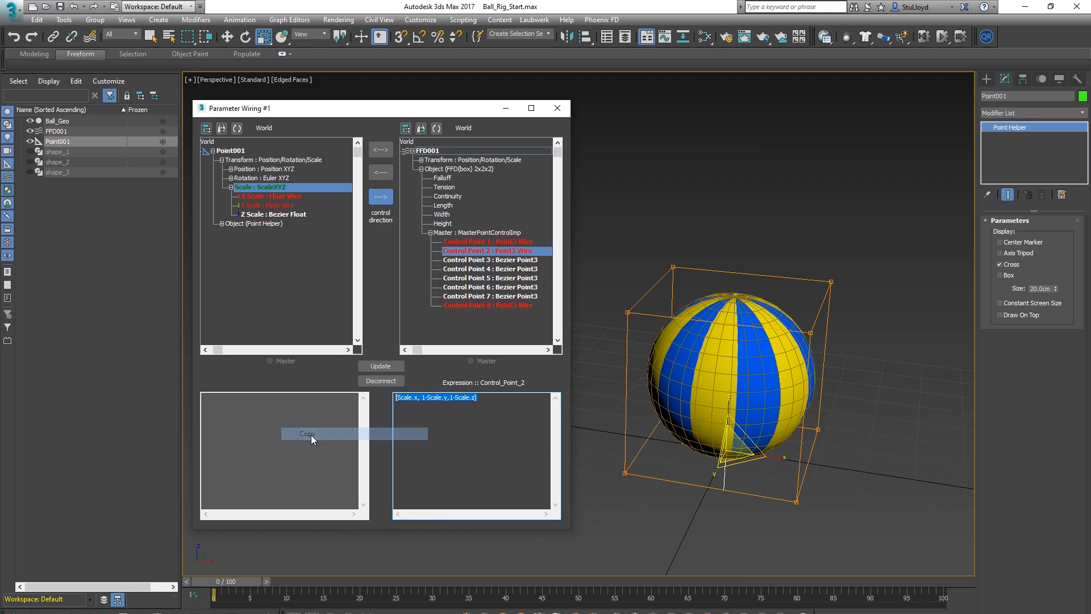
middle_click_drag(705, 356, 708, 393, "alt")
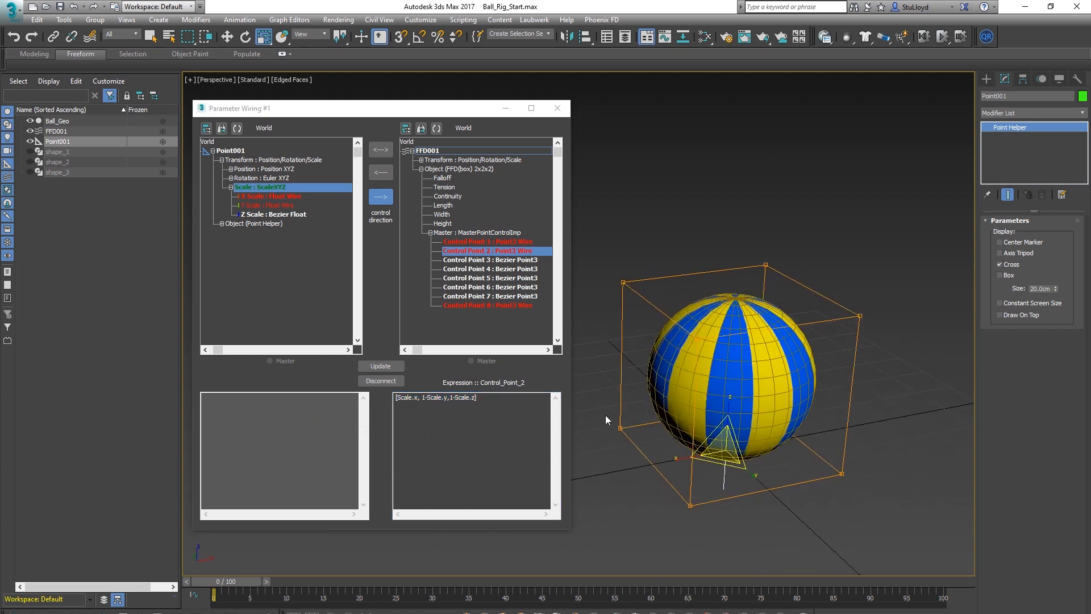
left_click(490, 260)
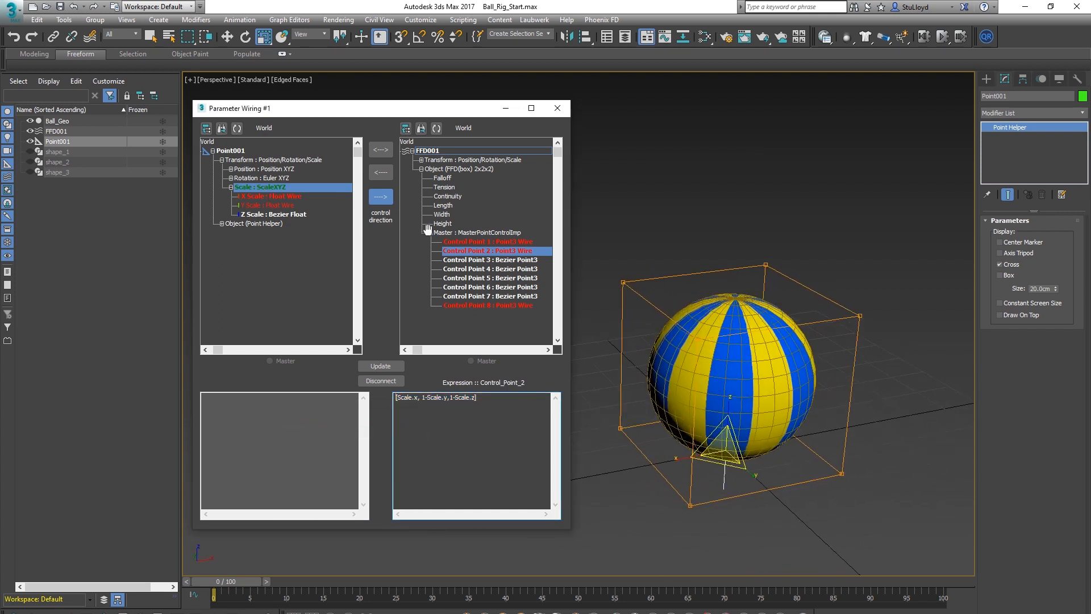
double_click(460, 414)
key("ctrl+v")
left_click_drag(433, 397, 427, 397)
key("BackSpace")
left_click(380, 366)
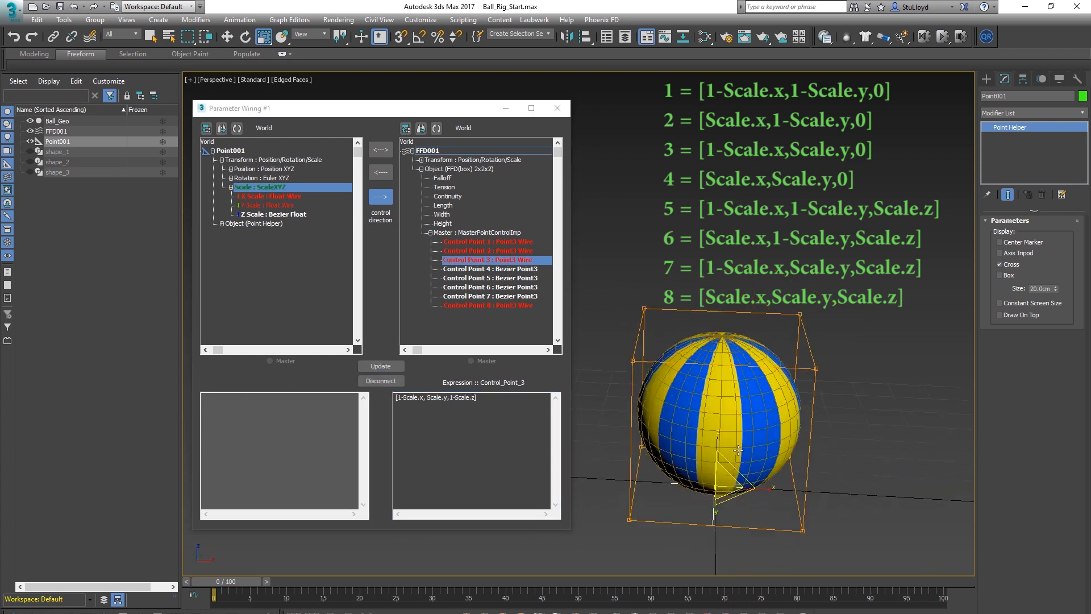
Wire Point001's scale to Control Point 4 using the copied expression adapted to [Scale.x, Scale.y,1-Scale.z].
left_click(478, 269)
double_click(455, 414)
key("ctrl+v")
left_click_drag(430, 397, 424, 397)
key("BackSpace")
left_click(380, 366)
Wire Point001's scale one way to Control Point 5 with the expression [1-Scale.x,1-Scale.y,Scale.z].
left_click(480, 278)
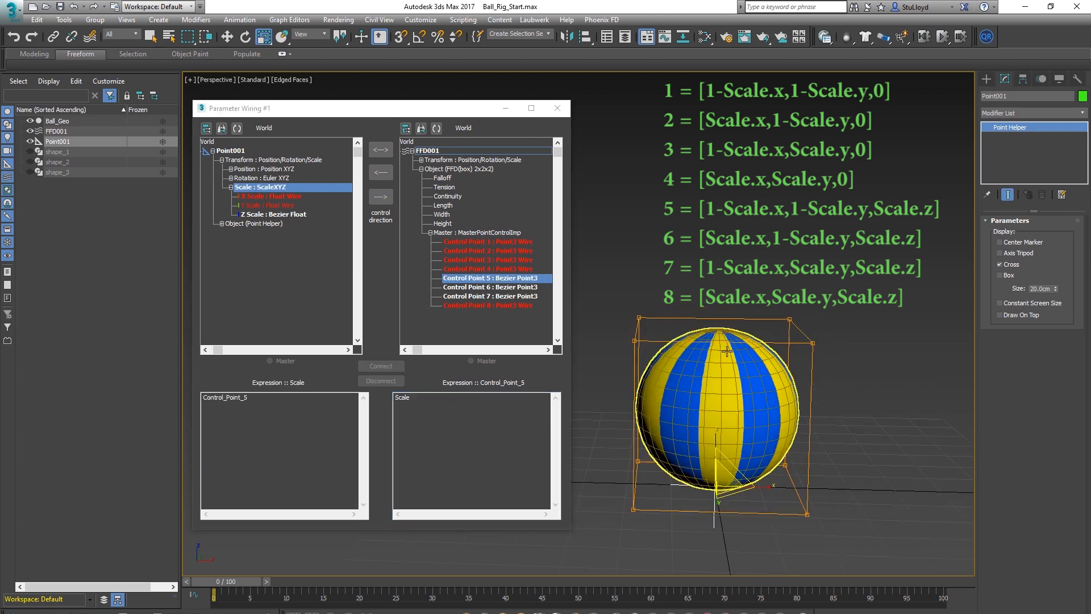
left_click(380, 197)
double_click(402, 398)
key("ctrl+v")
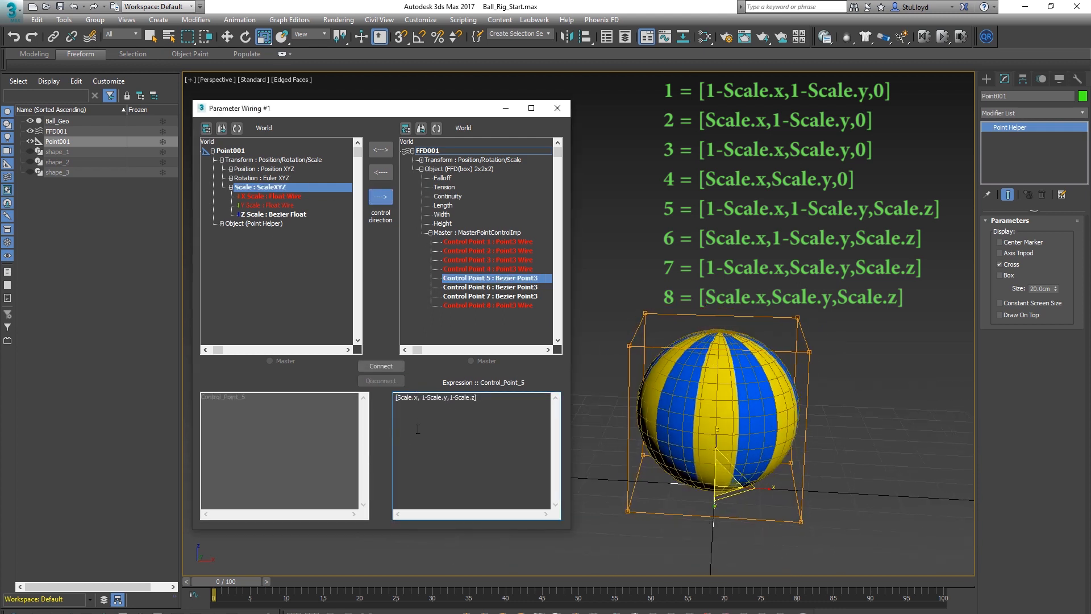
key("BackSpace")
left_click(390, 368)
mouse_move(461, 397)
left_mouse_down()
mouse_move(427, 397)
mouse_move(450, 397)
left_mouse_up()
Wire Point001's scale one way to Control Point 6 with the expression [Scale.x,1-Scale.y,Scale.z].
left_click(478, 287)
left_click(381, 197)
key("ctrl+v")
key("BackSpace")
left_click(384, 368)
Wire Point001's scale one way to Control Point 7 with the expression [1-Scale.x, Scale.y,Scale.z].
left_click(477, 296)
left_click(381, 197)
double_click(405, 397)
key("ctrl+v")
left_click(398, 397)
type("1-")
key("BackSpace")
key("BackSpace")
left_click(382, 368)
Try scaling Point001 to test how the fully wired lattice deforms the ball.
scroll(795, 353, "down", 3)
middle_click_drag(779, 364, 745, 388, "alt")
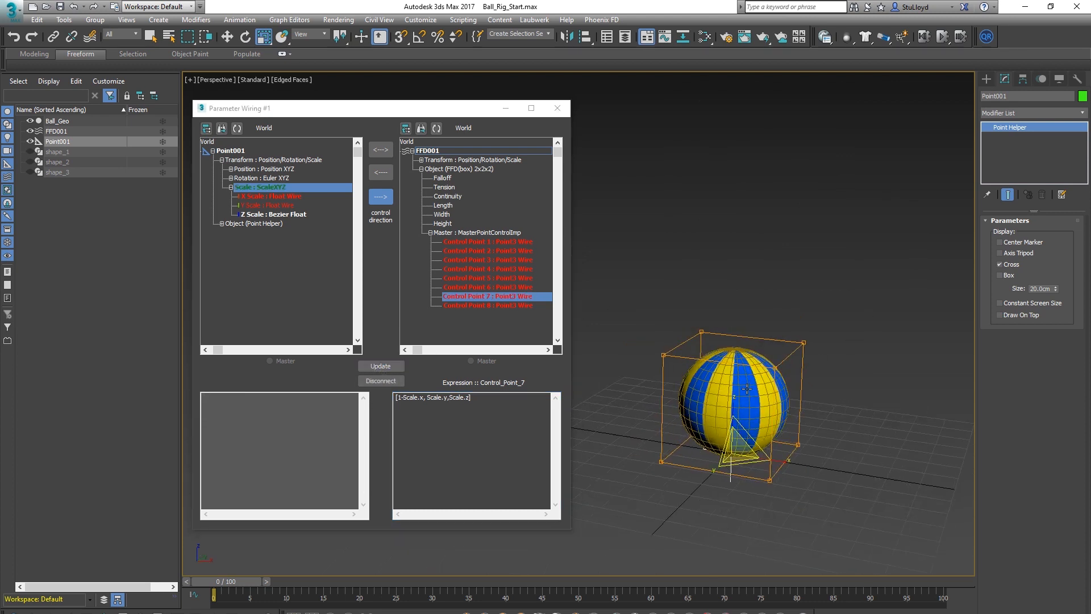
left_click_drag(733, 405, 763, 422)
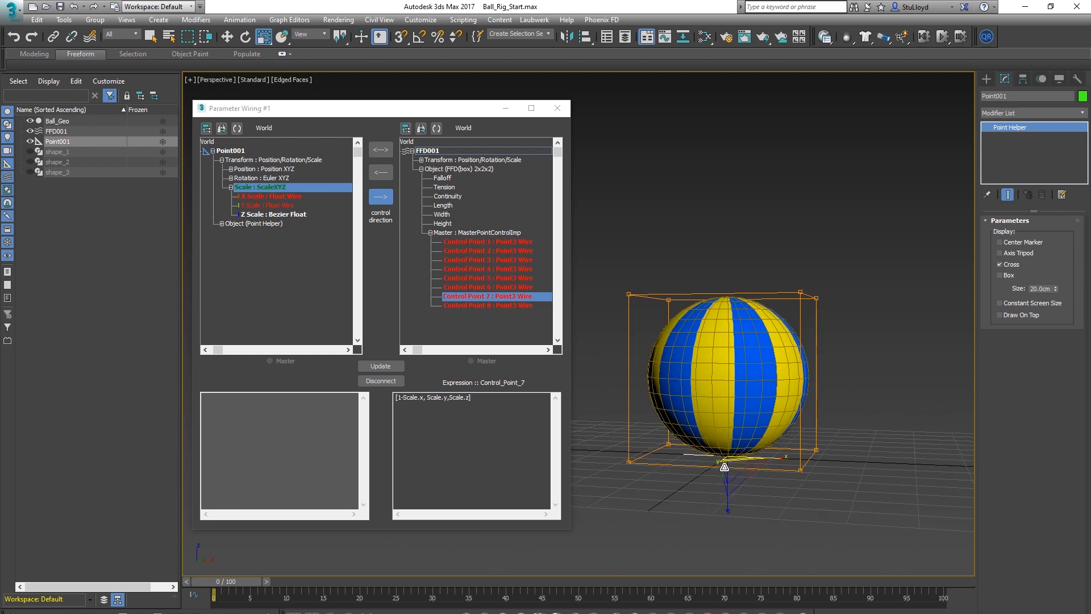
middle_click_drag(765, 307, 749, 325, "alt")
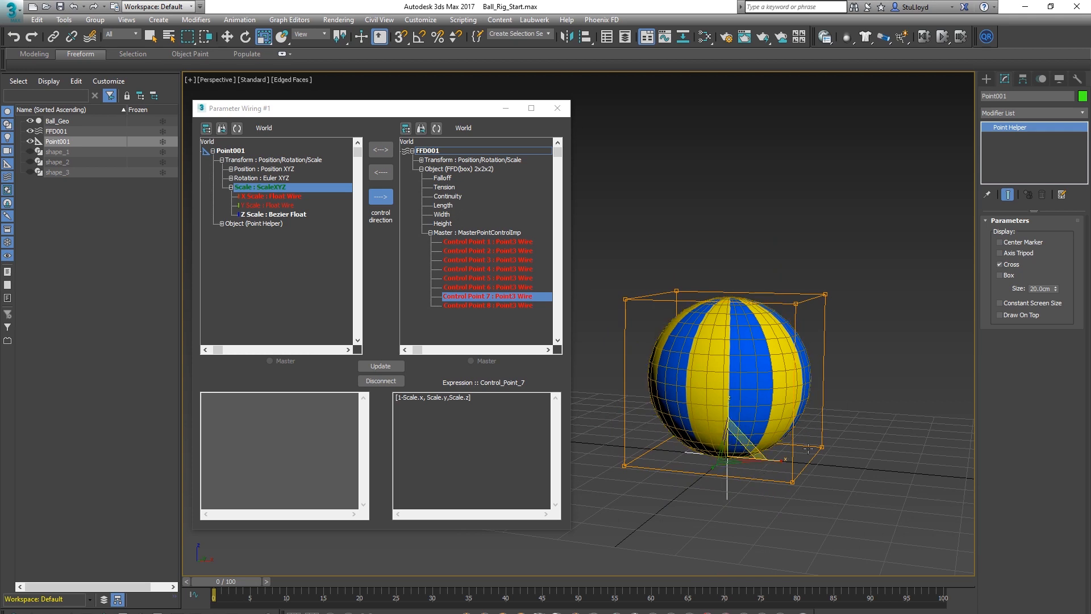
Replace the Z term in Control Point 1's expression to make it [1-Scale.x,1-Scale.y,0], and update the wire.
left_click(476, 241)
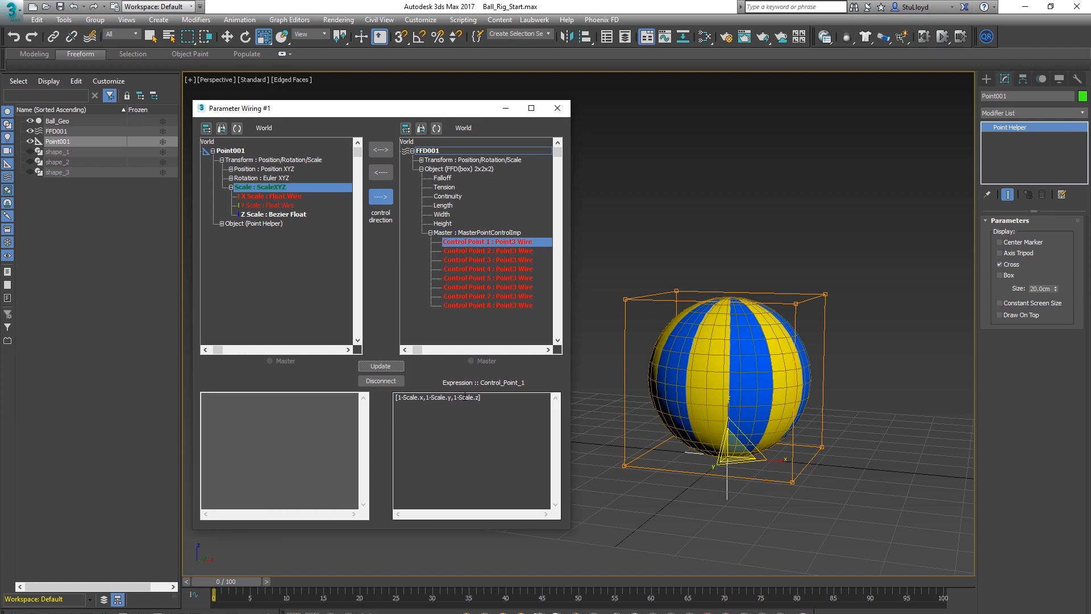
left_click_drag(479, 399, 452, 397)
type("0")
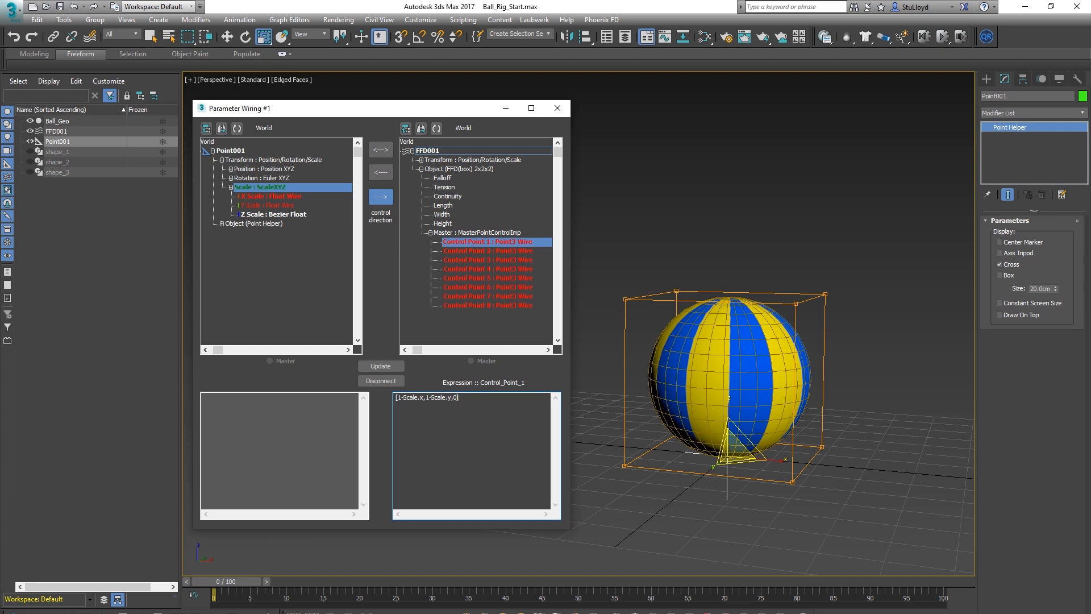
left_click(394, 369)
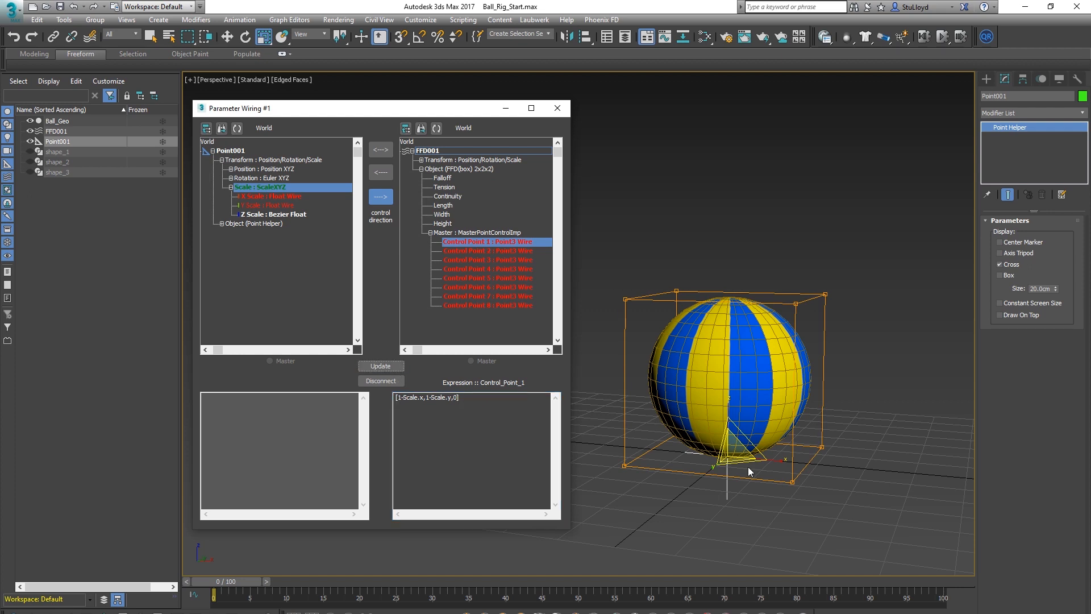
Replace the Z term with 0 in the expressions of Control Points 2, 3 and 4, updating their wires.
left_click(480, 251)
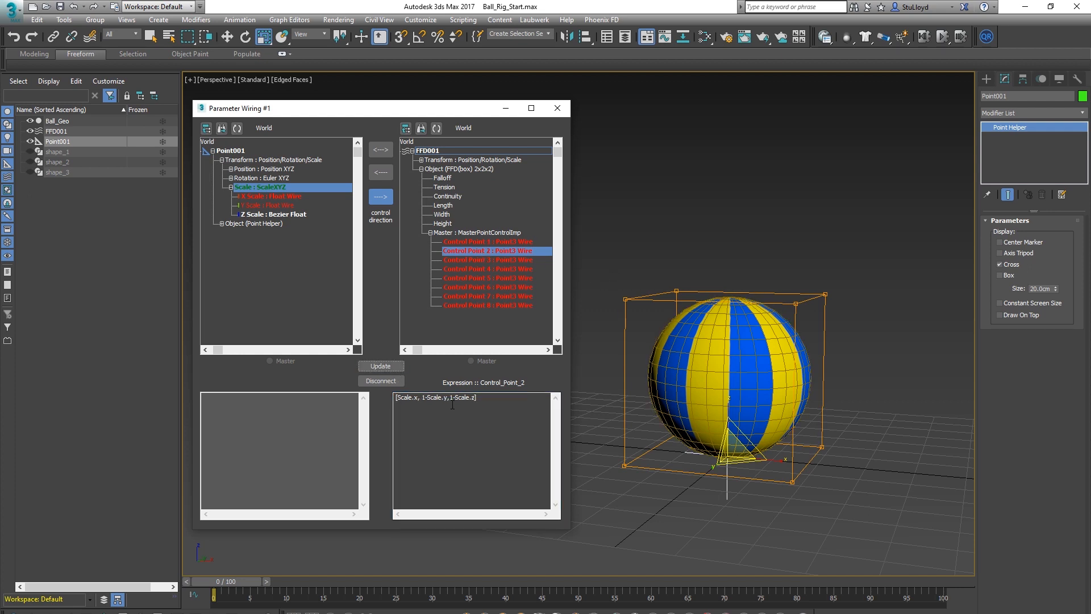
left_click(477, 260)
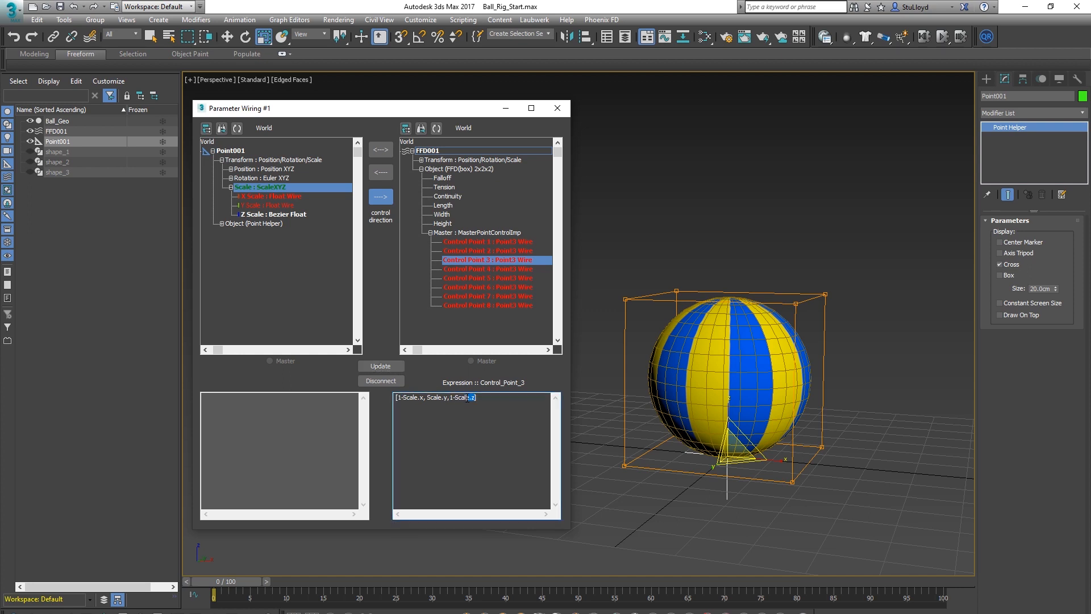
left_click(473, 269)
left_click(448, 398)
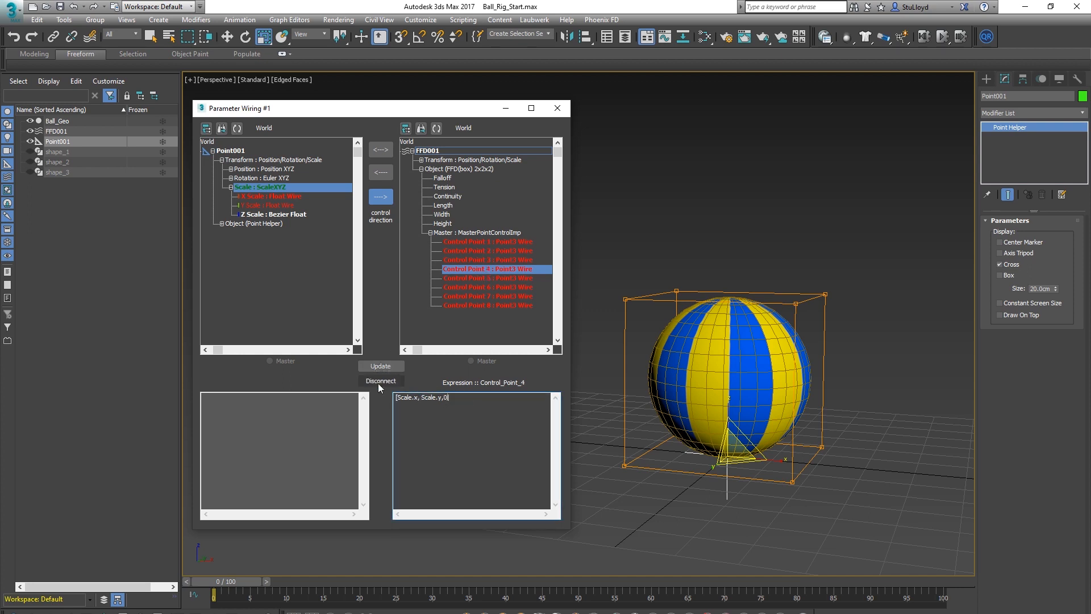
left_click(371, 364)
Try scaling Point001 to test the ball's deformation with the four lower lattice points pinned in Z.
scroll(740, 451, "down", 1)
middle_click_drag(740, 451, 749, 455, "alt")
scroll(749, 455, "up", 1)
left_click_drag(717, 419, 716, 393)
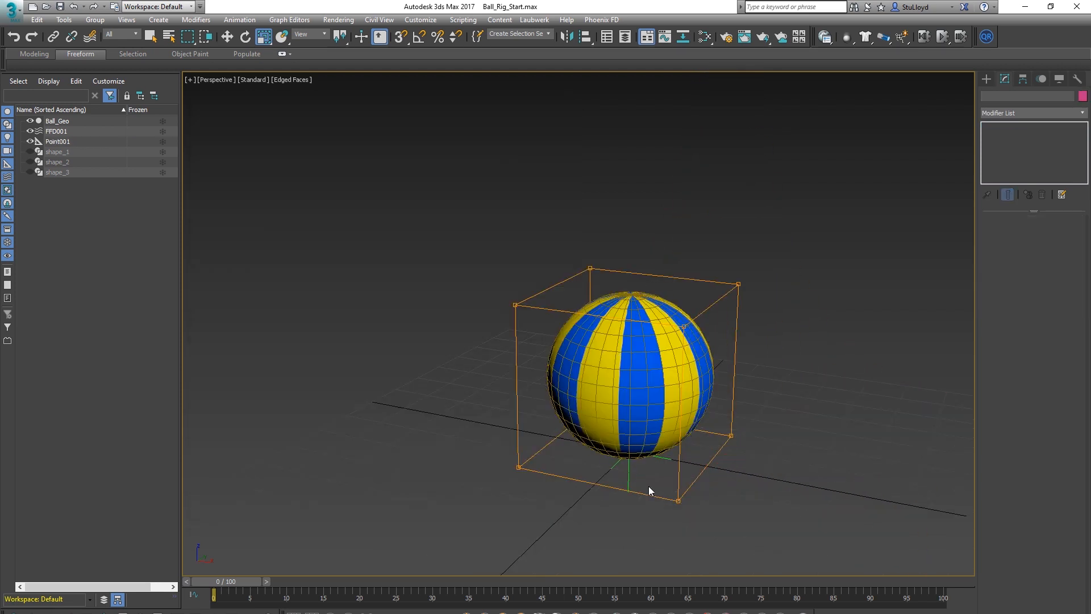
Select the point helper beneath the ball and rename it pnt_scale_reference.
left_click(629, 472)
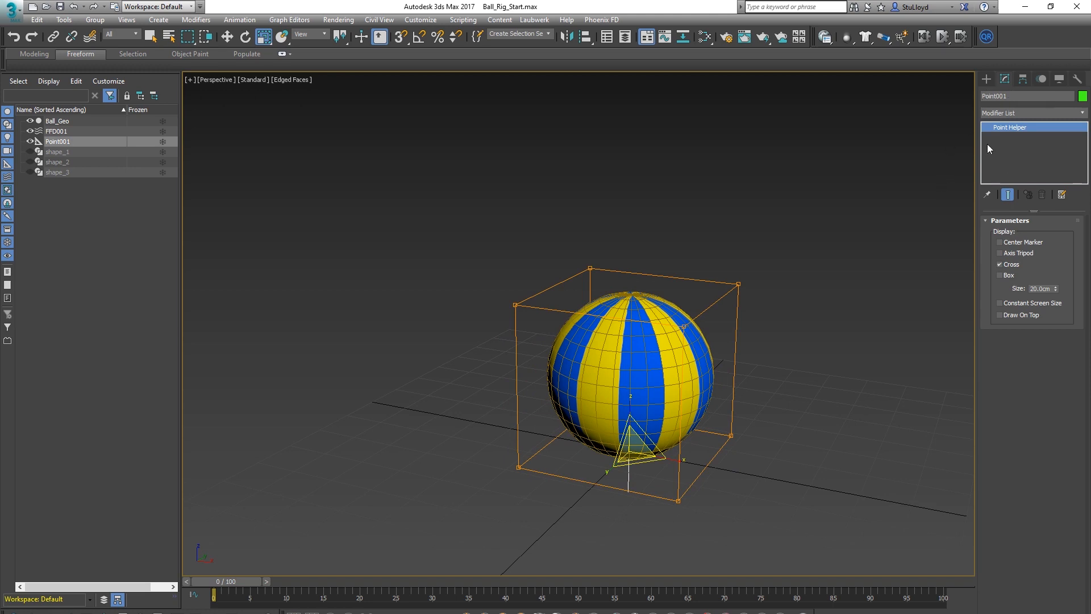
double_click(1024, 97)
type("pnt_scale_referemce")
key("Return")
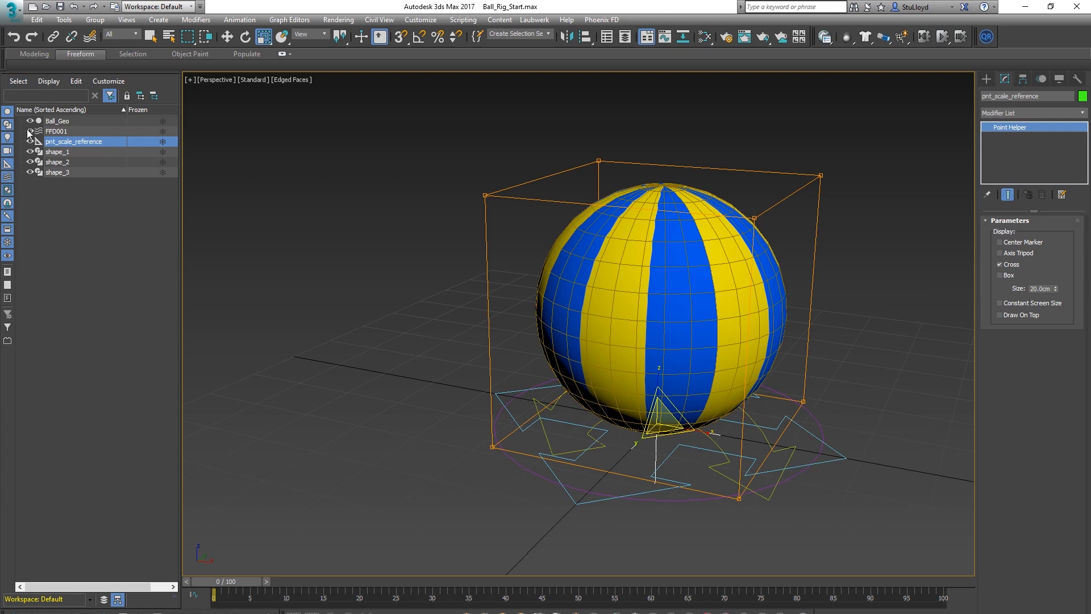
Temporarily hide FFD001 and Ball_Geo to examine the three control shapes, and show both objects again.
left_click(29, 131)
left_click(28, 120)
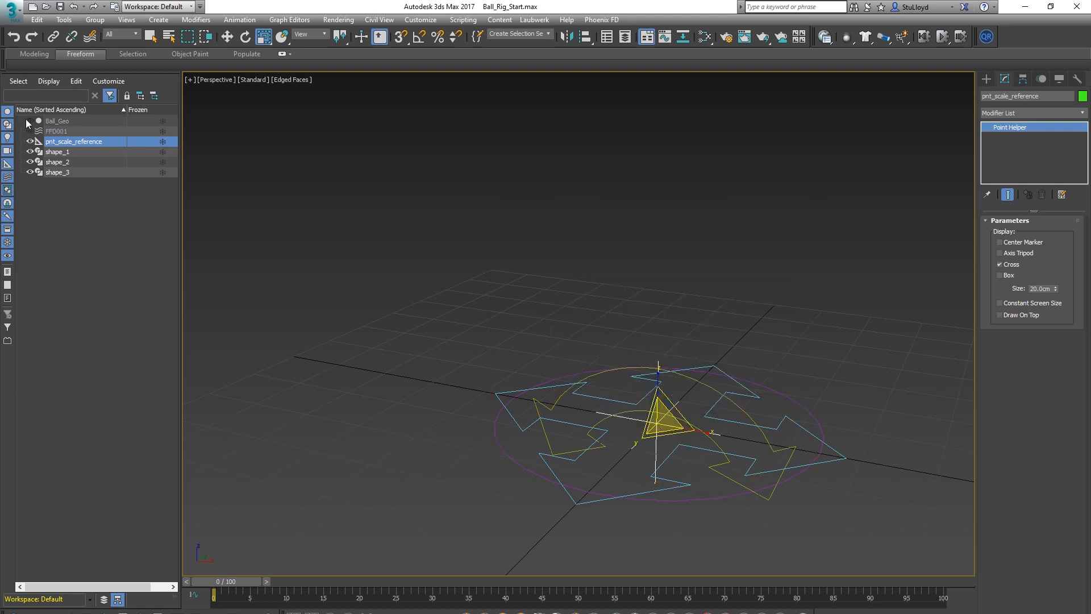
left_click(763, 346)
middle_click_drag(731, 408, 759, 376, "alt")
middle_click_drag(574, 371, 686, 350, "alt")
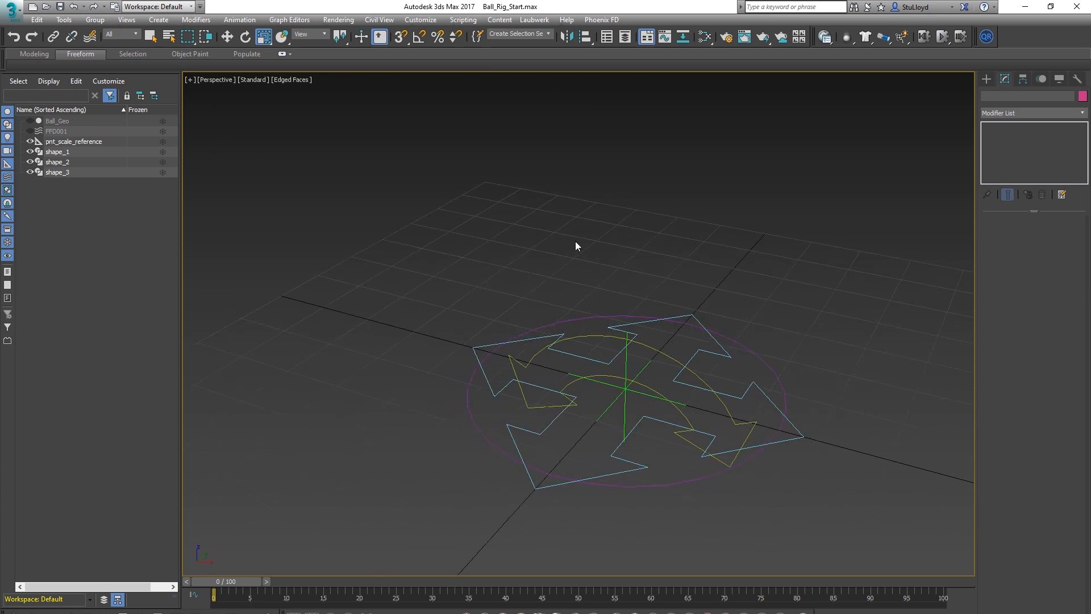
left_click(29, 121)
left_click(30, 130)
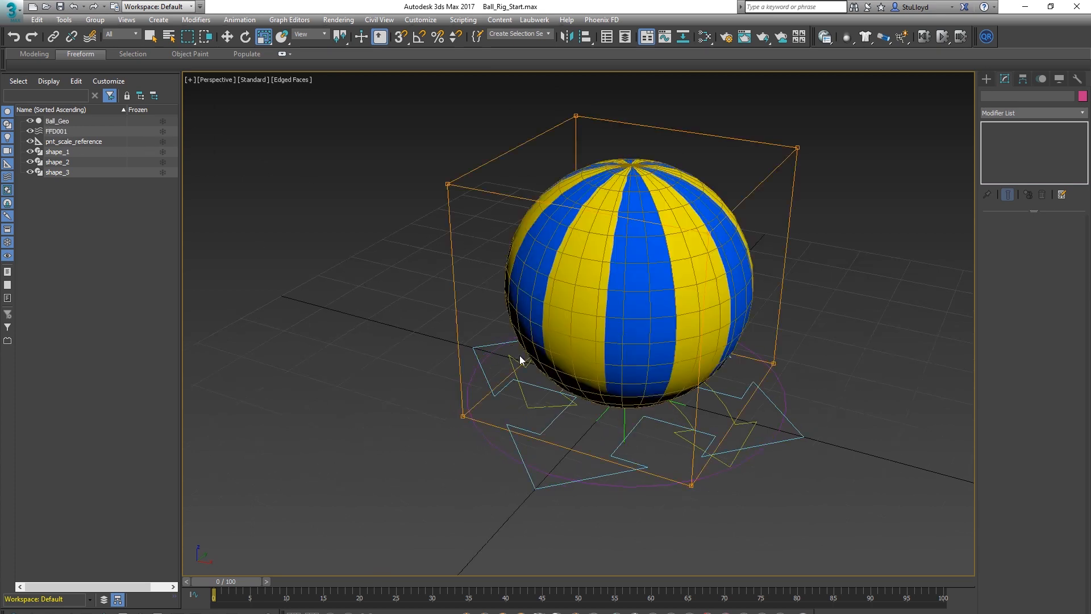
Select the circle shape_2 around the ball's base, and hide shape_1 and shape_3.
scroll(712, 405, "down", 4)
scroll(715, 393, "up", 4)
middle_click_drag(712, 405, 806, 395, "alt")
left_click(804, 391)
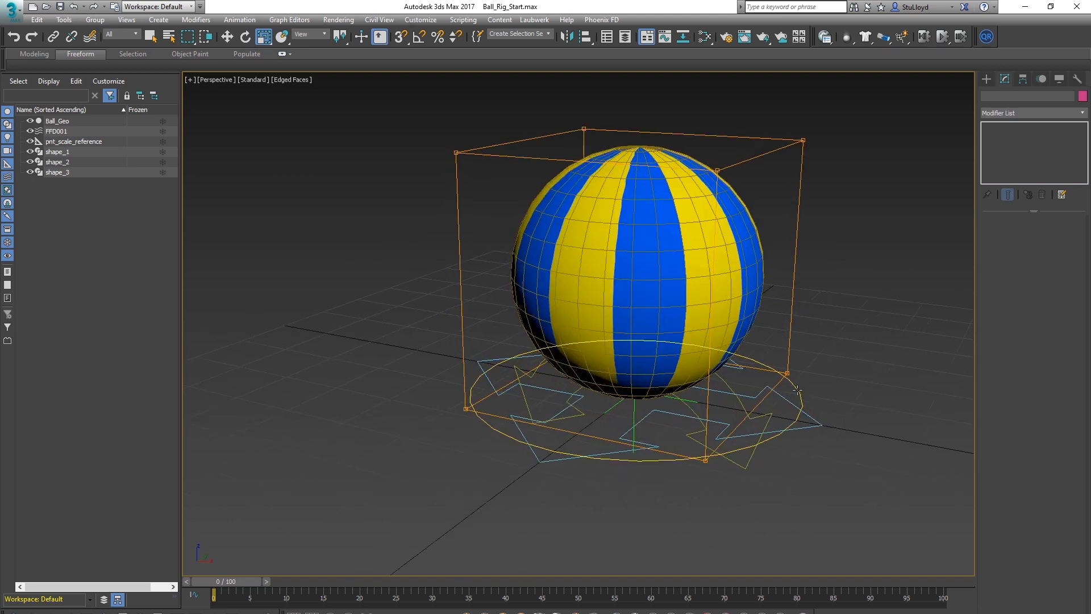
scroll(657, 414, "down", 3)
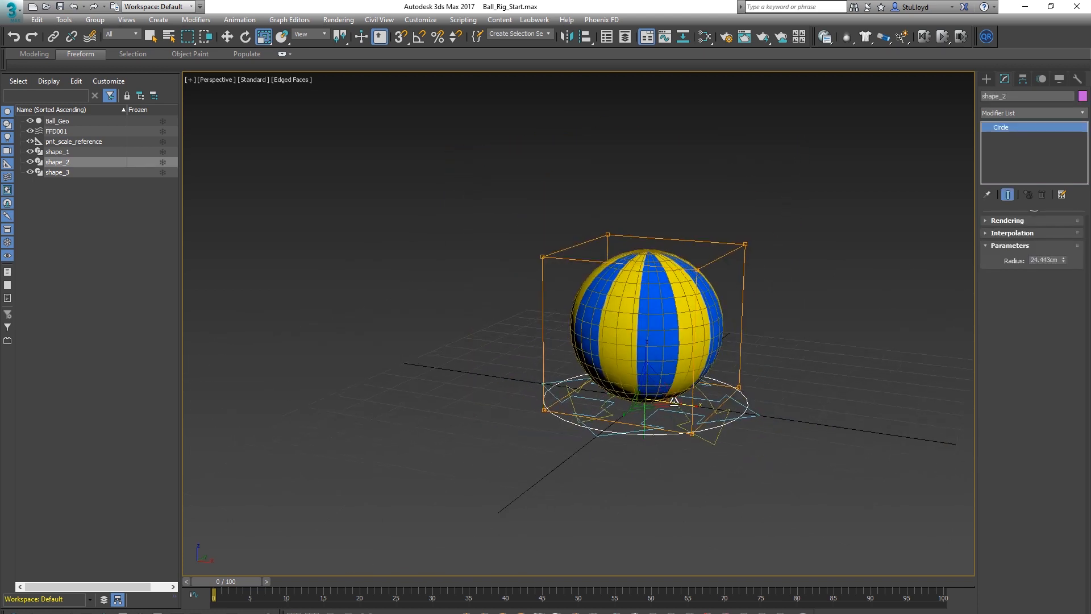
scroll(629, 364, "up", 3)
middle_click_drag(629, 364, 648, 367, "alt")
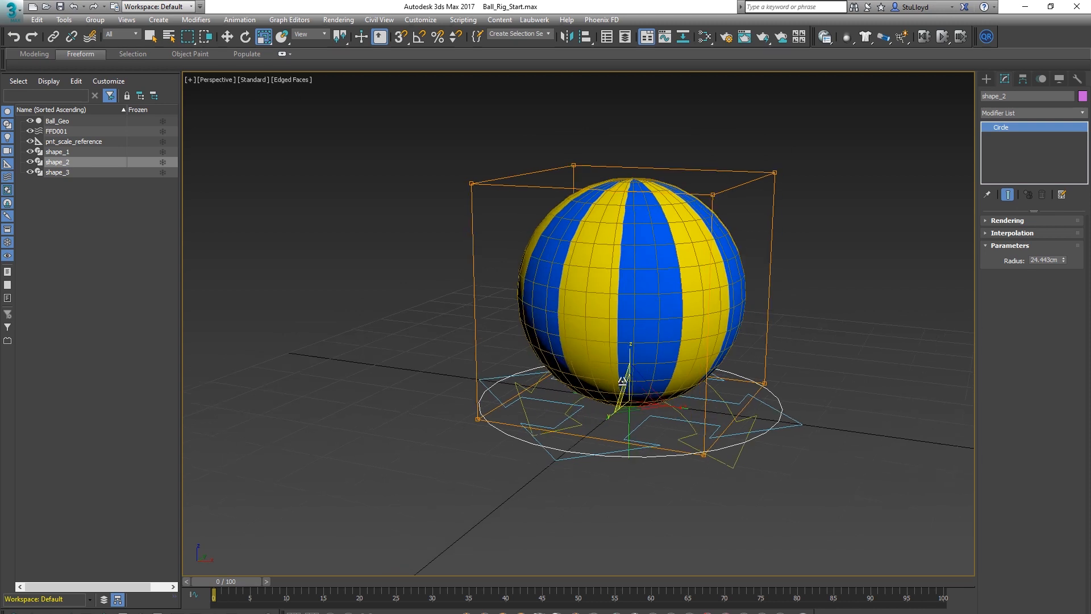
left_click(31, 153)
left_click(30, 172)
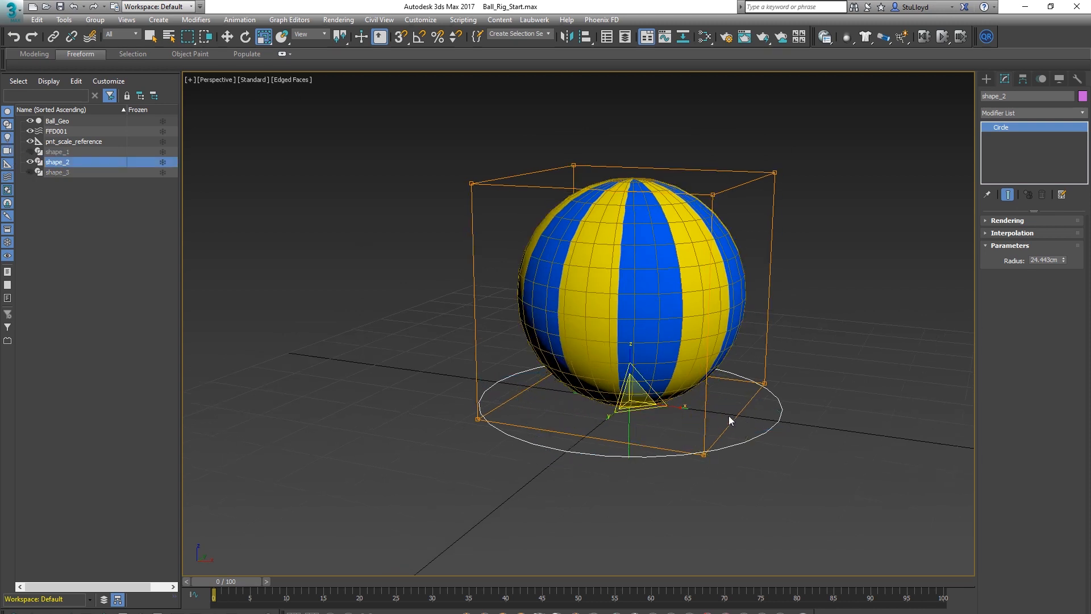
middle_click_drag(698, 384, 708, 414)
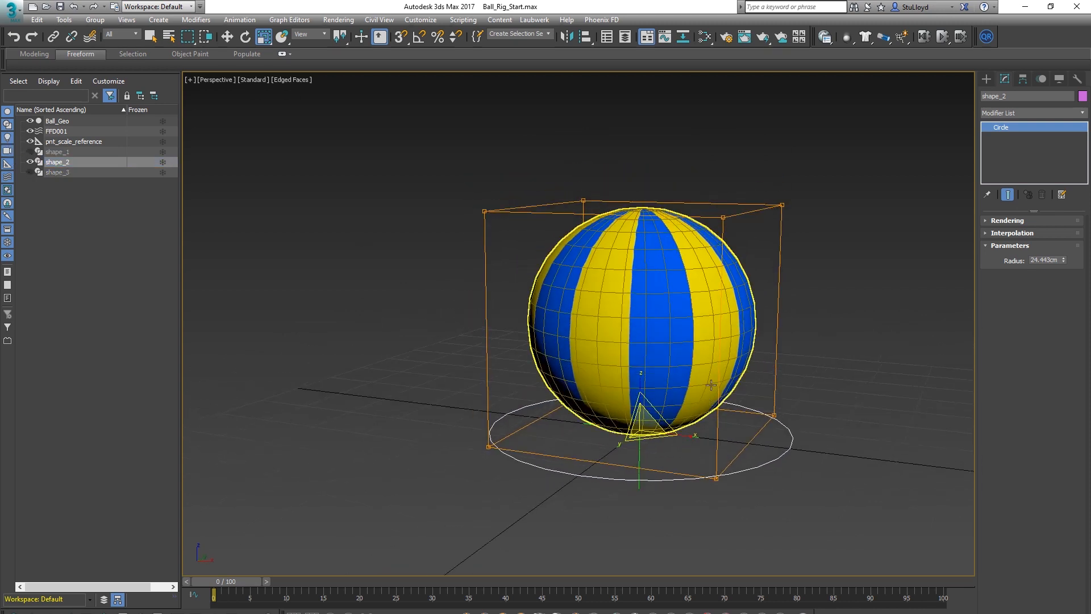
Align shape_2 to Ball_Geo in X, Y and Z position, pivot point to pivot point.
left_click(586, 37)
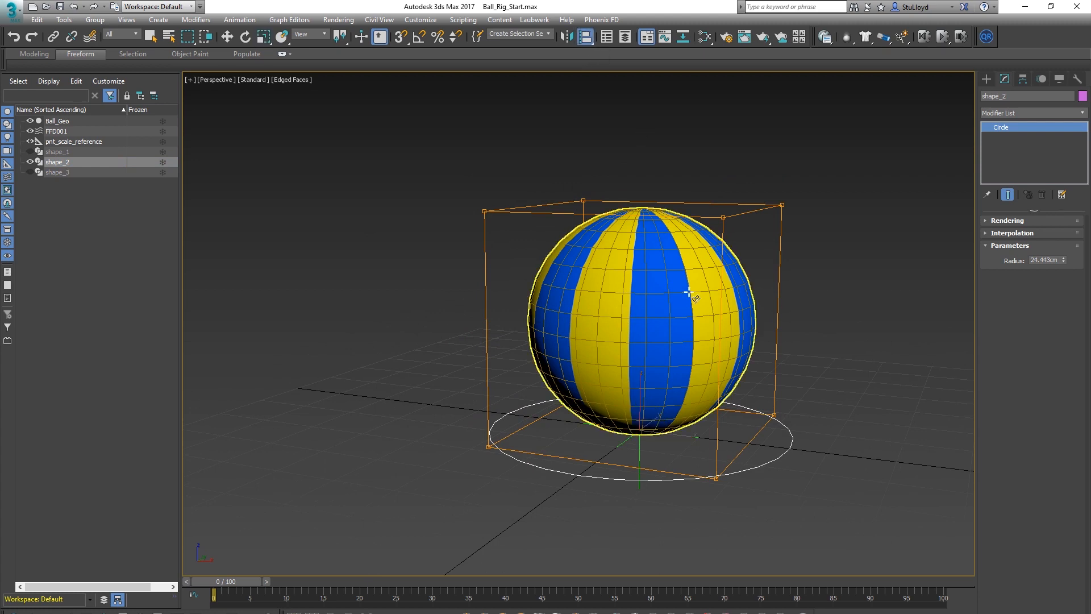
left_click(690, 293)
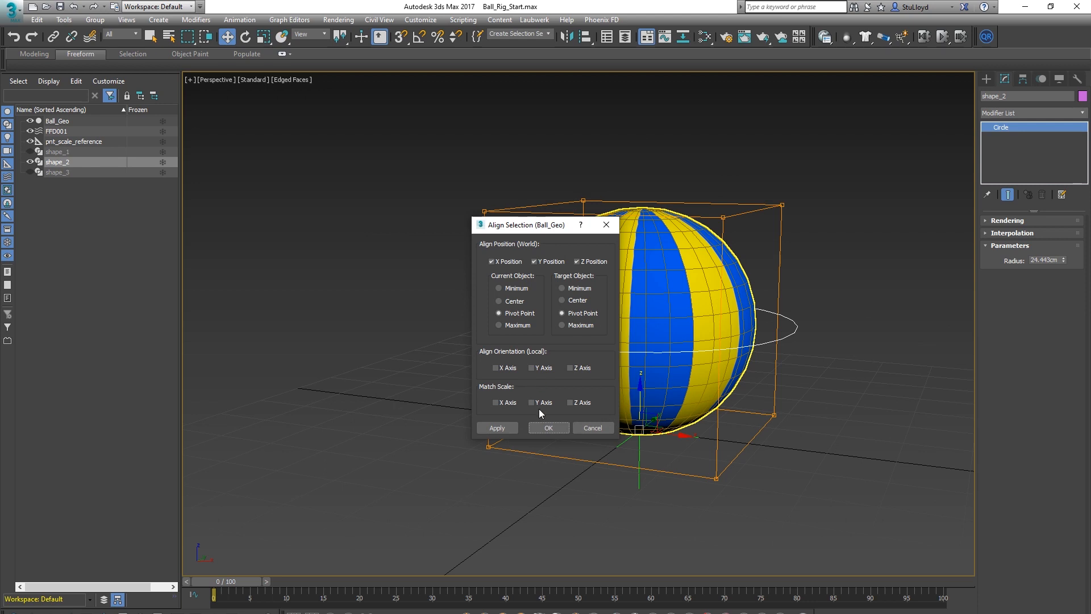
left_click(546, 430)
middle_click_drag(698, 326, 701, 344)
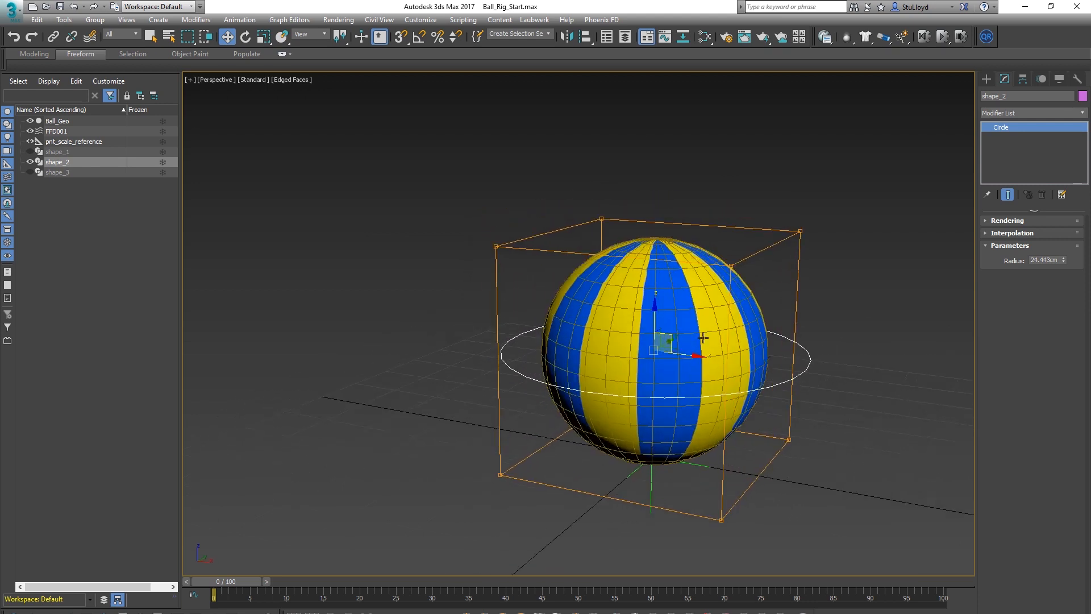
Rename the circle shape_2 as Ball_Squash.
left_click(1017, 97)
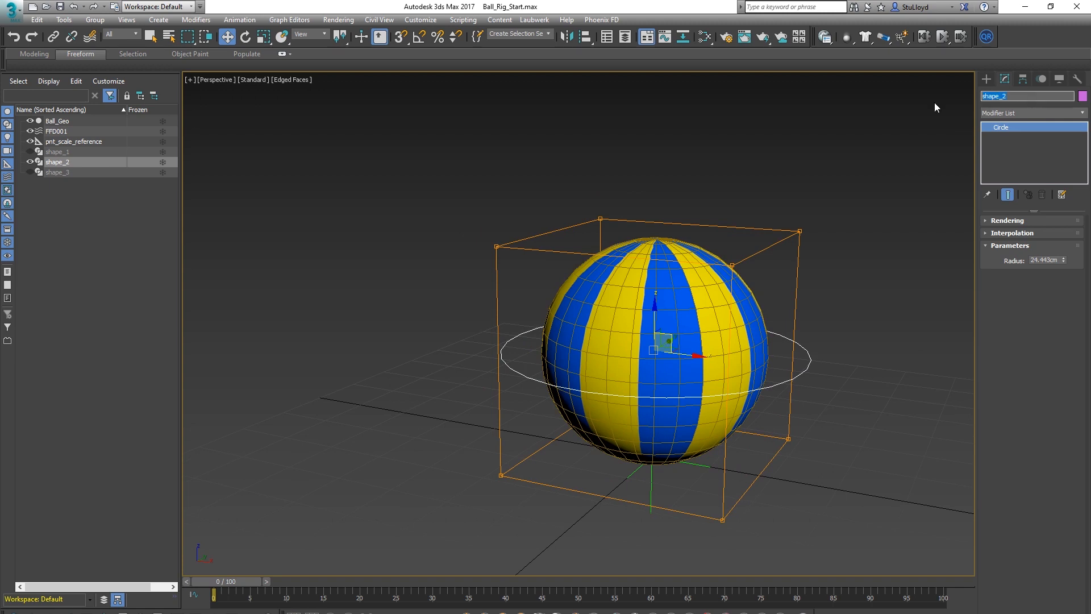
type("B")
key("Return")
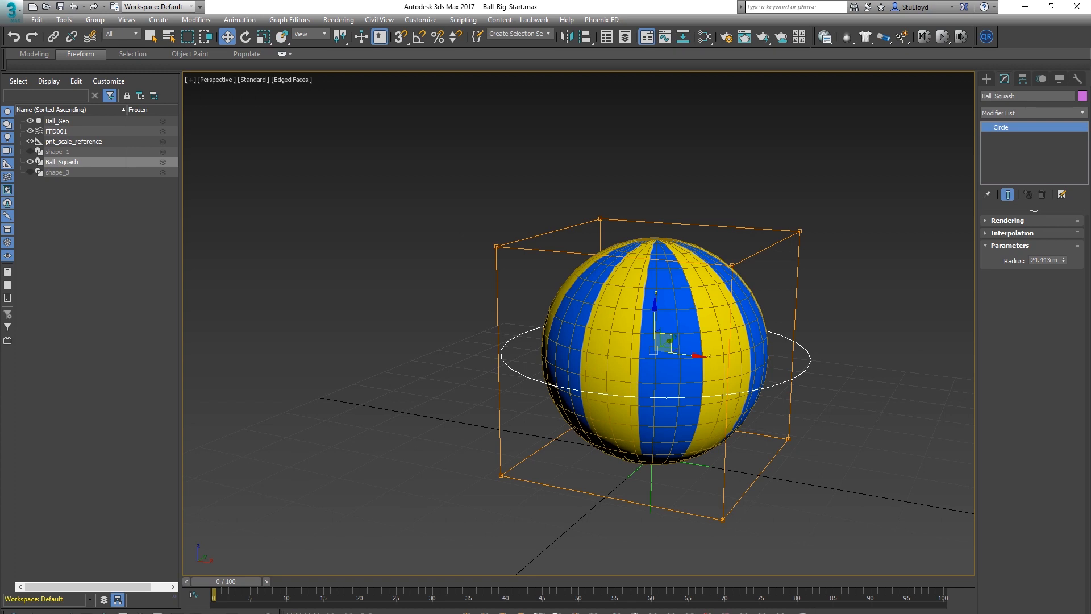
Hide the FFD001 lattice and add an Attribute Holder modifier to the Ball_Squash circle.
middle_click_drag(397, 176, 410, 177, "alt")
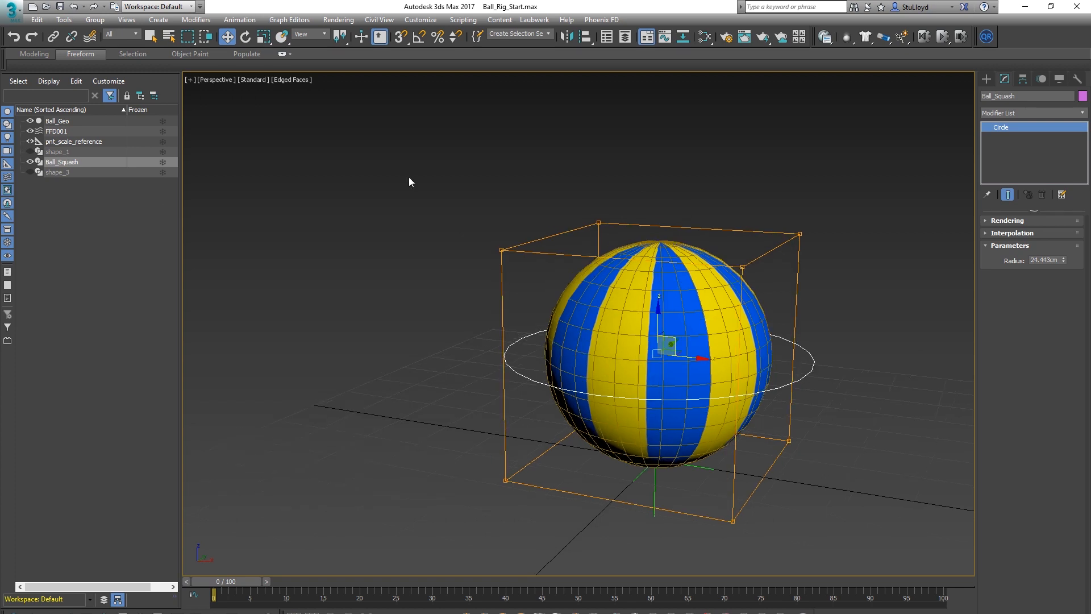
left_click(30, 131)
middle_click_drag(685, 413, 702, 421, "alt")
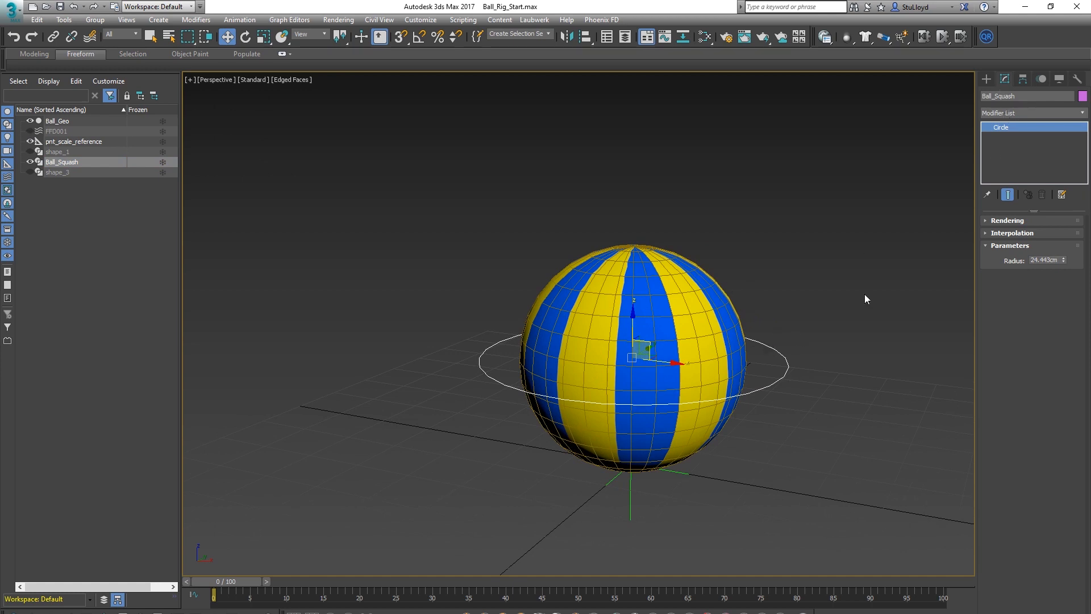
left_click(1083, 114)
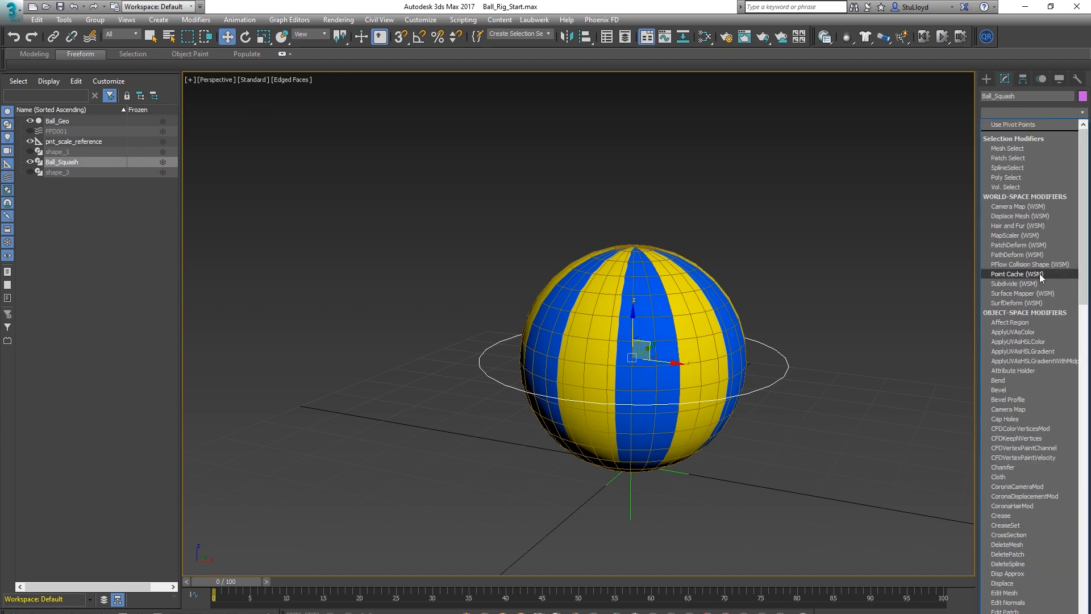
left_click(1021, 370)
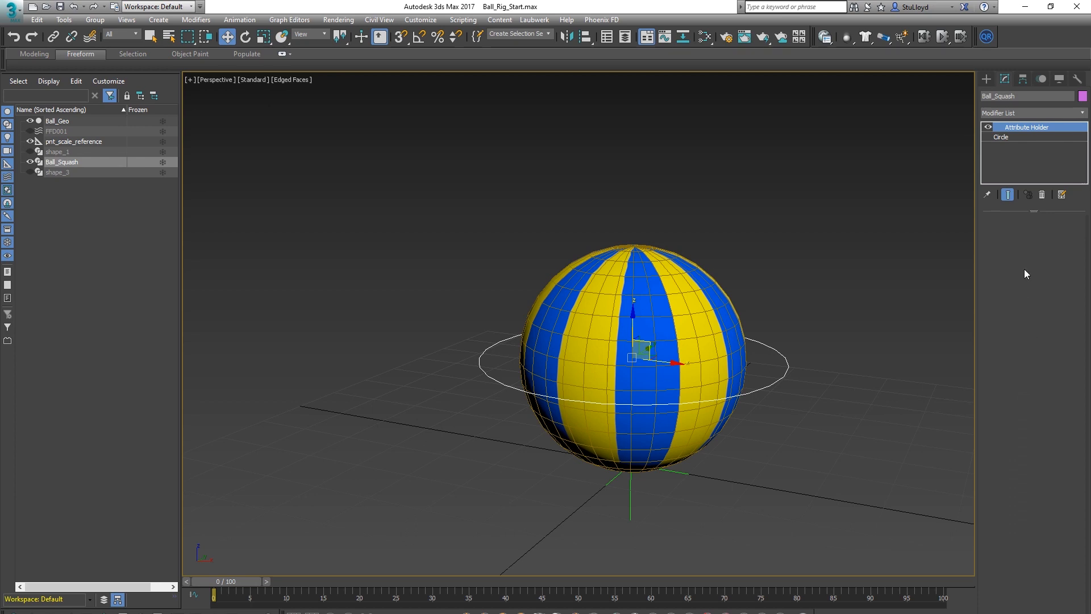
In the Parameter Editor, define a float attribute with the Slider UI type and name it Squash.
left_click(240, 20)
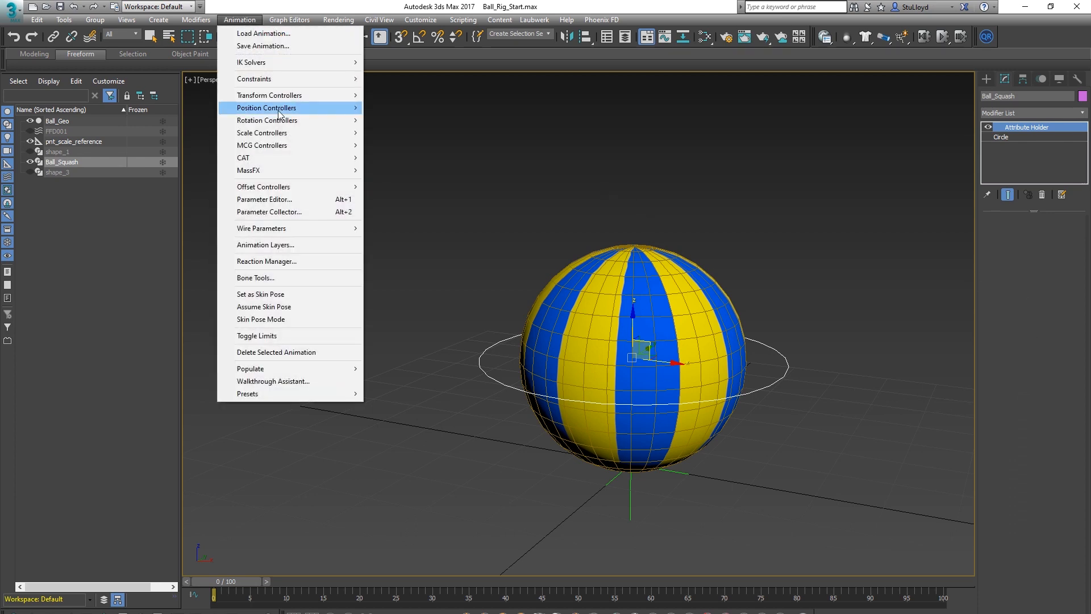
left_click(292, 199)
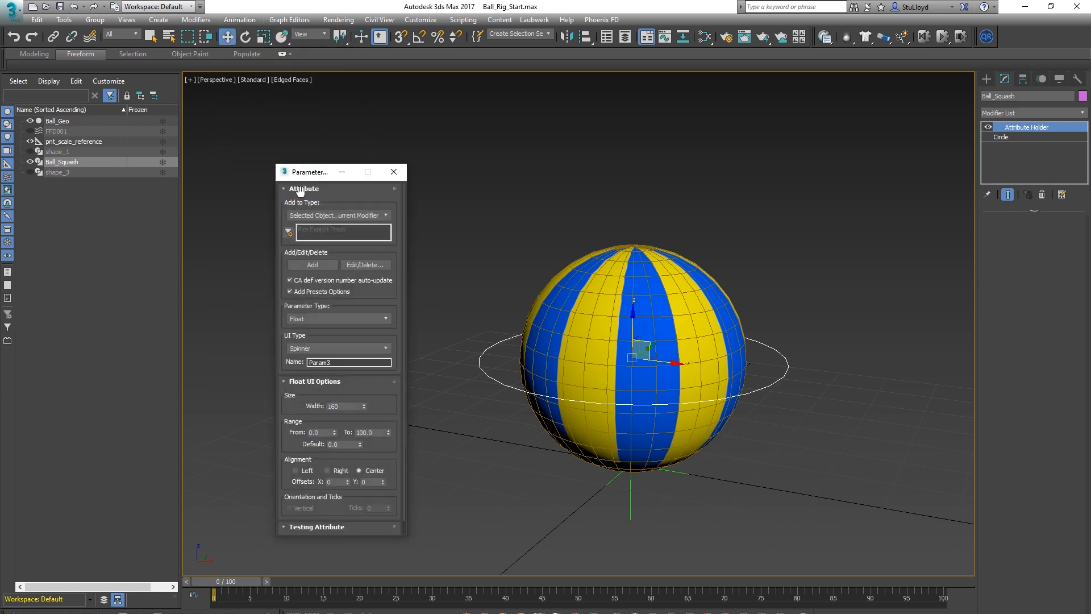
left_click_drag(313, 174, 285, 134)
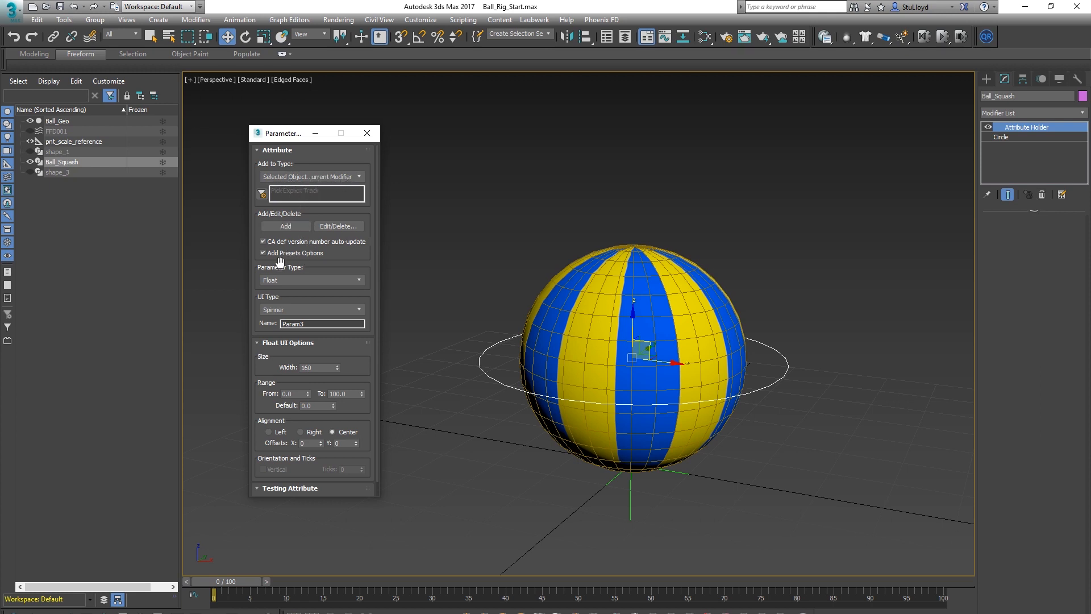
left_click(311, 312)
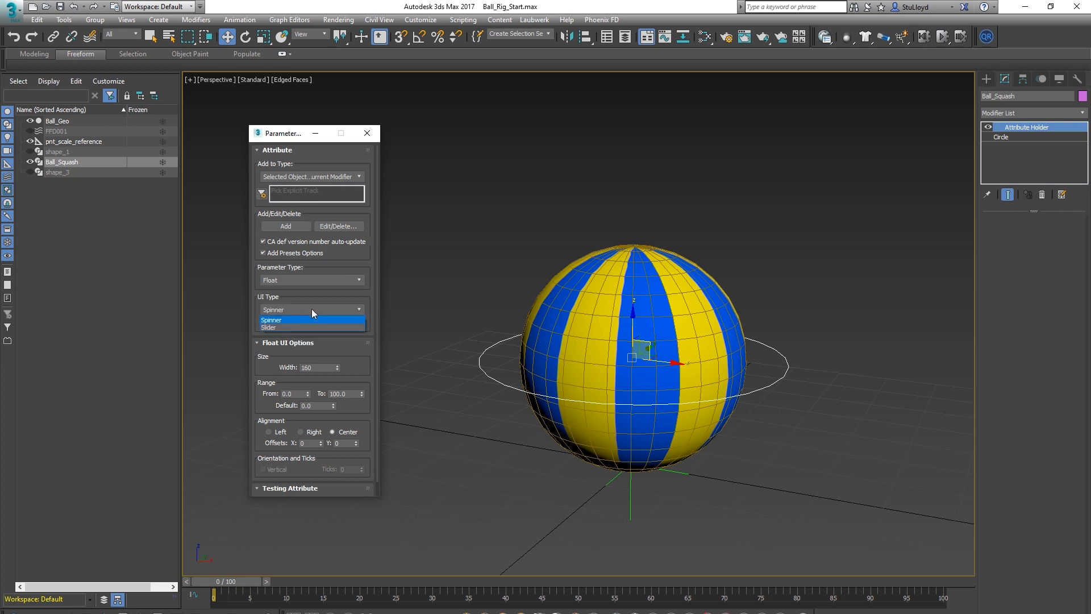
left_click(273, 328)
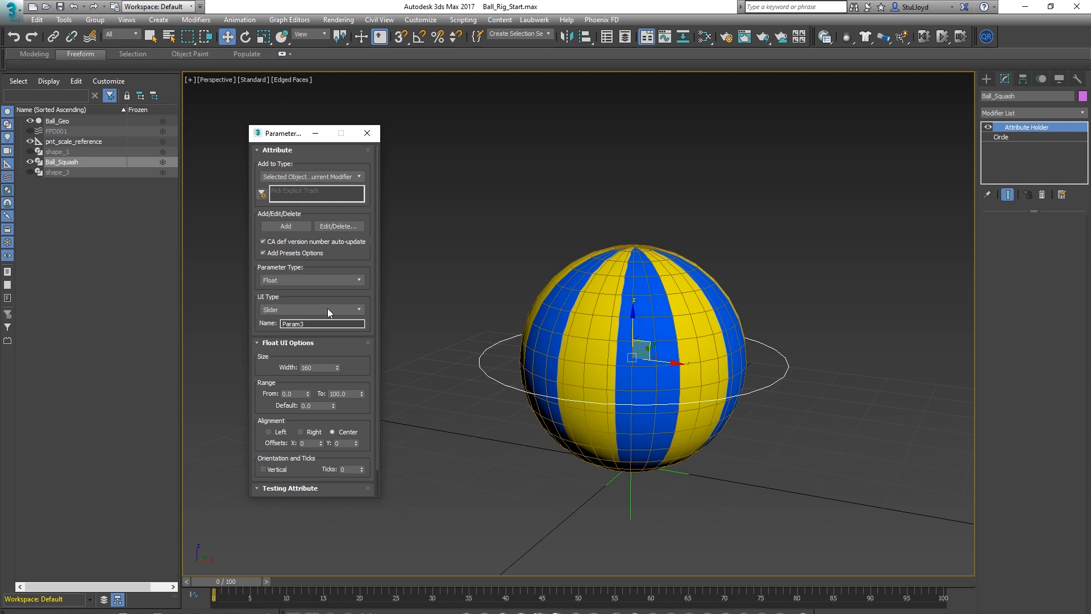
left_click_drag(324, 323, 247, 323)
type("Squash")
key("Return")
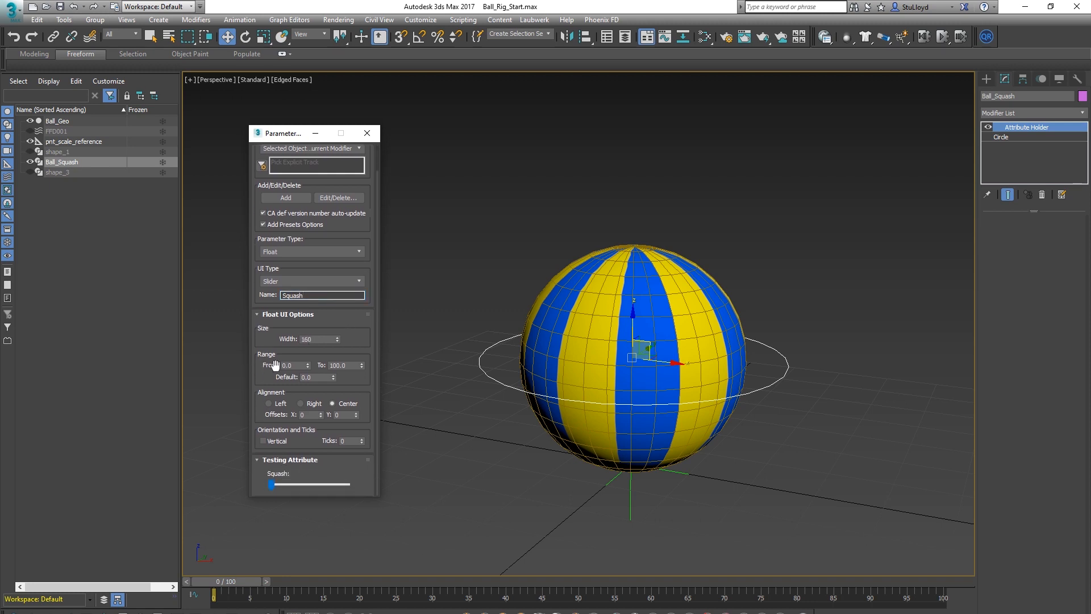
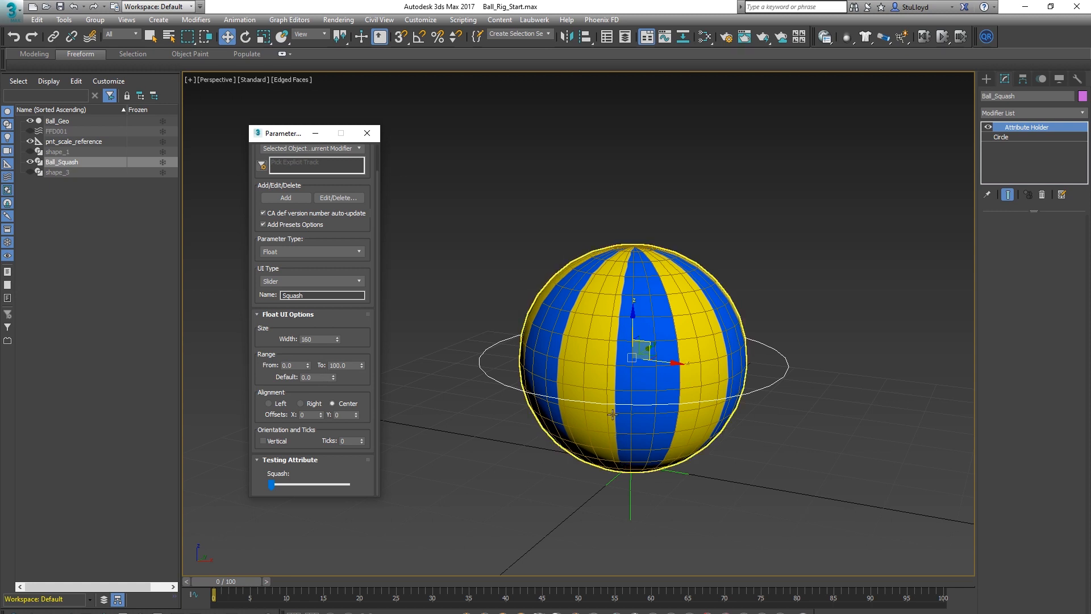
Set the Squash slider's range from 0.01 to 3 with a default of 1, and add the attribute to the Attribute Holder.
left_click(297, 365)
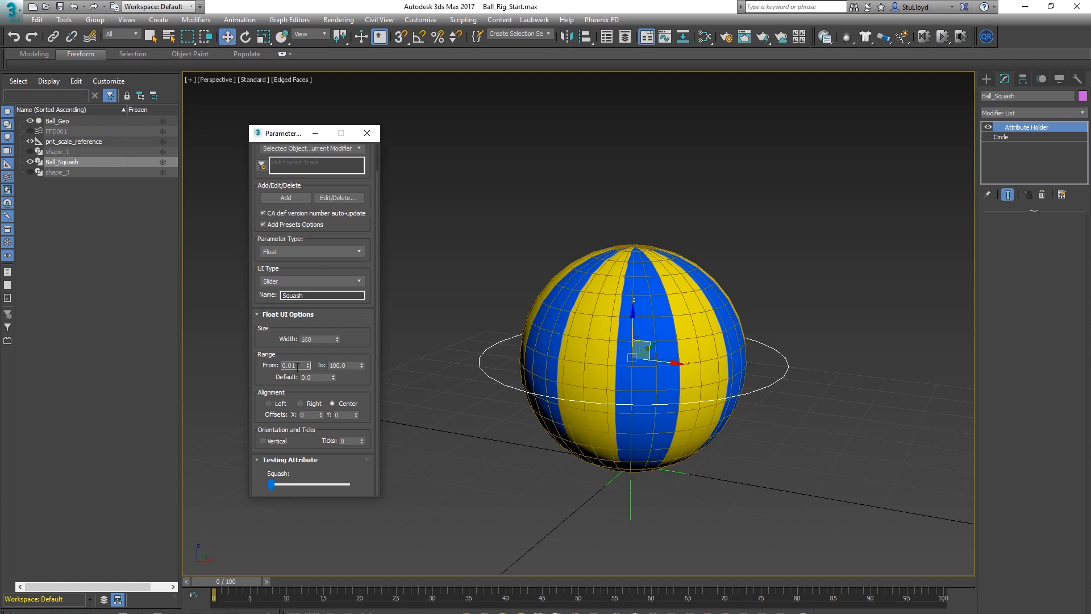
left_click(351, 364)
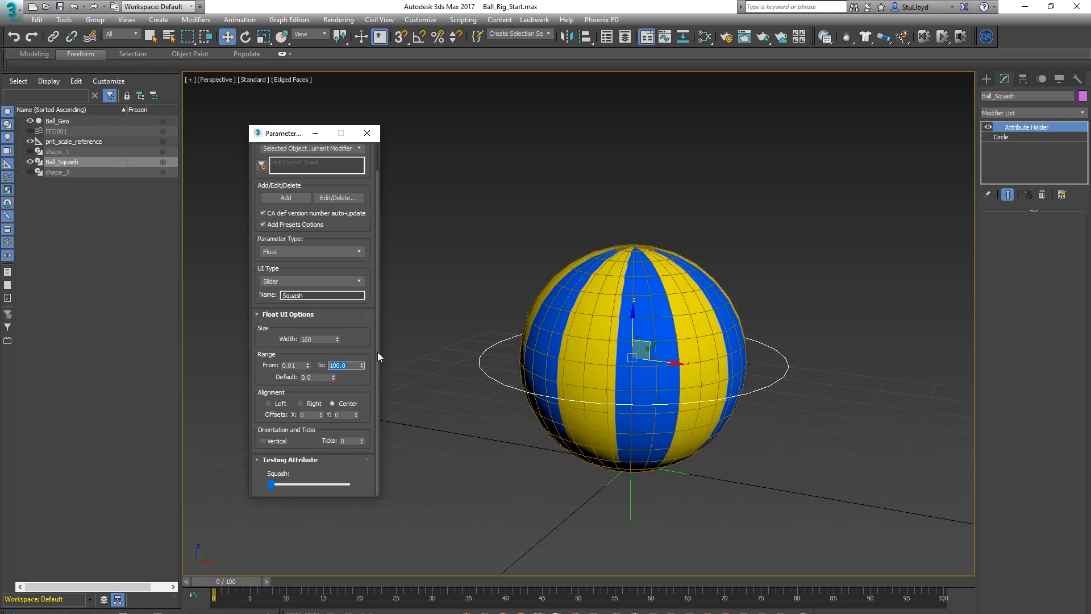
type("3")
key("Return")
double_click(312, 377)
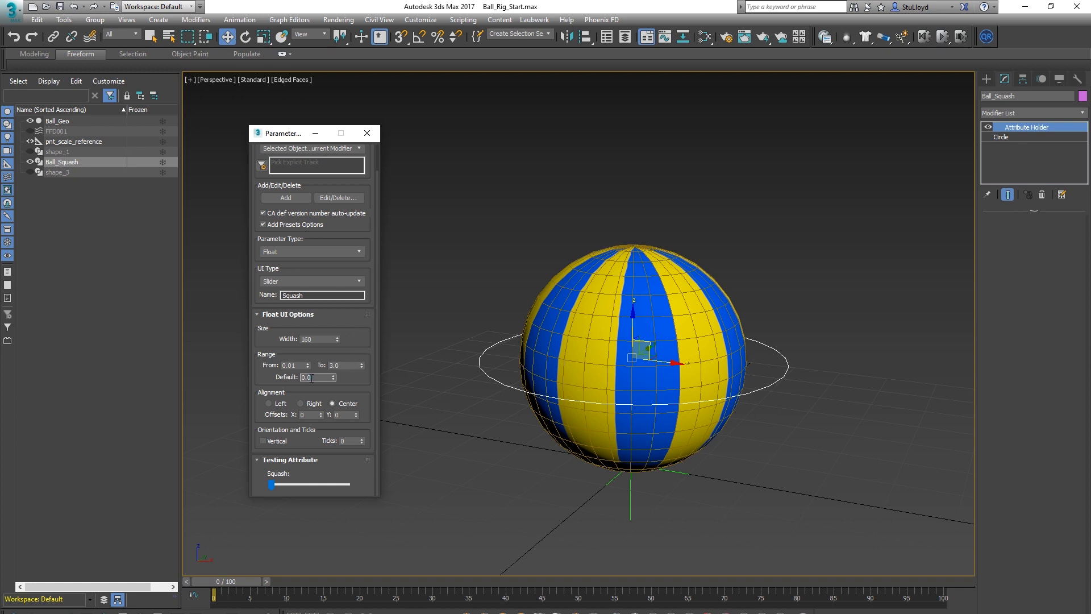
type("1")
key("Return")
left_click(285, 198)
left_click(367, 133)
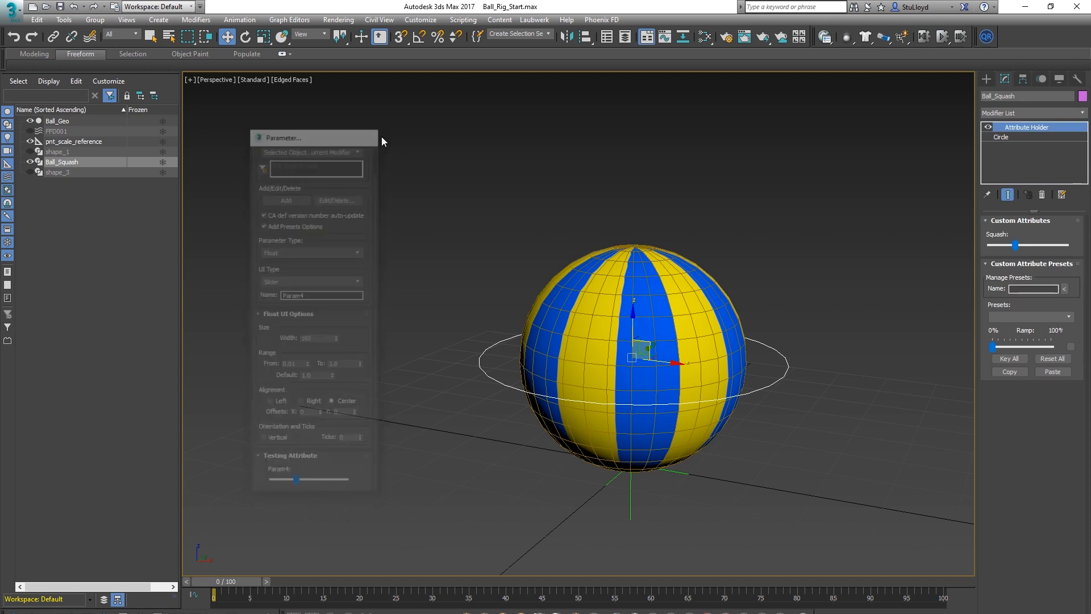
left_click_drag(1016, 245, 1052, 252)
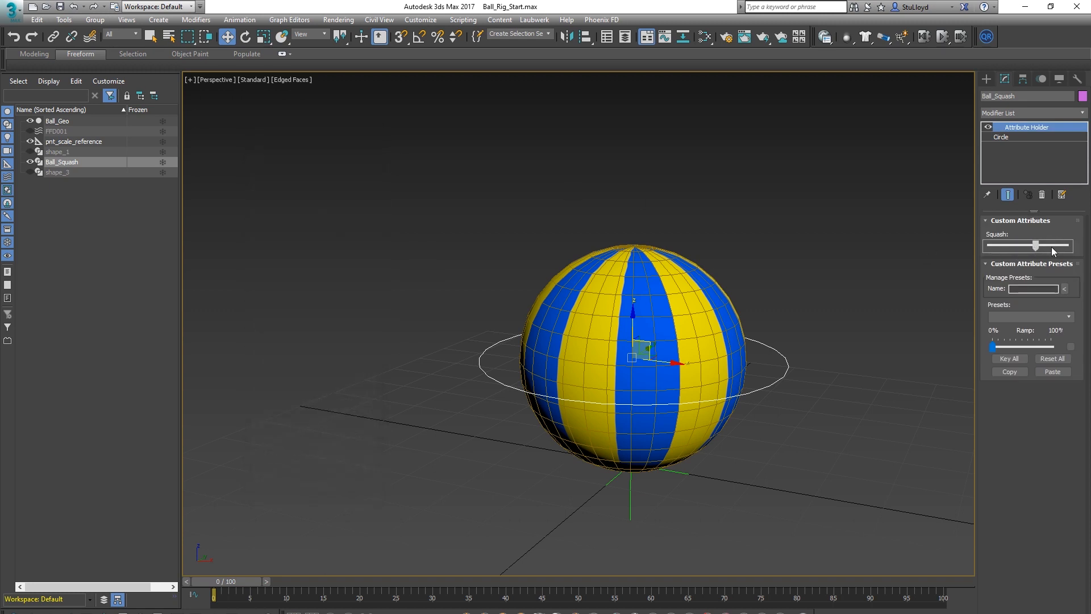
Open Parameter Wiring with Ball_Squash loaded on one side and the pnt_scale_reference helper on the other.
left_click(239, 20)
mouse_move(344, 233)
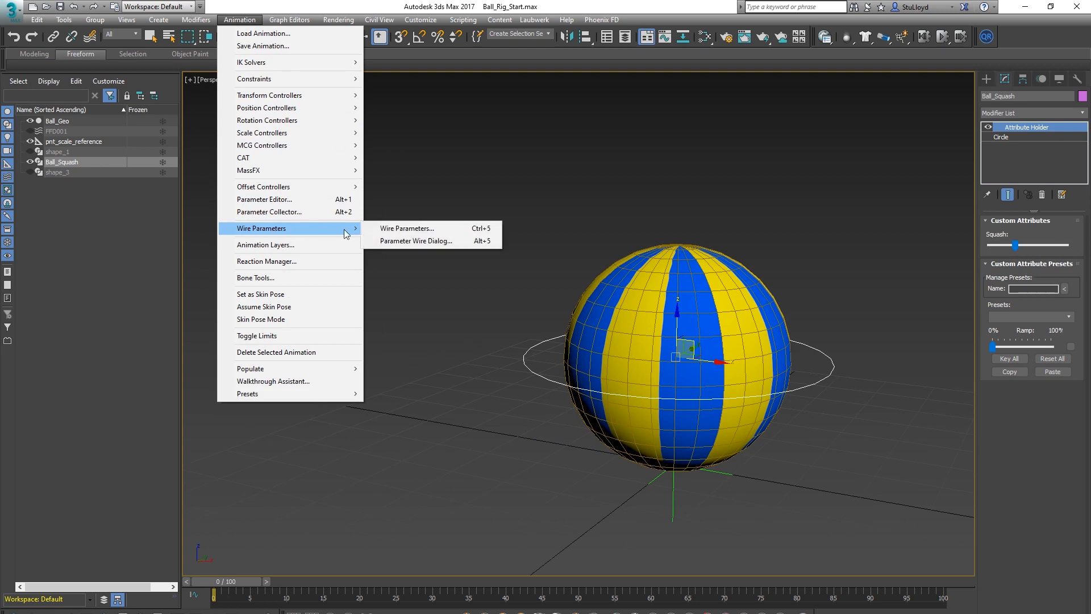
left_click(413, 241)
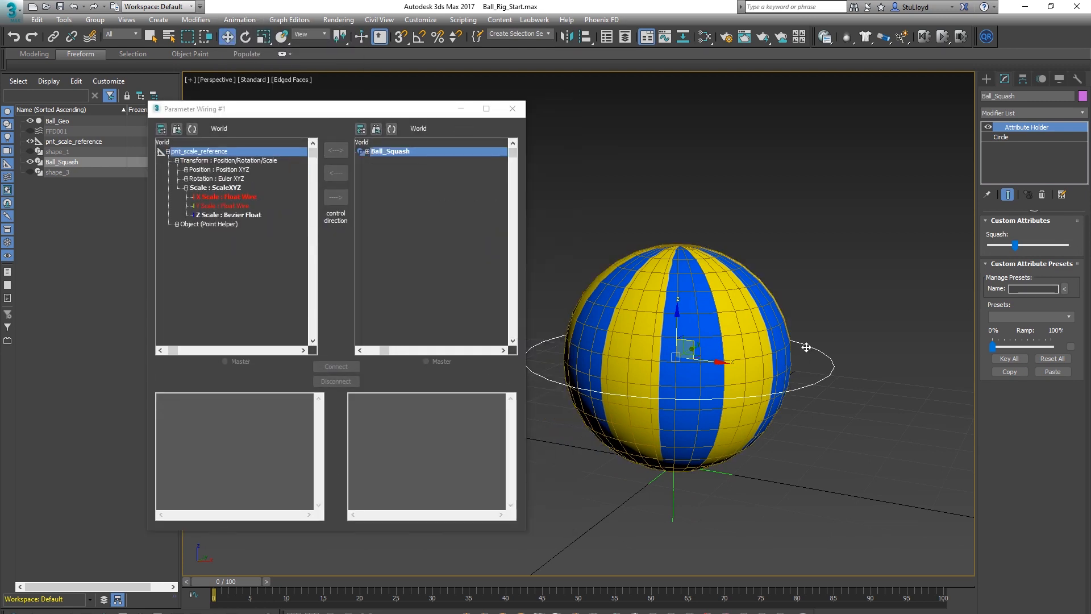
left_click(193, 129)
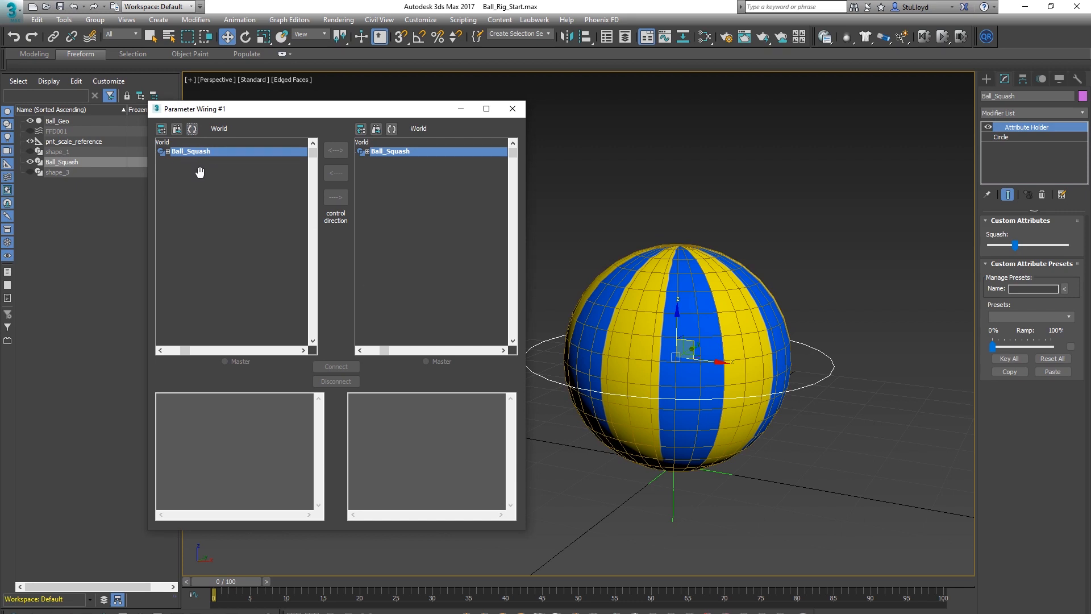
left_click(726, 475)
left_click(392, 128)
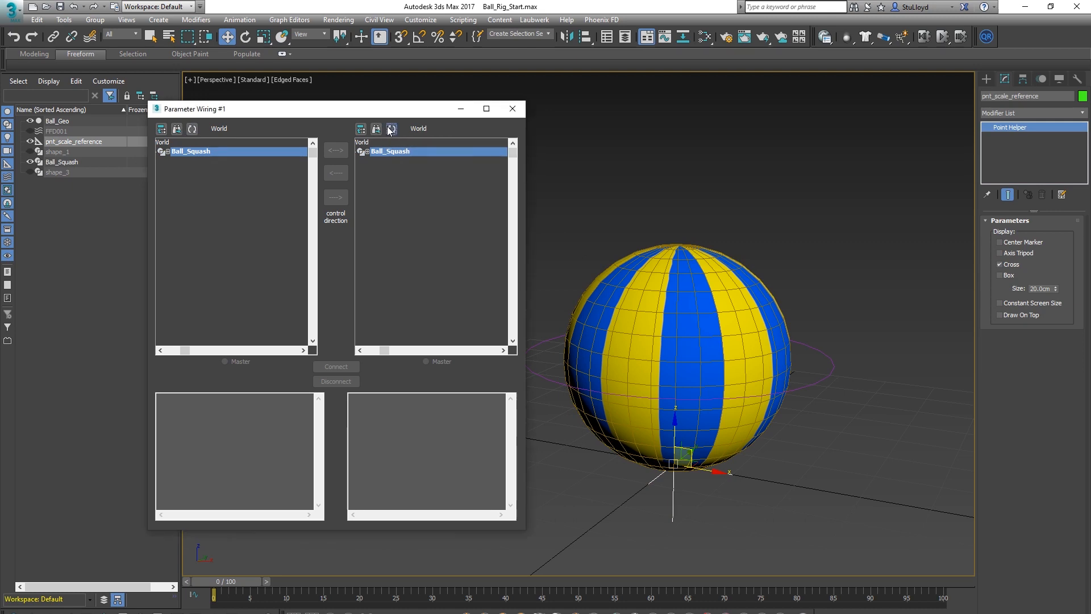
Wire Ball_Squash's squash attribute one-way to the Z Scale of pnt_scale_reference and close the wiring dialog.
left_click(167, 151)
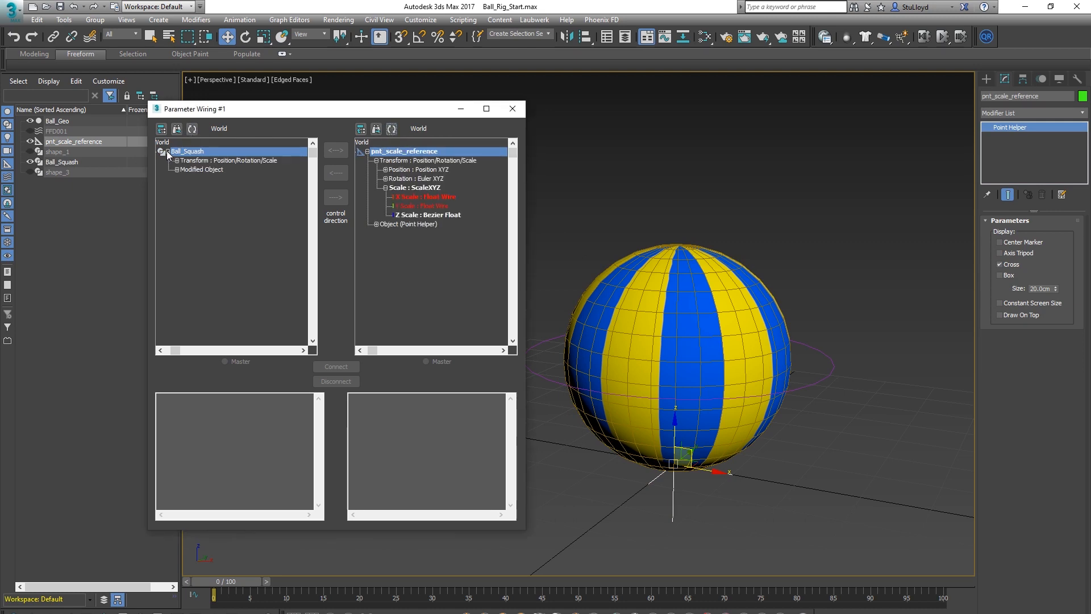
left_click(176, 169)
left_click(187, 179)
left_click(195, 188)
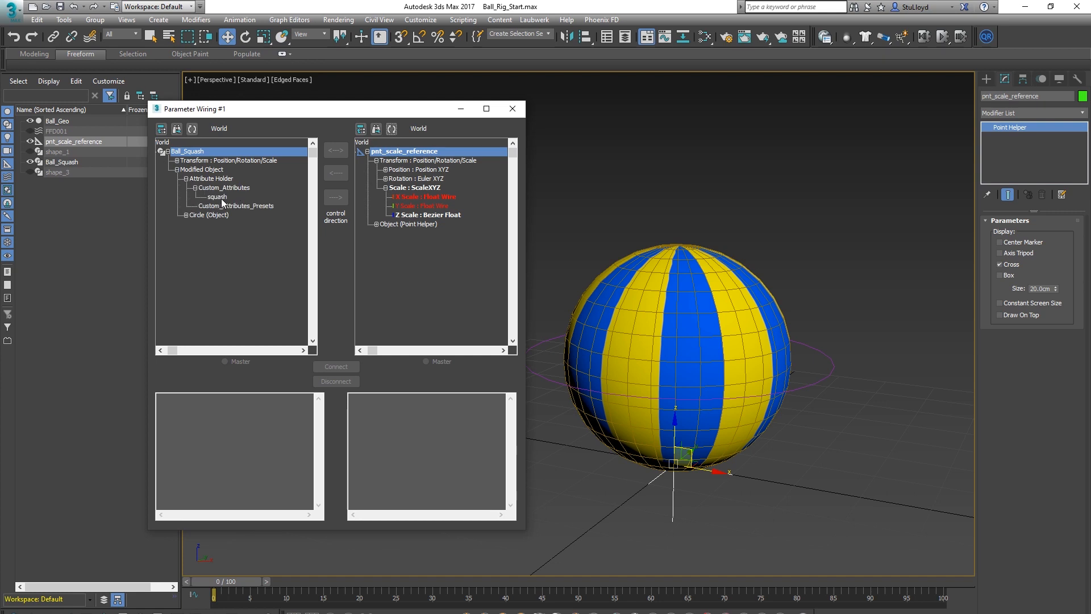
left_click(219, 197)
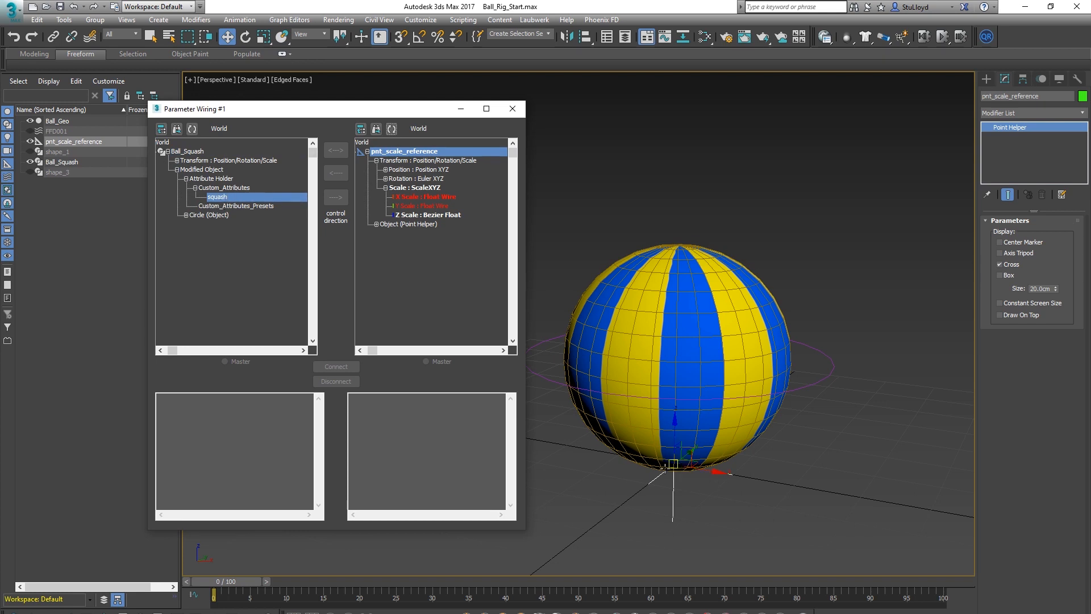
left_click(423, 214)
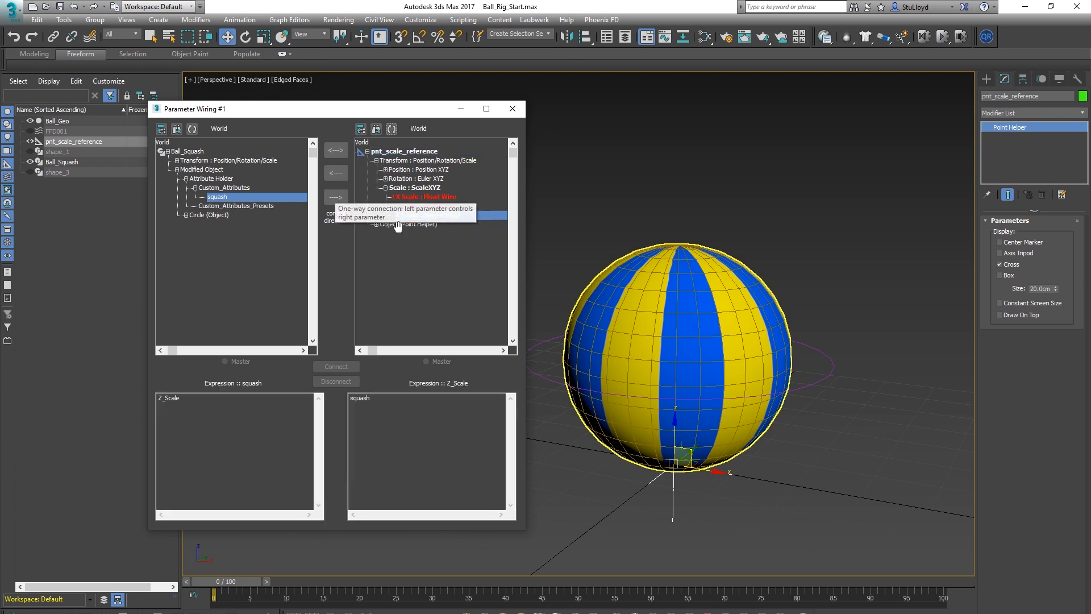
left_click(333, 201)
left_click(336, 367)
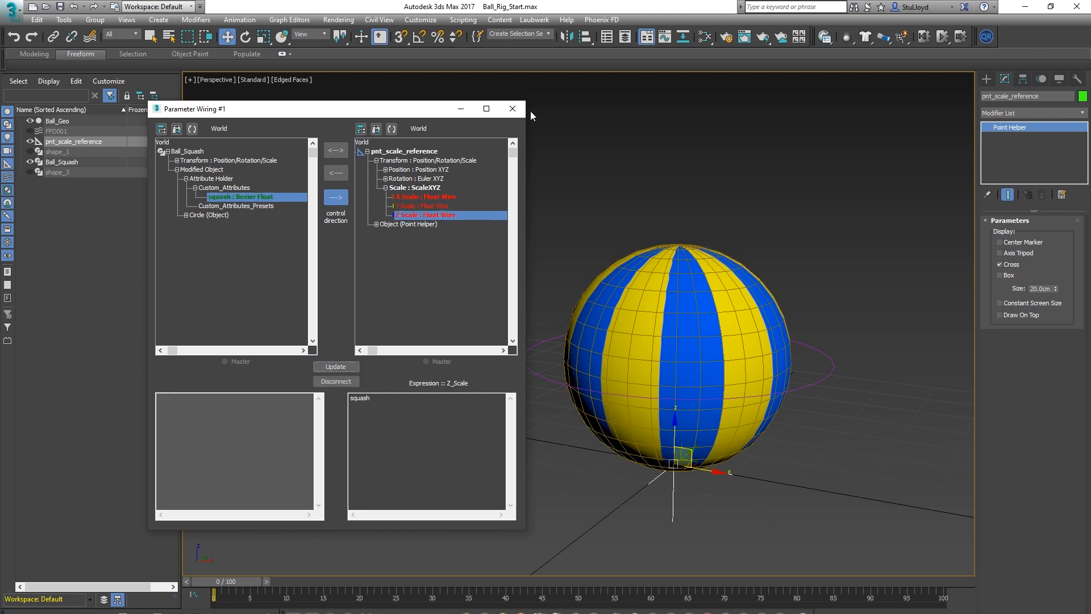
left_click(512, 109)
Select the Ball_Squash circle and make the FFD001 lattice visible again around the ball.
left_click(810, 346)
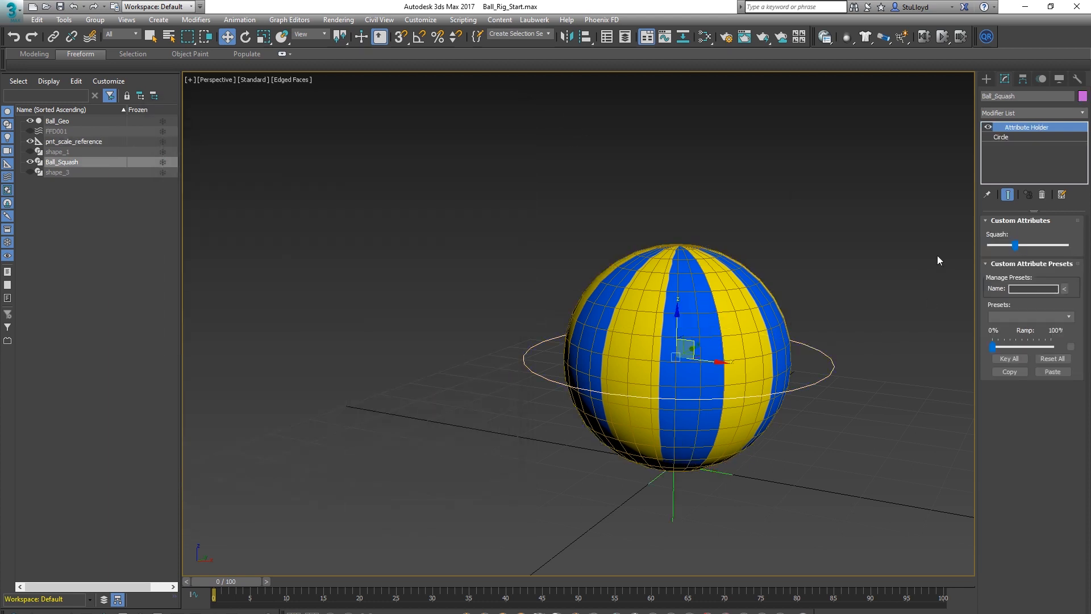
mouse_move(1015, 245)
left_mouse_down()
mouse_move(1048, 245)
mouse_move(993, 248)
mouse_move(1044, 246)
mouse_move(995, 247)
mouse_move(1045, 247)
mouse_move(1001, 246)
mouse_move(1016, 246)
left_mouse_up()
scroll(792, 341, "up", 1)
middle_click_drag(796, 335, 763, 331)
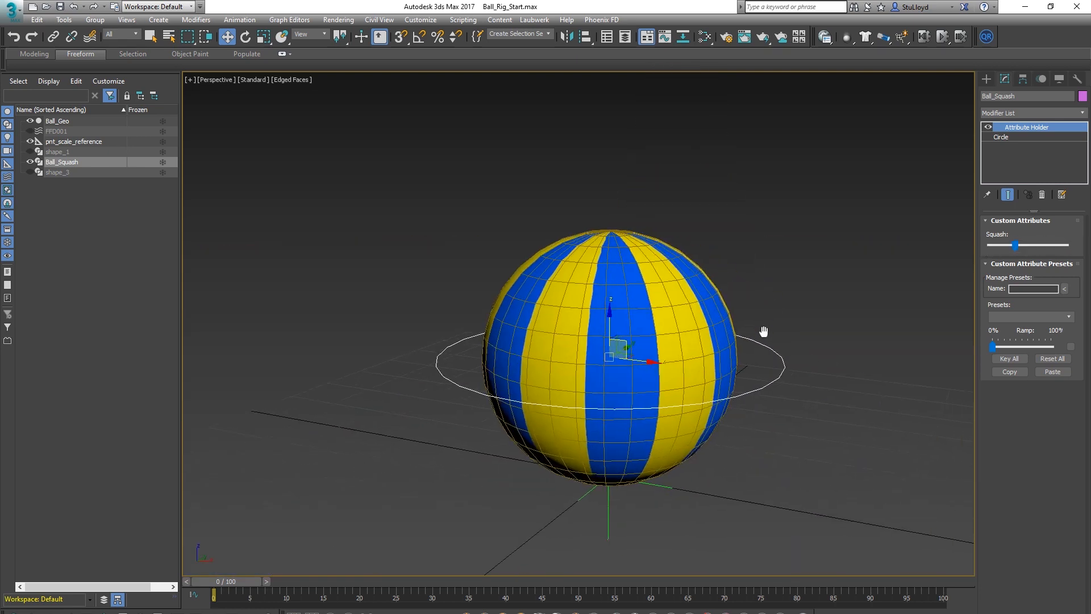
scroll(775, 328, "down", 2)
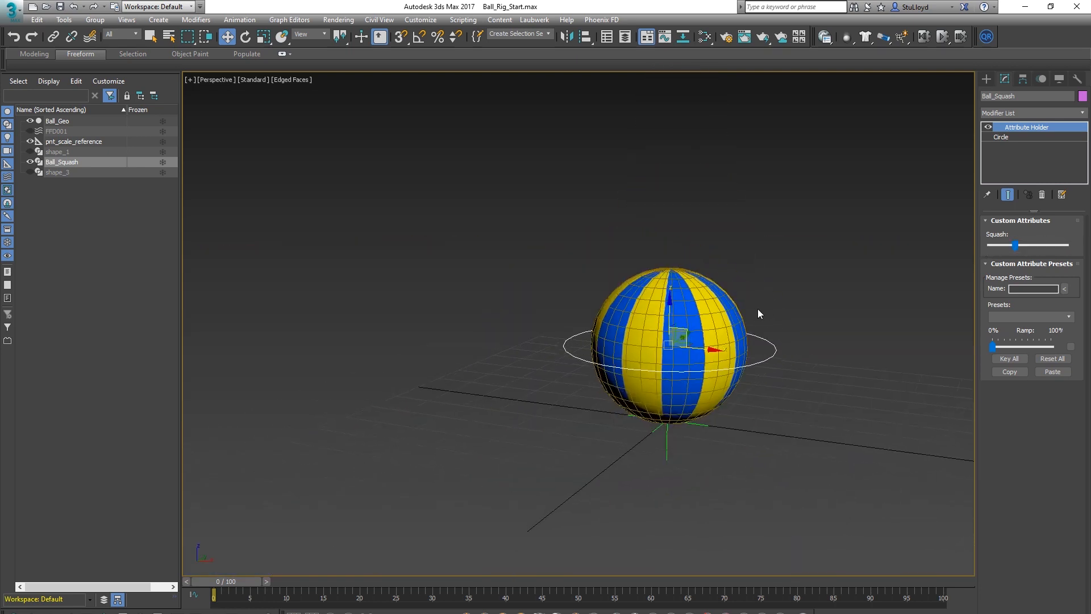
scroll(751, 352, "up", 3)
middle_click_drag(753, 353, 757, 357, "alt")
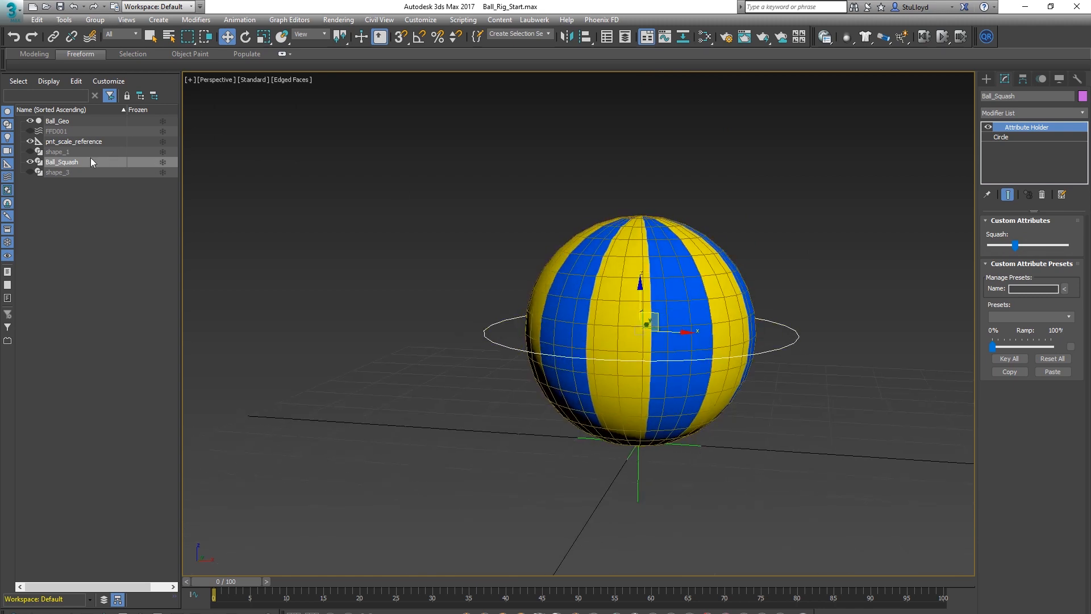
left_click(30, 131)
scroll(806, 313, "down", 3)
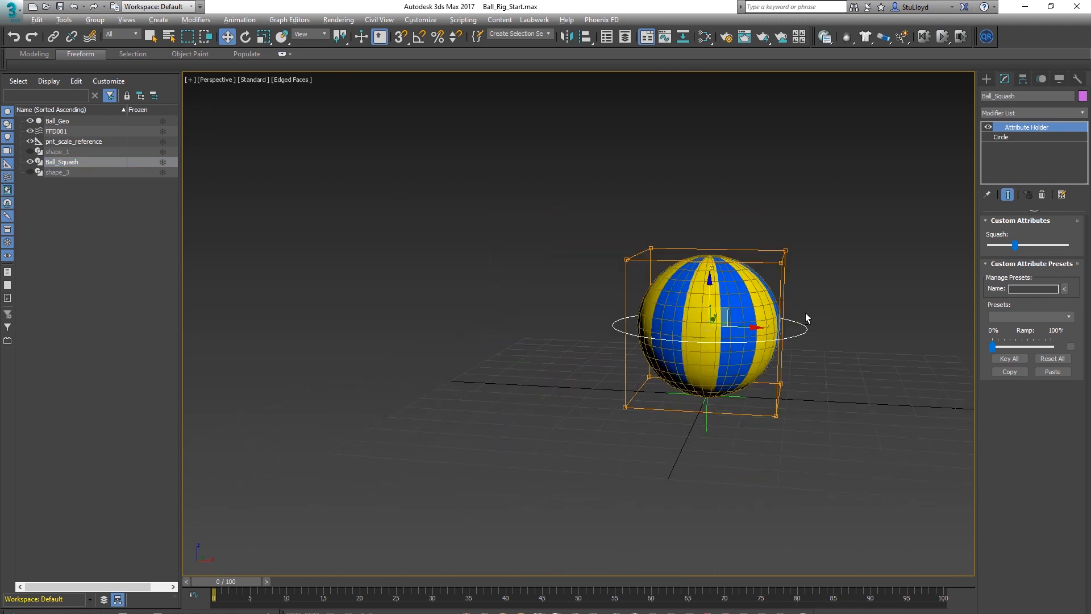
Try stretching the ball with the Squash slider and rotating the FFD001 lattice, and undo these changes.
left_click_drag(1017, 245, 1035, 246)
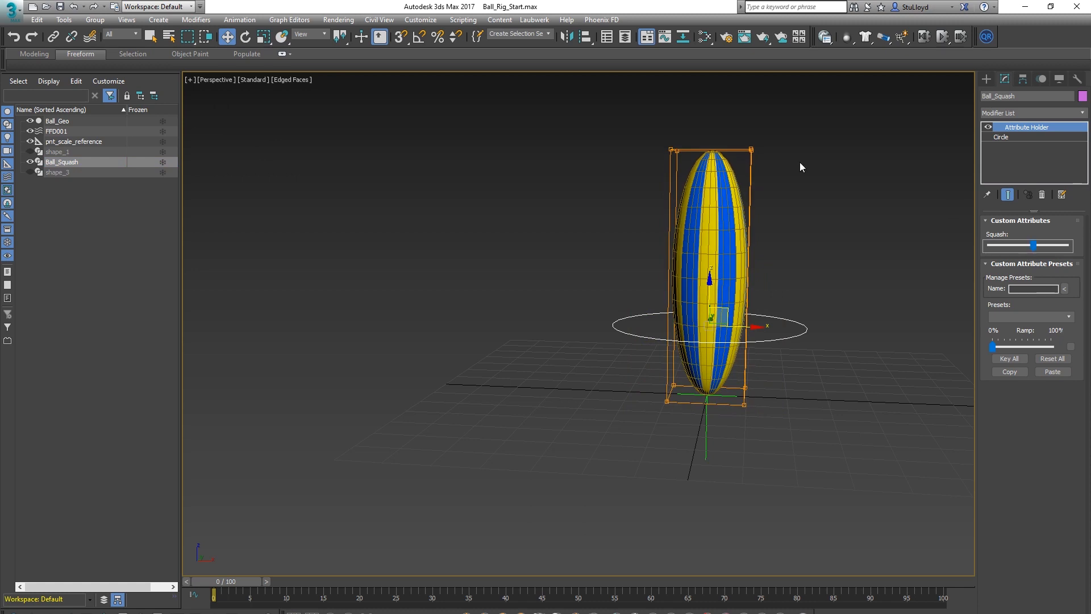
left_click(750, 152)
key("e")
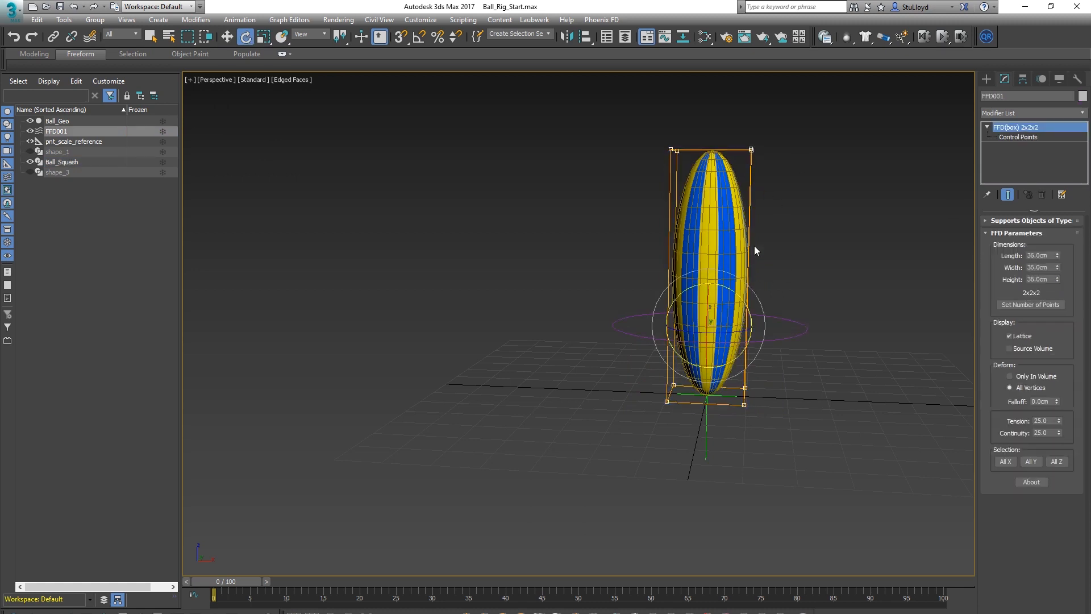
left_click_drag(740, 297, 785, 351)
key("ctrl+z")
key("ctrl+z")
key("ctrl+z")
Link the FFD001 lattice to the Ball_Squash circle as its parent, hide the lattice and clear the selection.
middle_click_drag(814, 315, 786, 326, "alt")
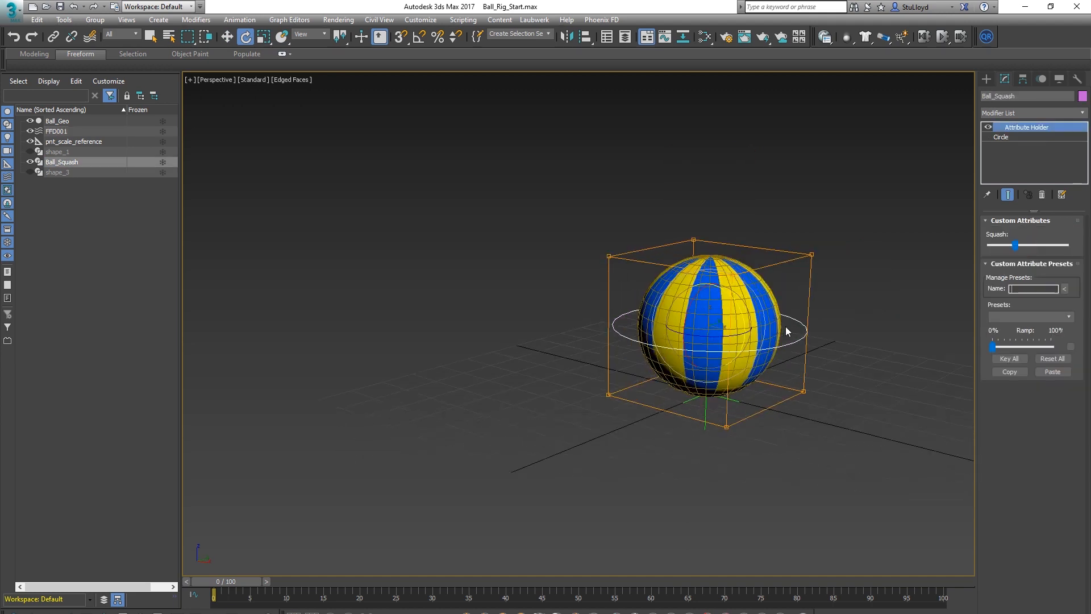
scroll(786, 331, "up", 3)
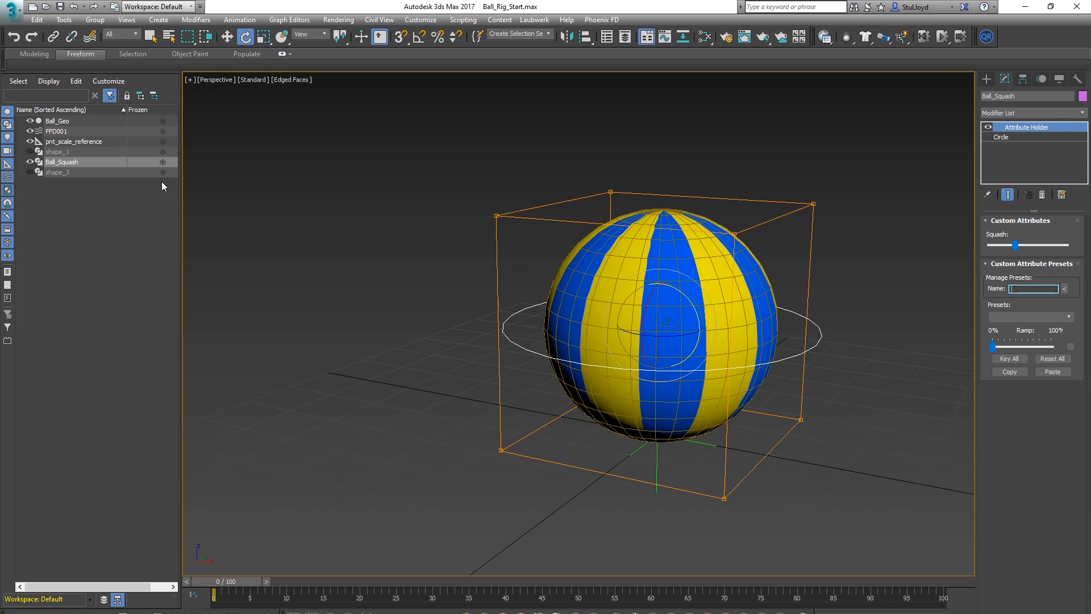
left_click(53, 36)
left_click_drag(813, 204, 837, 220)
left_click_drag(818, 336, 818, 336)
scroll(779, 360, "down", 3)
left_click(41, 141)
left_click(852, 282)
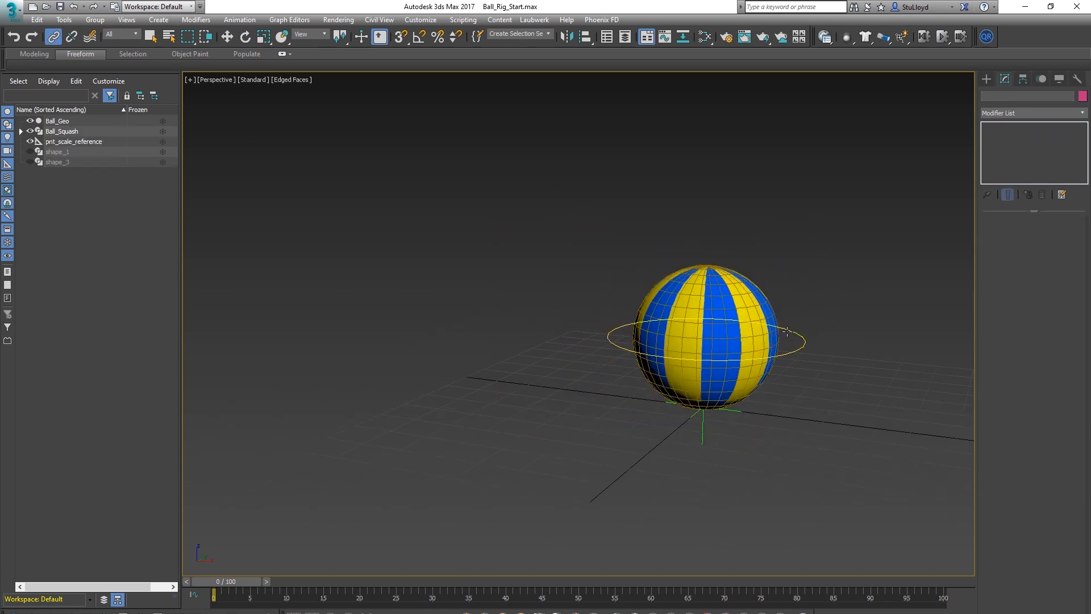
Try changing the Squash slider on the Ball_Squash circle and rotating the control, and clear the selection.
left_click(783, 330)
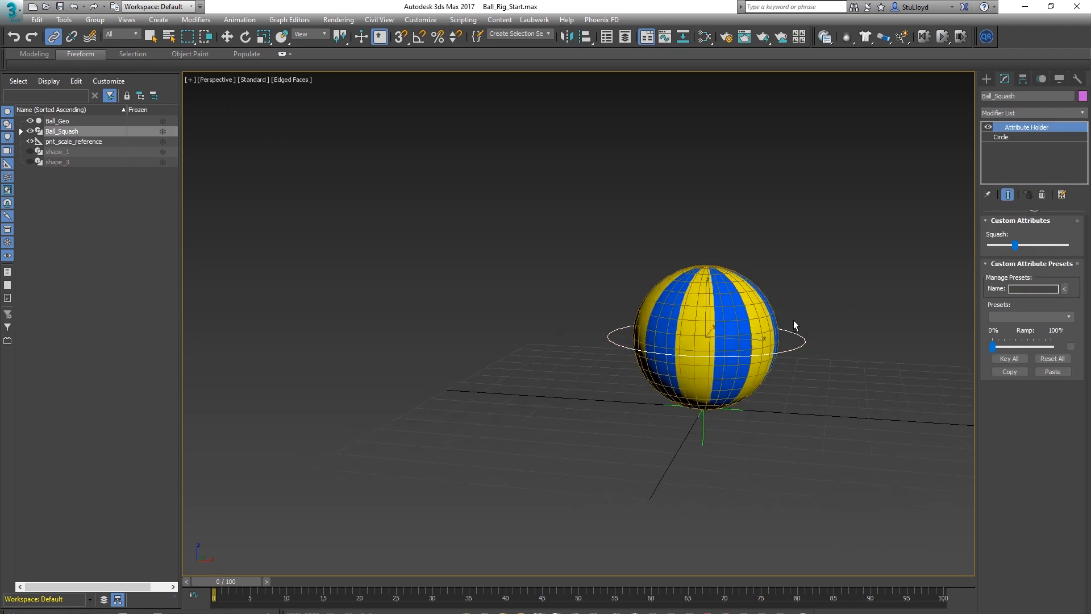
scroll(809, 332, "up", 4)
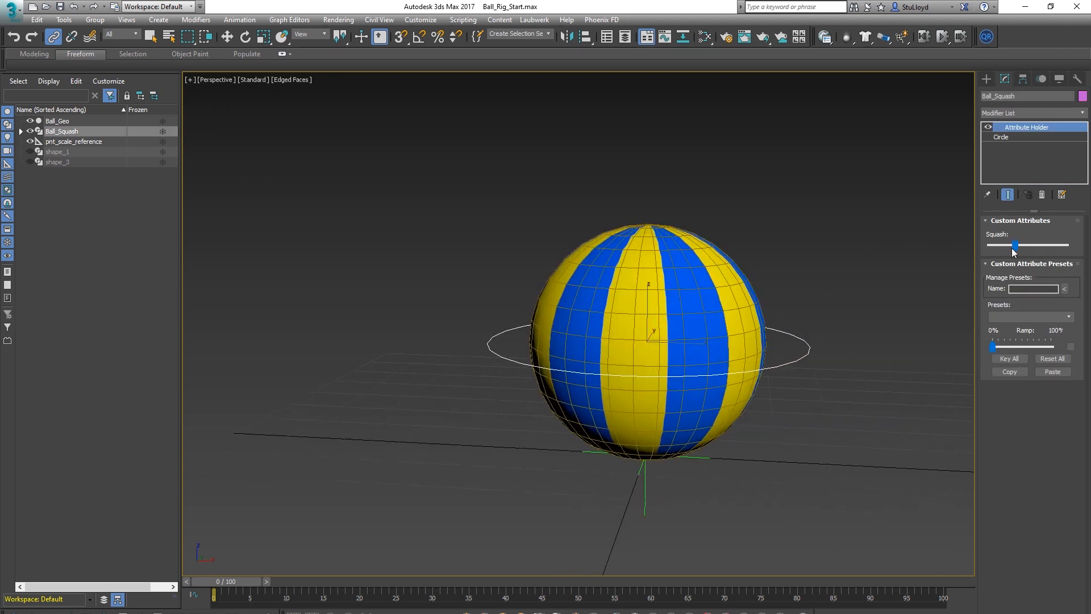
left_click_drag(1016, 246, 1033, 245)
key("e")
left_click_drag(670, 319, 658, 356)
middle_click_drag(658, 356, 632, 340, "alt")
left_click_drag(632, 340, 665, 333)
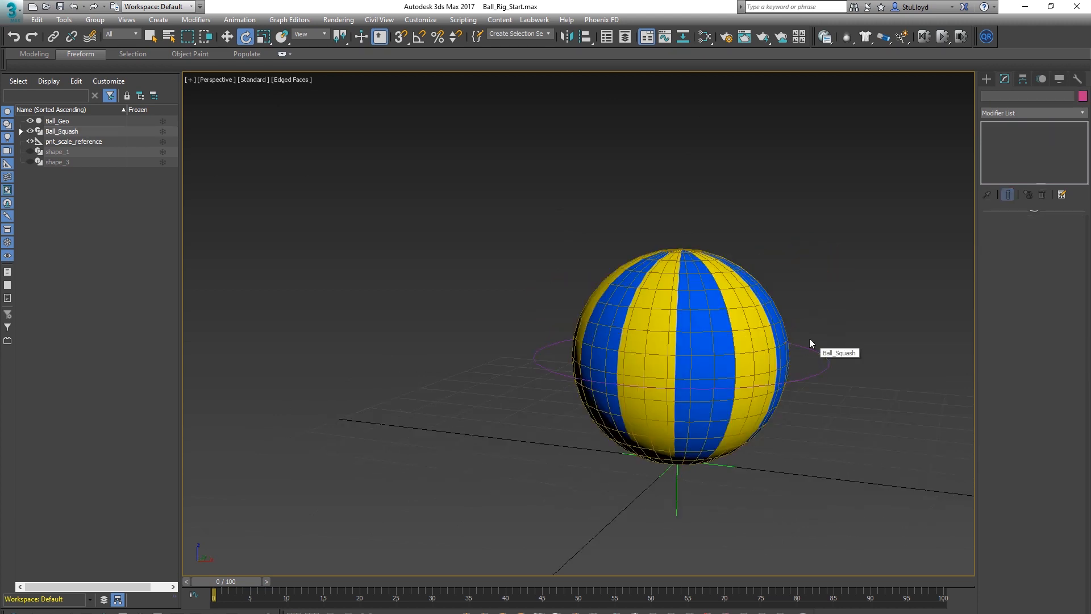
mouse_move(726, 360)
middle_mouse_down("alt")
mouse_move(768, 373)
mouse_move(701, 356)
mouse_move(724, 367)
middle_mouse_up("alt")
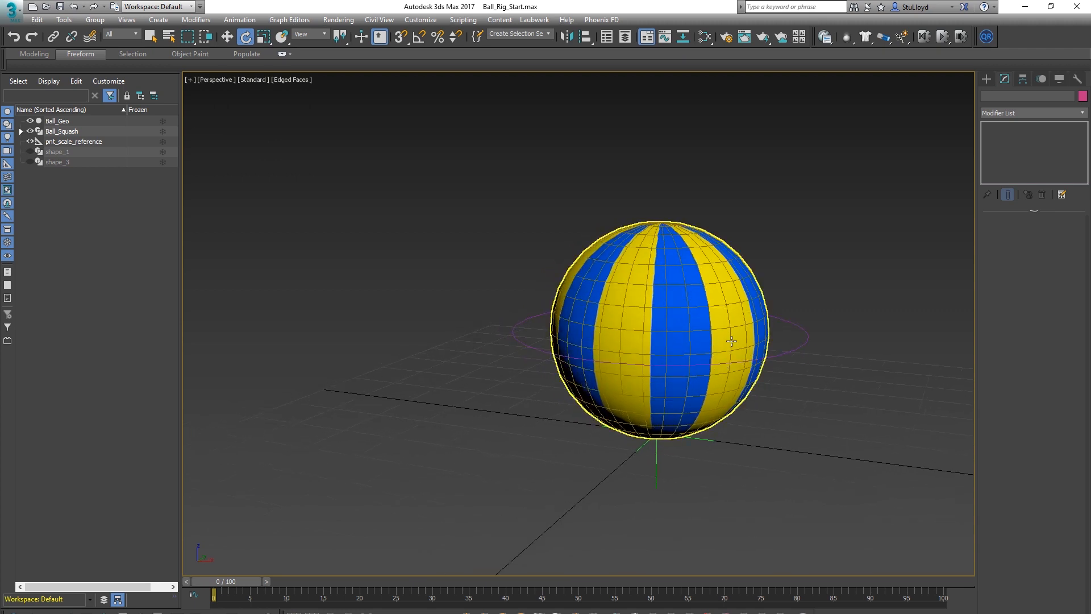
Unhide the shape_1 and shape_3 arrow splines at the base of the ball.
left_click(30, 152)
left_click(30, 162)
middle_click_drag(670, 409, 657, 423, "alt")
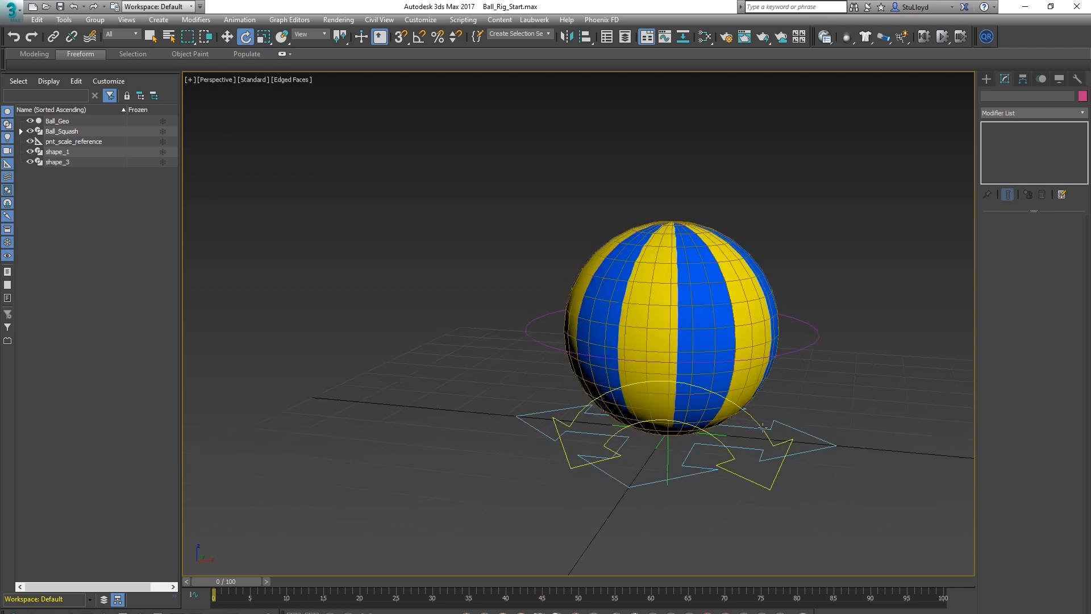
Rename the four-way arrow spline shape_1 as Ball_Pos.
left_click(810, 436)
middle_click_drag(811, 435, 676, 446, "alt")
left_click(1011, 96)
type("B")
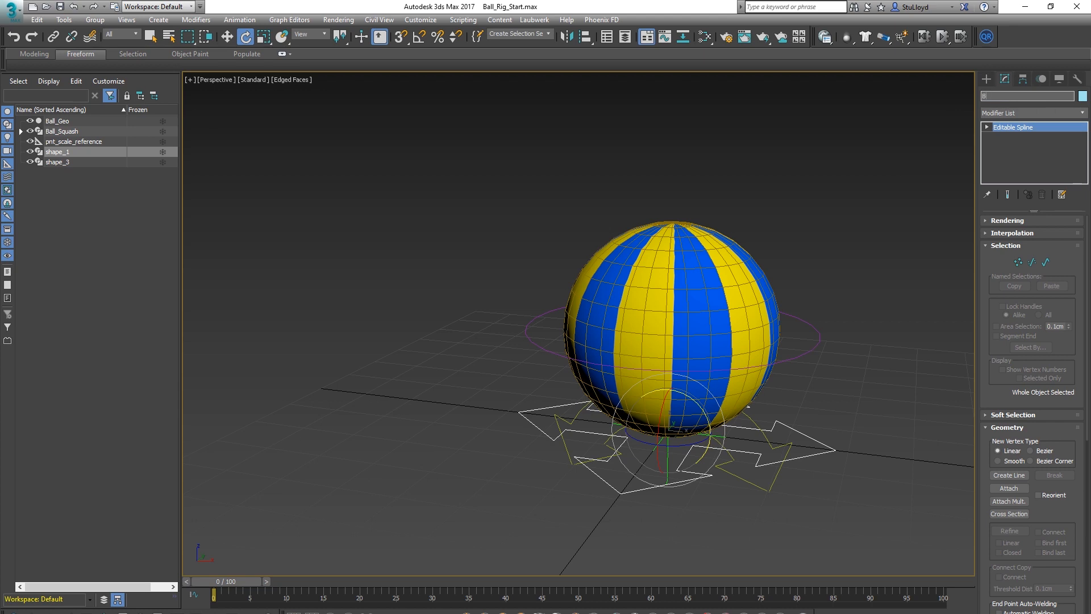
type("all_Pos")
key("Return")
Rename the curved double-arrow spline shape_3 as Ball_Rot.
left_click(737, 415)
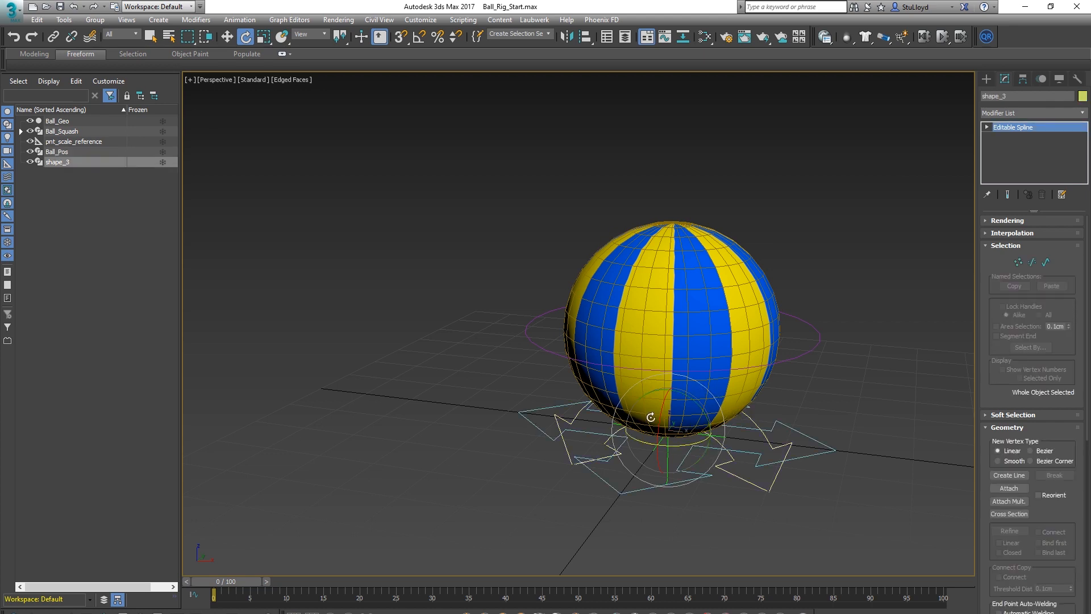
left_click(1009, 96)
type("Ball_Rot")
key("Return")
Move the Ball_Rot arrow up above the ball and rotate it with angle snap turned on.
middle_click_drag(688, 364, 669, 384, "alt")
key("w")
left_click_drag(669, 398, 677, 190)
middle_click_drag(676, 190, 724, 270, "alt")
key("e")
key("a")
left_click_drag(635, 233, 584, 219)
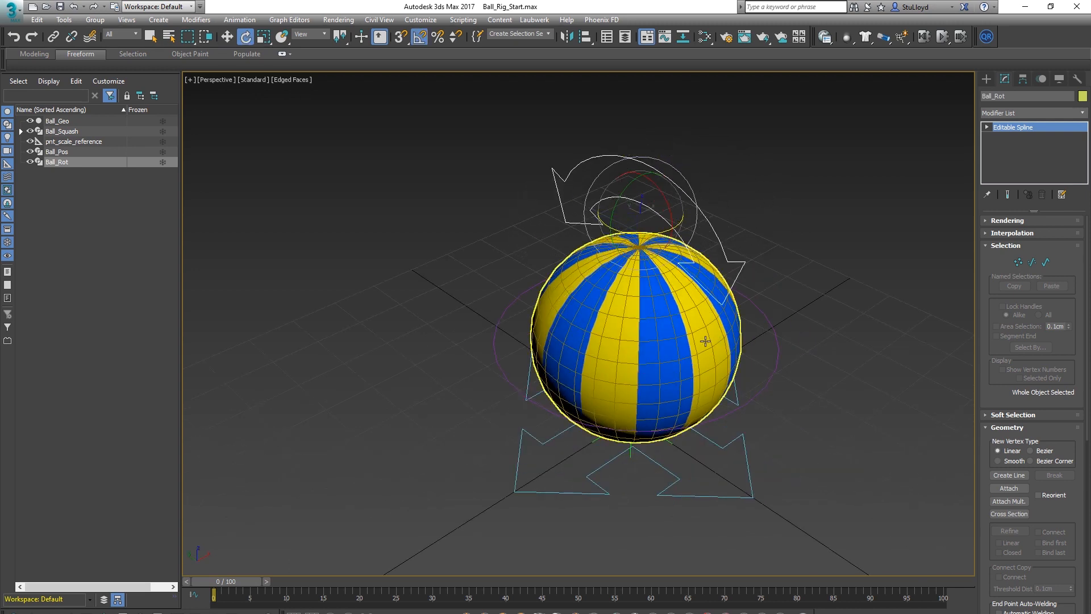
Link Ball_Geo to the Ball_Rot arrow as its parent.
scroll(704, 341, "down", 3)
middle_click_drag(704, 341, 700, 314, "alt")
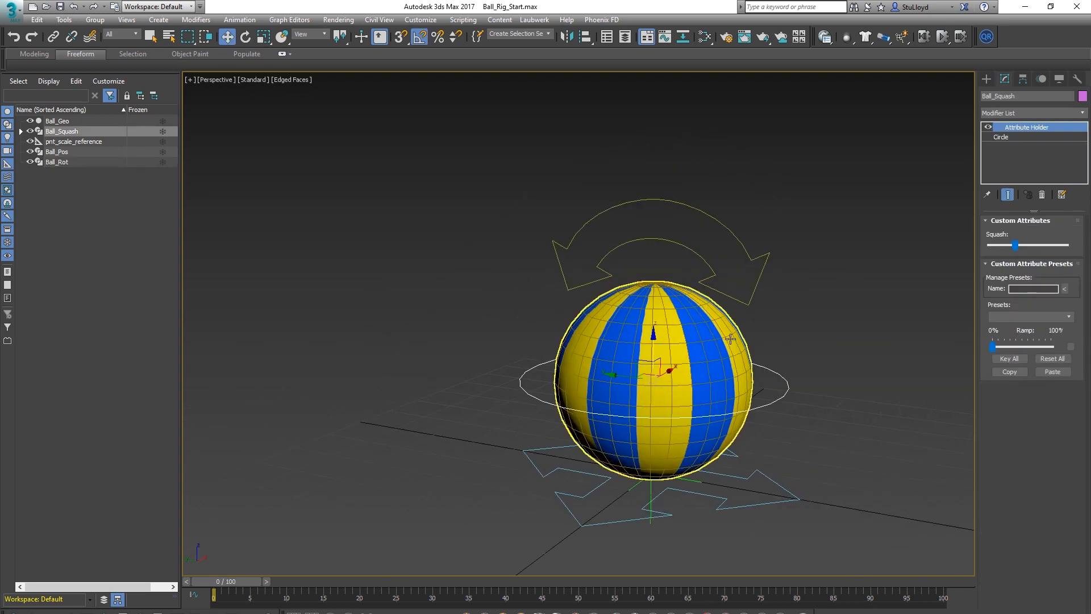
middle_click_drag(796, 362, 763, 332, "alt")
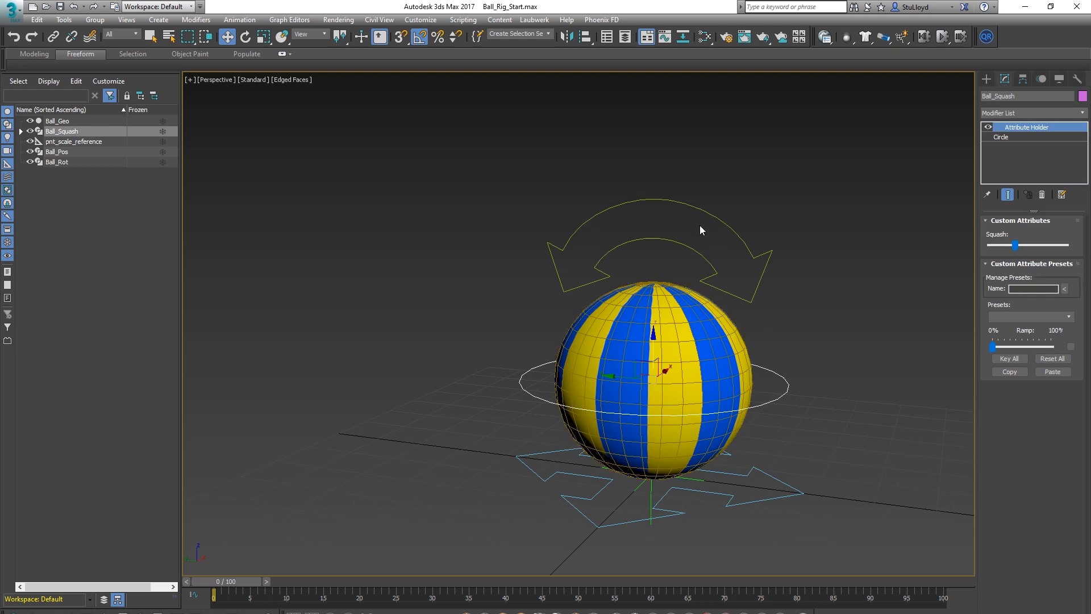
left_click(715, 256)
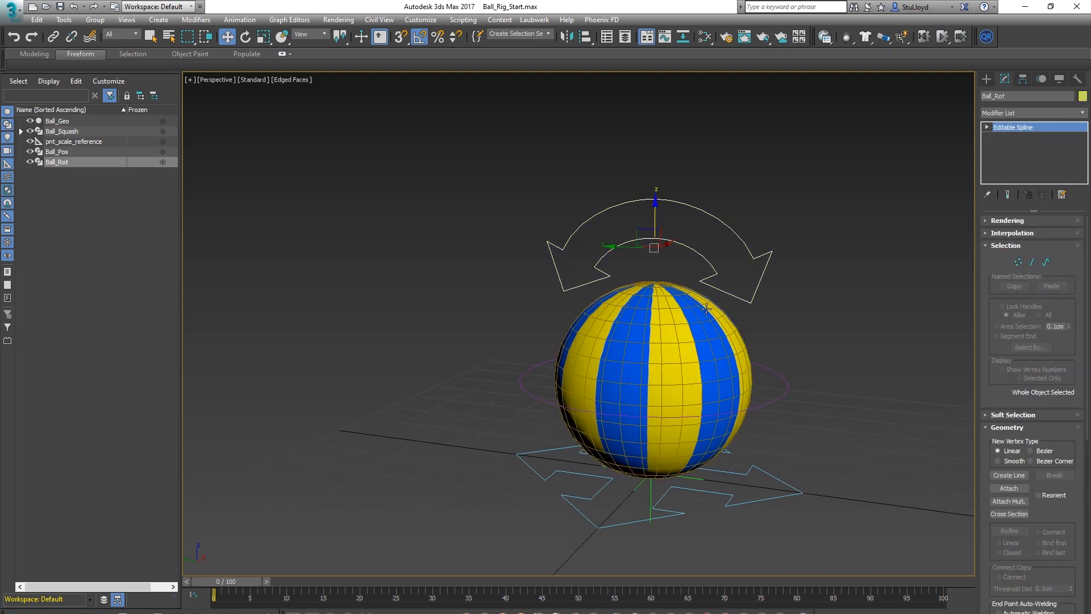
left_click(675, 298)
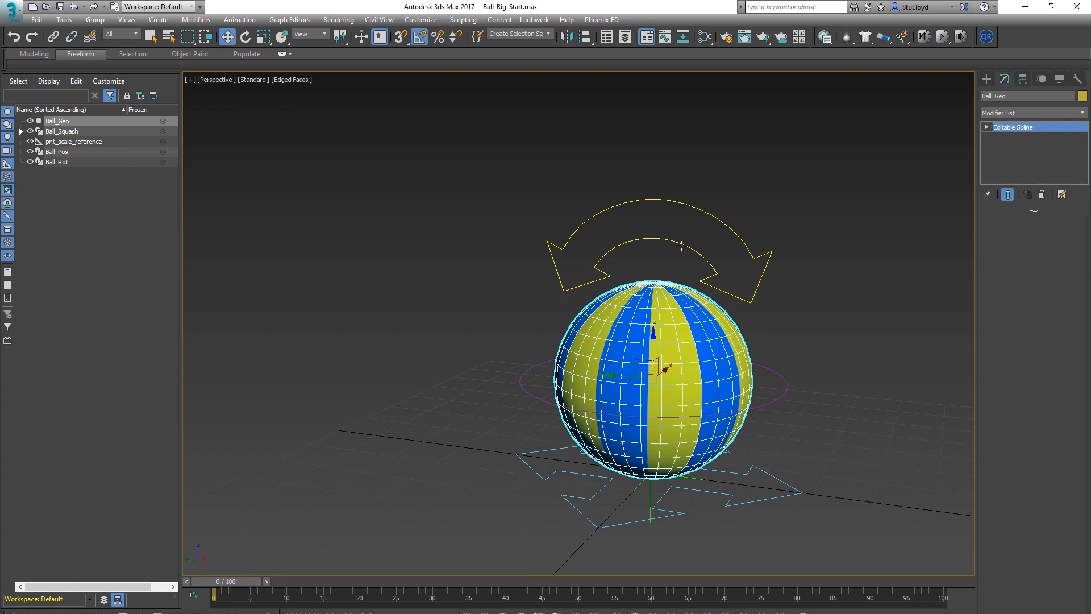
left_click(699, 274)
left_click(52, 37)
left_click_drag(660, 309, 712, 275)
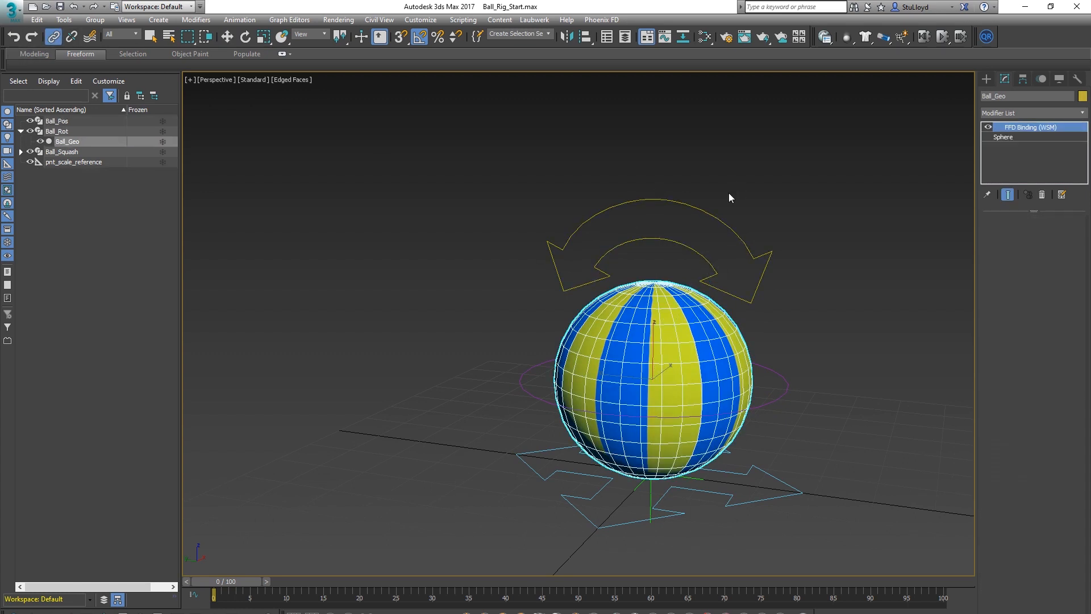
Try rotating the Ball_Rot arrow, and unlink Ball_Geo from it.
left_click(708, 276)
key("e")
mouse_move(689, 224)
left_mouse_down()
mouse_move(694, 244)
mouse_move(689, 226)
mouse_move(595, 166)
mouse_move(687, 236)
left_mouse_up()
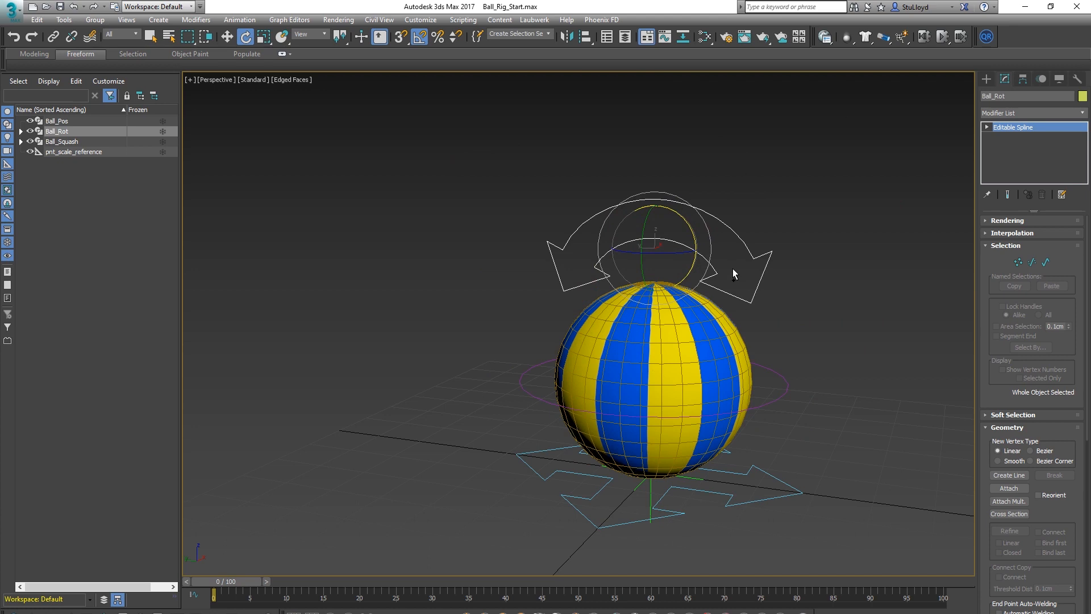
left_click(693, 326)
left_click(71, 36)
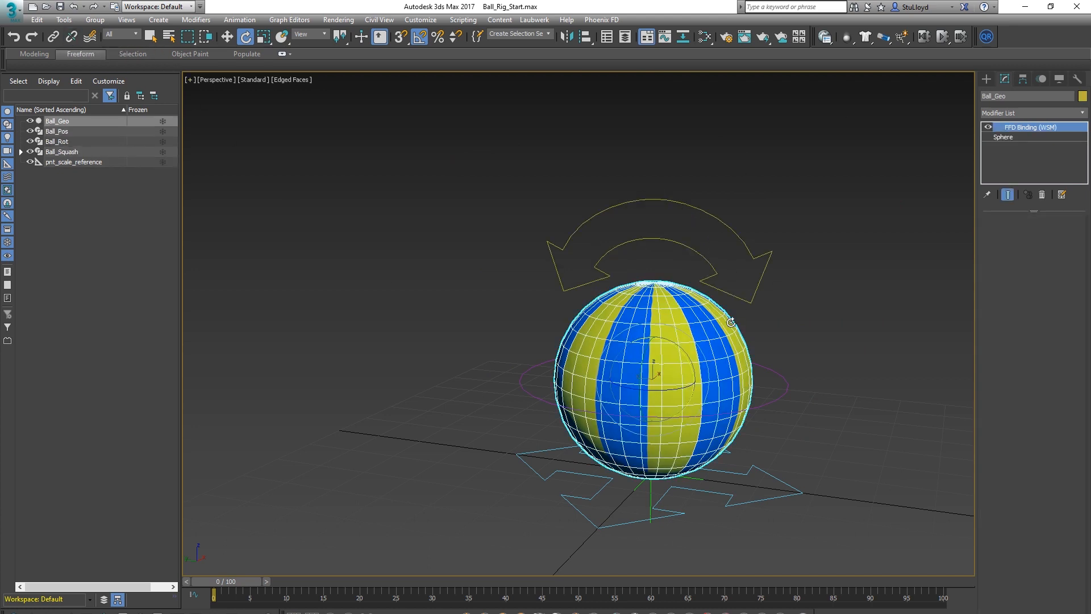
Align only Ball_Rot's pivot to Ball_Geo's pivot point in X, Y and Z position and orientation, and undo the test rotation.
left_click(783, 257)
left_click(757, 251)
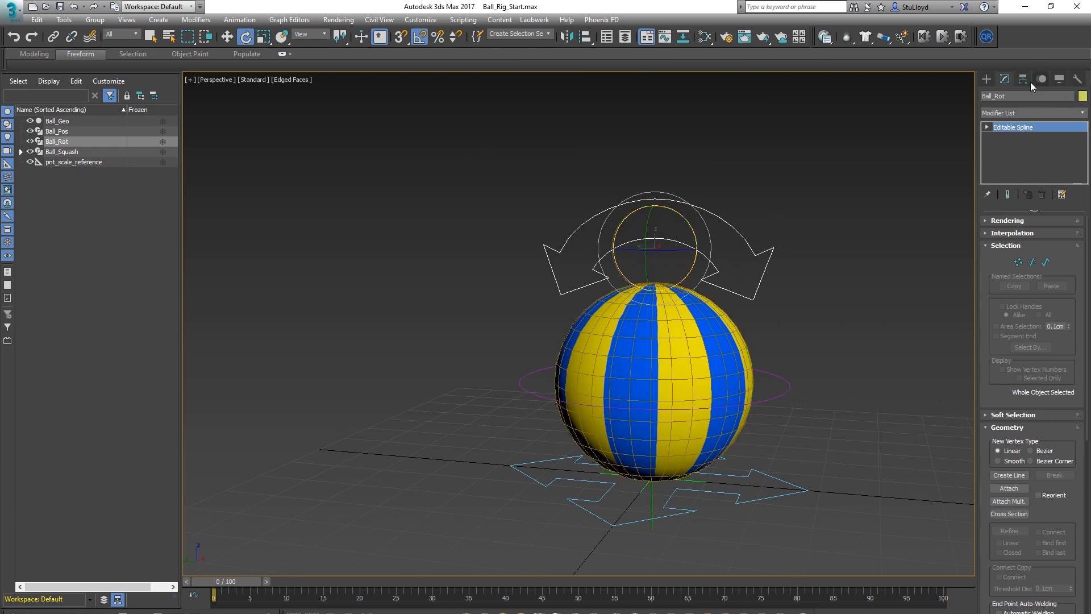
left_click(1024, 79)
left_click(995, 114)
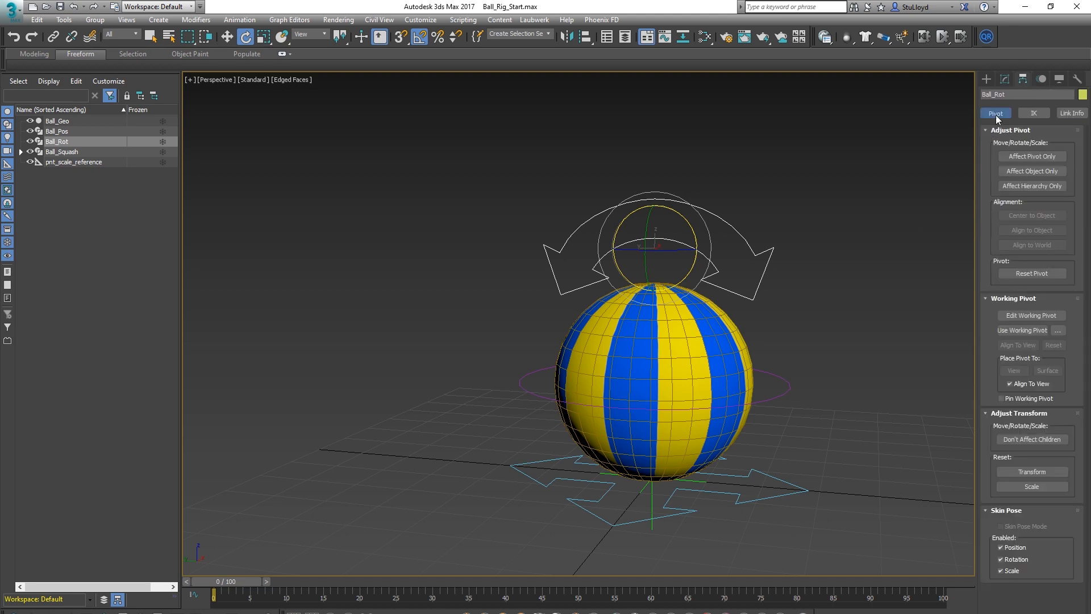
left_click(1028, 157)
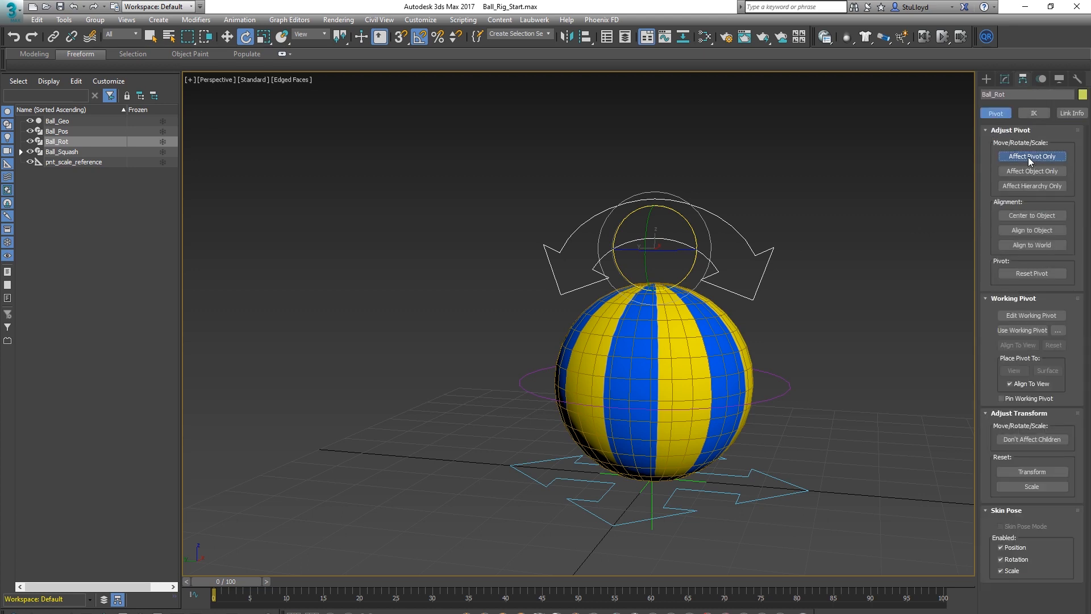
left_click(588, 37)
left_click(670, 331)
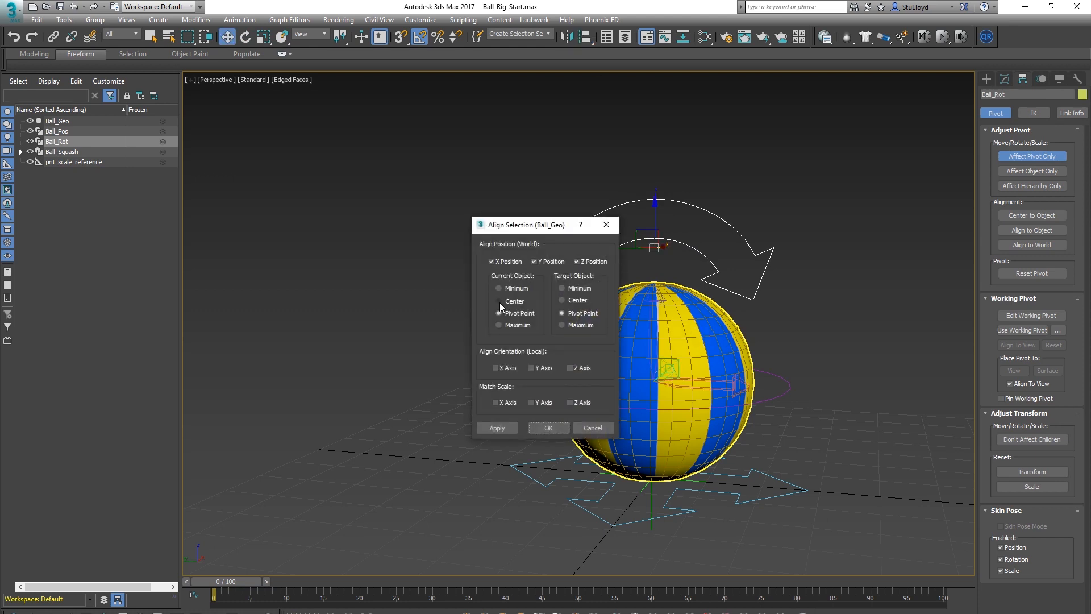
left_click_drag(528, 225, 412, 195)
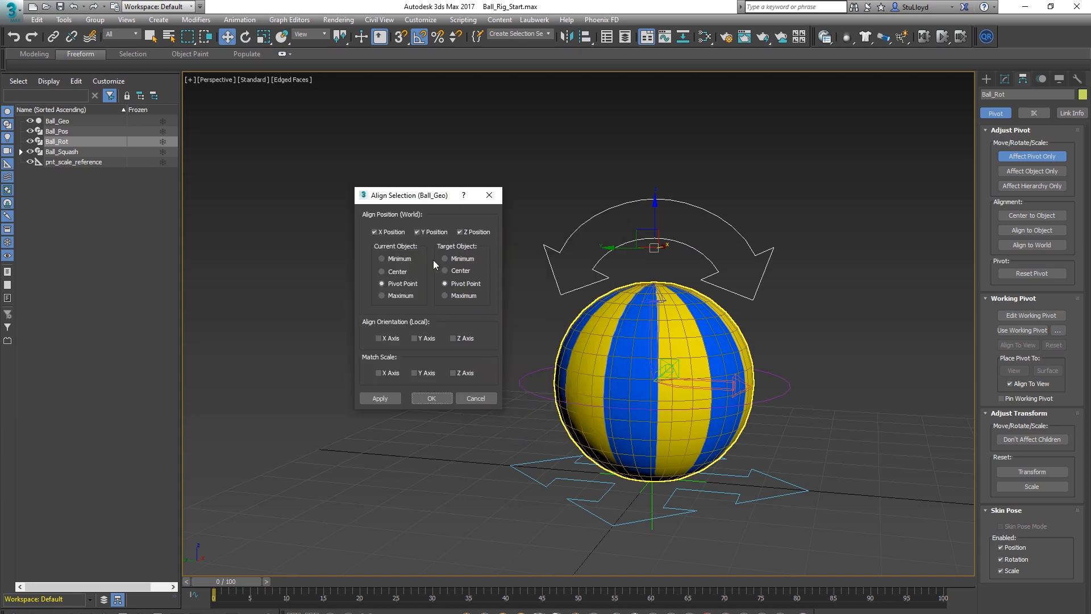
left_click(387, 338)
left_click(421, 338)
left_click(458, 338)
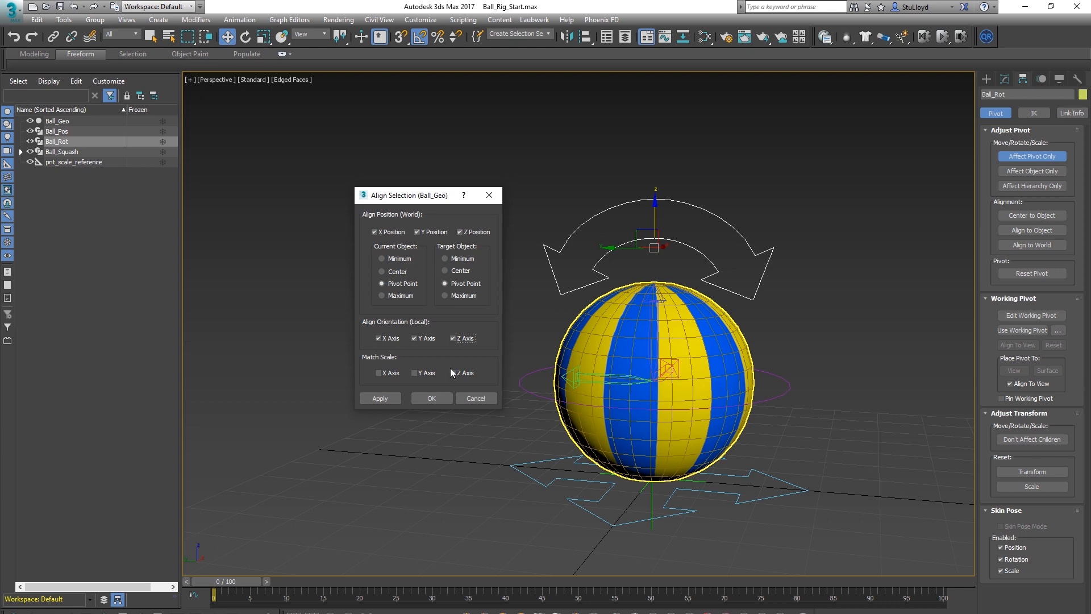
left_click(429, 398)
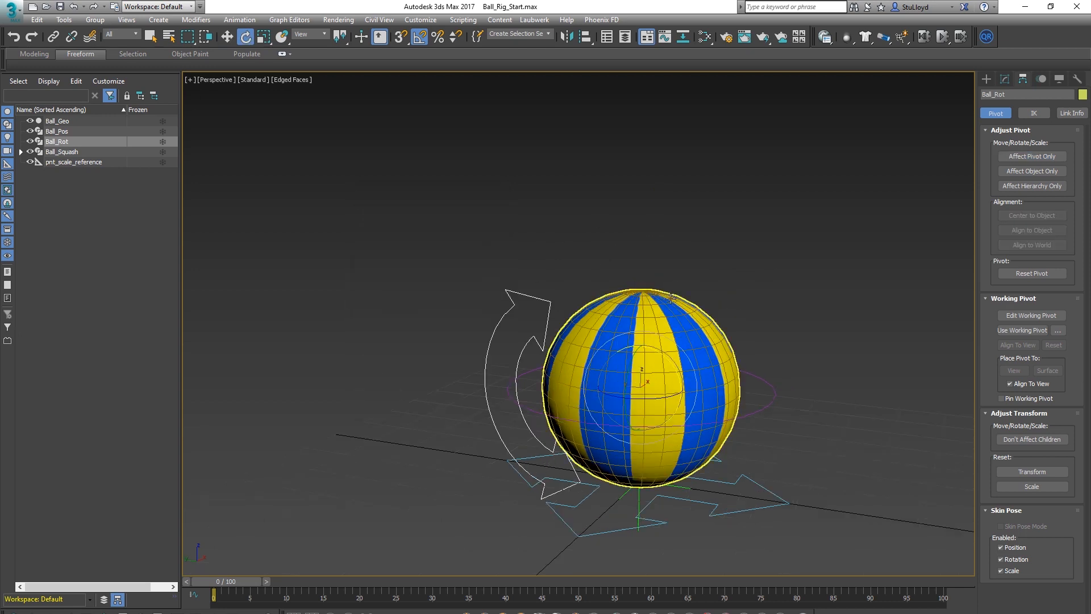
key("ctrl+z")
Link Ball_Geo to Ball_Rot as its parent and try rotating the Ball_Rot arrow, cancelling the rotation.
left_click(55, 37)
left_click_drag(733, 343, 749, 282)
left_click(704, 279)
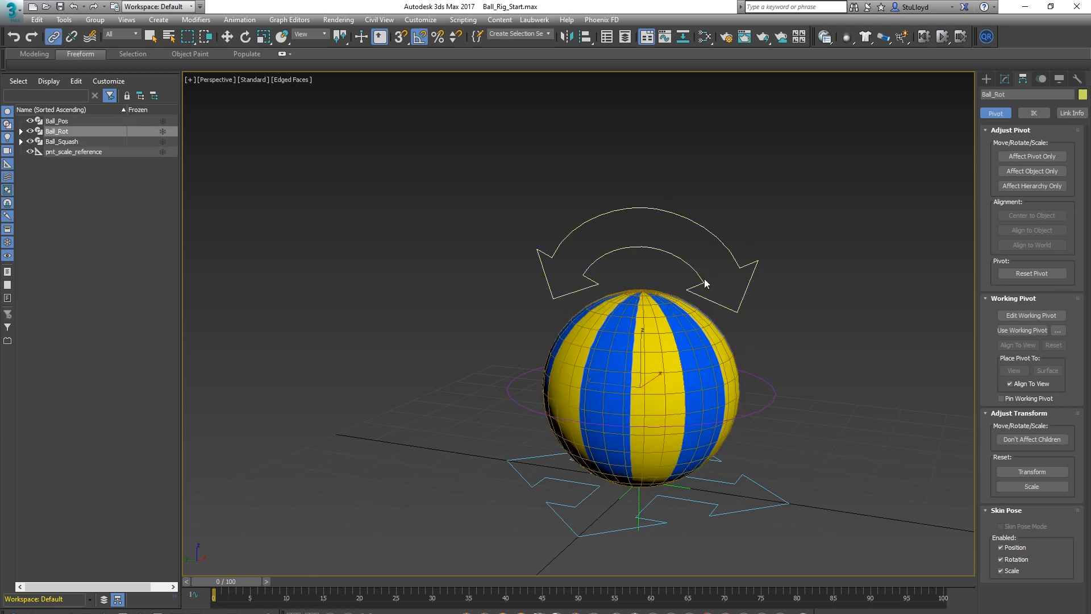
key("e")
mouse_move(656, 353)
left_mouse_down()
mouse_move(648, 374)
mouse_move(598, 352)
mouse_move(676, 386)
mouse_move(704, 368)
mouse_move(670, 368)
mouse_move(659, 355)
left_mouse_up()
right_click(659, 356)
Link the Ball_Rot arrow and the Ball_Squash circle together to Ball_Pos as their parent.
middle_click_drag(749, 481, 744, 415)
left_click(756, 432)
scroll(717, 437, "down", 3)
scroll(747, 414, "up", 3)
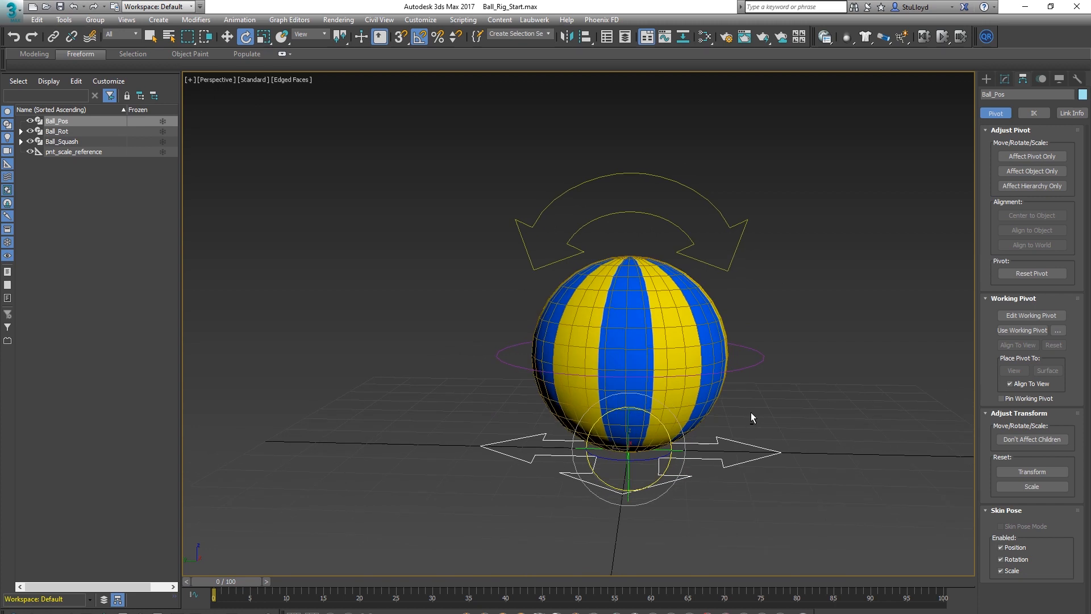
left_click(739, 223)
left_click_drag(785, 336, 751, 378, "ctrl")
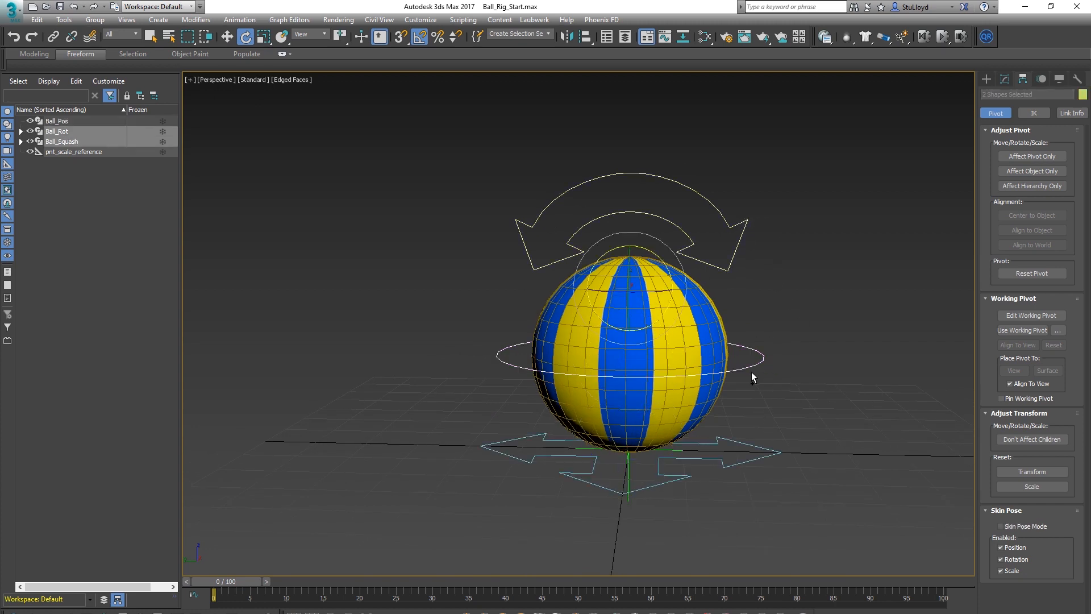
left_click(53, 36)
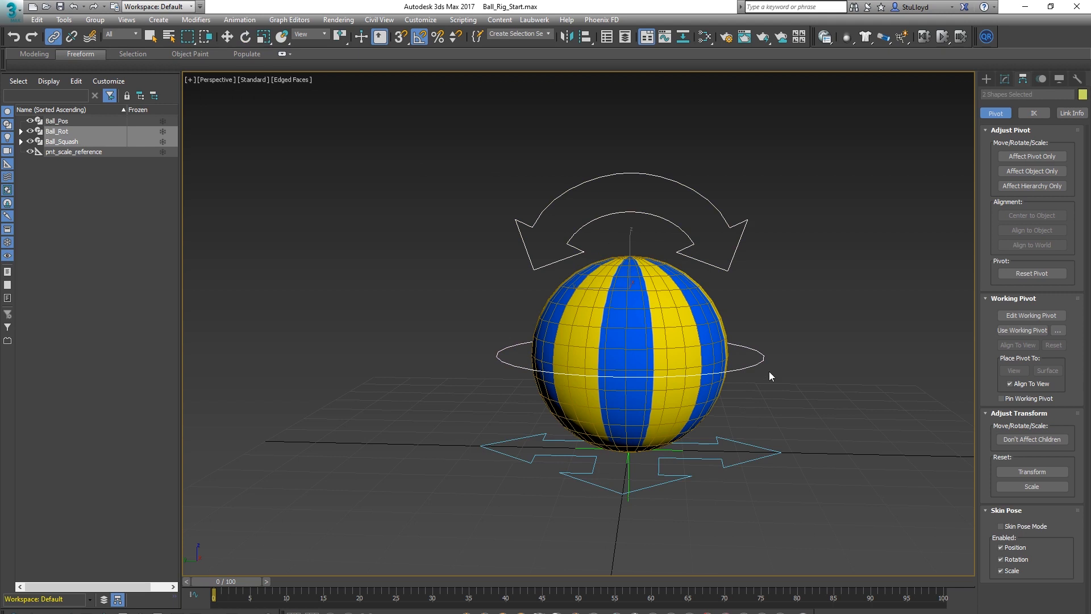
left_click_drag(782, 451, 742, 439)
Try moving the Ball_Pos control to test the linked hierarchy, and cancel the move.
scroll(675, 385, "down", 2)
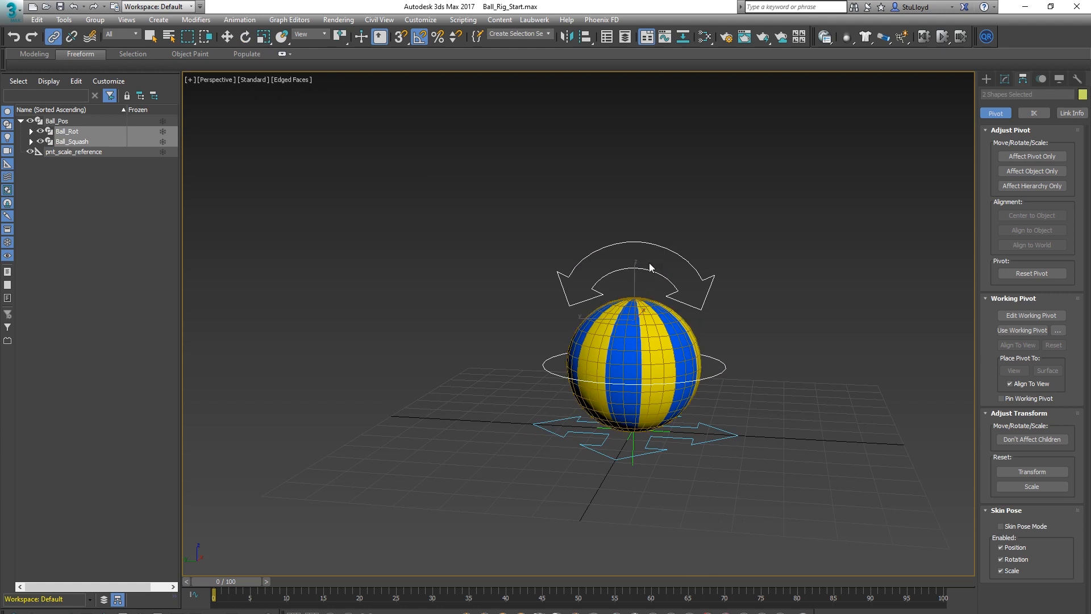
left_click(733, 444)
key("w")
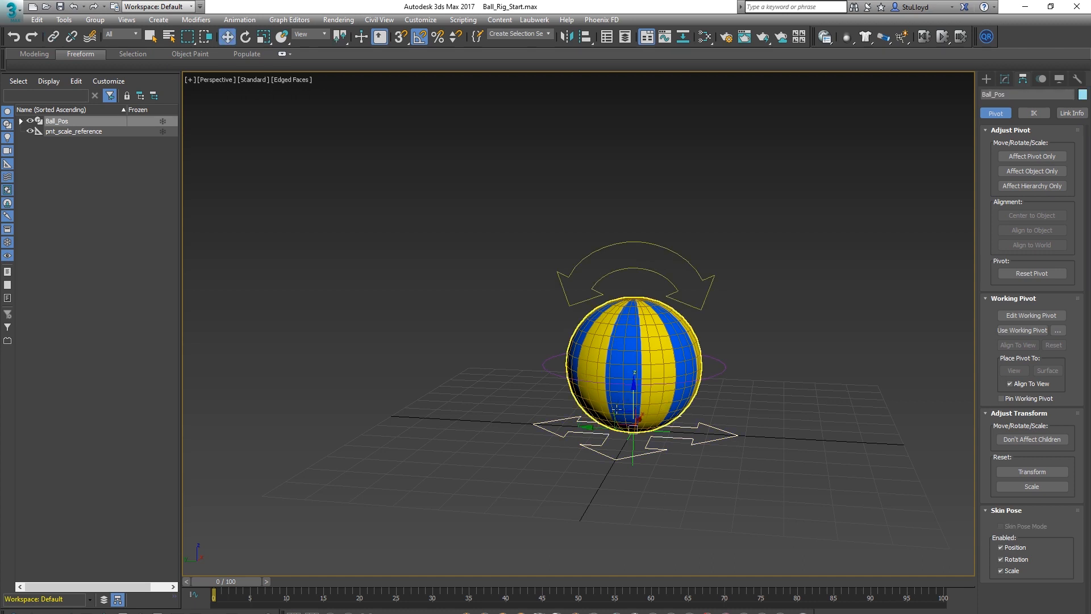
left_click_drag(617, 409, 625, 453)
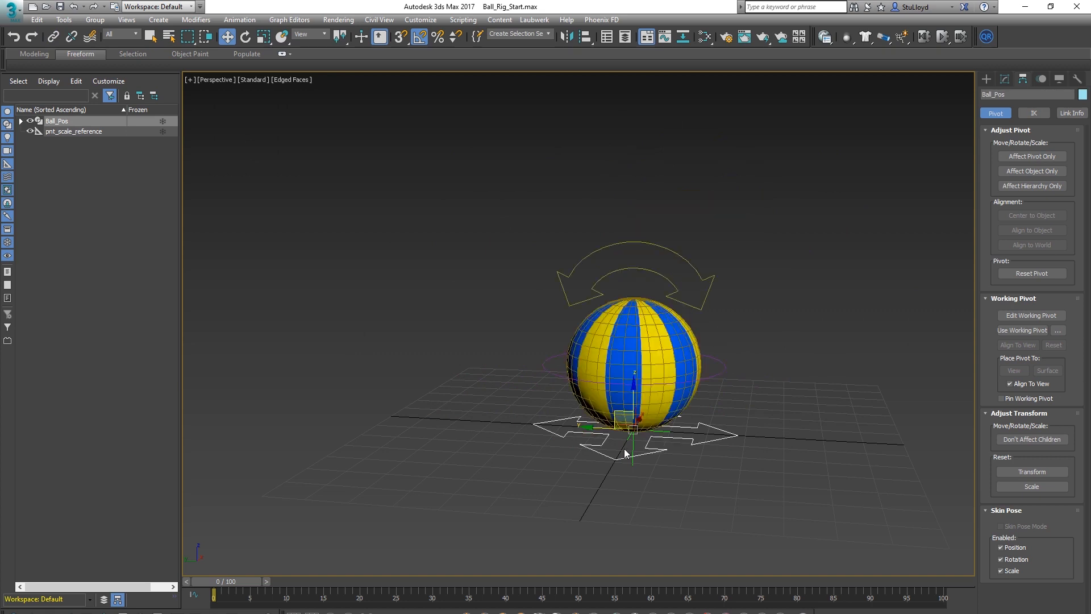
Link the pnt_scale_reference point at the base of the ball to Ball_Pos as its parent.
scroll(625, 453, "up", 6)
left_click(55, 37)
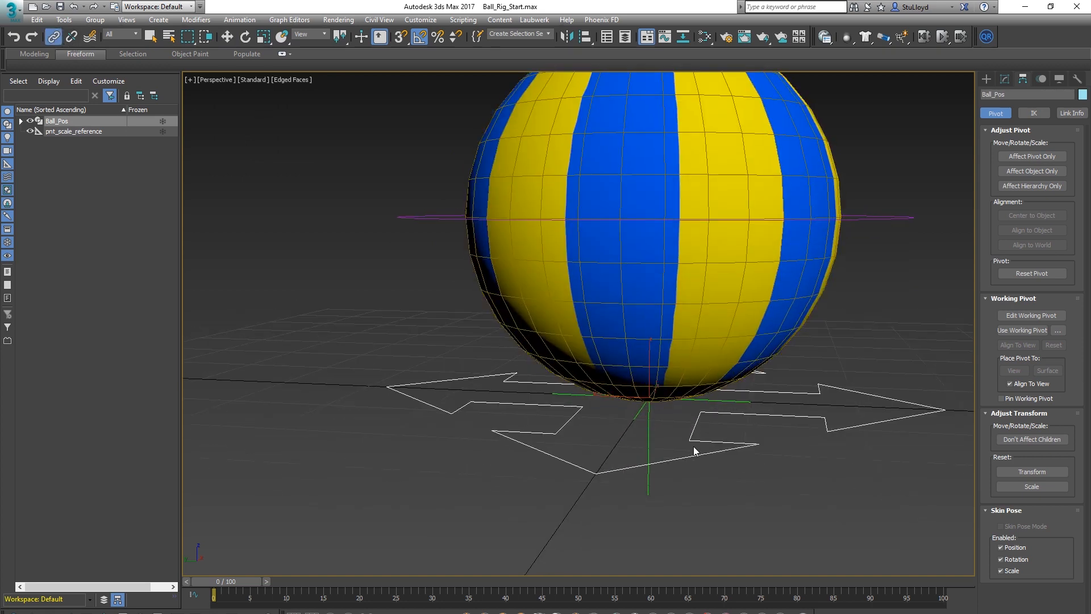
left_click_drag(644, 417, 789, 429)
left_click_drag(868, 400, 869, 398)
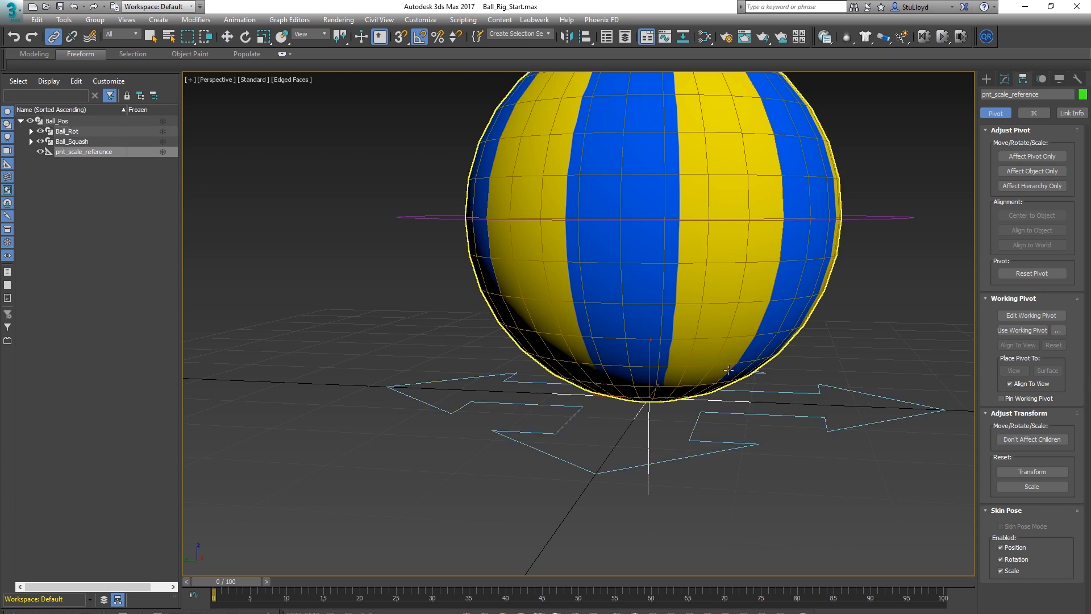
Select the three control shapes Ball_Rot, Ball_Squash and Ball_Pos together.
scroll(728, 370, "down", 3)
middle_click_drag(765, 375, 750, 387, "alt")
scroll(774, 345, "down", 3)
middle_click_drag(682, 405, 735, 381, "alt")
scroll(751, 394, "down", 3)
scroll(770, 389, "up", 3)
scroll(768, 368, "down", 3)
scroll(787, 370, "up", 3)
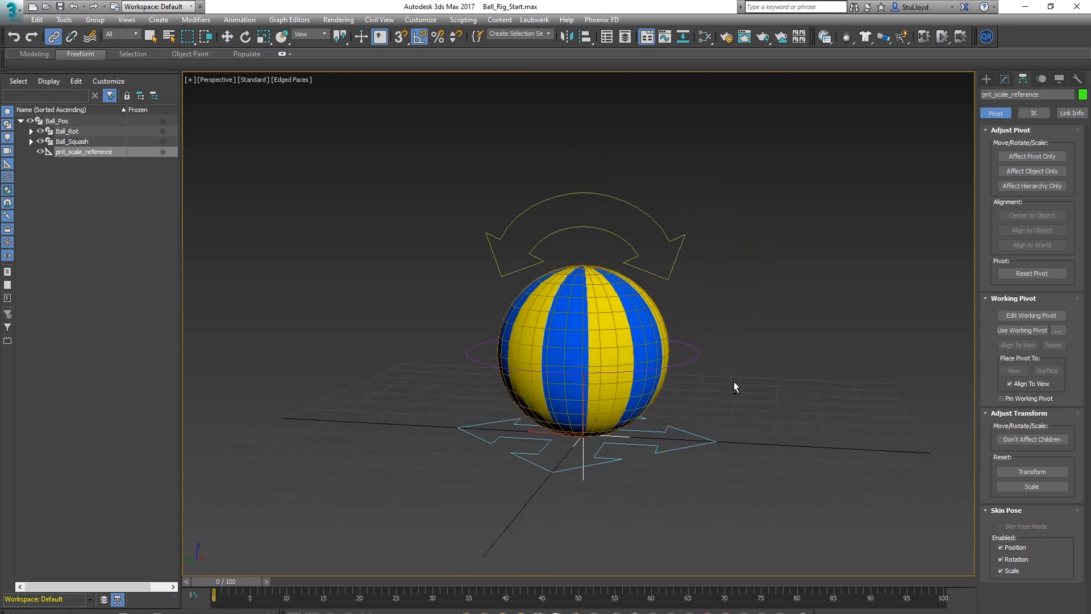
left_click(687, 425)
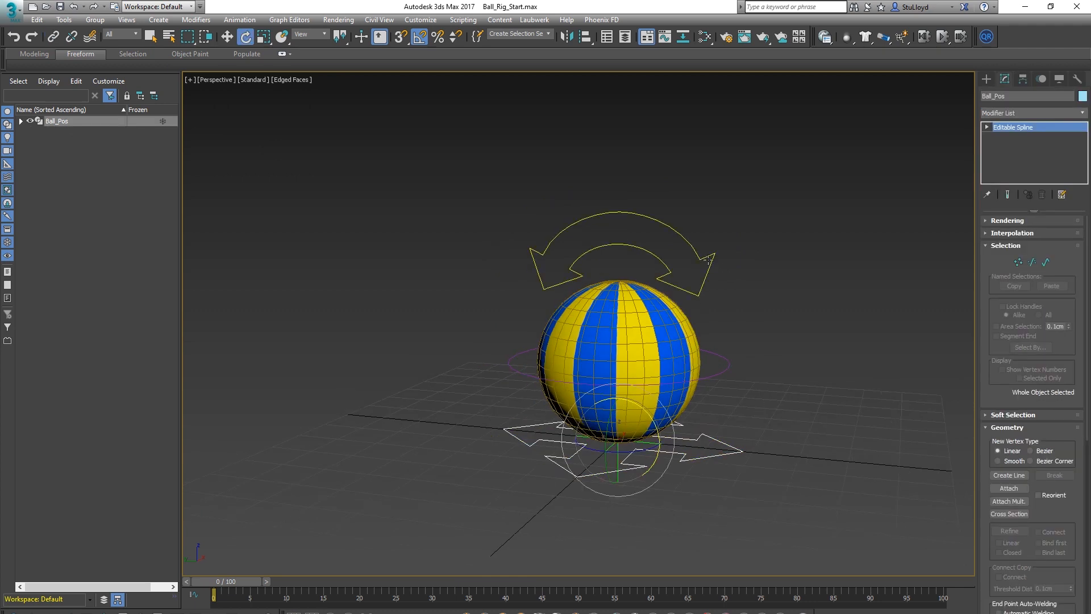
left_click(705, 259)
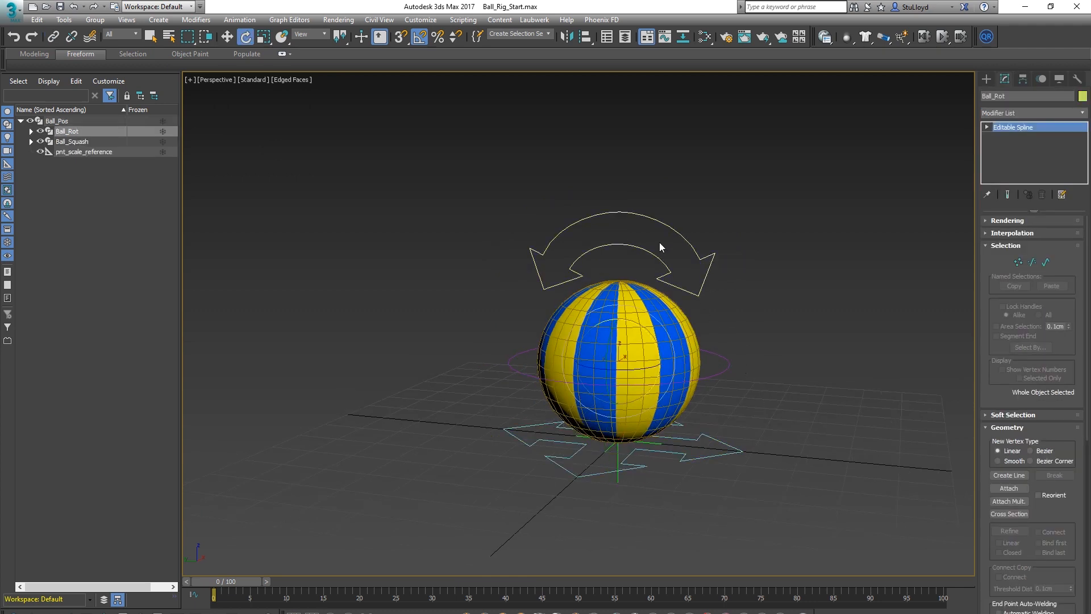
left_click(726, 360, "ctrl")
left_click(725, 441, "ctrl")
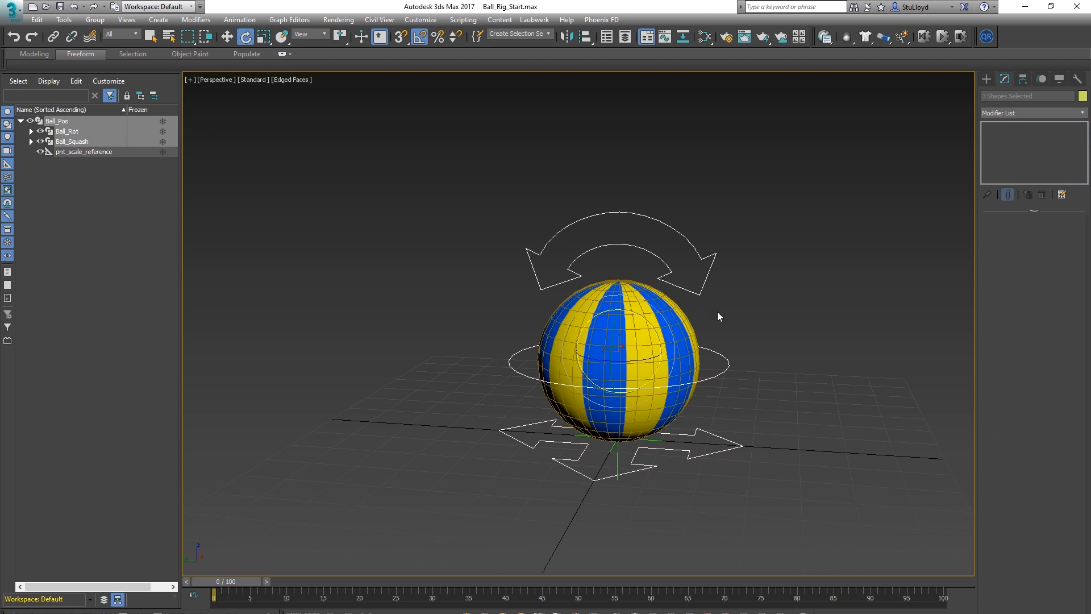
Freeze the transforms of the Ball_Rot, Ball_Squash and Ball_Pos controls.
right_click(717, 353)
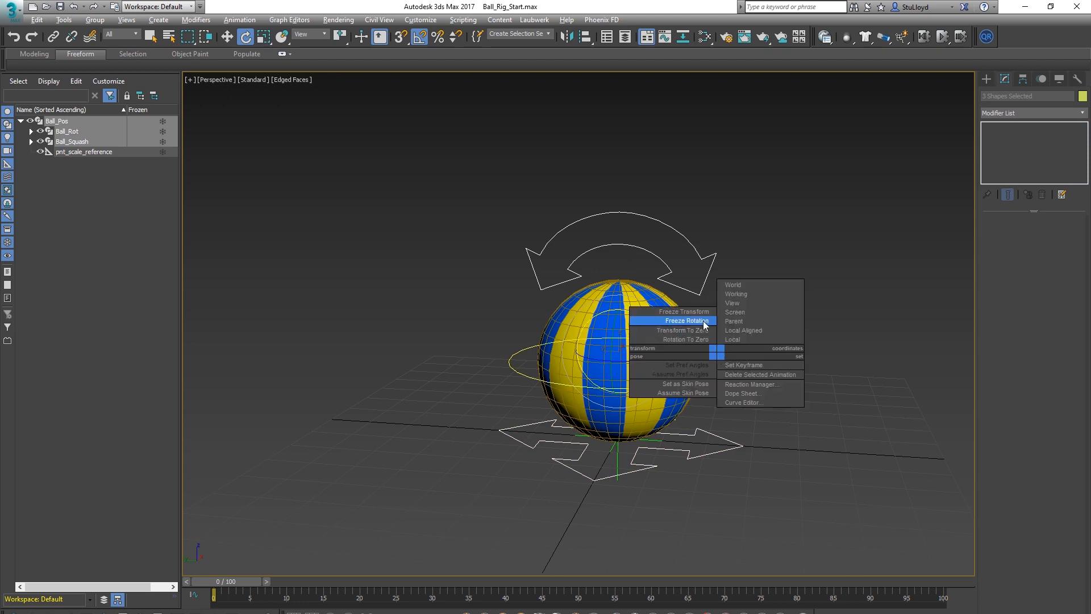
left_click(692, 312)
left_click(591, 400)
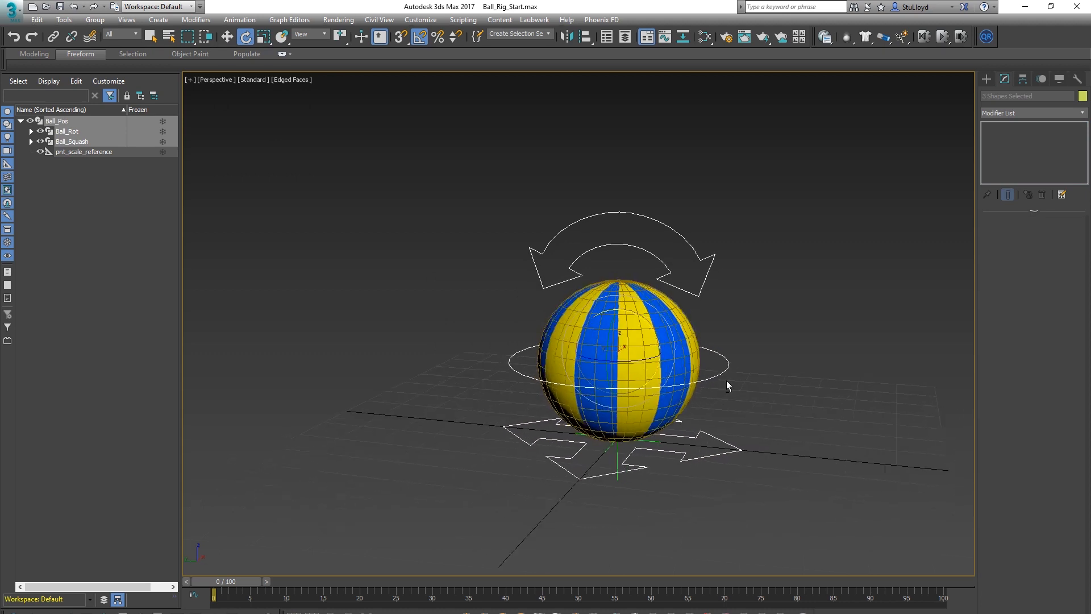
Test the rig by moving the Ball_Pos control up and away from the grid origin.
middle_click_drag(755, 364, 726, 352, "alt")
middle_click_drag(726, 352, 789, 369)
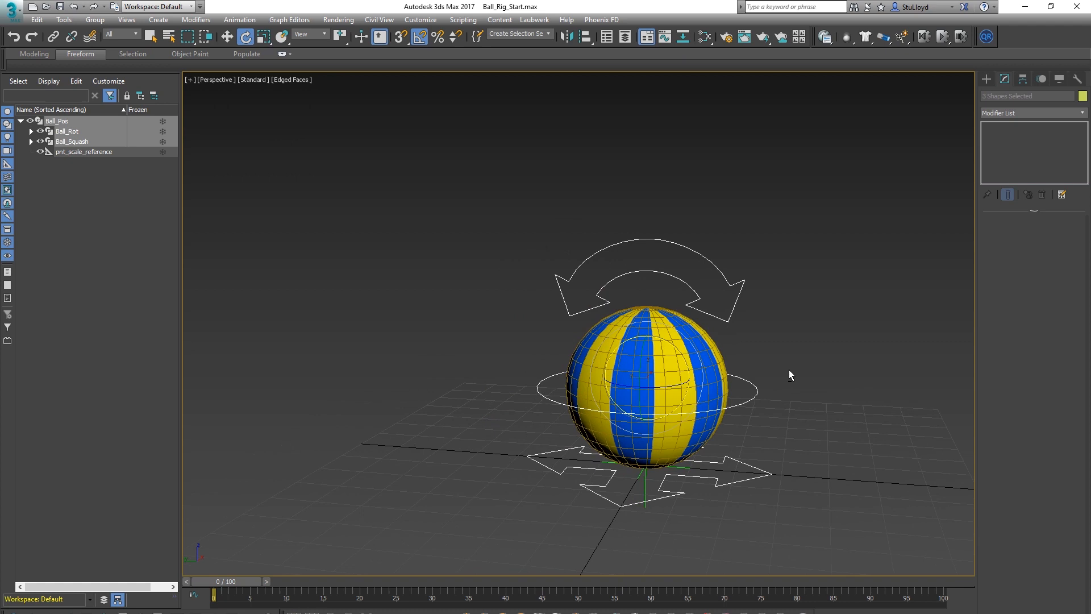
scroll(789, 369, "down", 3)
left_click(742, 426)
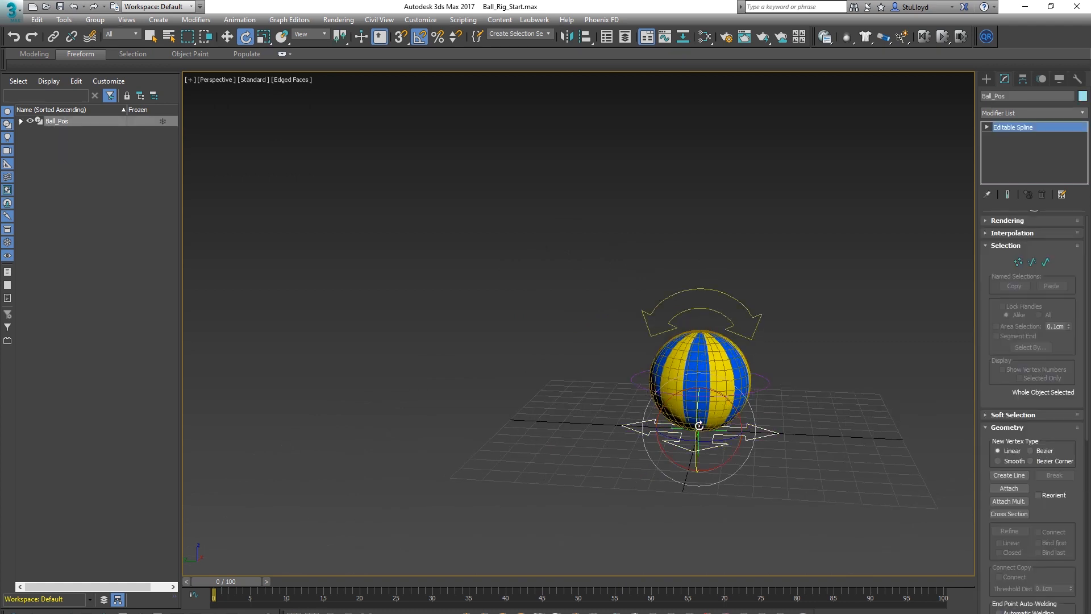
key("w")
left_click_drag(758, 381, 497, 267)
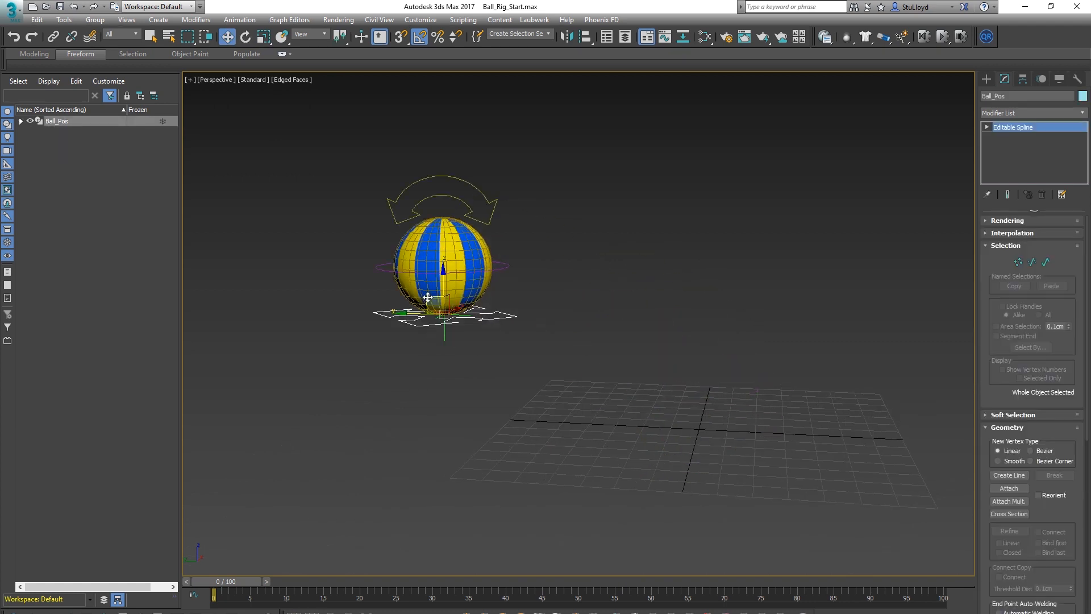
Test the rotation control by rotating the Ball_Rot arrow shape forward.
left_click(497, 267)
key("e")
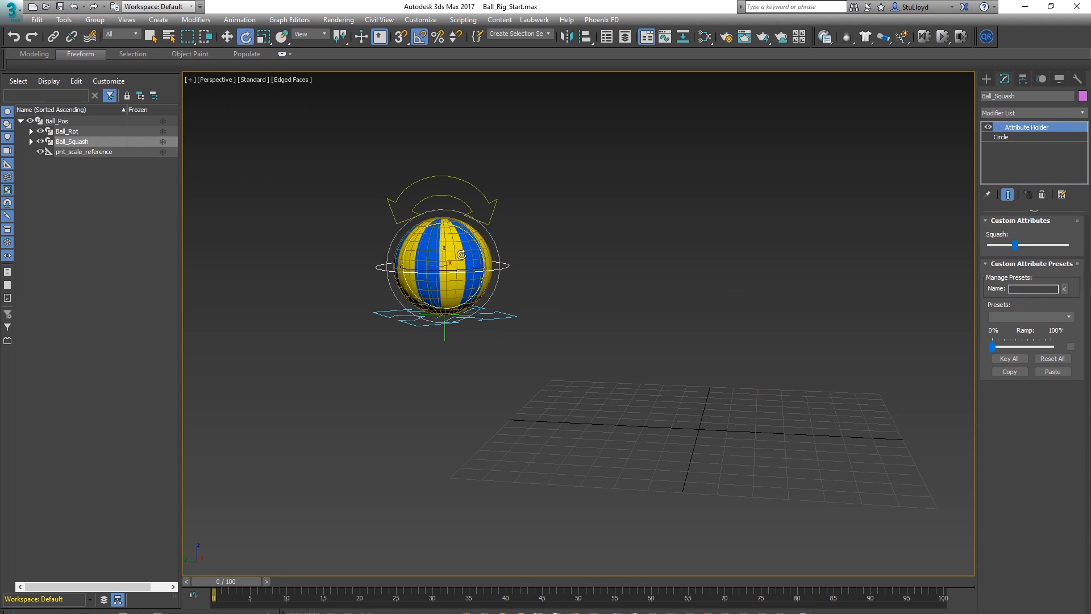
left_click(474, 193)
left_click_drag(421, 254, 428, 220)
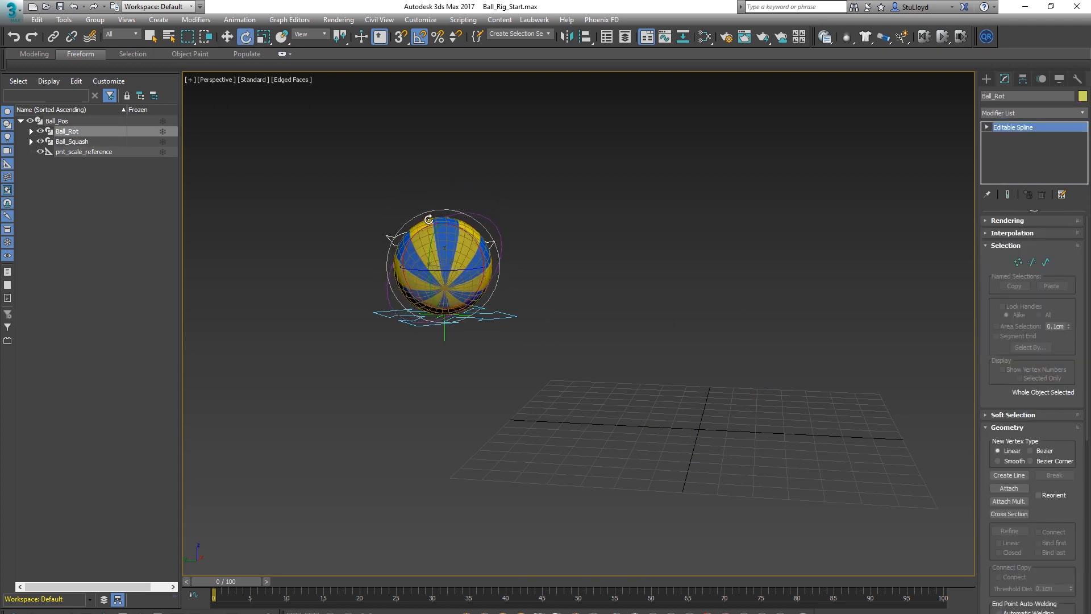
Select the Ball_Rot, Ball_Squash and Ball_Pos controls and reset them with Transform To Zero.
middle_click_drag(455, 291, 501, 251, "alt")
left_click(500, 250)
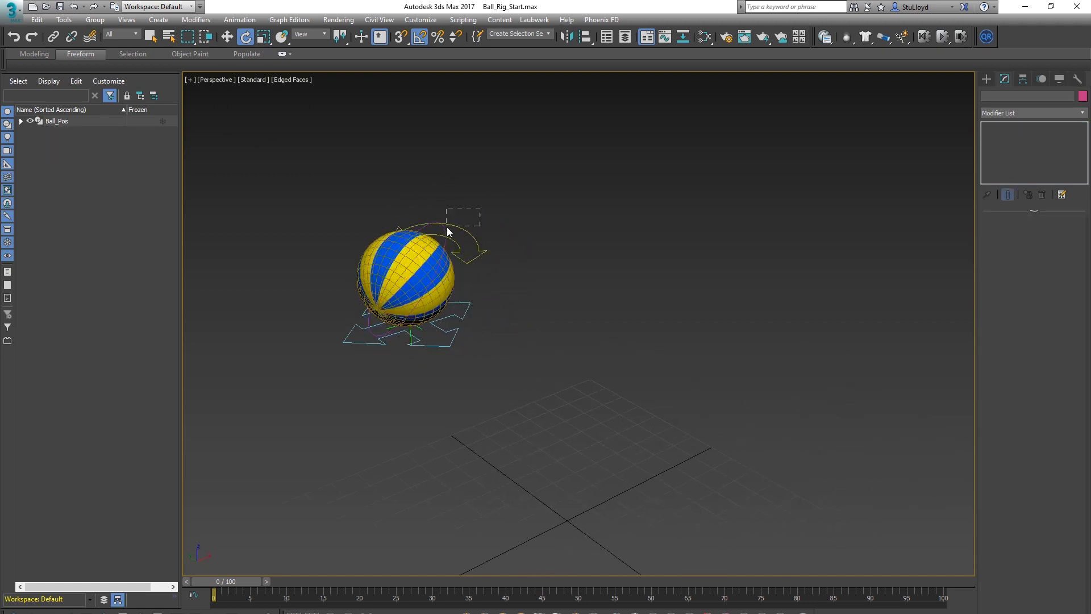
left_click_drag(448, 228, 457, 236)
left_click(461, 319, "ctrl")
middle_click_drag(461, 319, 473, 259, "alt")
right_click(465, 252)
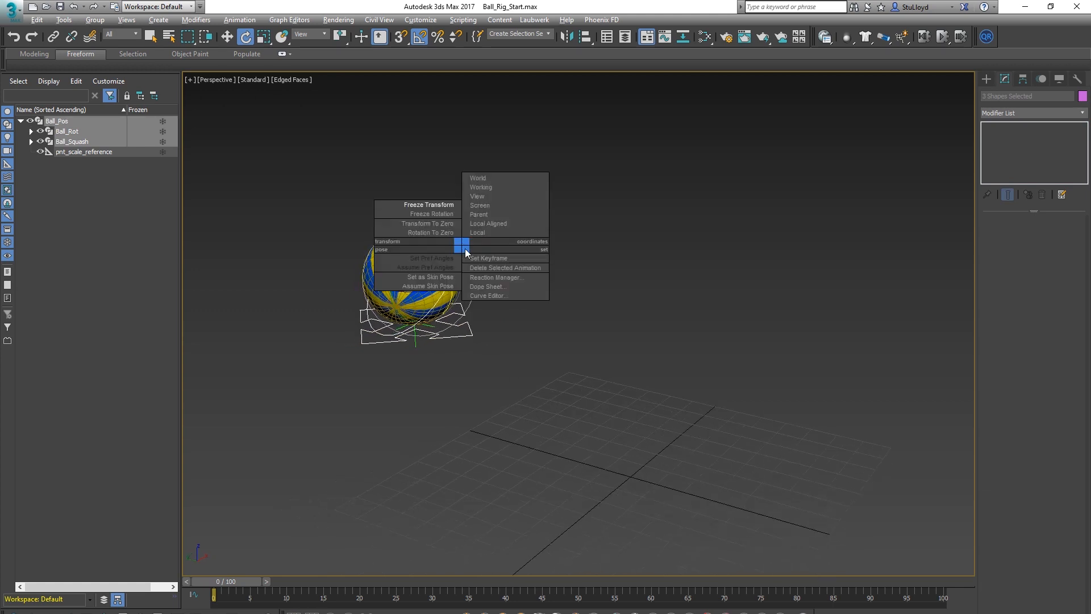
left_click(435, 223)
middle_click_drag(724, 381, 680, 465, "alt")
scroll(685, 442, "up", 5)
middle_click_drag(724, 411, 732, 375, "alt")
left_click(732, 374)
Hide the pnt_scale_reference point helper at the base of the ball.
middle_click_drag(580, 432, 733, 410, "alt")
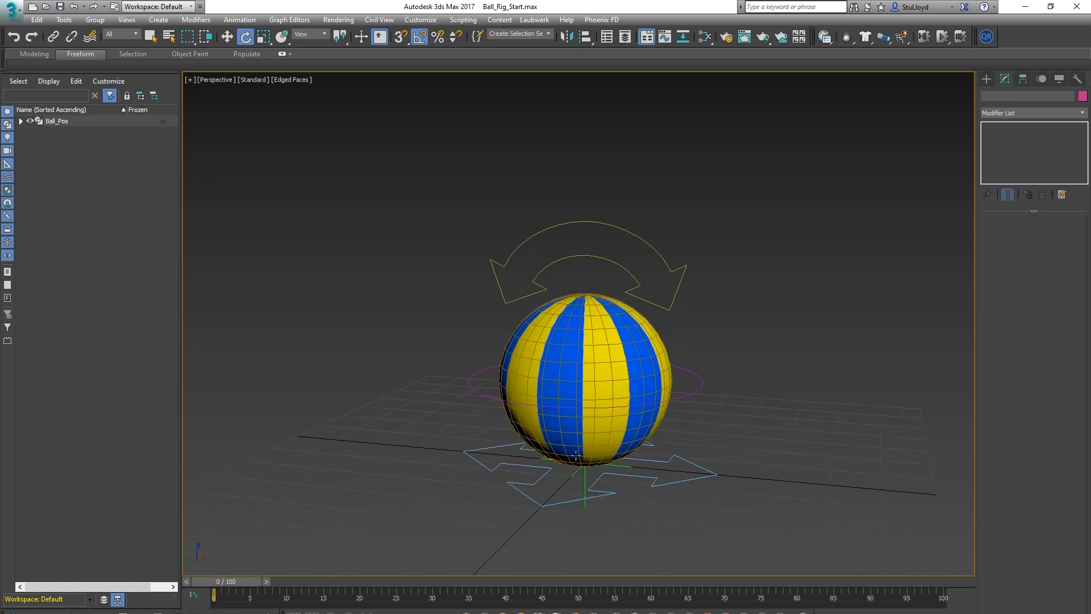
left_click(575, 472)
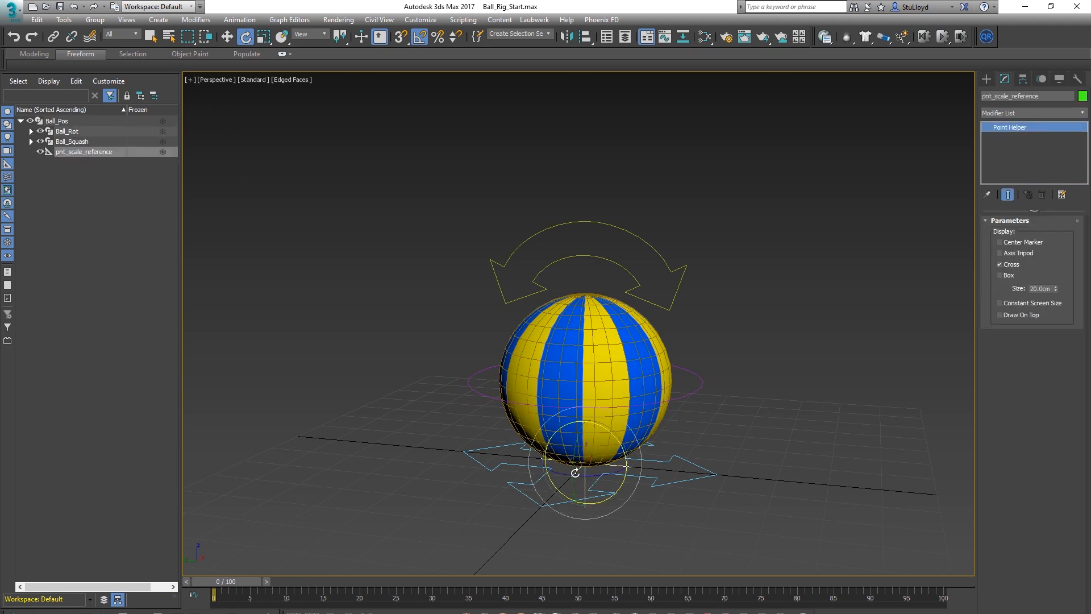
left_click(40, 151)
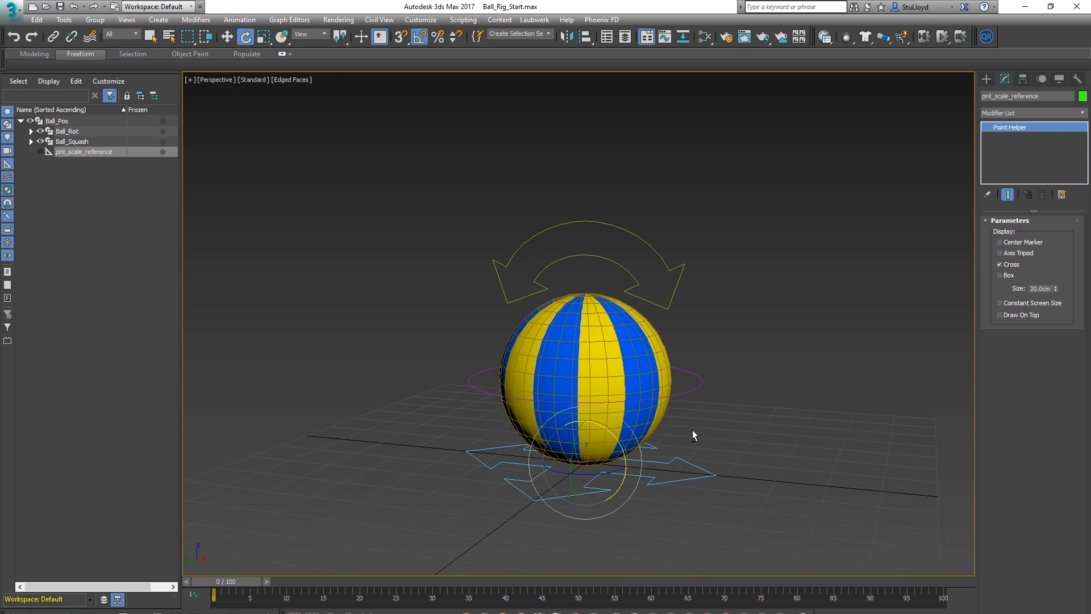
Lock Rotate and Scale on the X, Y and Z axes of the Ball_Pos control.
middle_click_drag(689, 421, 722, 417)
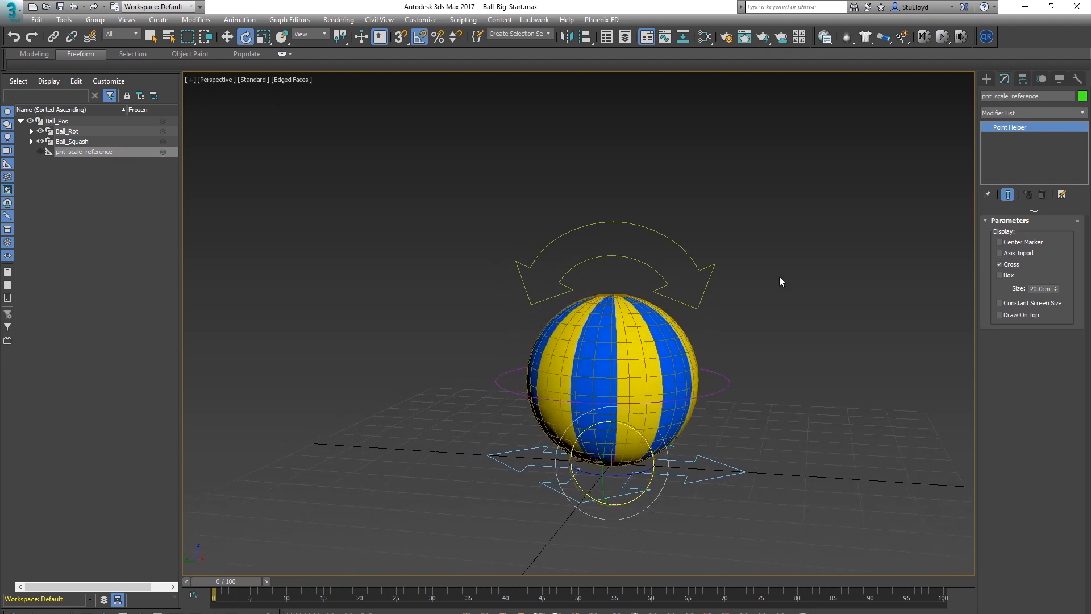
left_click_drag(767, 451, 704, 507)
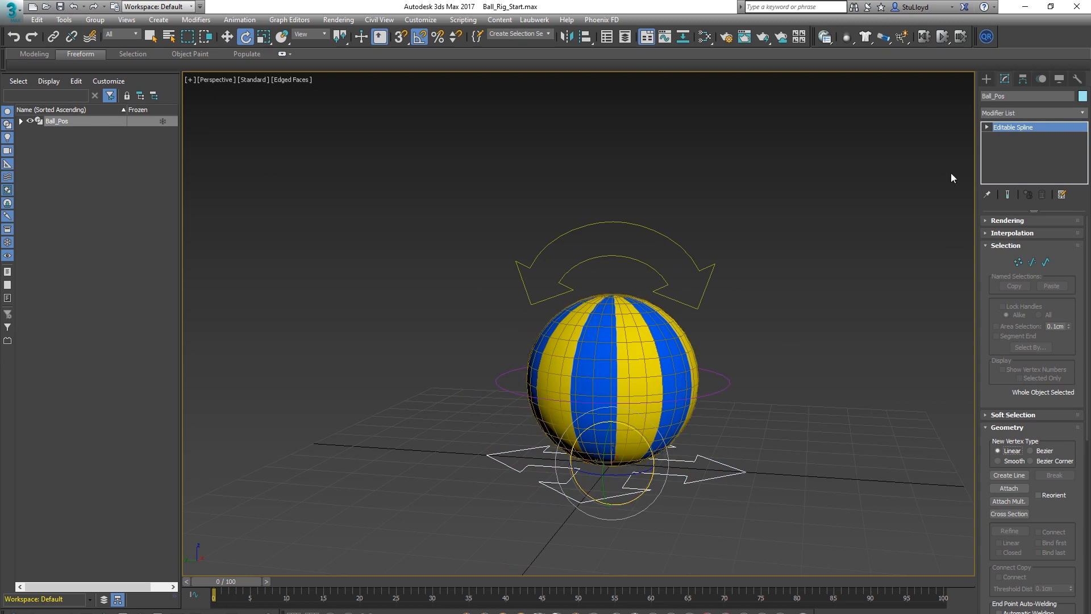
left_click(1040, 80)
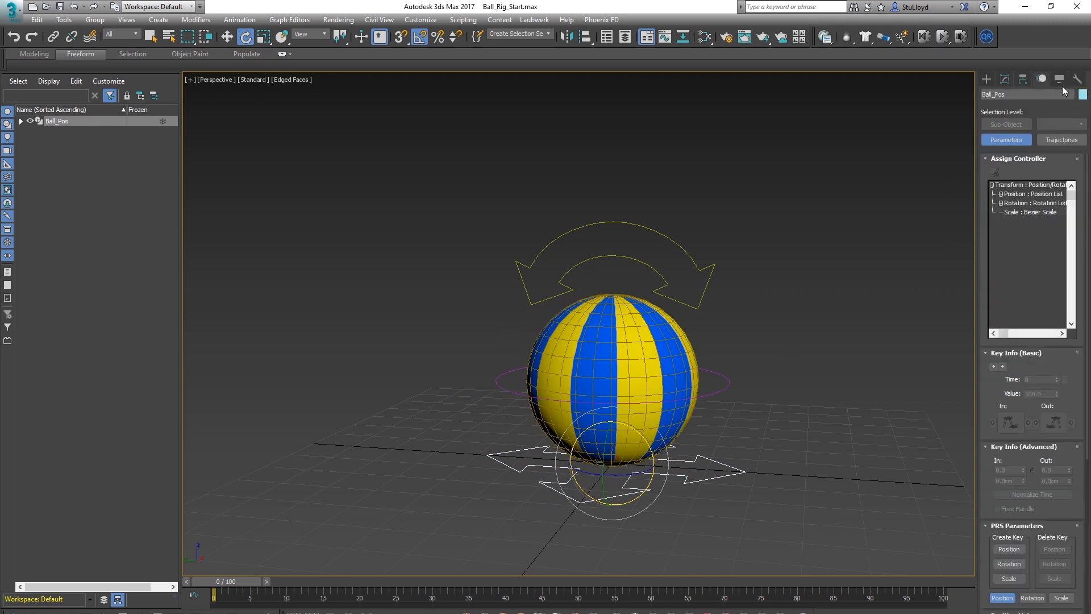
left_click(1059, 80)
left_click(1038, 78)
left_click(1023, 79)
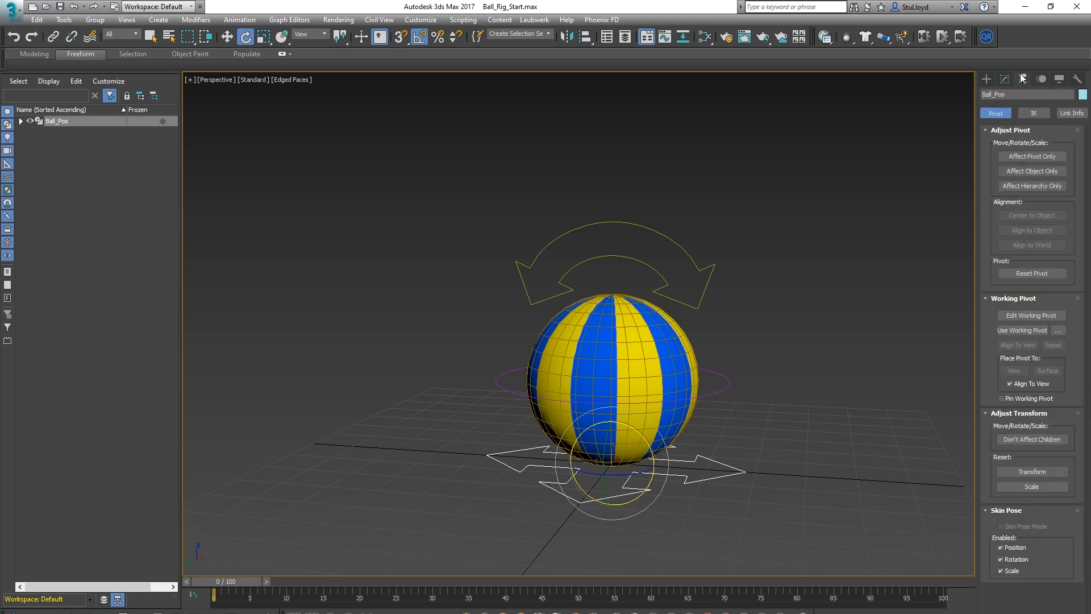
left_click(1074, 114)
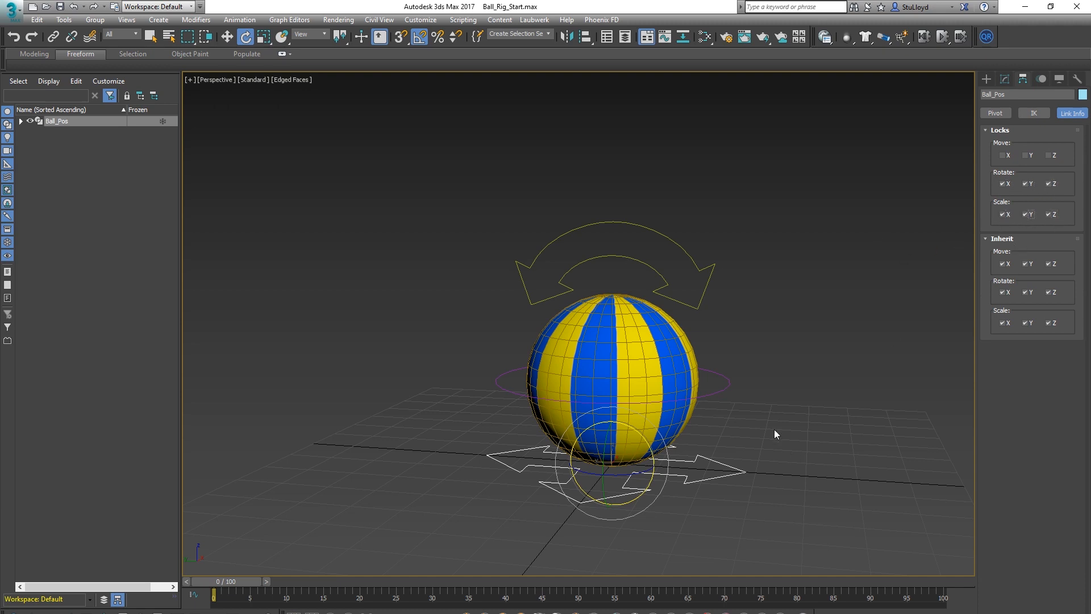
Lock the Ball_Squash control's transforms, and lock Move and Scale on all three axes of the Ball_Rot control.
left_click(727, 380)
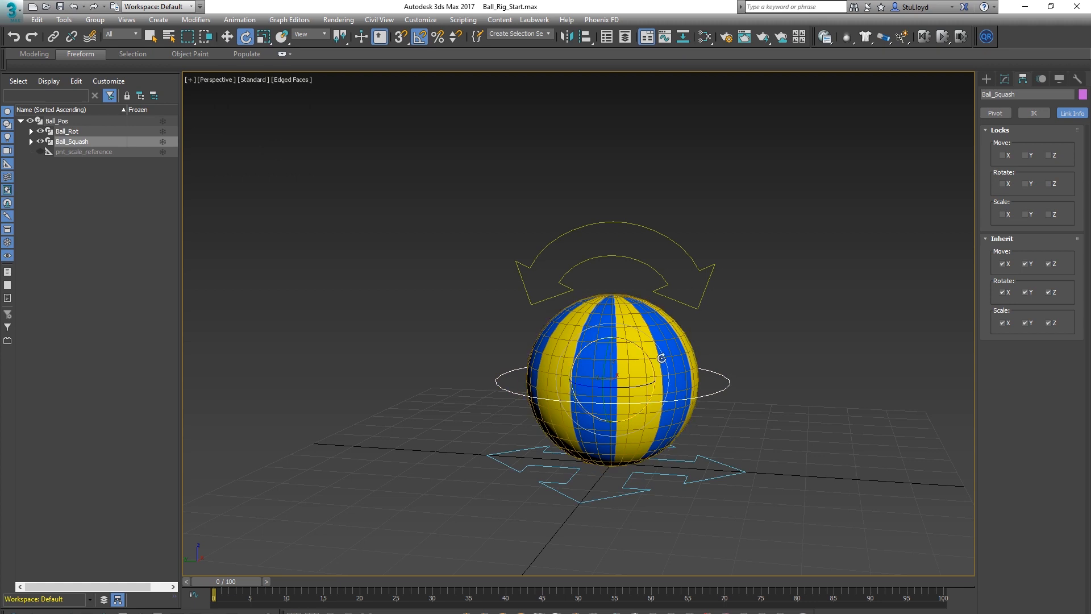
left_click(1003, 156)
left_click(637, 241)
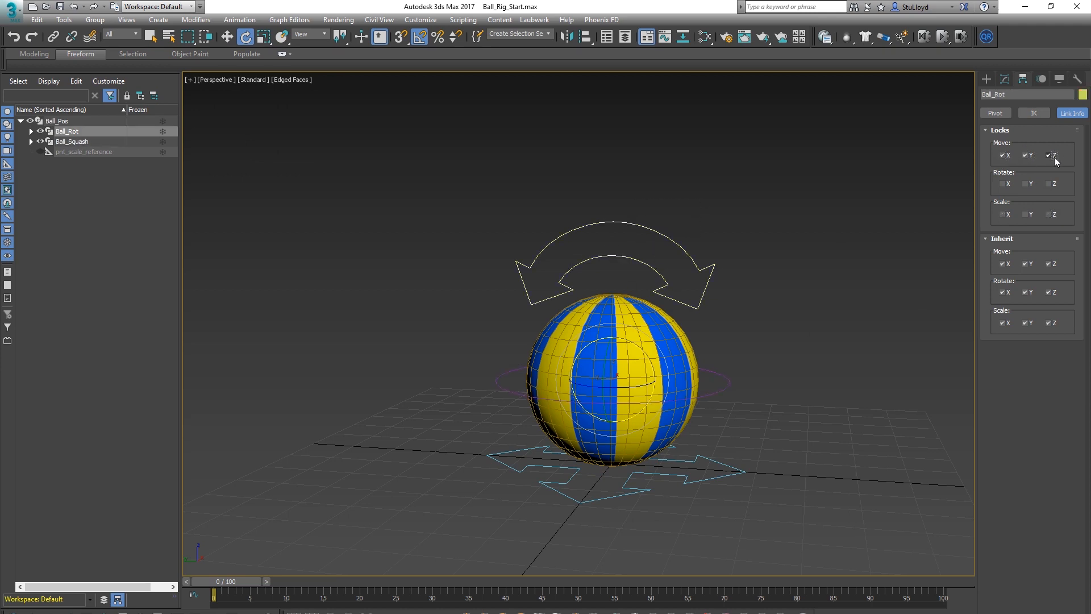
Try moving and rotating the Ball_Rot control to test its locks, undo the rotation, and clear the selection.
middle_click_drag(611, 343, 635, 356, "alt")
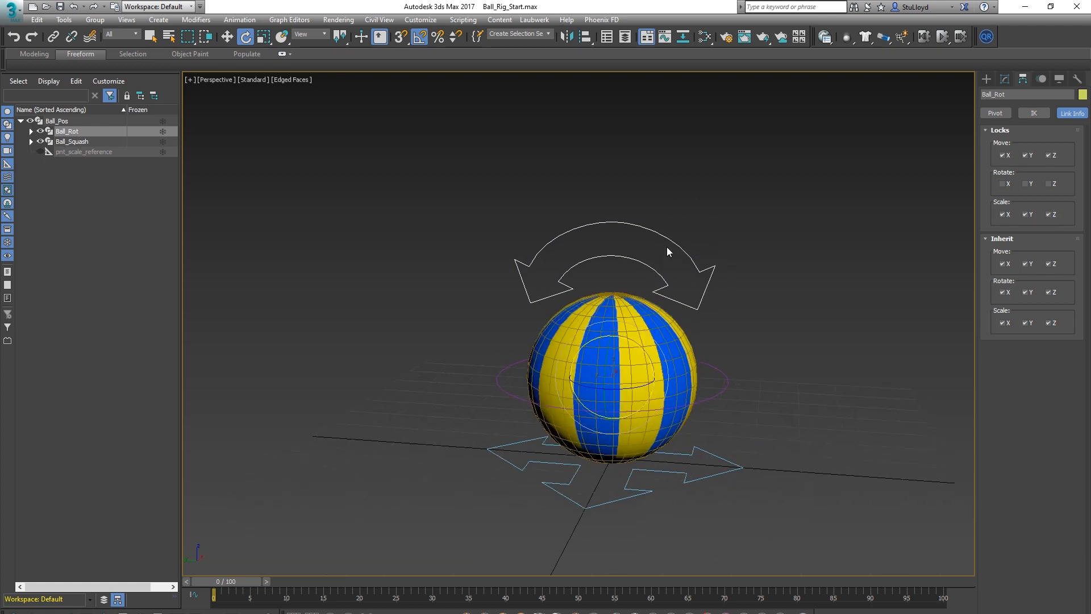
key("w")
middle_click_drag(600, 369, 611, 359, "alt")
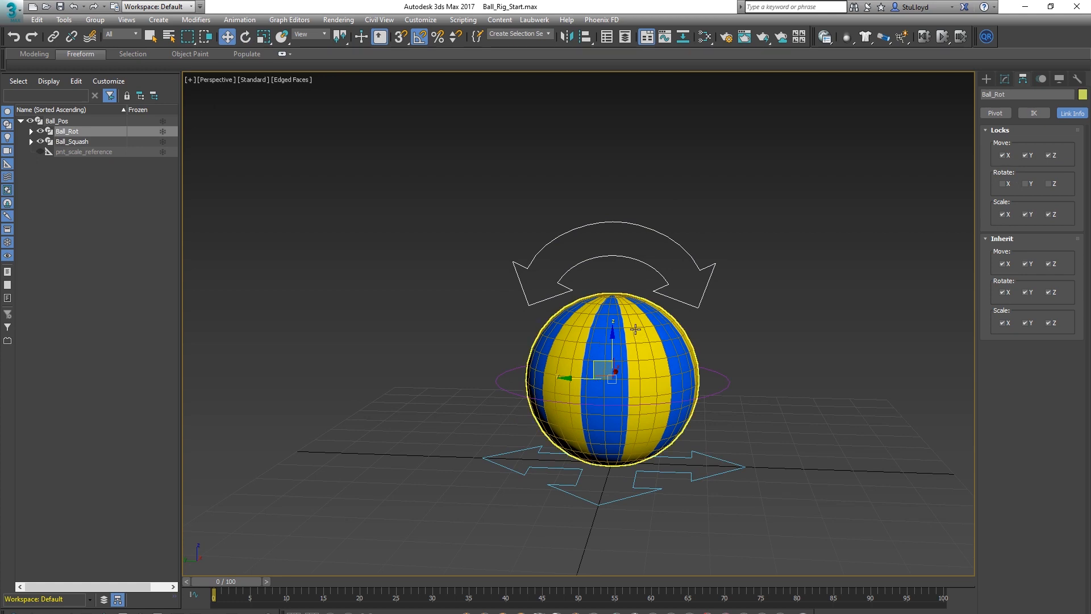
key("e")
mouse_move(615, 373)
left_mouse_down()
mouse_move(619, 394)
mouse_move(624, 374)
left_mouse_up()
key("ctrl+z")
scroll(625, 408, "down", 3)
scroll(647, 416, "up", 3)
middle_click_drag(696, 402, 728, 381, "alt")
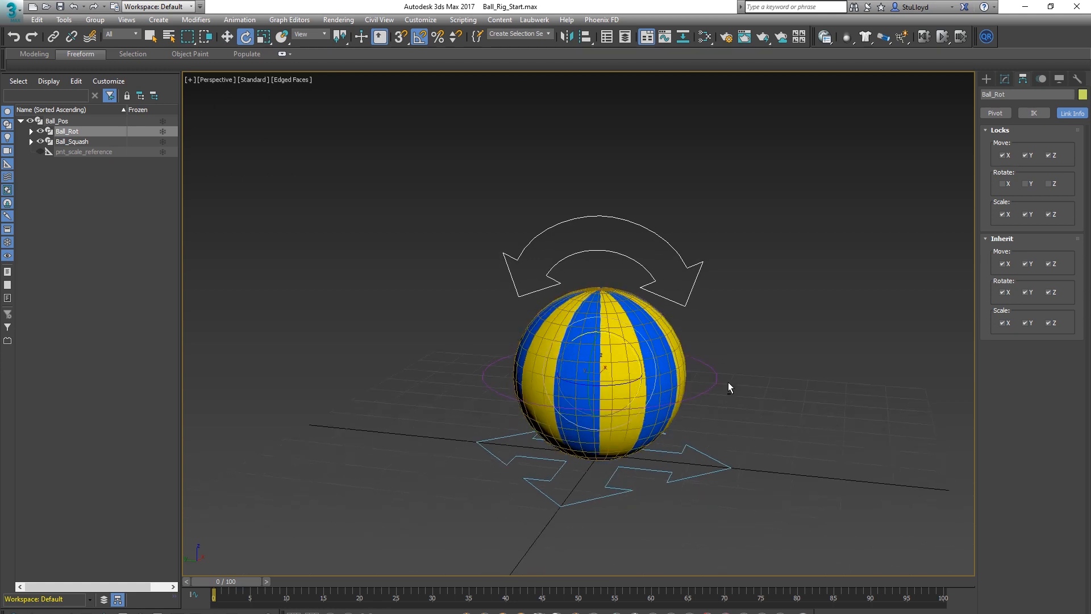
left_click(728, 382)
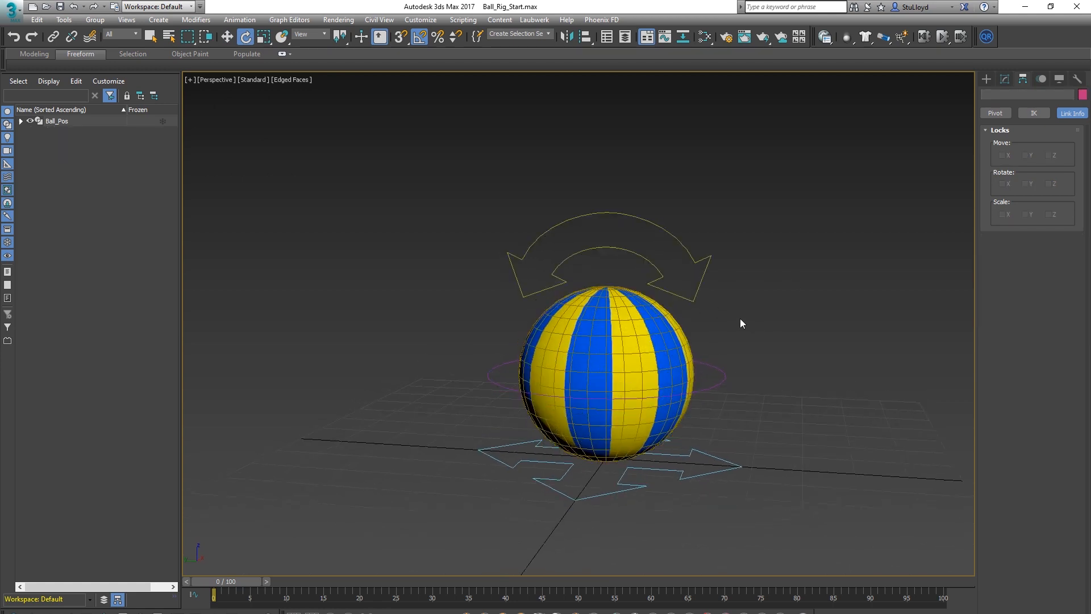
Freeze the Ball_Geo mesh.
left_click(631, 324)
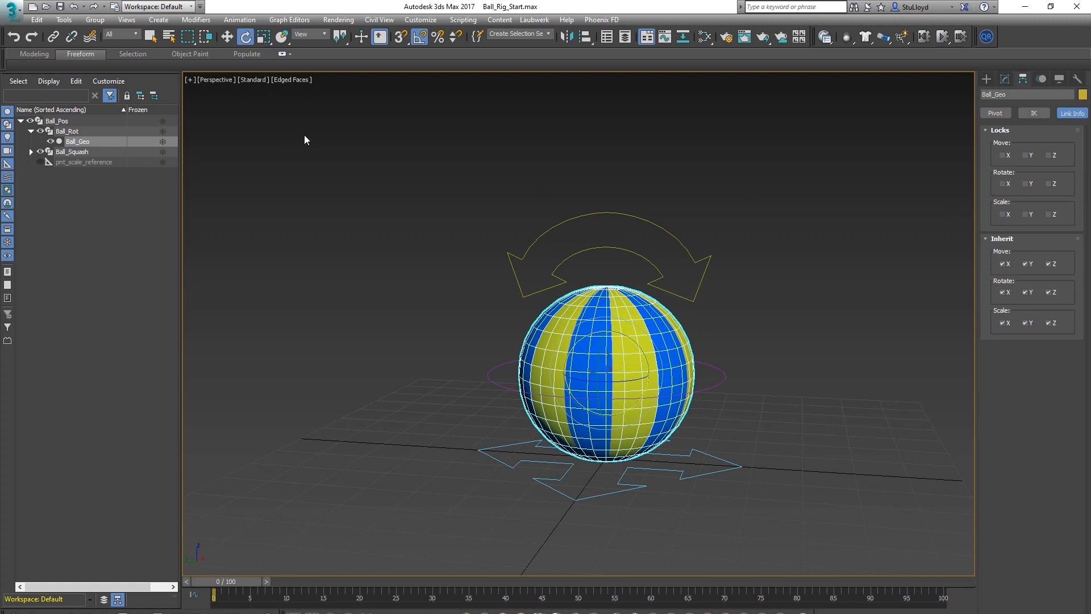
right_click(632, 318)
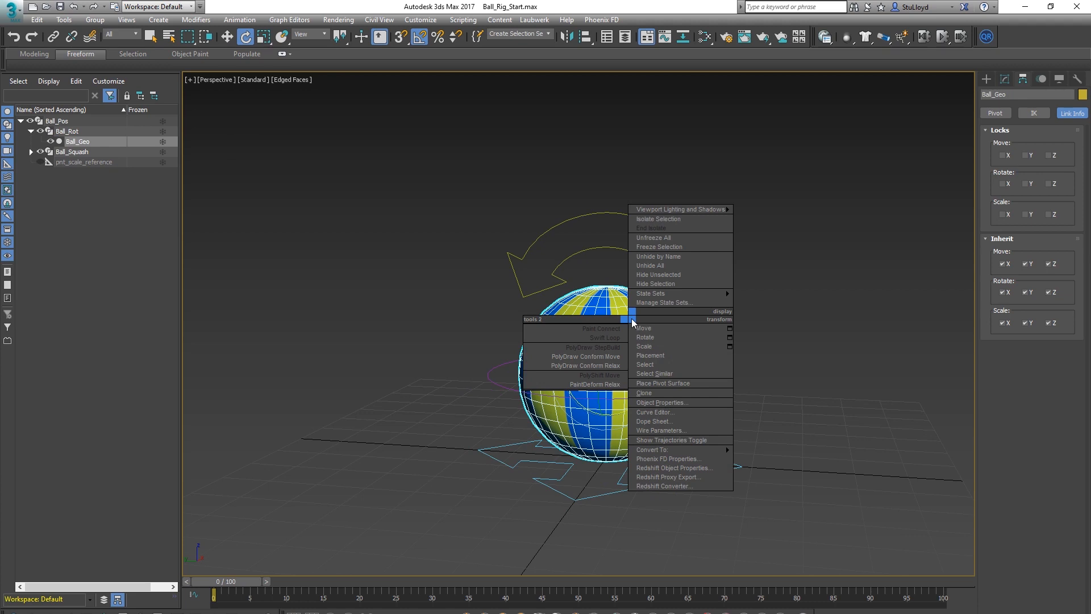
left_click(662, 247)
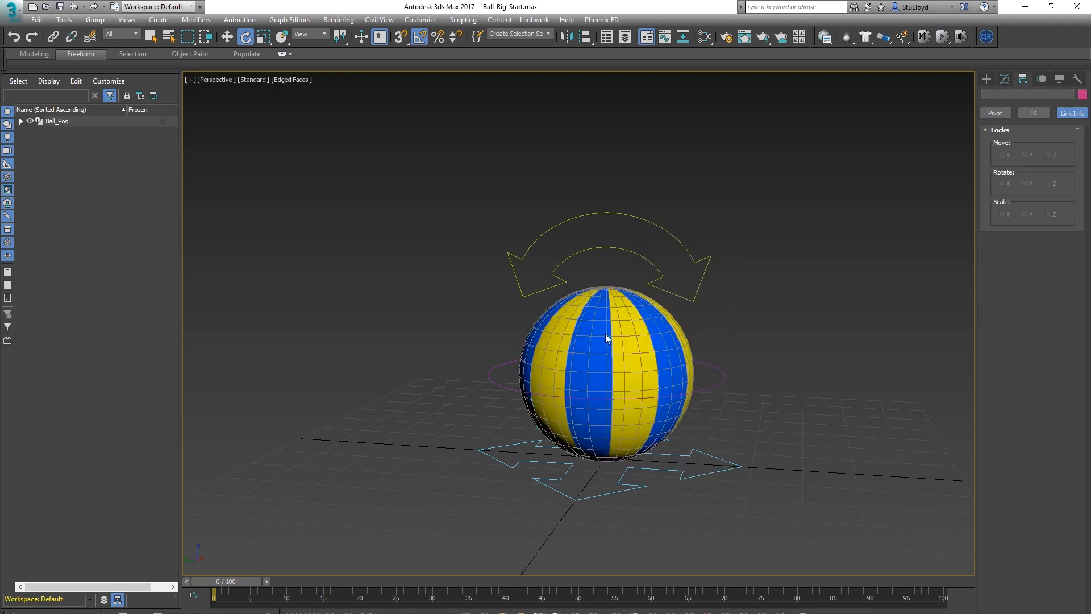
Check which objects can be selected in the scene with edged faces temporarily hidden, and restore the edged faces display.
key("F4")
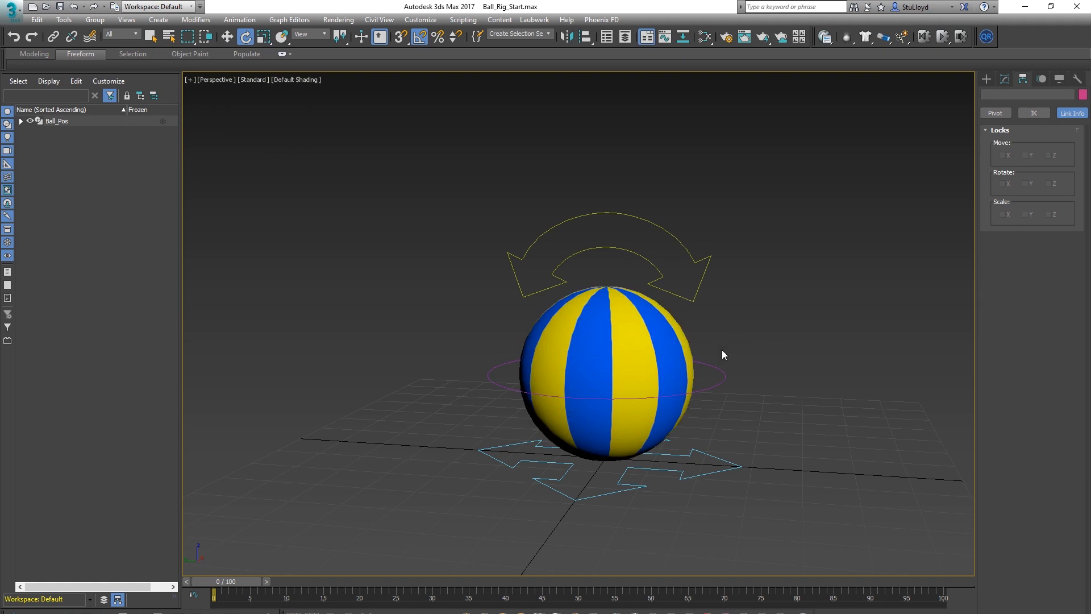
left_click_drag(547, 455, 441, 543)
scroll(667, 371, "down", 4)
middle_click_drag(667, 370, 785, 322, "alt")
scroll(612, 416, "up", 4)
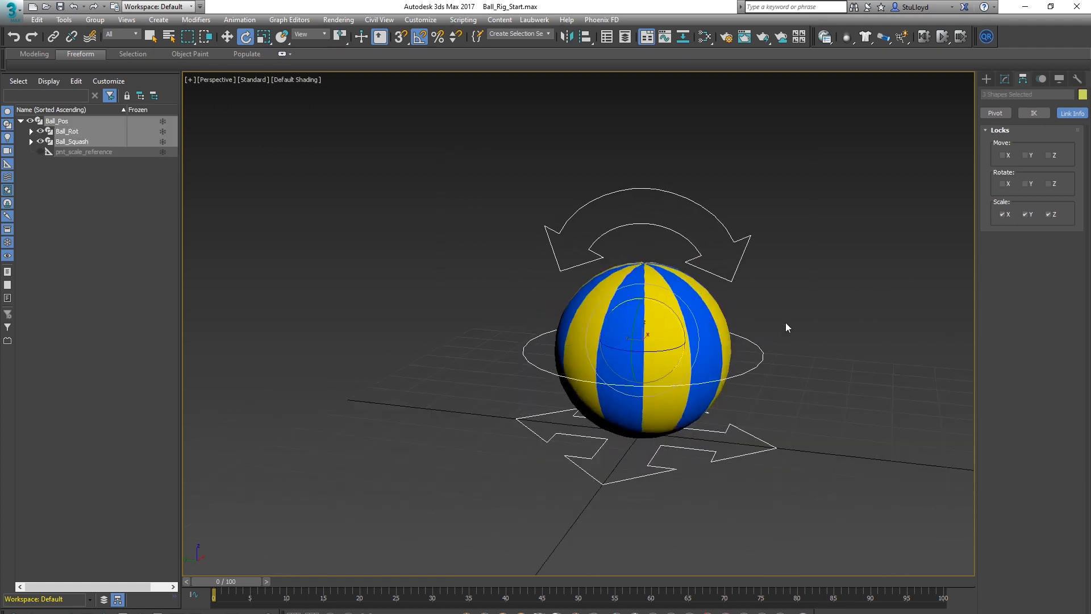
left_click(785, 322)
left_click(738, 265)
left_click(792, 269)
key("ctrl+a")
scroll(719, 385, "down", 4)
scroll(704, 385, "up", 4)
mouse_move(718, 385)
middle_mouse_down("alt")
mouse_move(711, 371)
mouse_move(717, 382)
mouse_move(676, 377)
mouse_move(639, 392)
middle_mouse_up("alt")
left_click(815, 284)
key("F4")
scroll(655, 387, "up", 4)
scroll(593, 360, "down", 3)
mouse_move(593, 360)
middle_mouse_down("alt")
mouse_move(550, 362)
mouse_move(585, 370)
middle_mouse_up("alt")
scroll(640, 383, "up", 4)
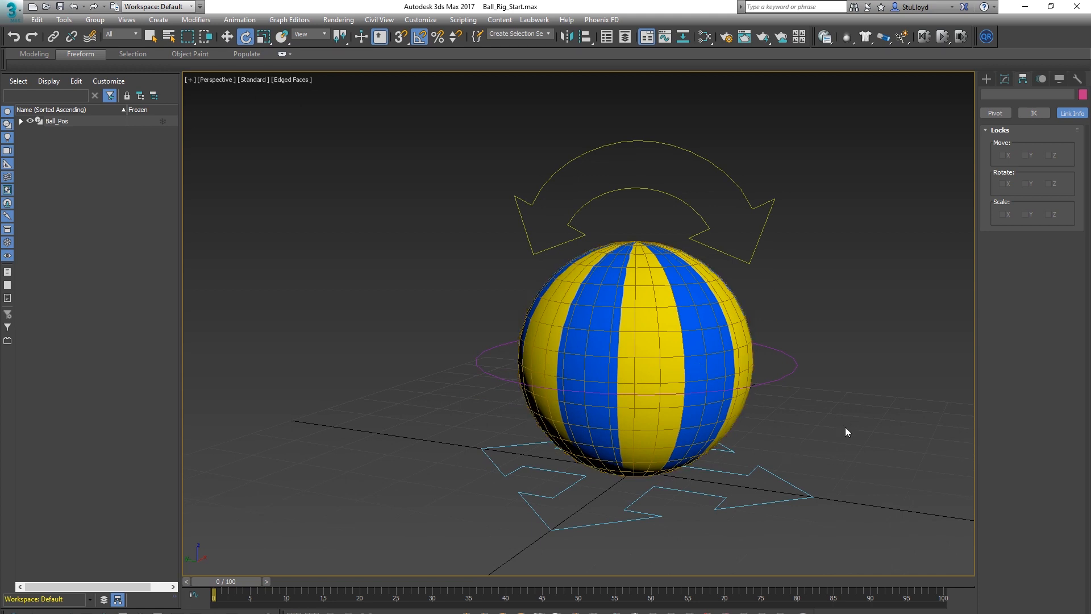
Switch from the Perspective view to a maximized Left view framed on the ball.
key("alt+w")
left_click(432, 419)
key("alt+w")
scroll(630, 391, "down", 5)
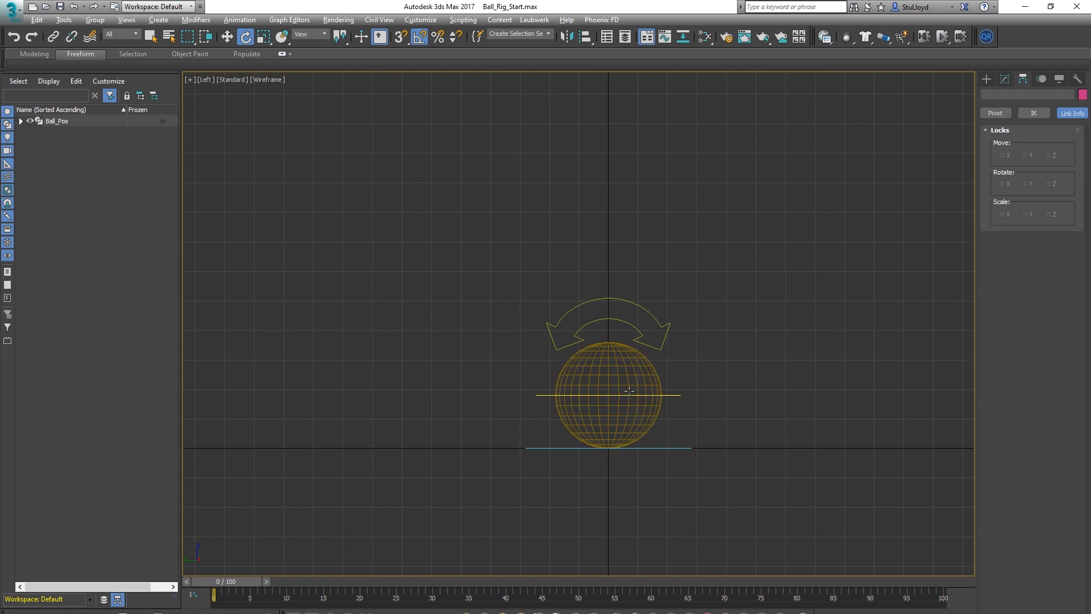
scroll(514, 389, "up", 4)
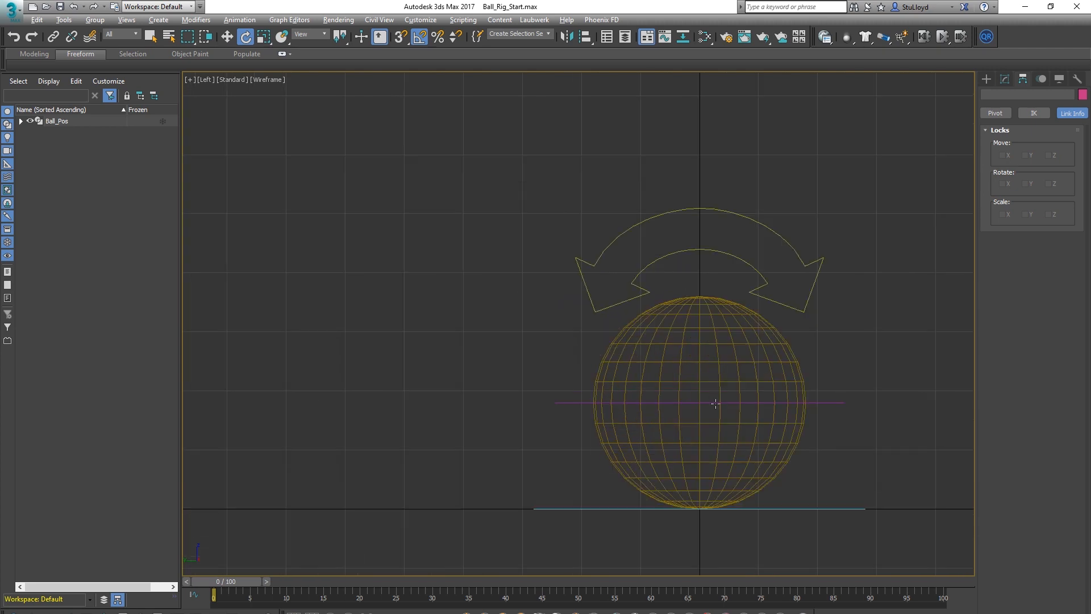
Draw a straight horizontal chain of three bones beside the ball with snapping on, and delete the small end bone.
left_click(987, 80)
left_click(1069, 97)
left_click(1016, 148)
left_click(401, 37)
scroll(516, 402, "down", 2)
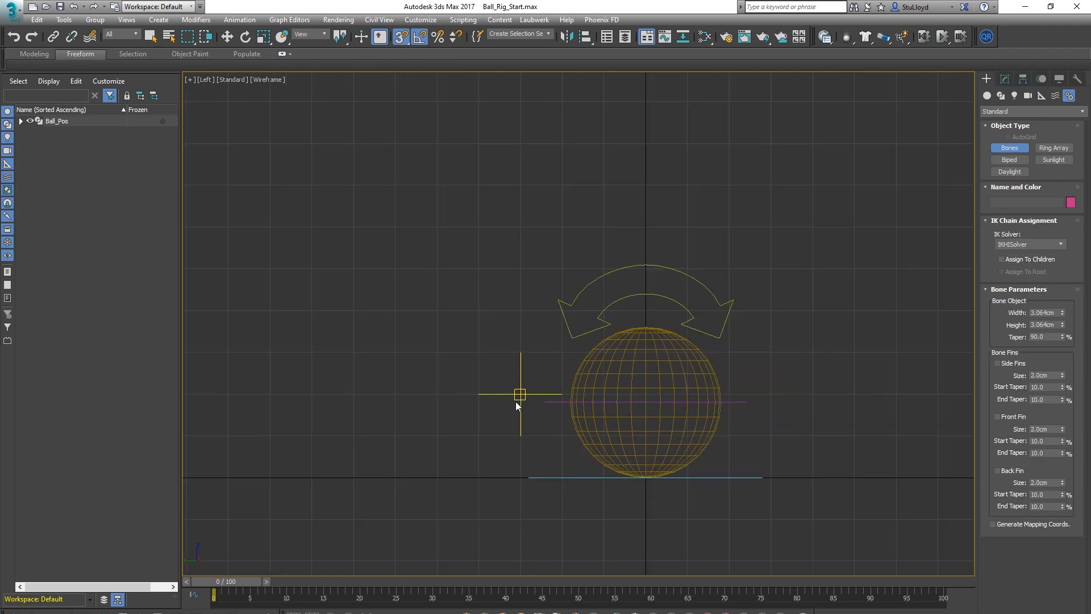
left_click(561, 352)
left_click(475, 351)
left_click(395, 352)
right_click(375, 351)
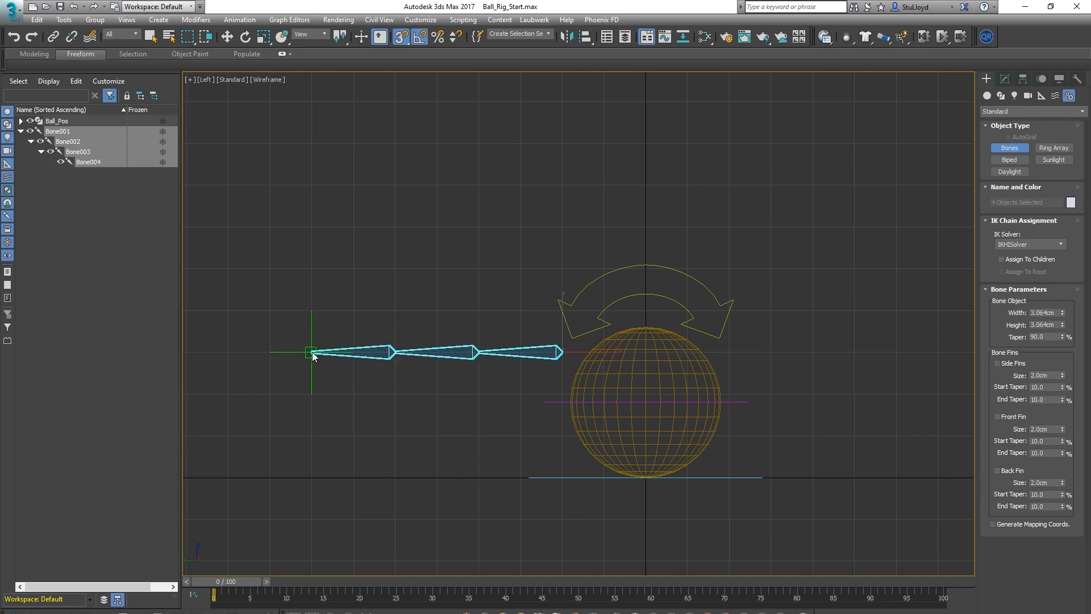
right_click(312, 352)
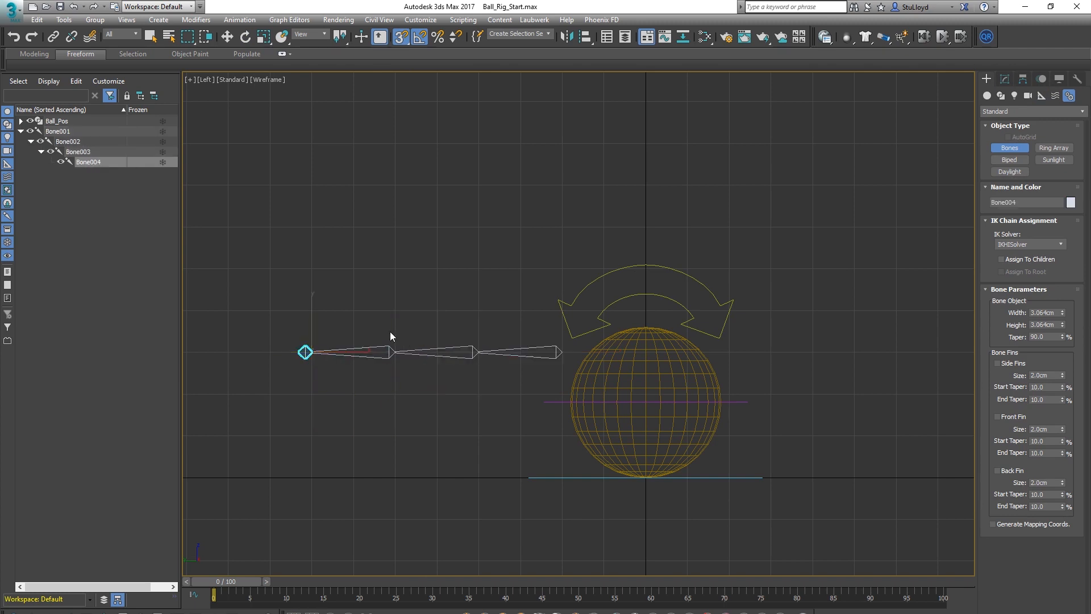
key("Delete")
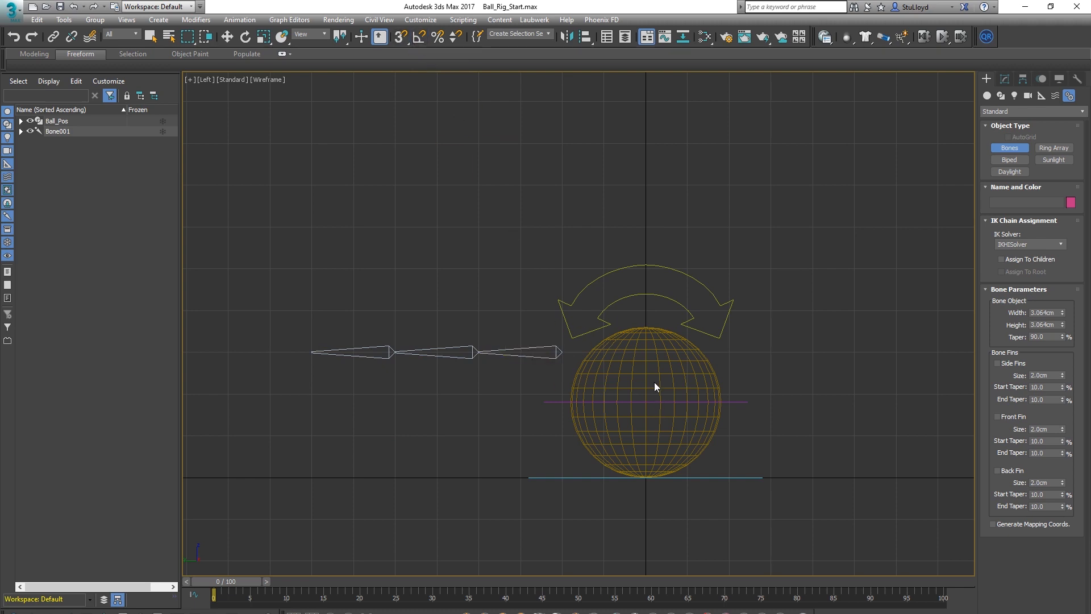
Return to a maximized Perspective view and lower the bone chain to the height of the ball's centre.
key("alt+w")
right_click(787, 460)
key("alt+w")
middle_click_drag(586, 369, 660, 332, "alt")
scroll(631, 344, "up", 3)
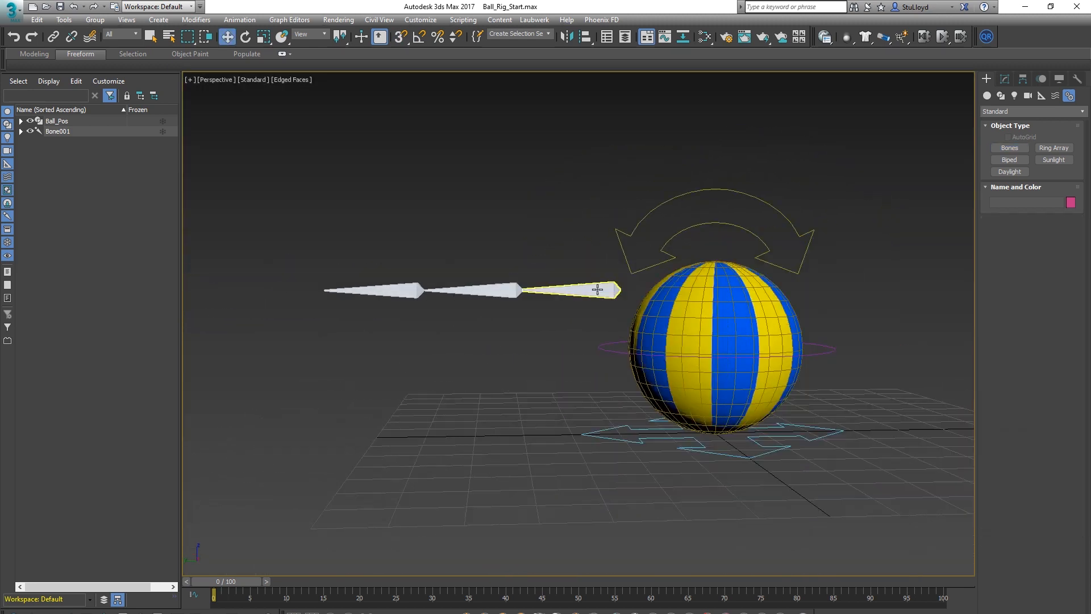
left_click(597, 290)
left_click_drag(607, 275, 610, 331)
Link the root bone of the chain to the Ball_Rot control.
middle_click_drag(684, 359, 680, 329, "alt")
scroll(665, 359, "down", 2)
scroll(682, 326, "up", 2)
left_click(53, 36)
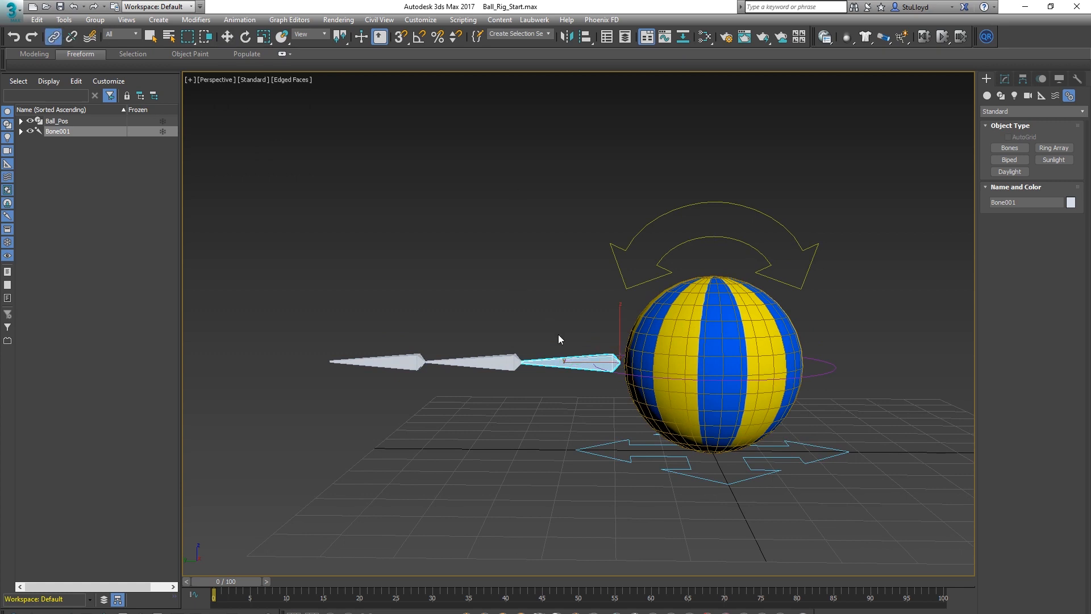
left_click_drag(564, 366, 632, 246)
Rotate the Ball_Rot control to test whether the bone chain follows the ball.
left_click(730, 182)
left_click(713, 205)
middle_click_drag(753, 293, 750, 293, "alt")
key("e")
mouse_move(758, 341)
left_mouse_down()
mouse_move(760, 418)
mouse_move(756, 344)
left_mouse_up()
Select the Ball_Squash control and vary its squash attribute to test the linked bones.
left_click(816, 373)
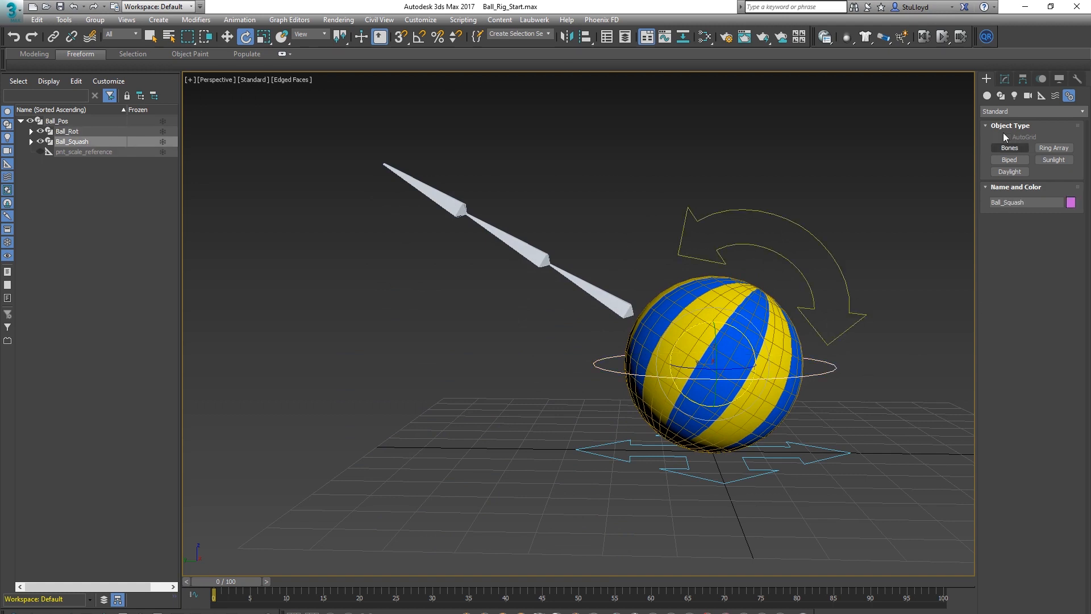
left_click(1005, 80)
mouse_move(1017, 246)
left_mouse_down()
mouse_move(1047, 249)
mouse_move(1002, 250)
mouse_move(1048, 248)
mouse_move(1003, 250)
mouse_move(1048, 250)
mouse_move(1019, 255)
left_mouse_up()
Undo the test rotation and the root bone's link to Ball_Rot, and clear the selection.
left_click(708, 364)
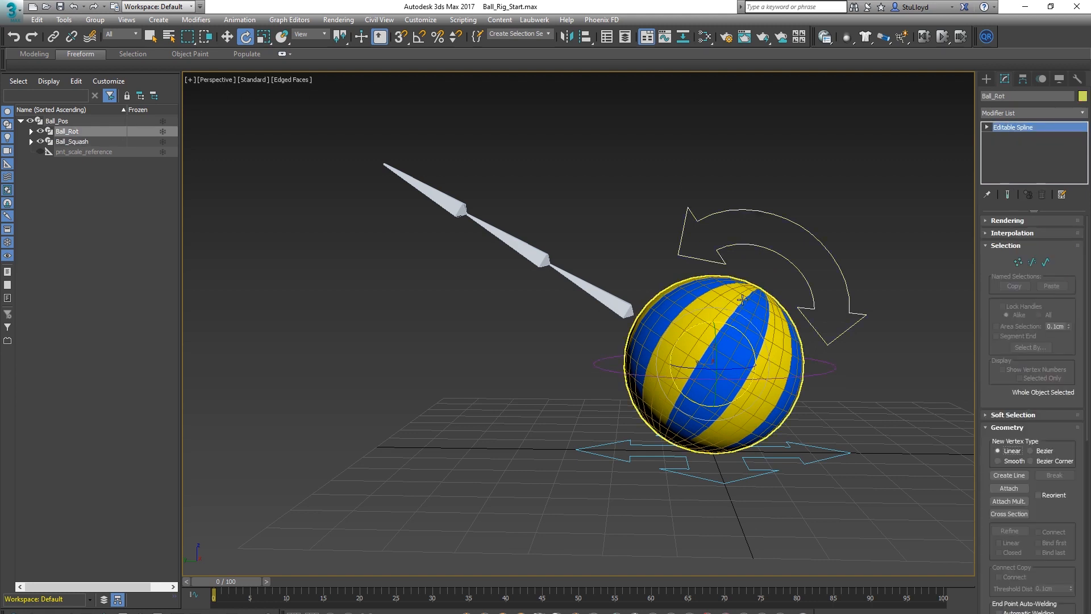
left_click(568, 363)
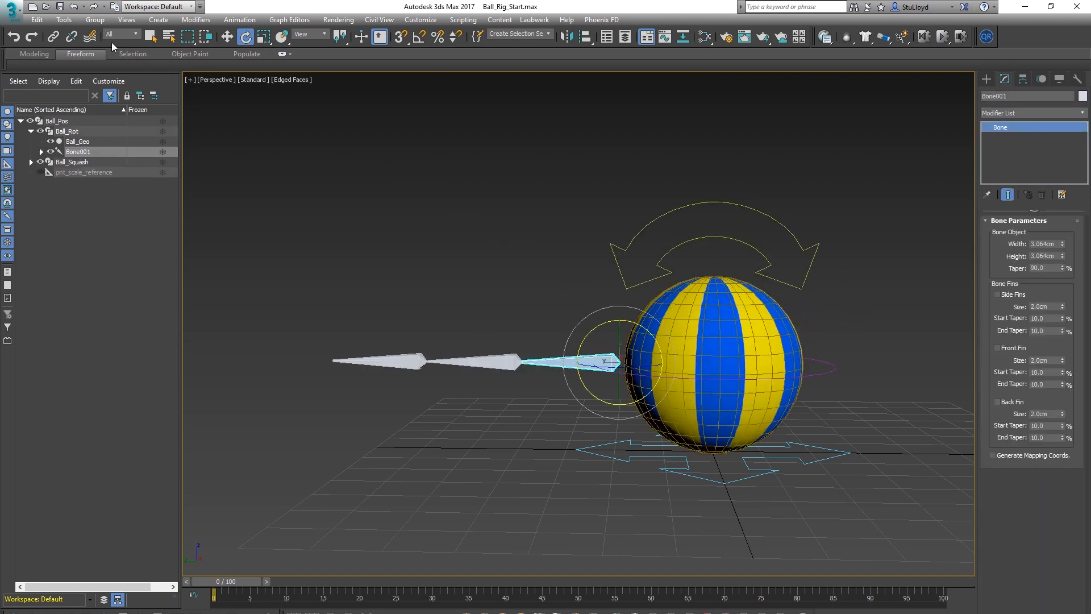
mouse_move(682, 363)
middle_mouse_down("alt")
mouse_move(704, 367)
mouse_move(680, 379)
middle_mouse_up("alt")
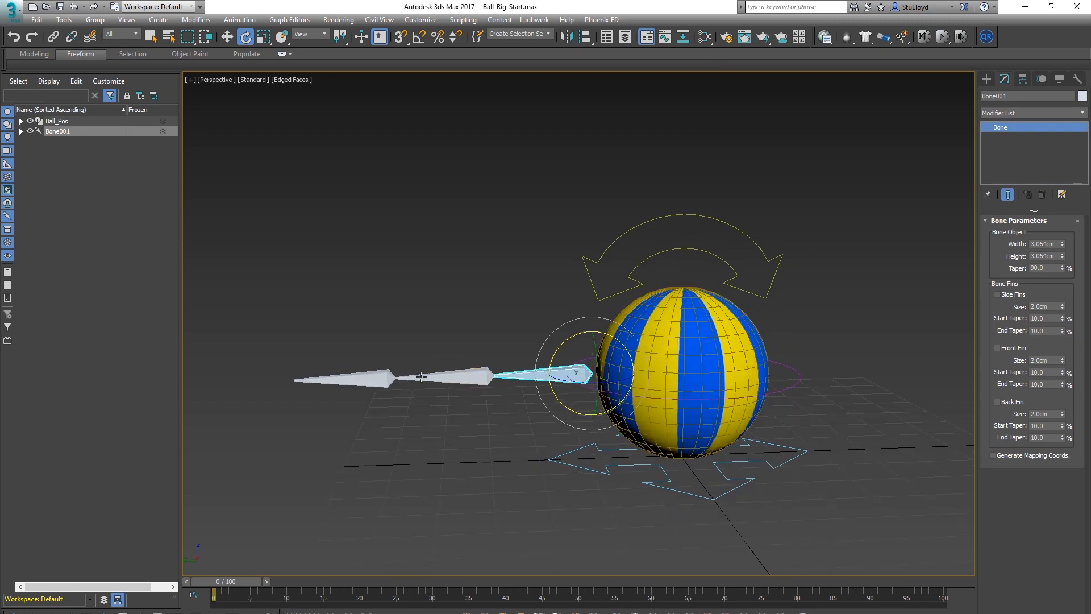
scroll(710, 305, "down", 2)
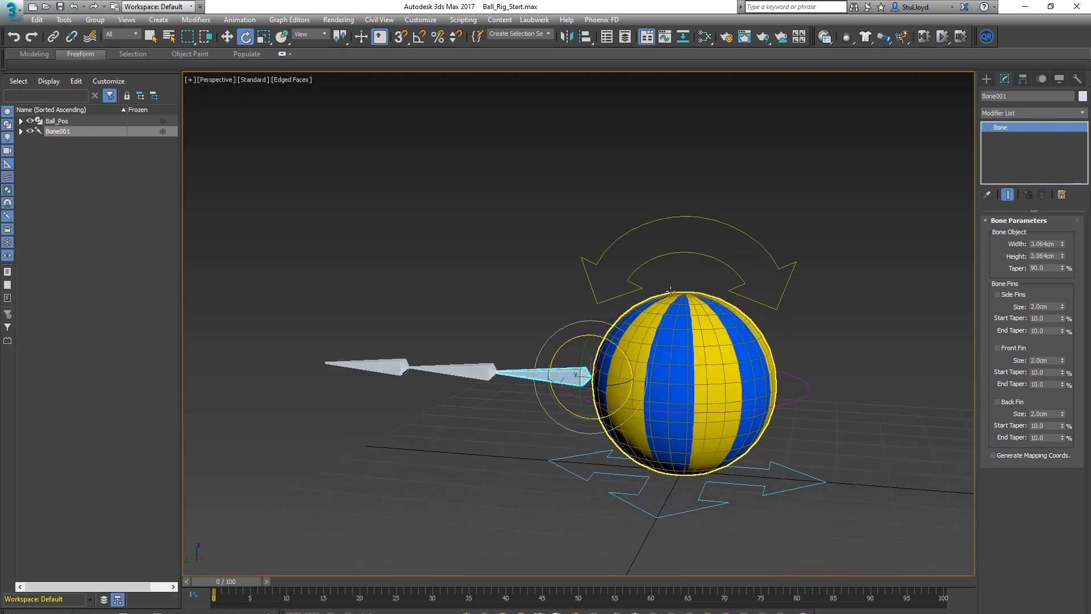
scroll(696, 368, "down", 1)
scroll(696, 367, "up", 3)
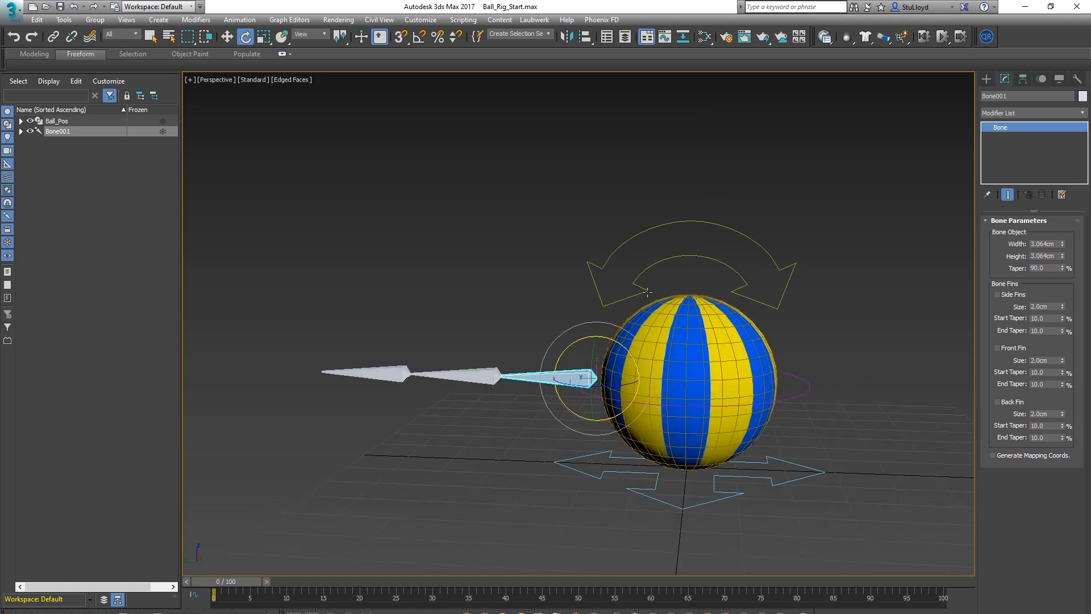
mouse_move(673, 376)
middle_mouse_down("alt")
mouse_move(666, 397)
mouse_move(603, 385)
mouse_move(675, 394)
middle_mouse_up("alt")
scroll(673, 370, "down", 2)
scroll(674, 370, "up", 2)
left_click(542, 320)
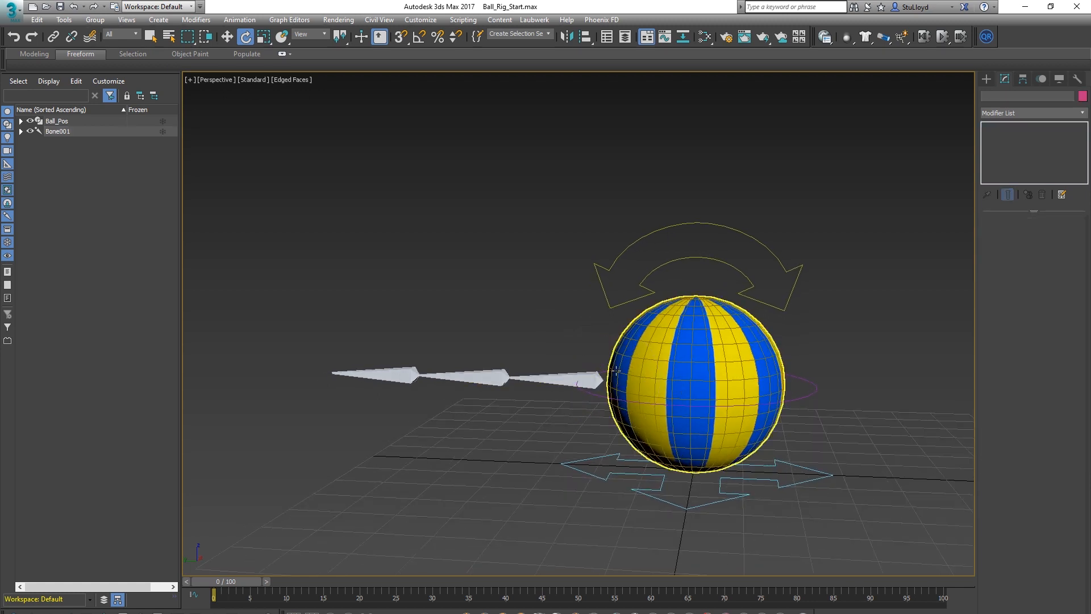
Expand the Ball_Pos hierarchy, unhide FFD001 and bind all three bones to it as a space warp.
left_click(20, 121)
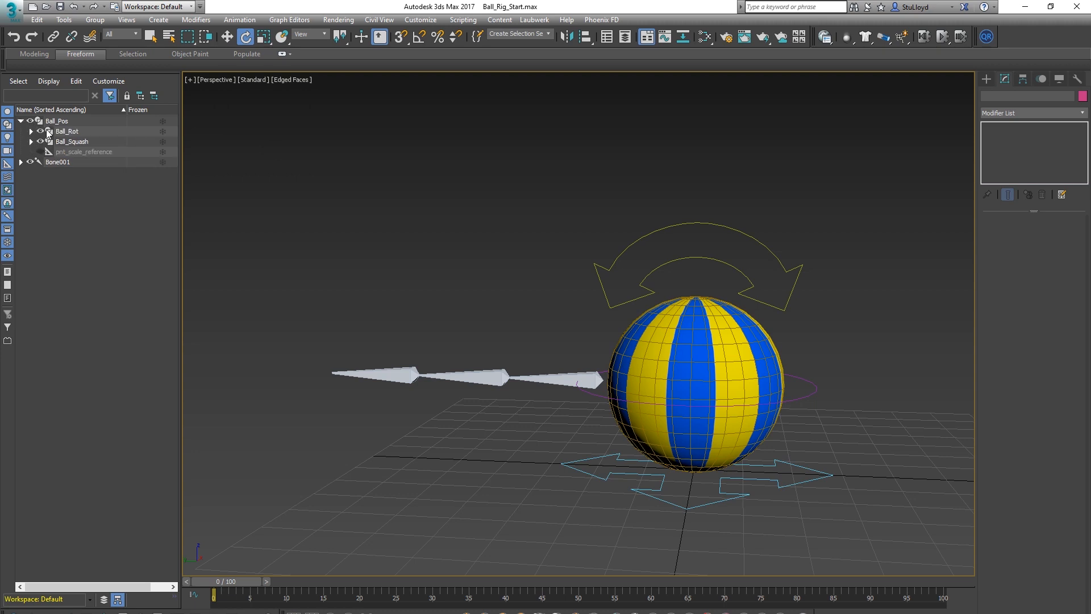
left_click(30, 131)
left_click(30, 152)
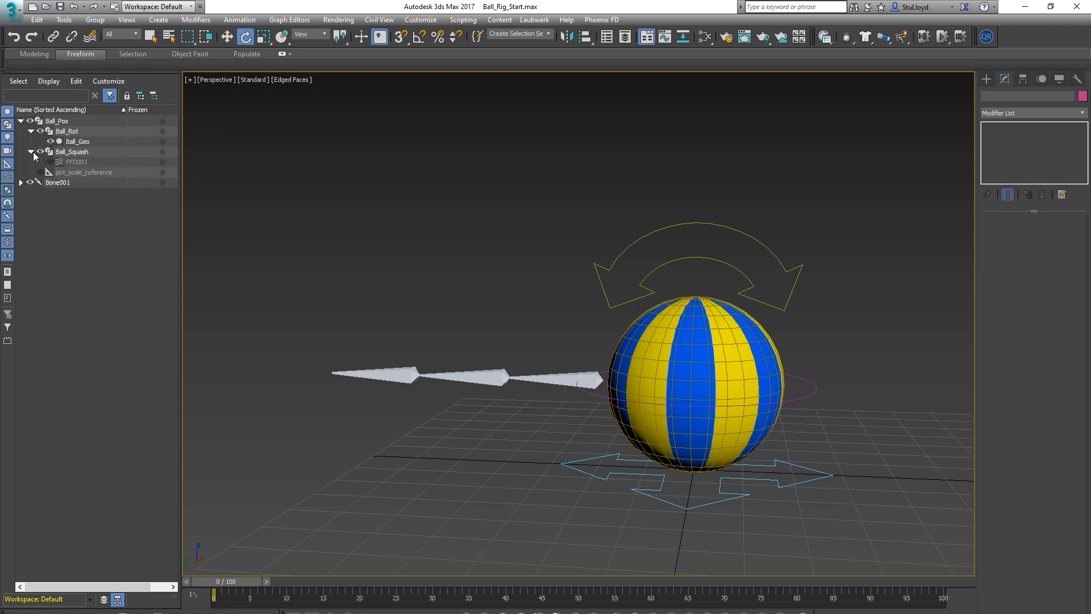
left_click(50, 162)
double_click(562, 375)
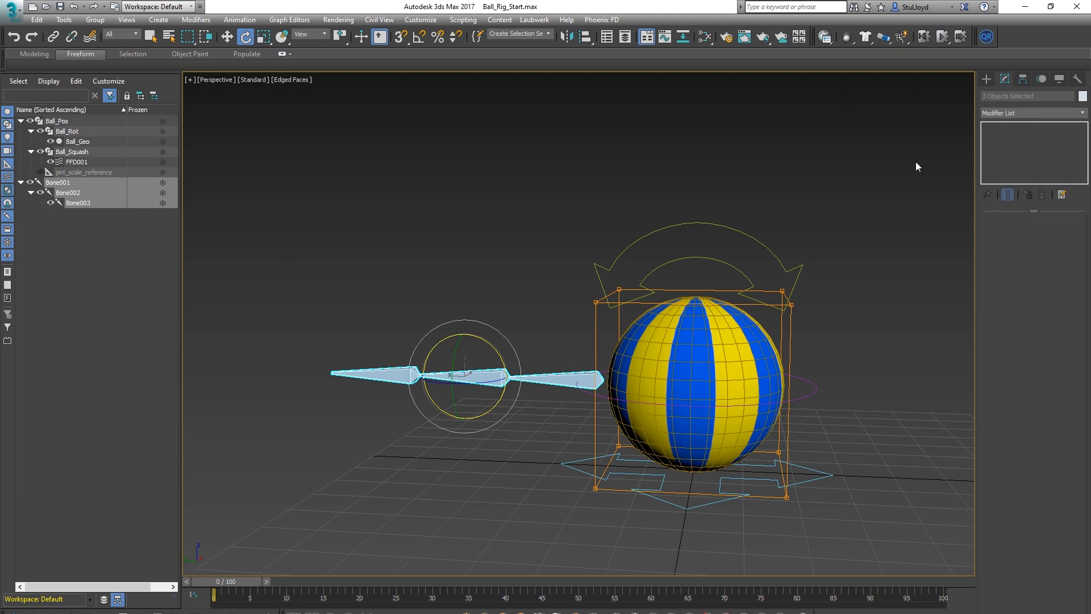
left_click(90, 36)
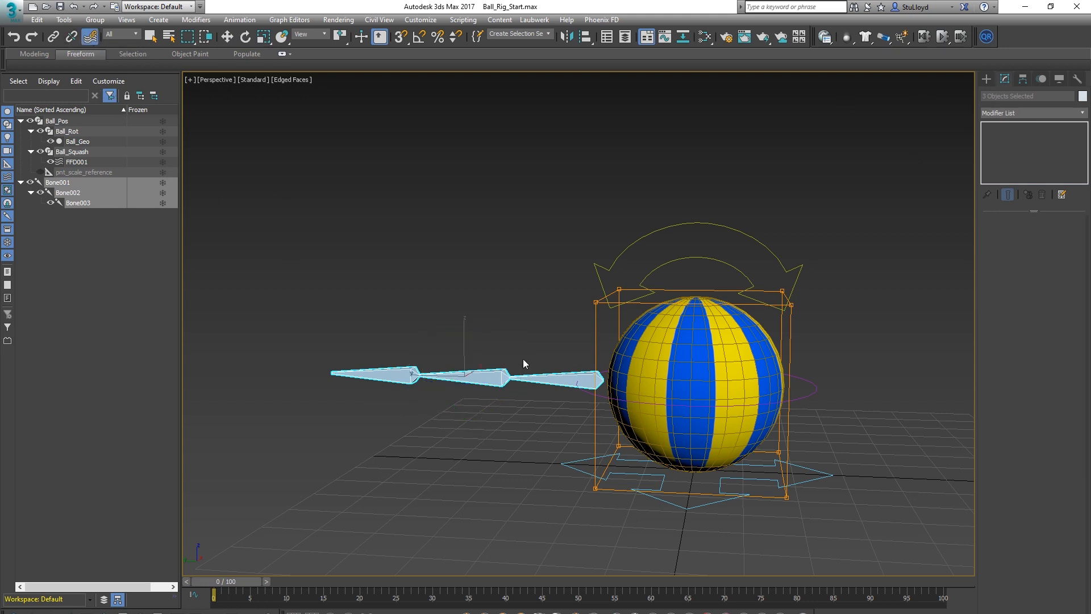
left_click_drag(560, 385, 599, 304)
Select the Ball_Squash control and vary its squash attribute to test the space-warp-bound bones.
left_click(821, 381)
left_click(814, 385)
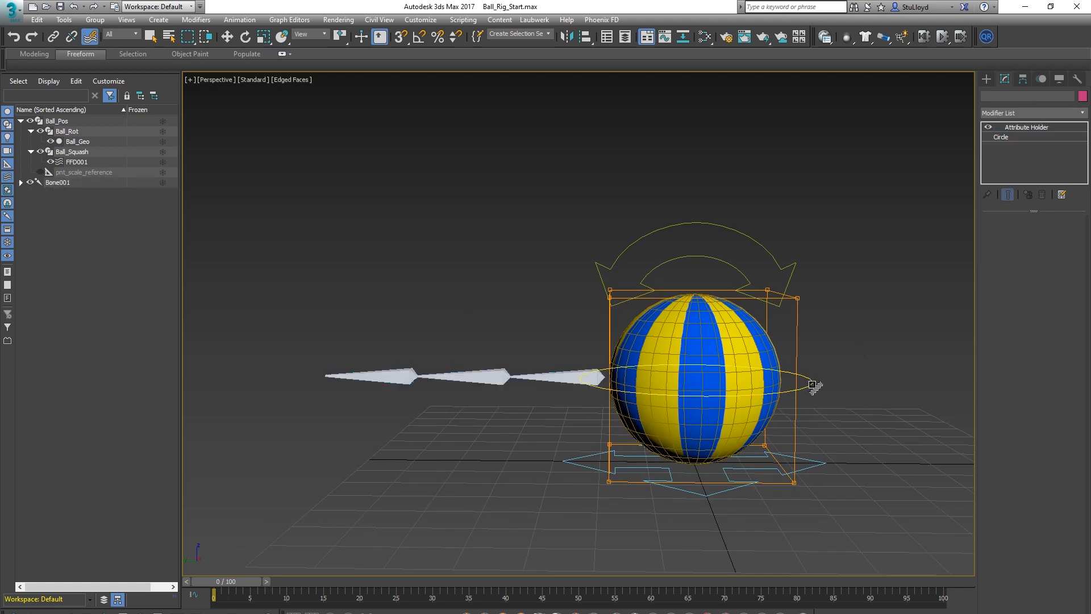
mouse_move(1018, 246)
left_mouse_down()
mouse_move(1062, 226)
mouse_move(999, 253)
left_mouse_up()
scroll(514, 452, "down", 3)
scroll(629, 443, "up", 2)
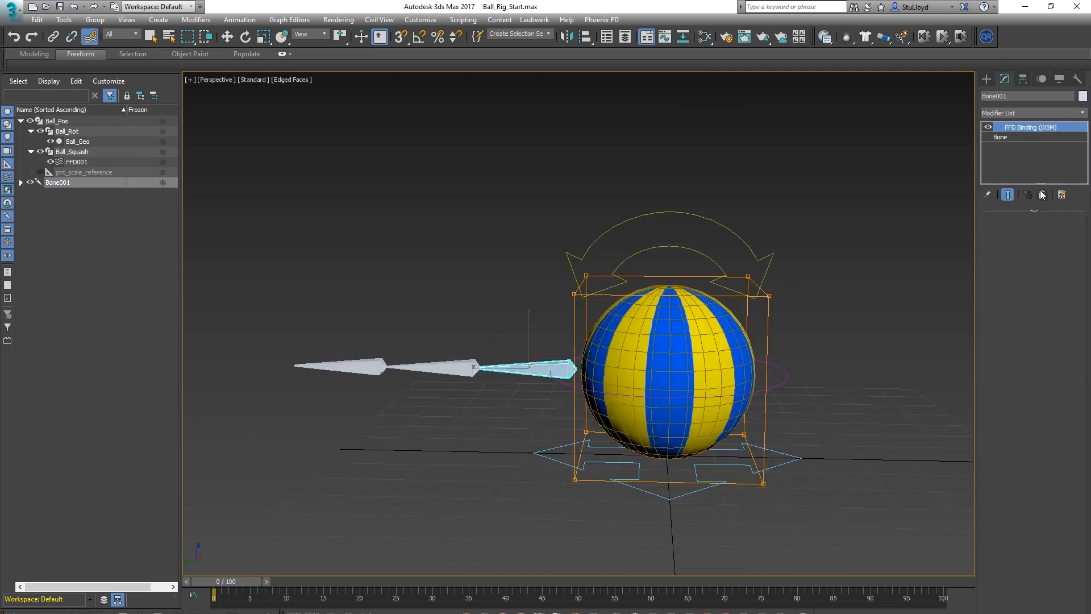
Remove the FFD Binding modifier from Bone001, Bone002 and Bone003, with FFD001 hidden again and nothing selected.
left_click(1041, 193)
left_click(438, 364)
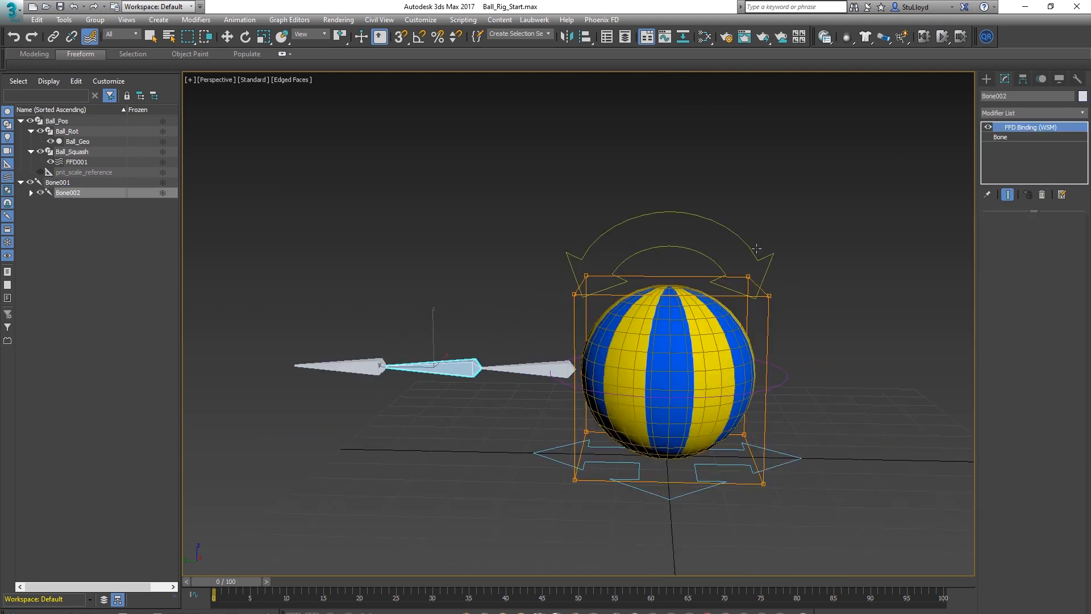
left_click(1041, 195)
left_click(341, 365)
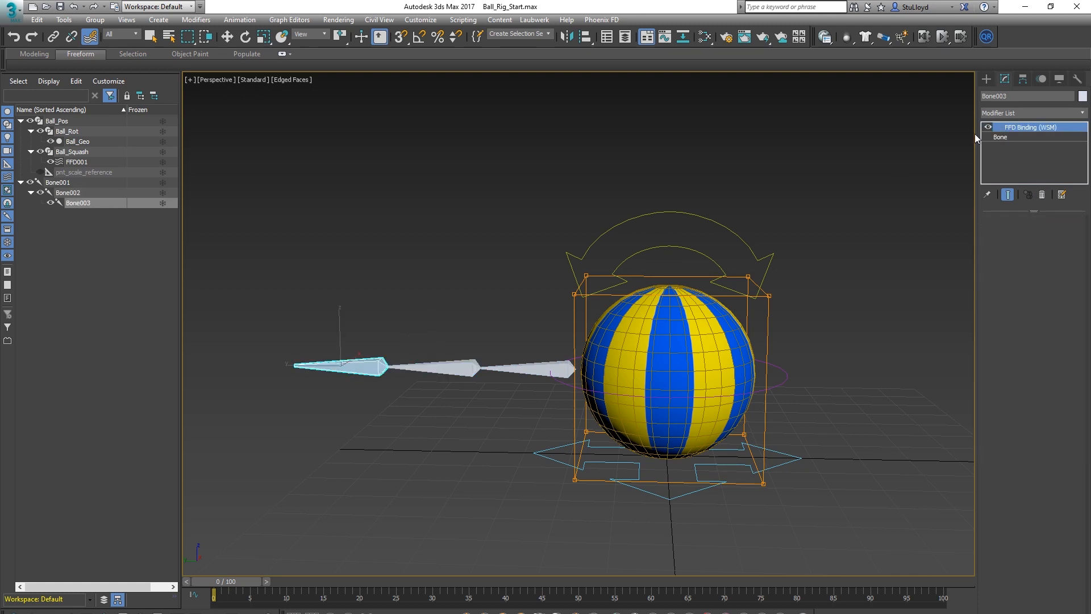
left_click(1042, 194)
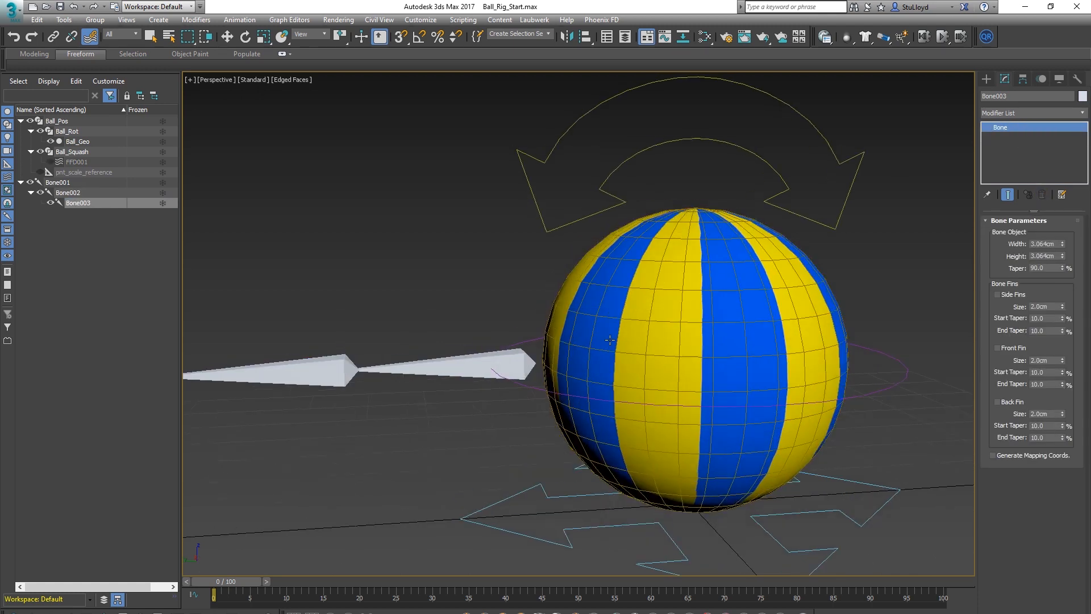
scroll(607, 338, "down", 3)
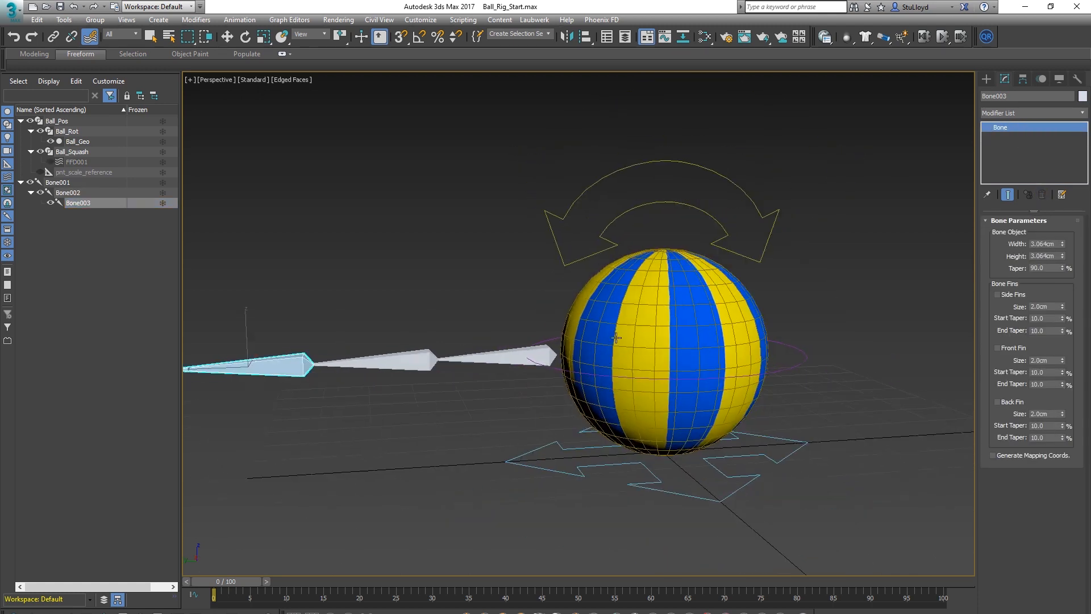
middle_click_drag(607, 339, 600, 337, "alt")
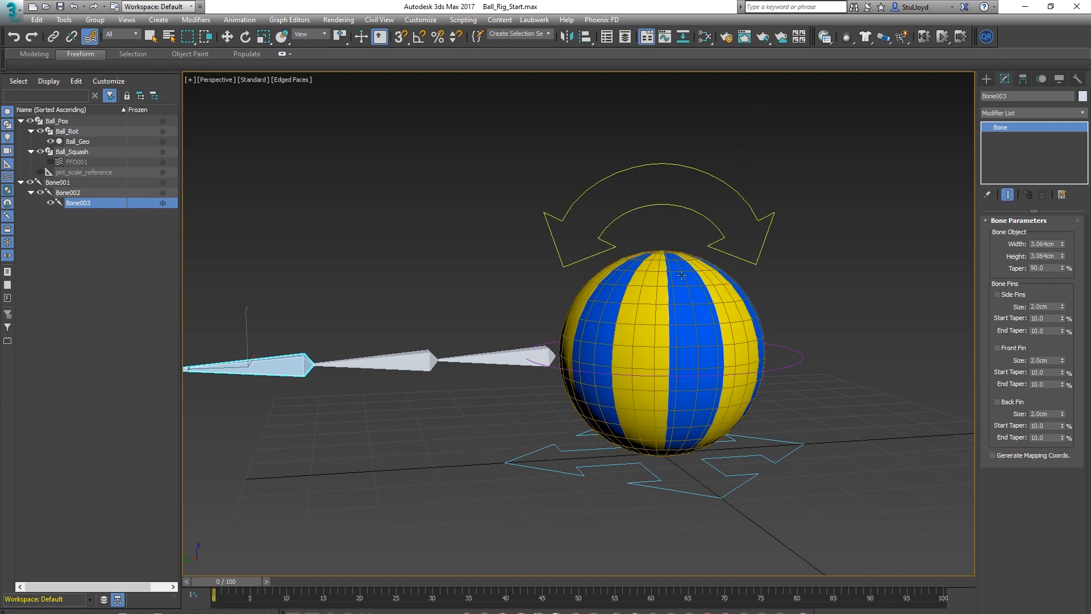
middle_click_drag(555, 353, 631, 333, "alt")
left_click(466, 320)
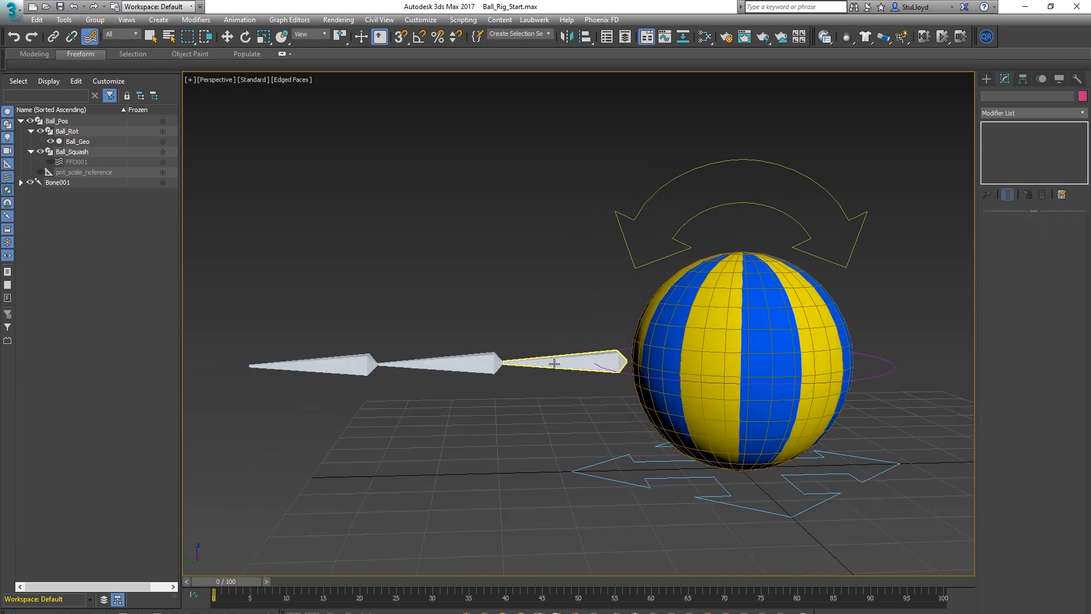
Create a Point helper with a 20 cm cross display on the ground beside the ball.
mouse_move(702, 398)
middle_mouse_down("alt")
mouse_move(689, 394)
mouse_move(743, 399)
mouse_move(667, 382)
mouse_move(684, 385)
middle_mouse_up("alt")
scroll(673, 385, "down", 2)
scroll(677, 393, "up", 2)
scroll(677, 393, "down", 2)
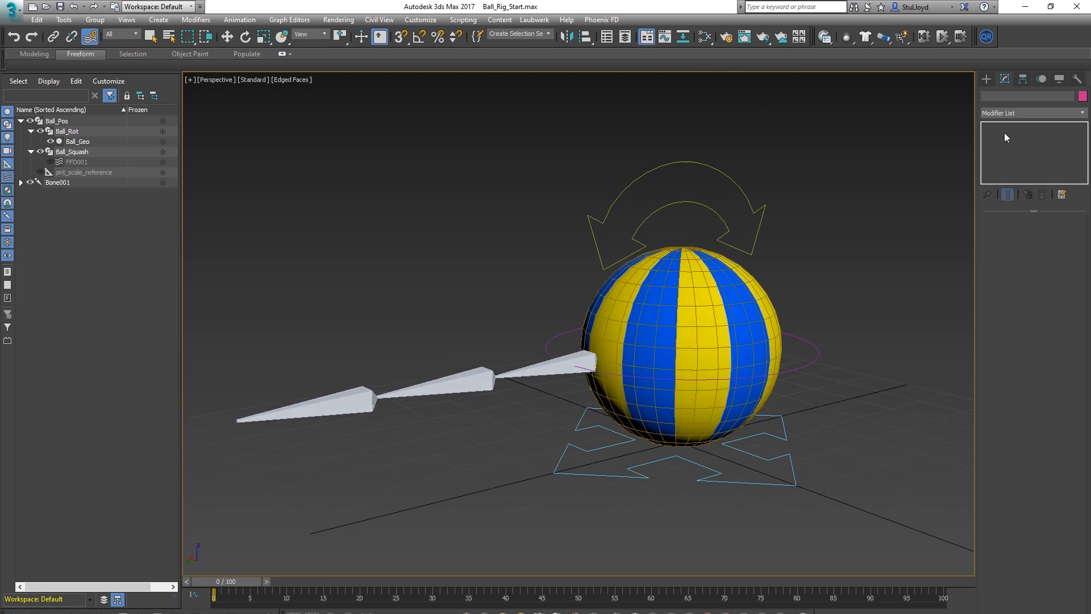
left_click(989, 78)
left_click(1042, 96)
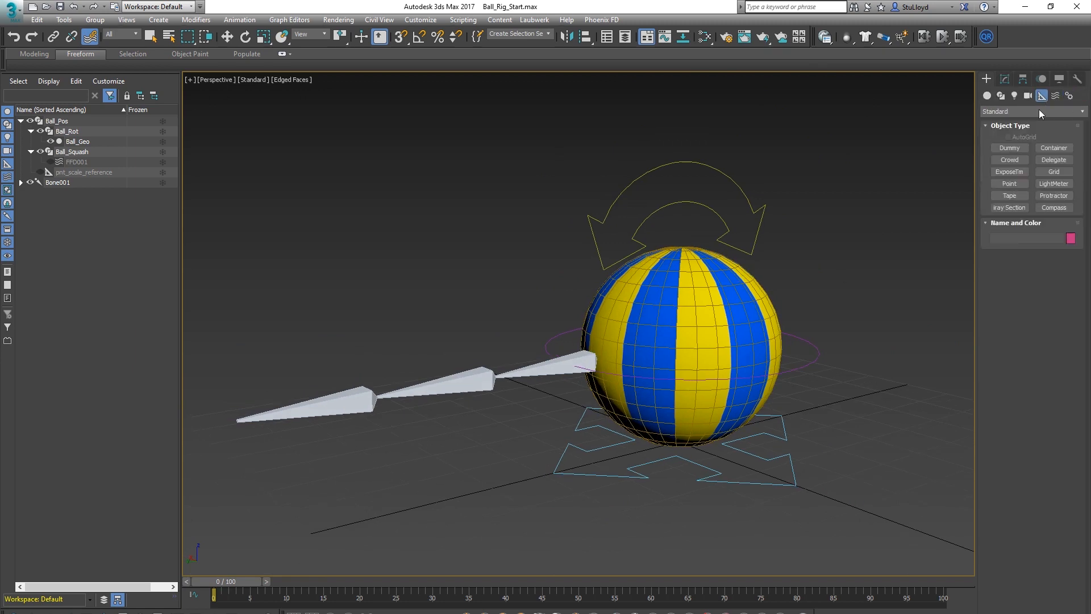
left_click(1005, 184)
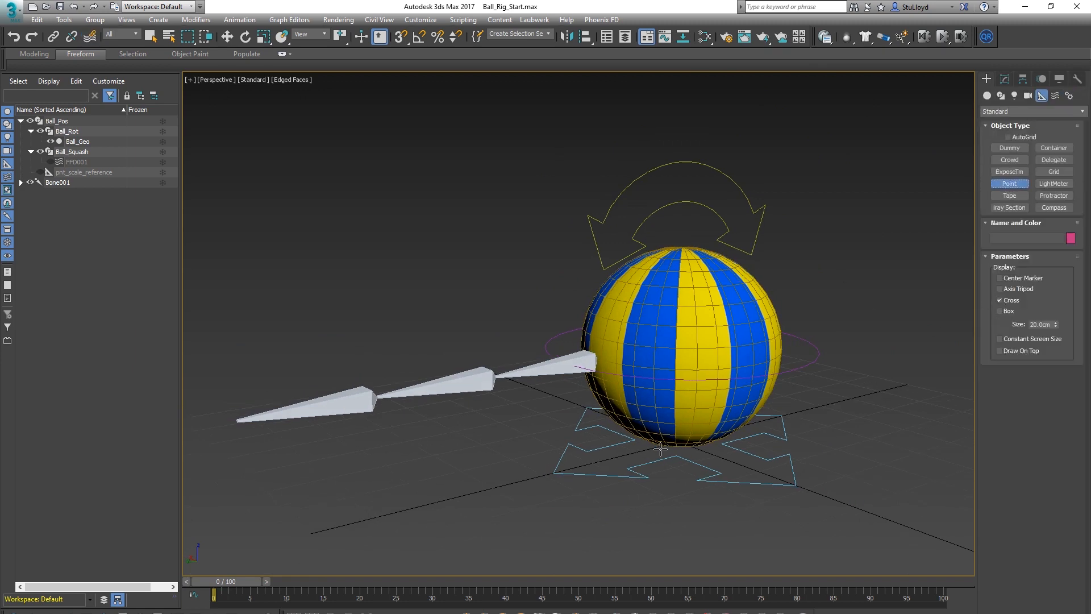
left_click(570, 488)
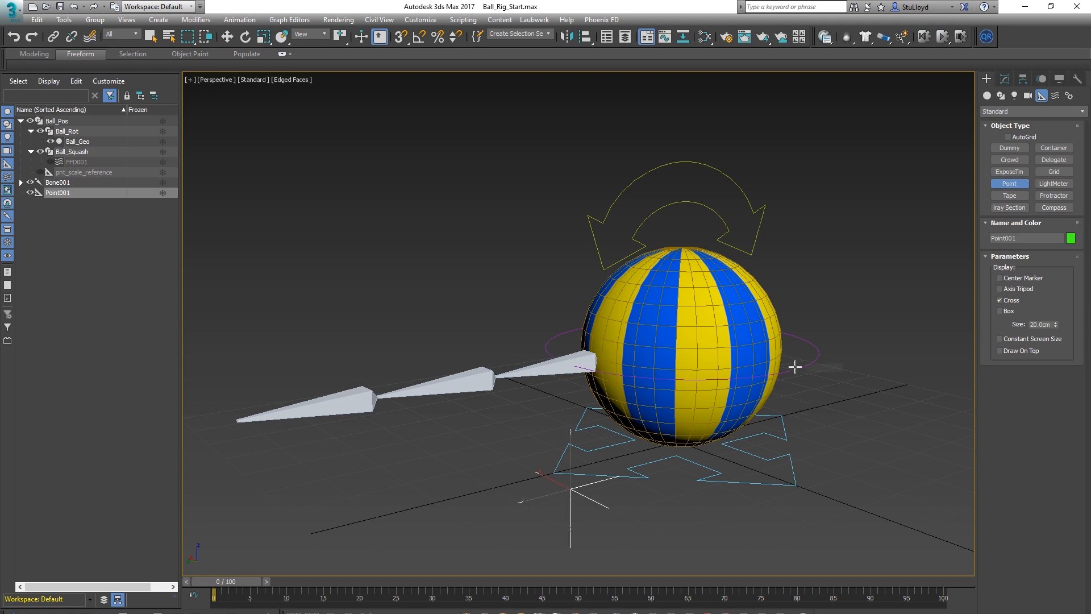
middle_click_drag(637, 432, 596, 434, "alt")
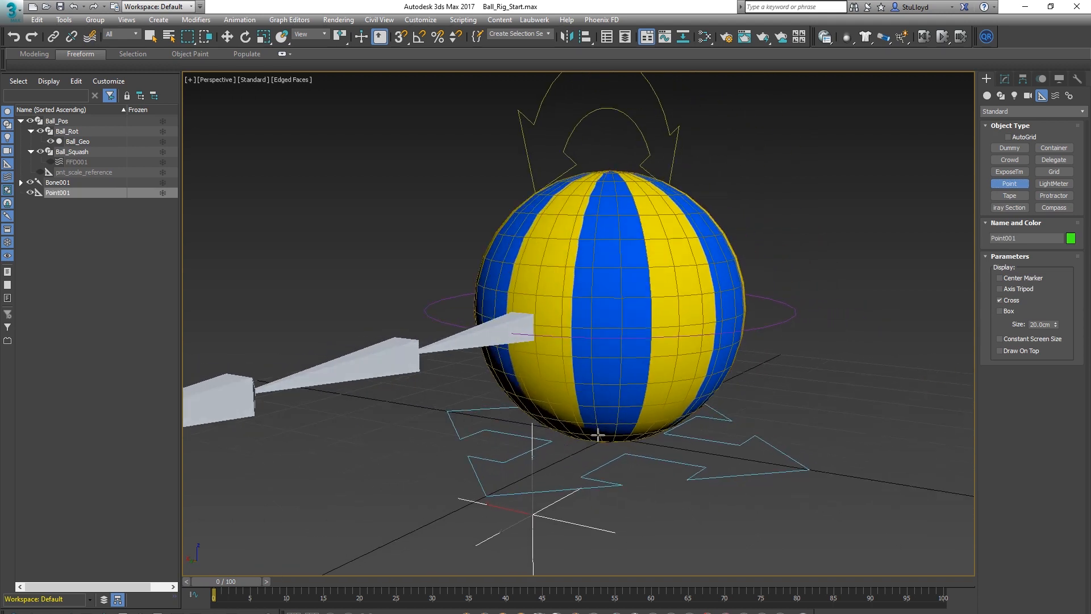
middle_click_drag(550, 504, 546, 507, "alt")
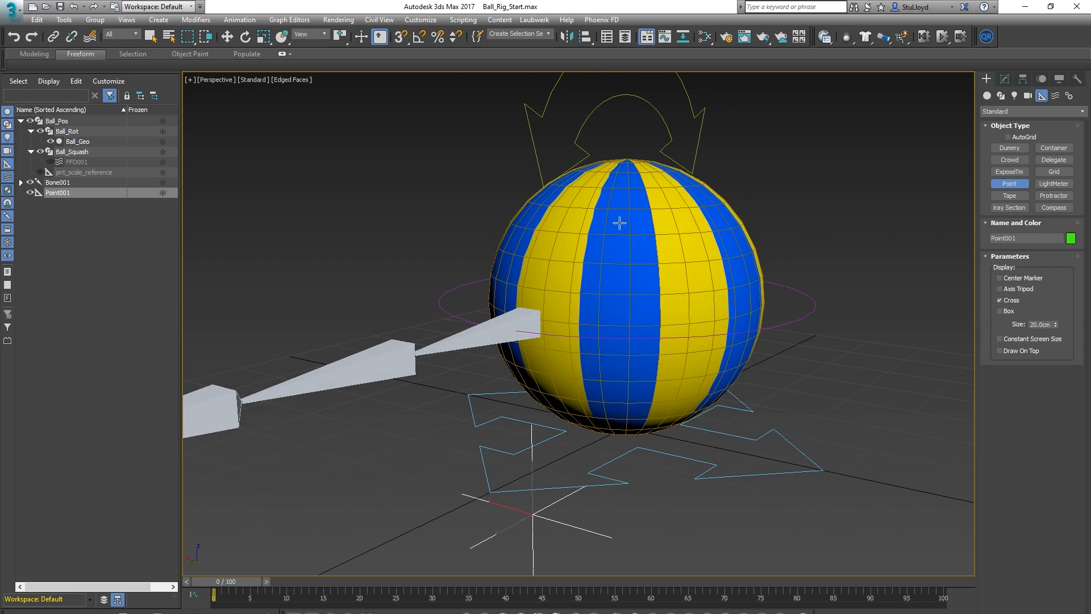
middle_click_drag(614, 302, 610, 298, "alt")
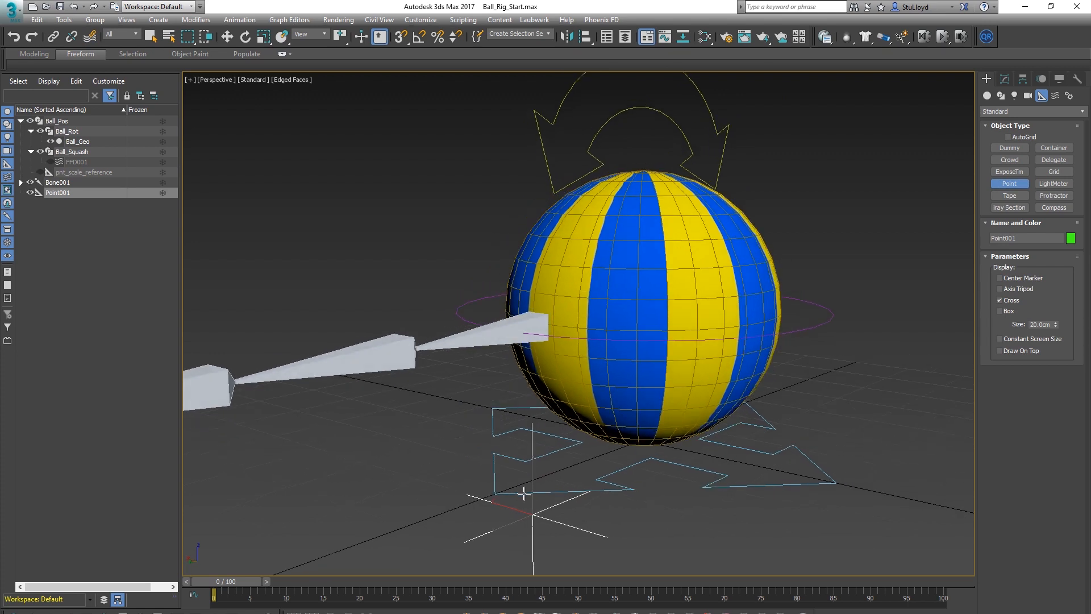
Expand the bone hierarchy and hide Bone001, Bone002 and Bone003.
left_click(21, 183)
left_click(31, 193)
left_click(30, 183)
left_click(40, 193)
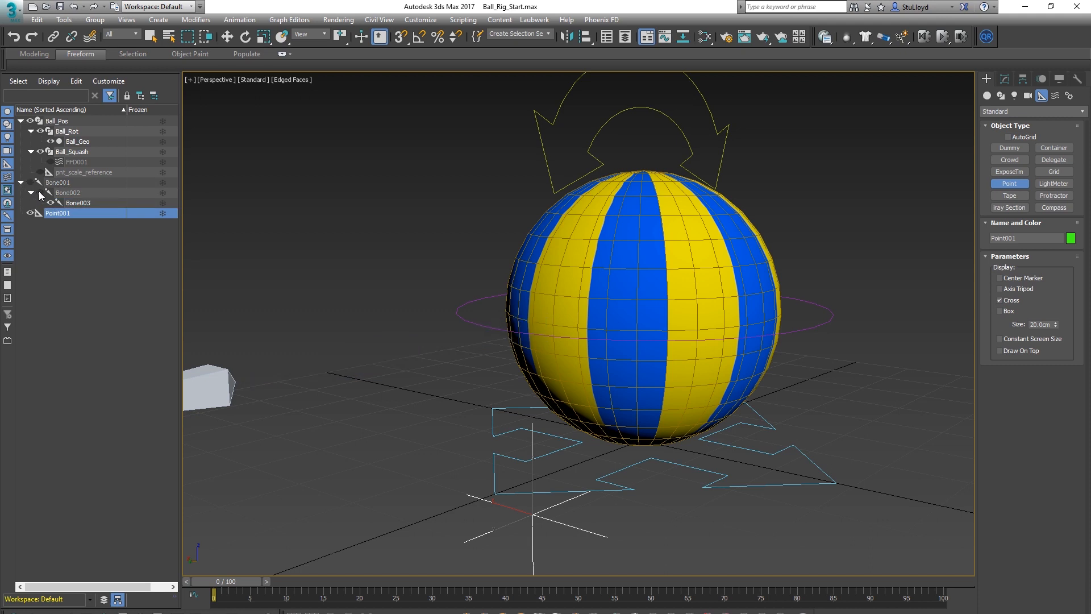
left_click(51, 203)
middle_click_drag(620, 456, 568, 195, "alt")
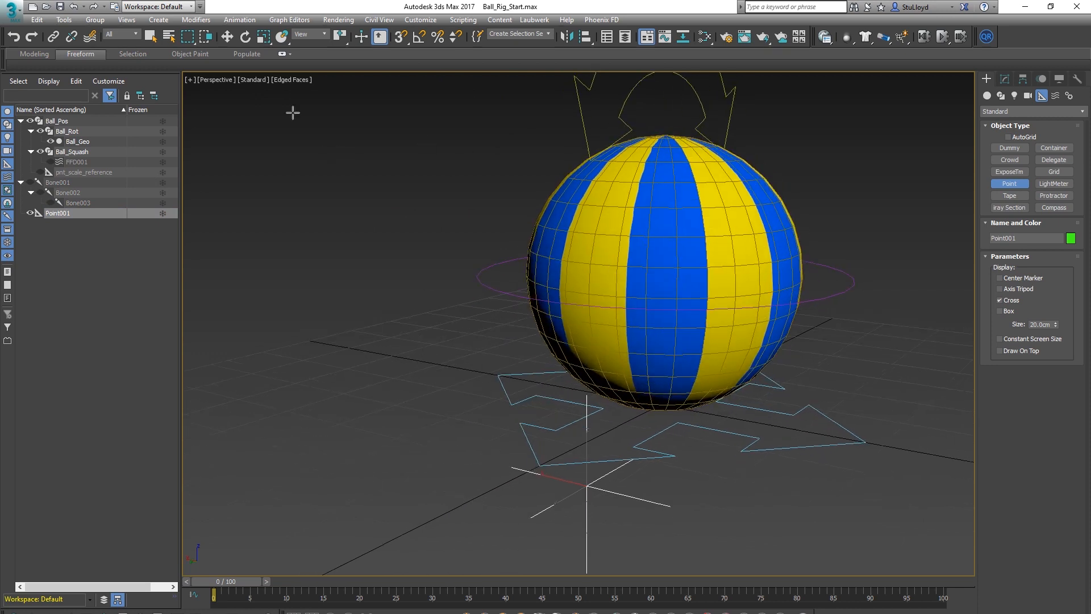
Apply an Attachment Constraint to the Point helper with the Ball_Geo mesh as its target.
left_click(227, 37)
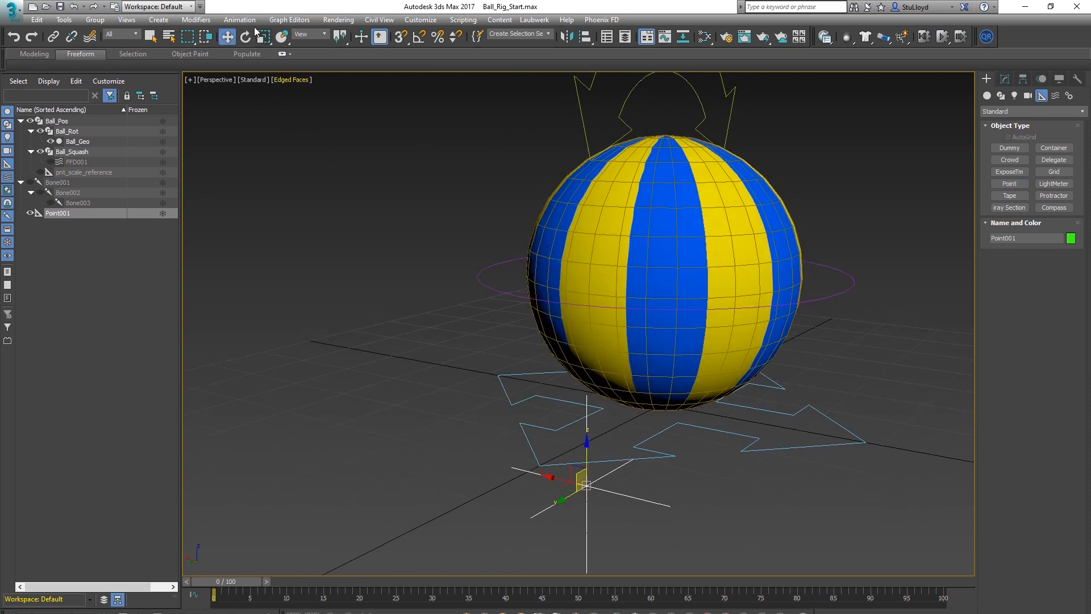
left_click(239, 20)
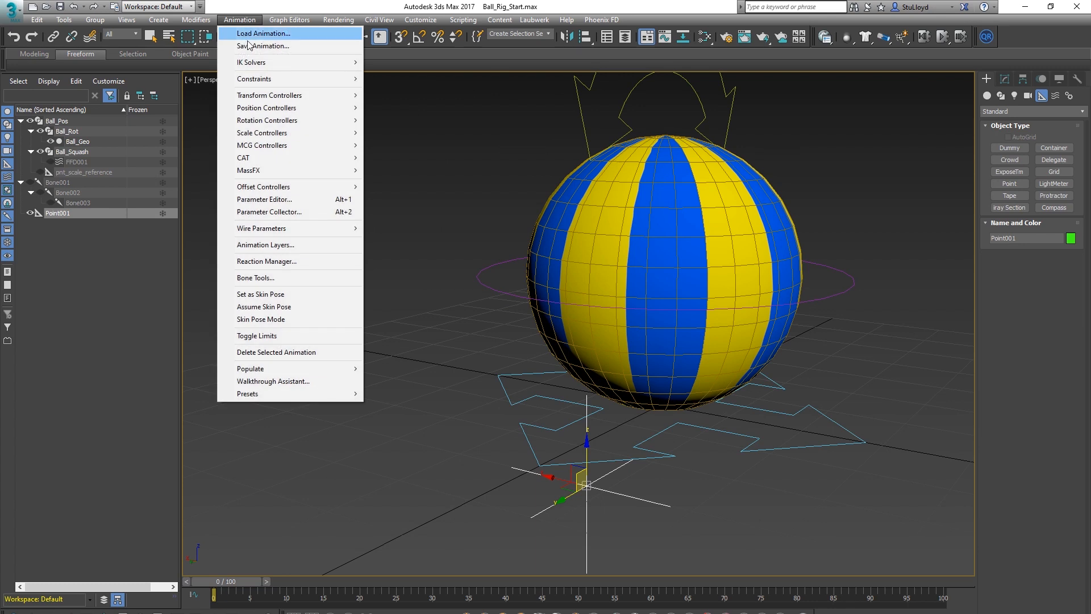
mouse_move(271, 84)
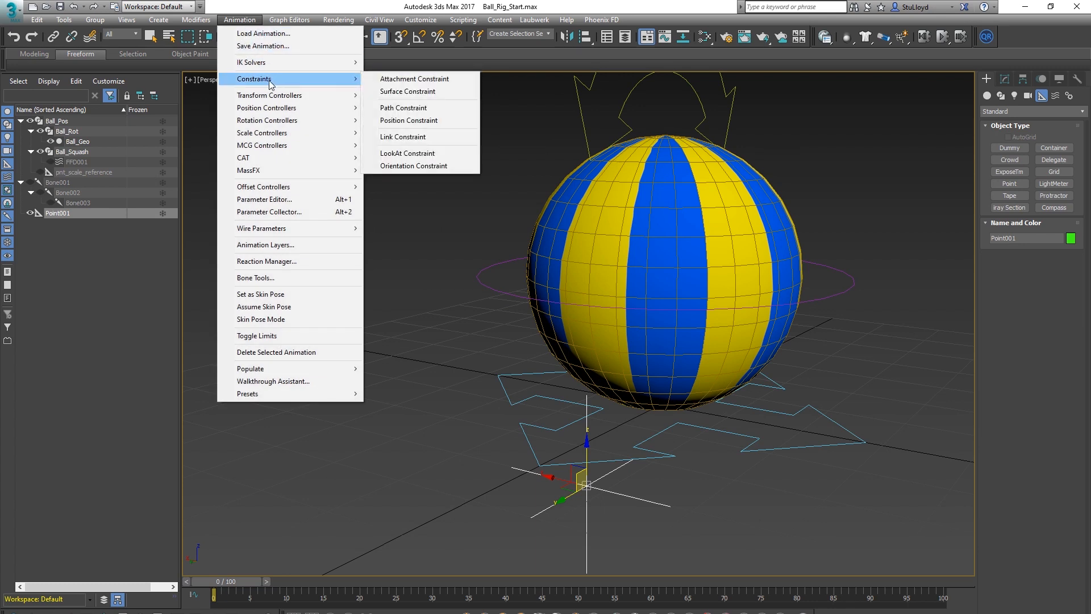
left_click(412, 80)
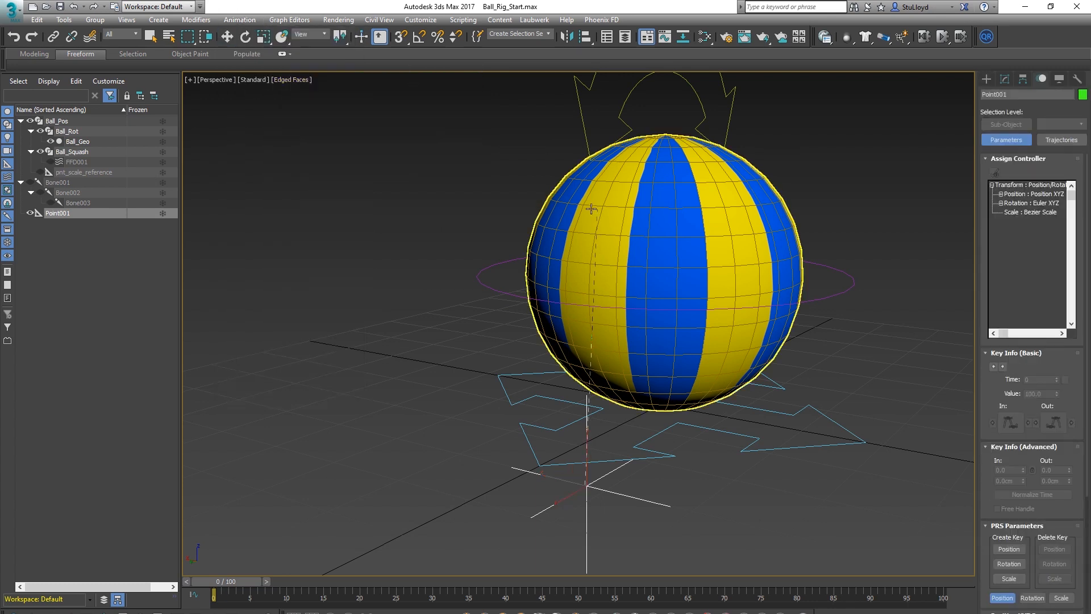
left_click(640, 275)
scroll(621, 263, "down", 3)
middle_click_drag(621, 263, 679, 310, "alt")
scroll(679, 316, "up", 2)
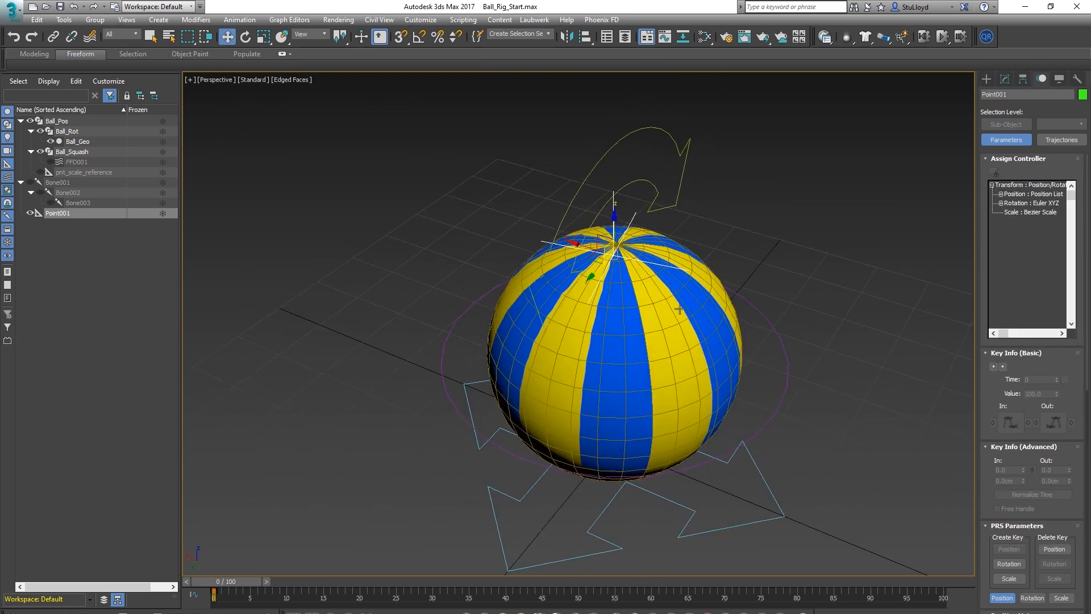
Set the Point helper's attachment face on Ball_Geo to 291 in the Attachment Parameters.
left_click_drag(988, 520, 987, 250)
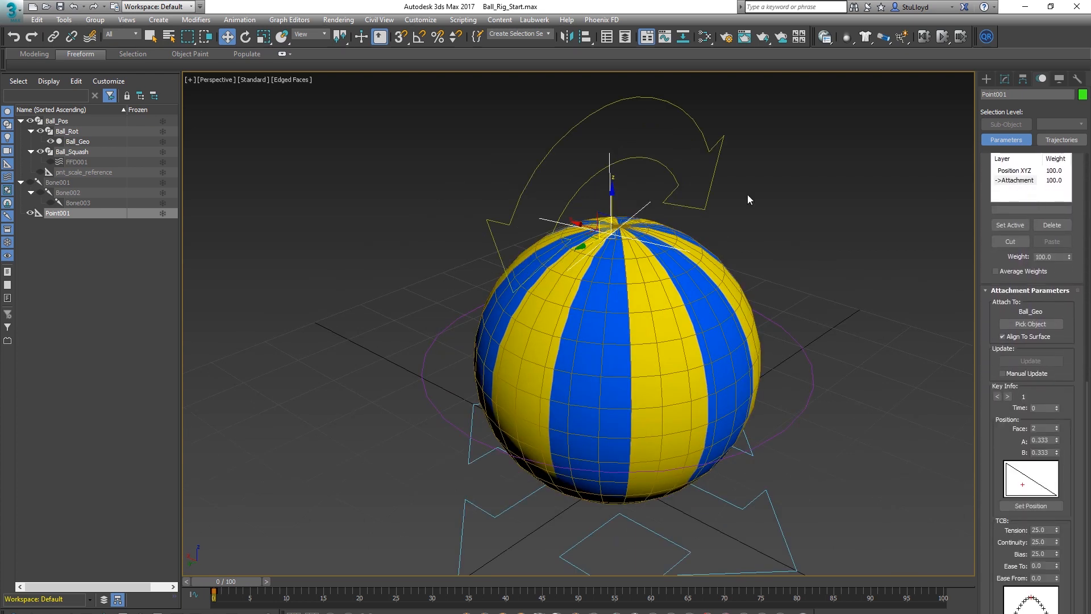
left_click_drag(985, 324, 985, 304)
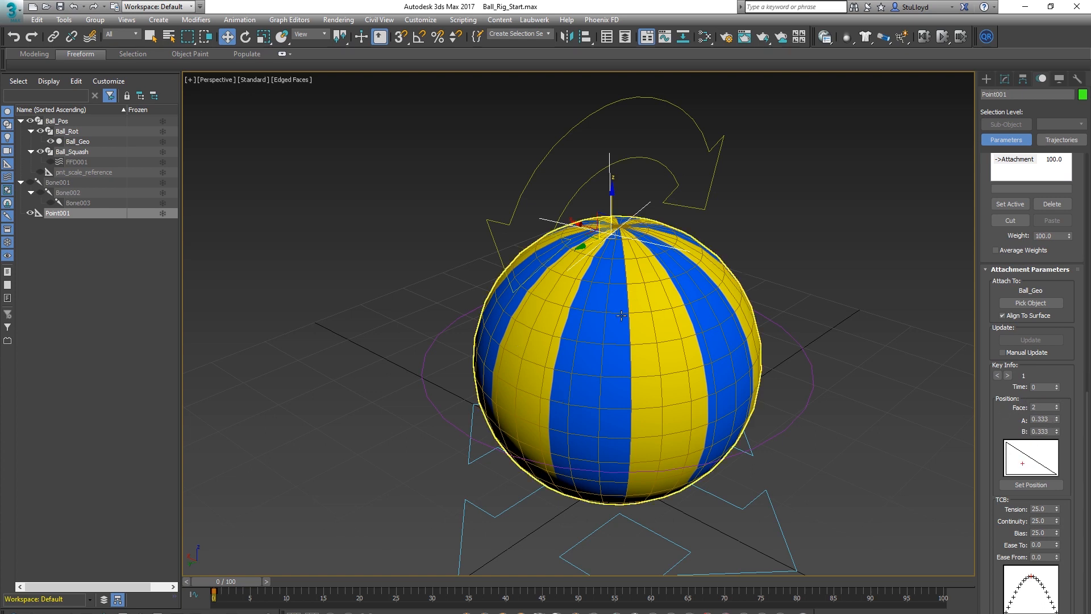
middle_click_drag(621, 316, 602, 355, "alt")
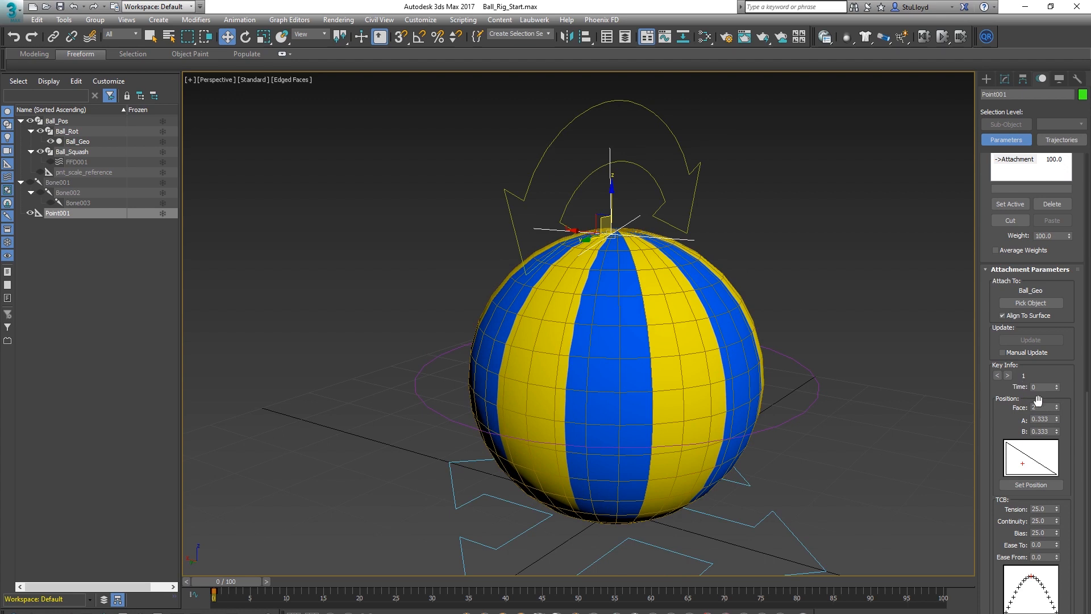
left_click_drag(1057, 407, 1048, 242)
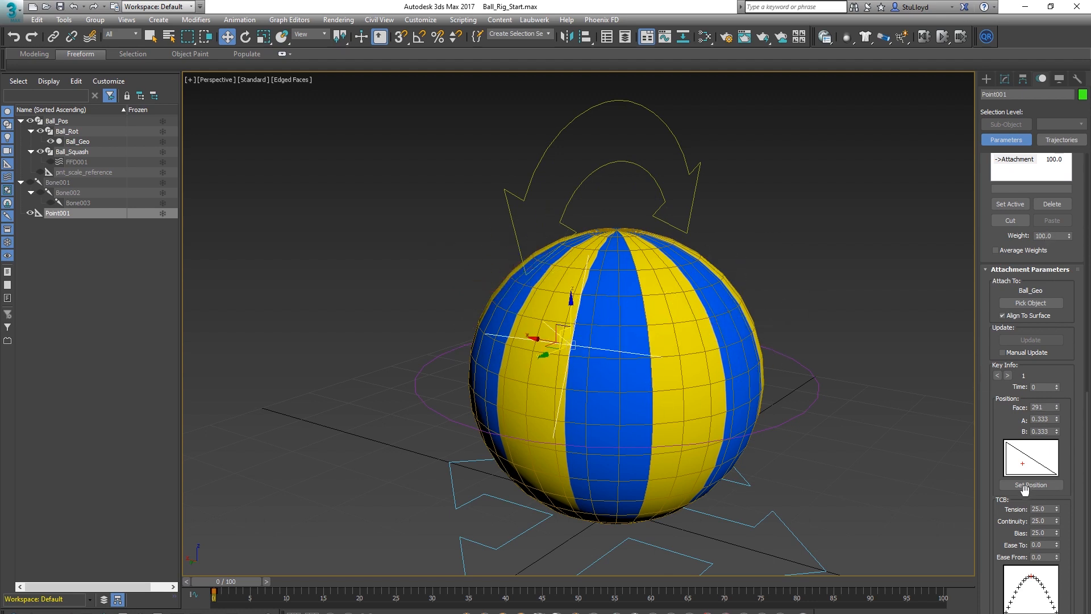
Use Set Position to place the Point helper on face 417, midway across a yellow stripe near the ball's equator.
left_click(1021, 487)
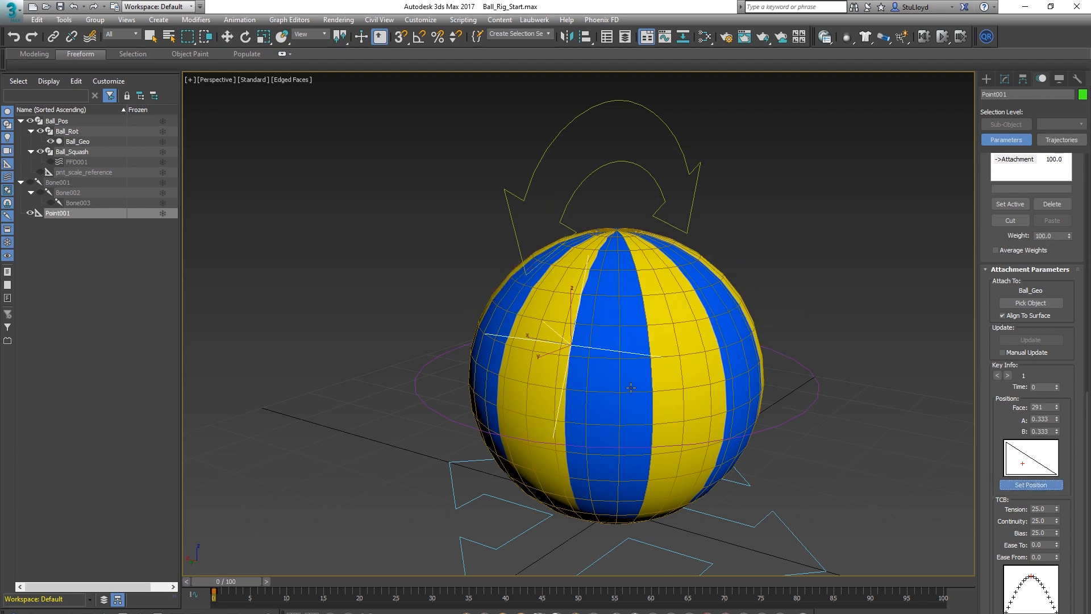
left_click_drag(571, 344, 532, 377)
middle_click_drag(561, 405, 617, 391, "alt")
scroll(505, 429, "up", 3)
middle_click_drag(509, 429, 519, 430, "alt")
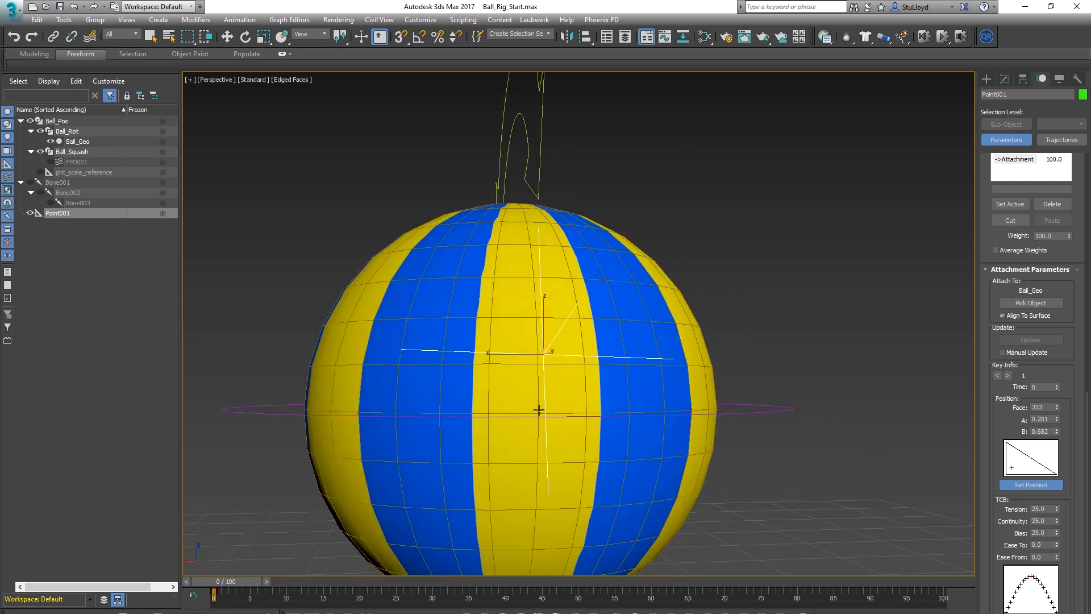
left_click_drag(541, 351, 546, 405)
scroll(564, 419, "up", 3)
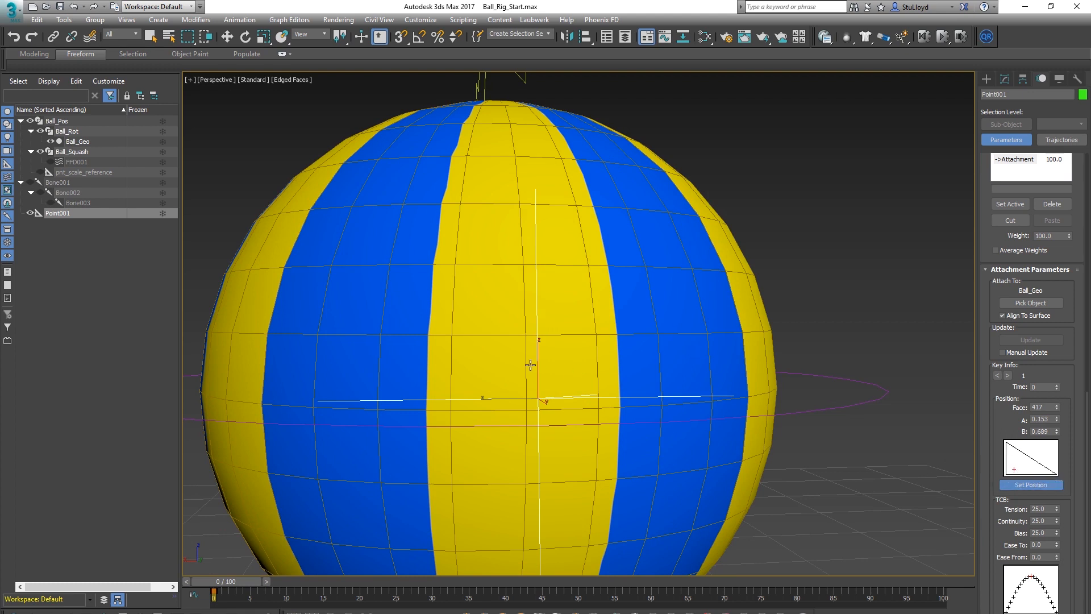
mouse_move(538, 399)
left_mouse_down()
mouse_move(487, 402)
mouse_move(529, 406)
left_mouse_up()
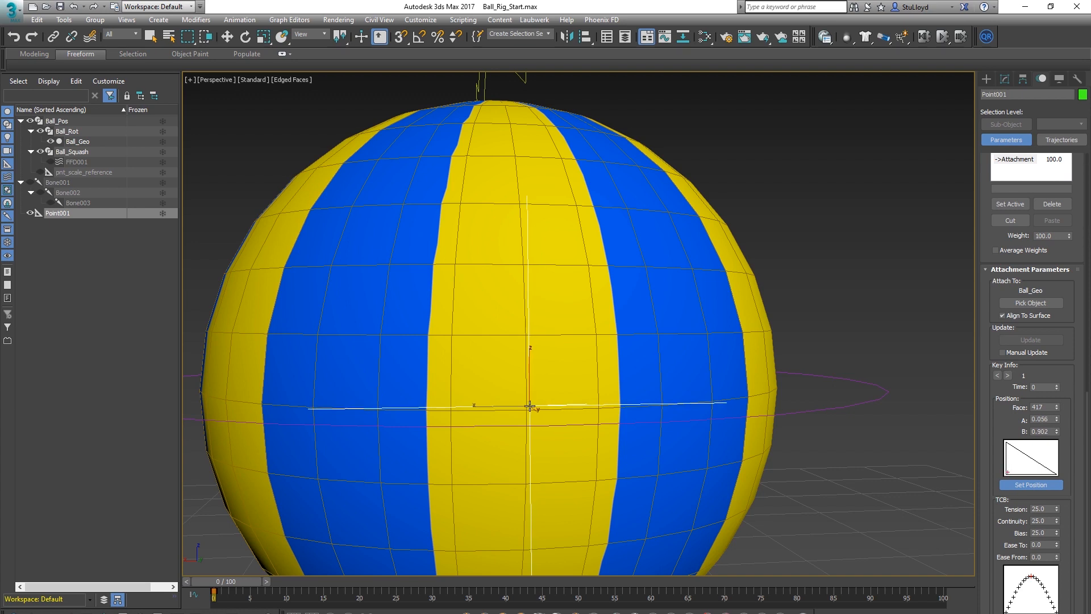
Set the attachment position's A to 0 and B to 1, and leave Set Position mode.
type("0")
key("Return")
left_click(1047, 430)
type("1")
key("Return")
middle_click_drag(582, 369, 571, 411, "alt")
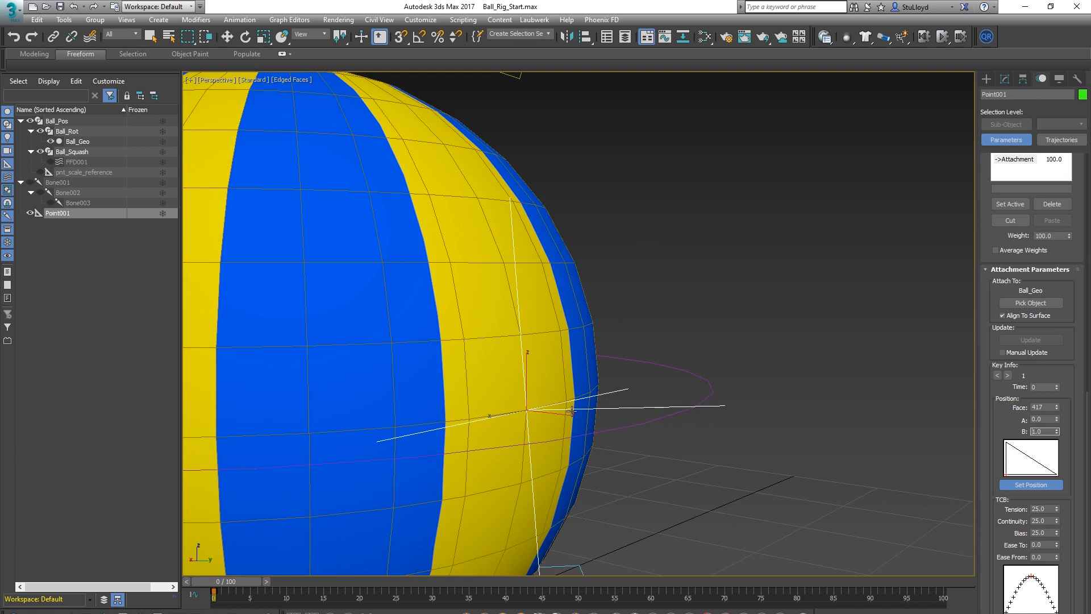
scroll(556, 415, "down", 4)
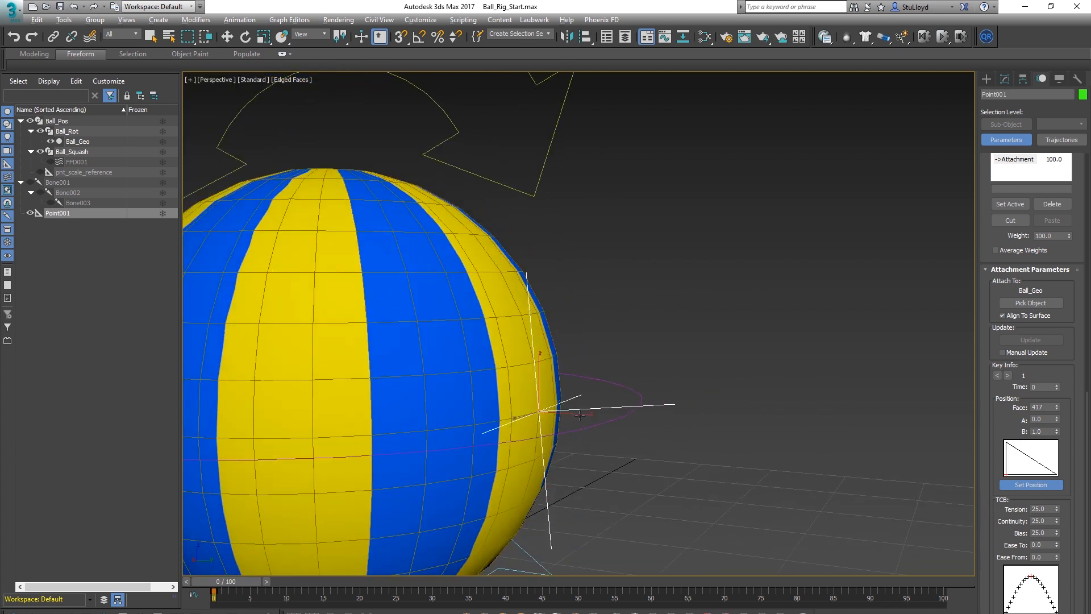
left_click(1016, 486)
Turn off Align To Surface for the Point helper's attachment to the ball.
scroll(519, 399, "up", 2)
middle_click_drag(519, 399, 549, 407, "alt")
scroll(540, 397, "down", 2)
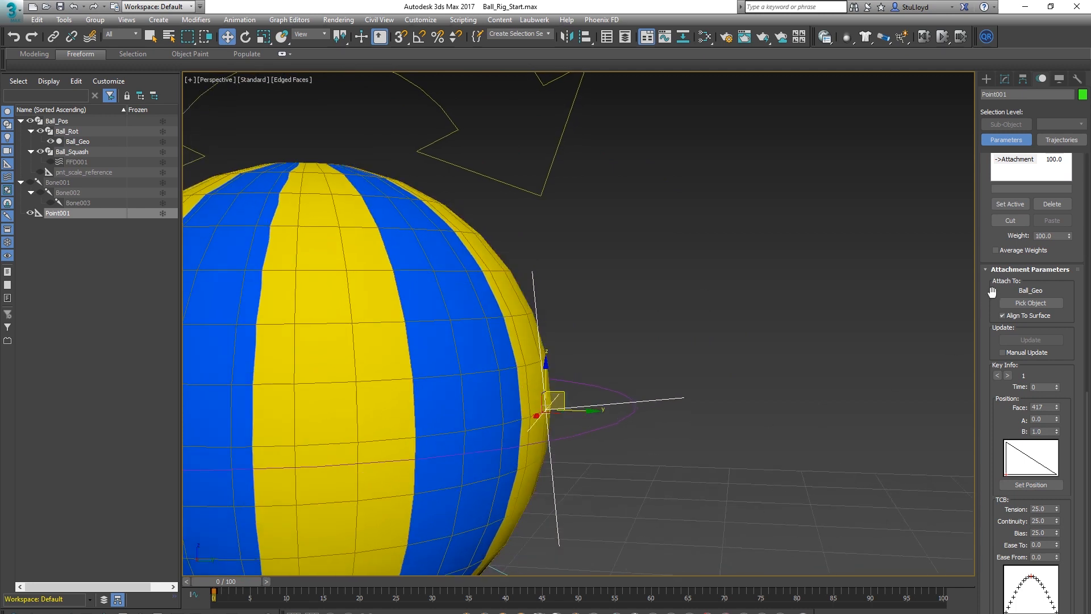
left_click(1007, 315)
scroll(672, 424, "down", 3)
middle_click_drag(672, 424, 599, 416, "alt")
scroll(554, 428, "down", 3)
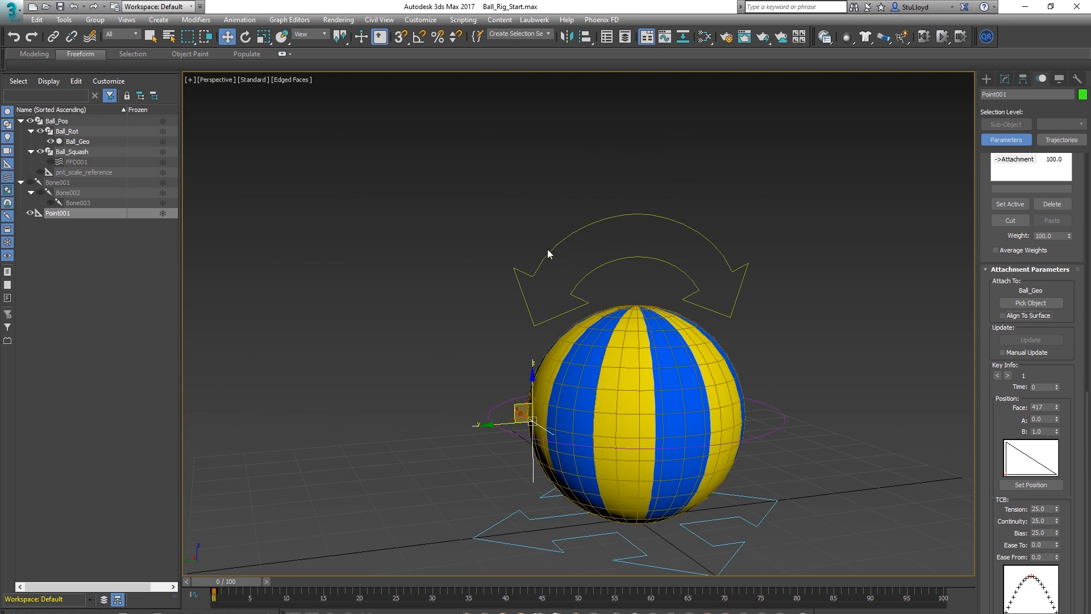
Test-rotate the Ball_Rot control with the Point helper attached, and undo the rotation.
left_click(569, 265)
key("e")
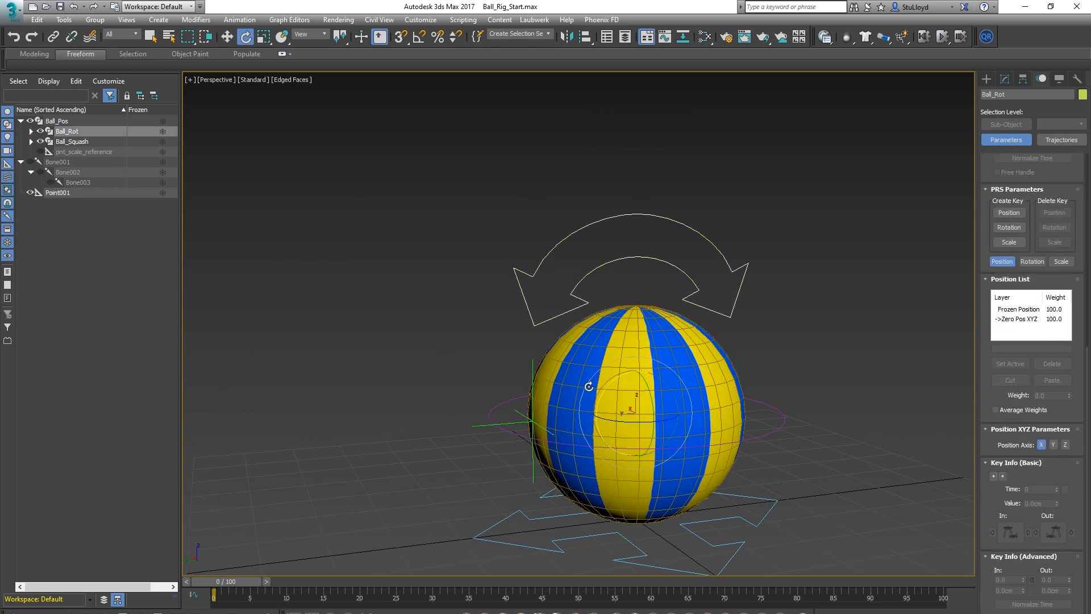
left_click_drag(589, 386, 659, 332)
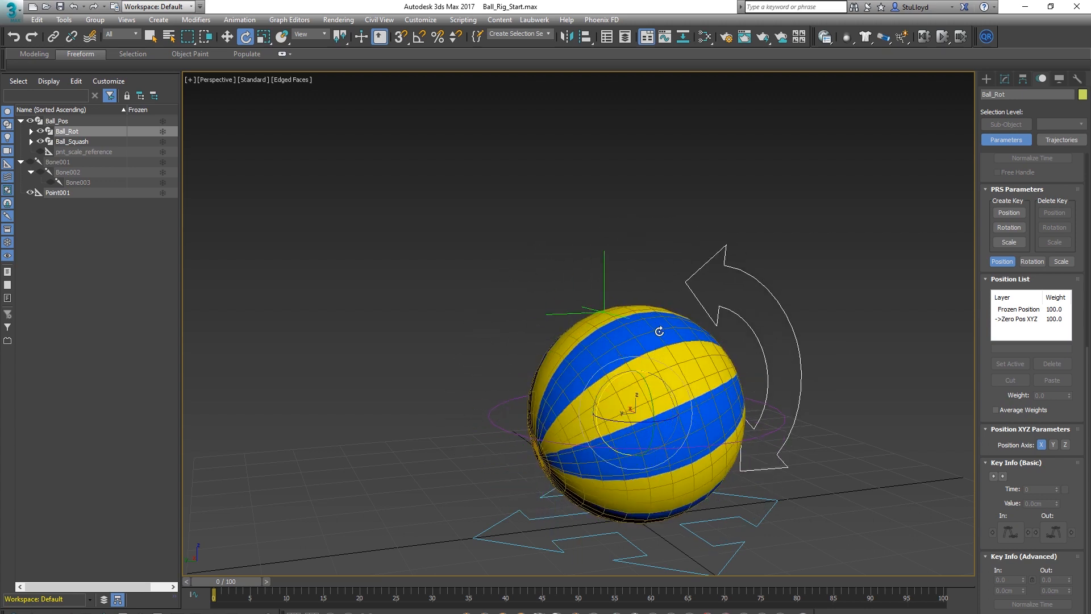
key("ctrl+z")
Test the Squash slider on Ball_Squash and return it to its neutral position.
left_click(785, 418)
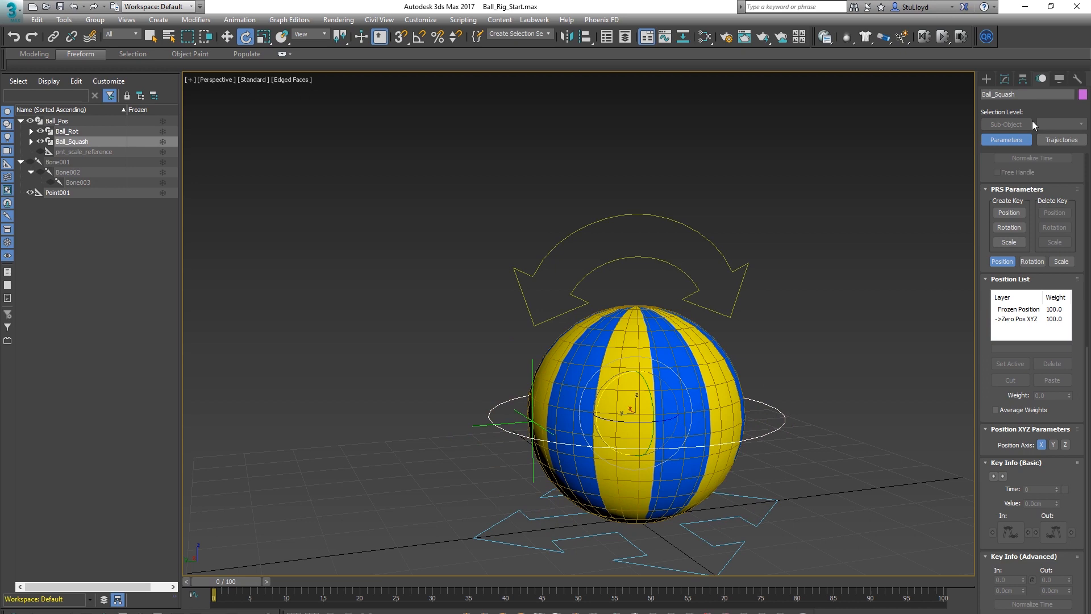
left_click(1004, 79)
mouse_move(1016, 253)
left_mouse_down()
mouse_move(1043, 252)
mouse_move(1003, 253)
mouse_move(1044, 252)
mouse_move(1003, 252)
mouse_move(1017, 257)
left_mouse_up()
middle_click_drag(584, 378, 679, 305, "alt")
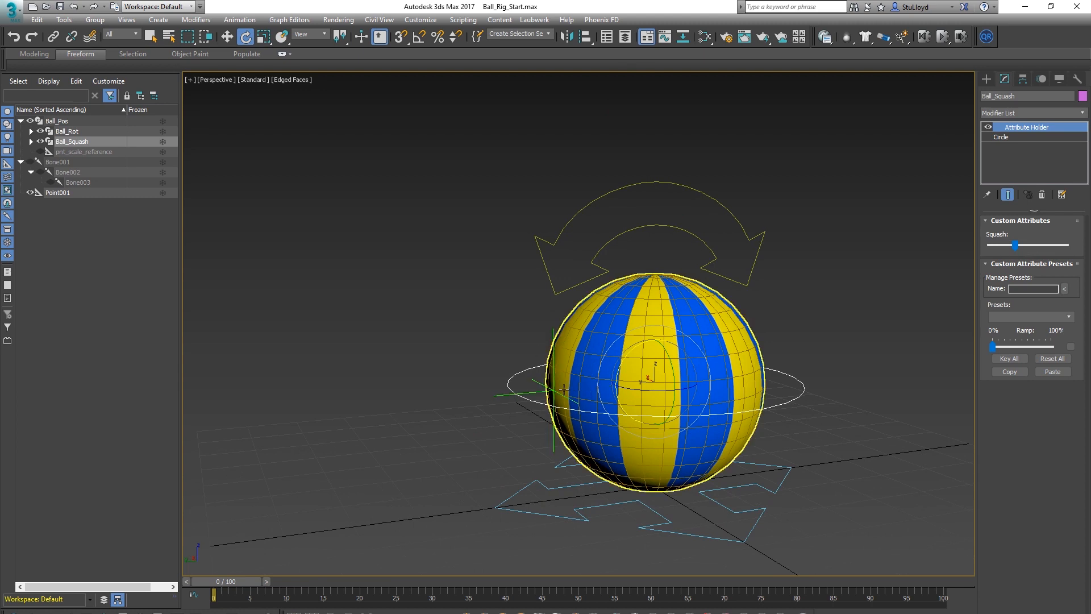
Apply an Orientation Constraint to the Point helper with the Ball_Rot control as its target.
left_click(554, 333)
left_click(253, 21)
mouse_move(290, 80)
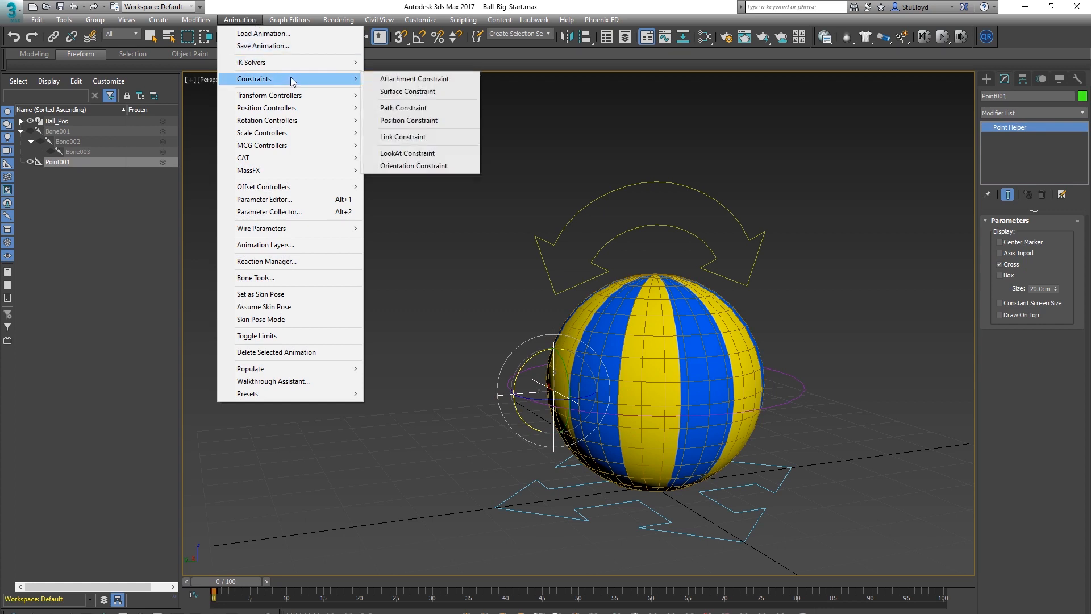
left_click(417, 168)
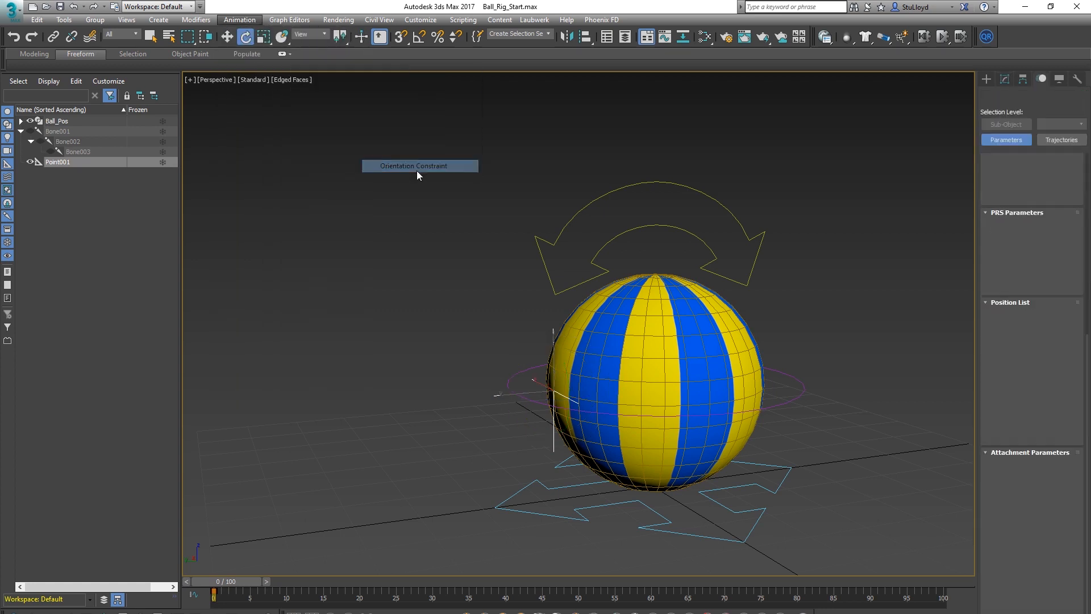
left_click(571, 217)
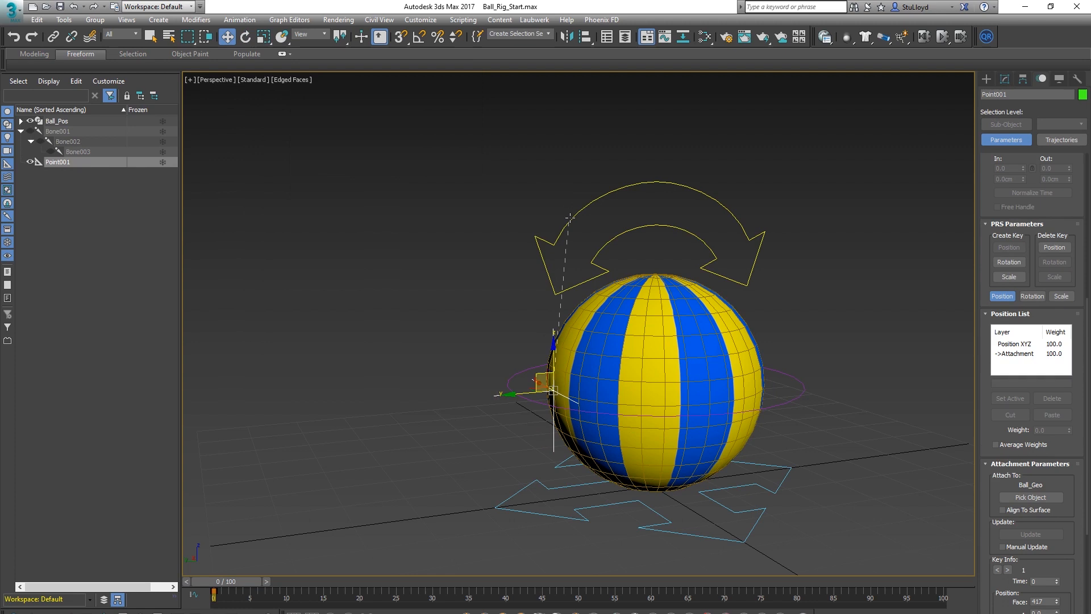
Rotate Ball_Rot to test the helper's orientation constraint, and undo the rotation.
scroll(736, 355, "down", 4)
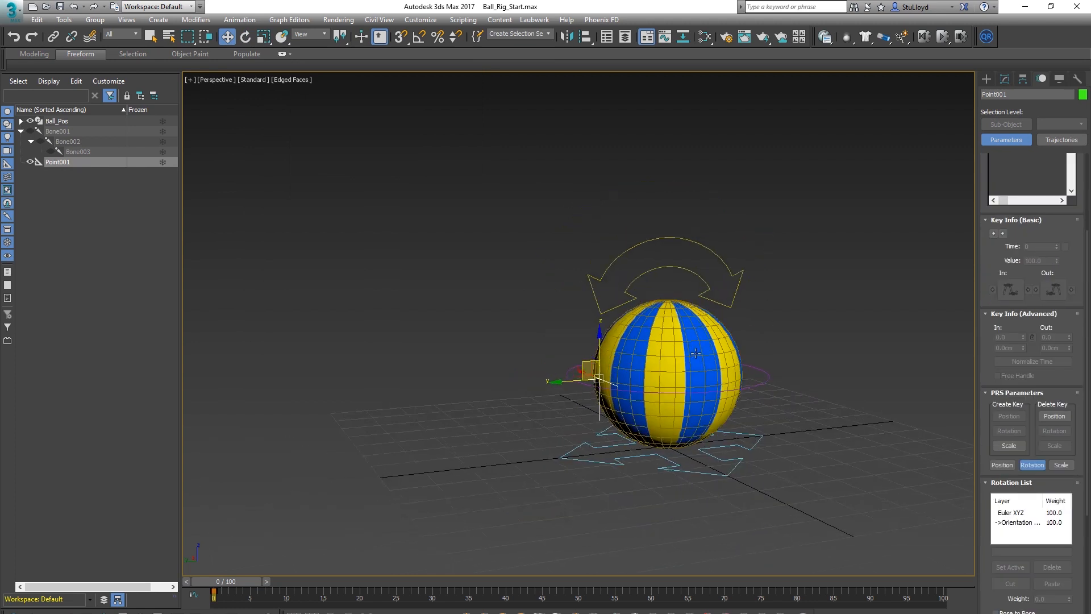
left_click(661, 251)
left_click(658, 264)
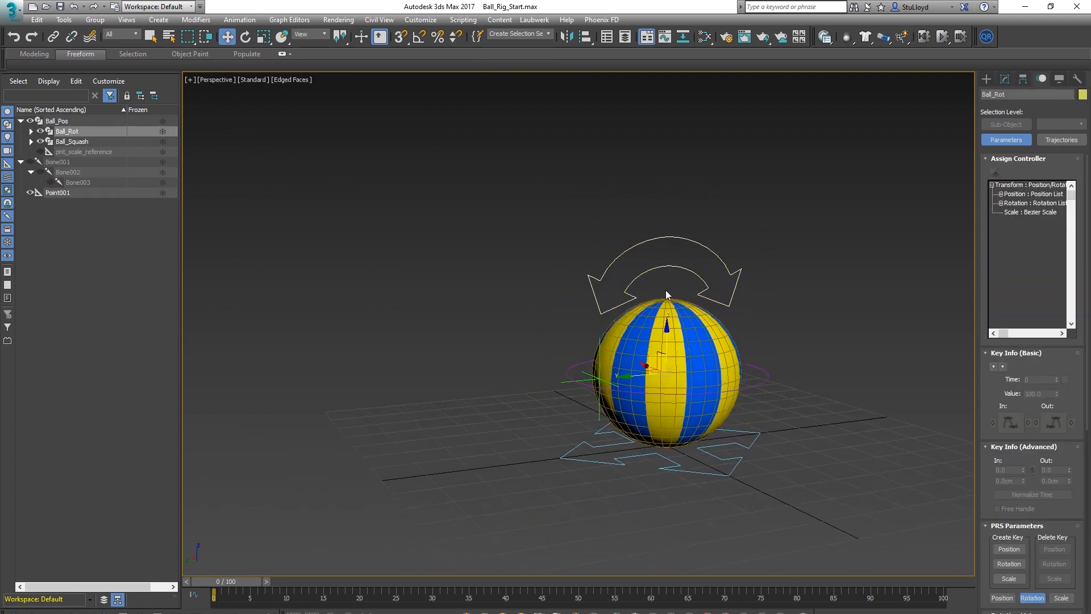
key("e")
left_click_drag(637, 354, 717, 339)
key("ctrl+z")
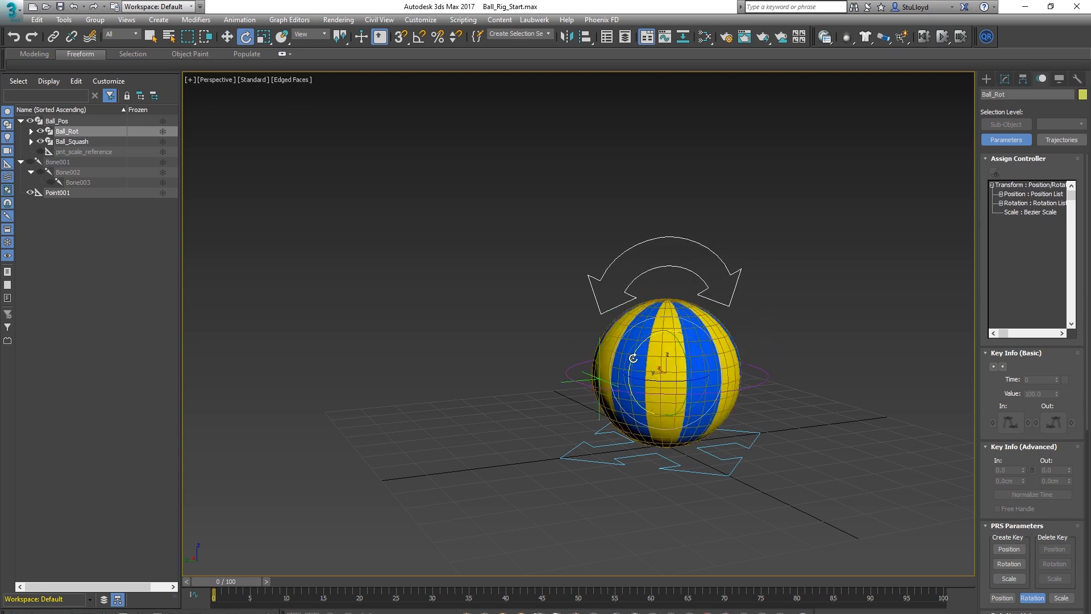
Unhide Bone001, Bone002 and Bone003.
scroll(630, 358, "up", 3)
left_click(30, 162)
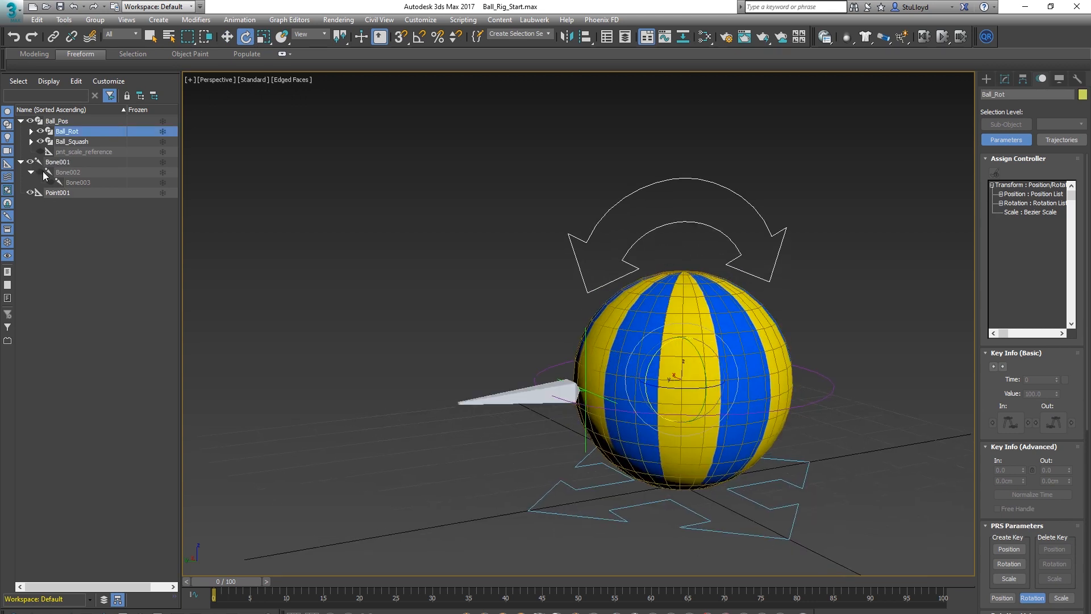
left_click(40, 172)
left_click(51, 182)
scroll(538, 406, "up", 2)
middle_click_drag(544, 397, 533, 391, "alt")
Align Bone001 pivot to pivot with the Point helper in X, Y and Z position, with orientation alignment off.
left_click(557, 362)
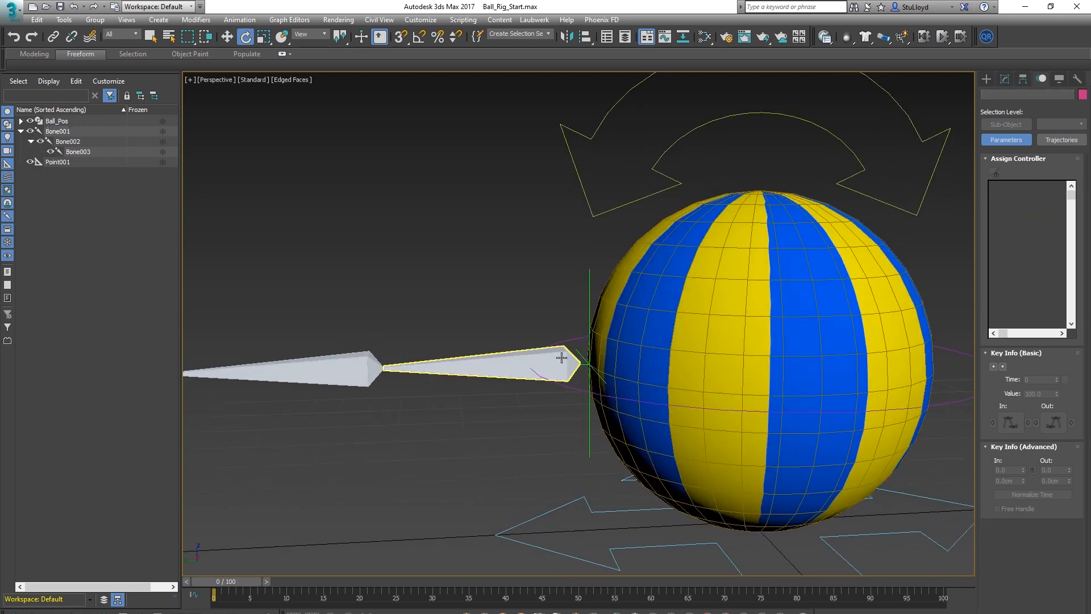
scroll(560, 363, "up", 3)
middle_click_drag(562, 377, 566, 379, "alt")
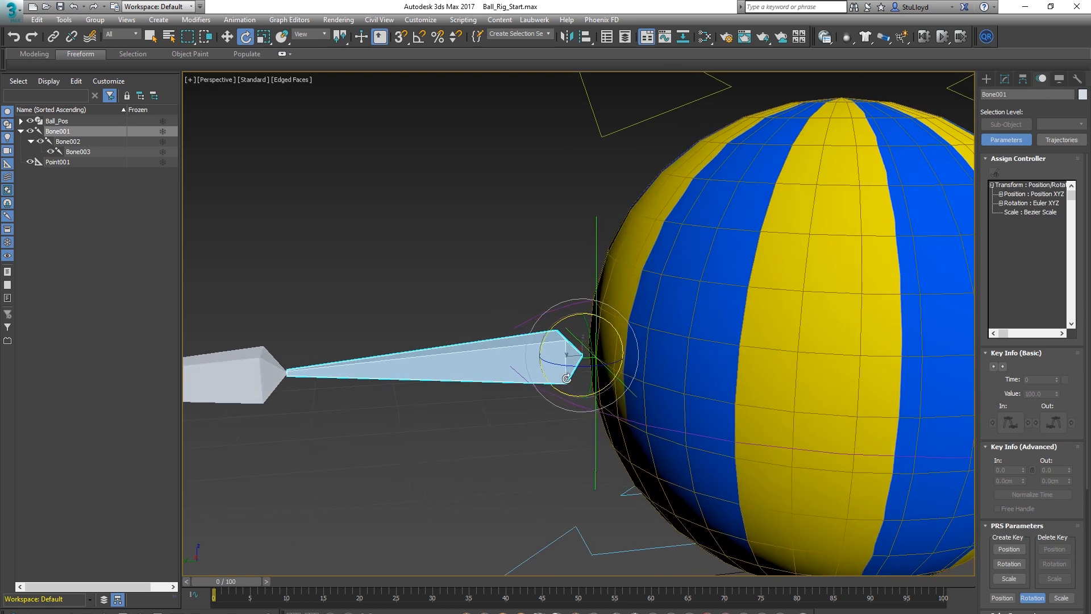
left_click(585, 37)
left_click(595, 250)
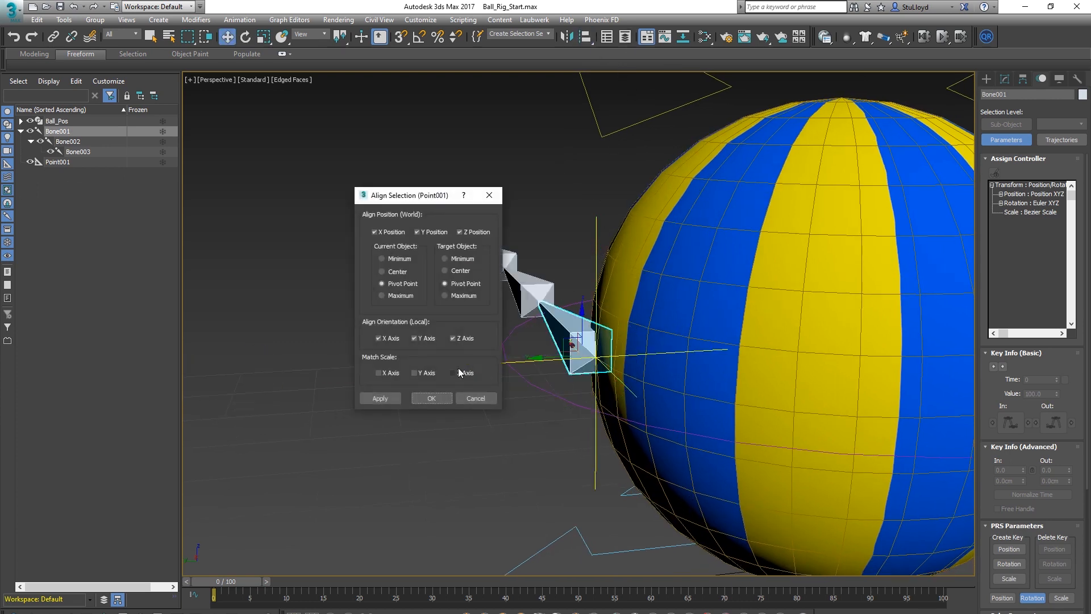
left_click(393, 340)
left_click(424, 338)
left_click(448, 395)
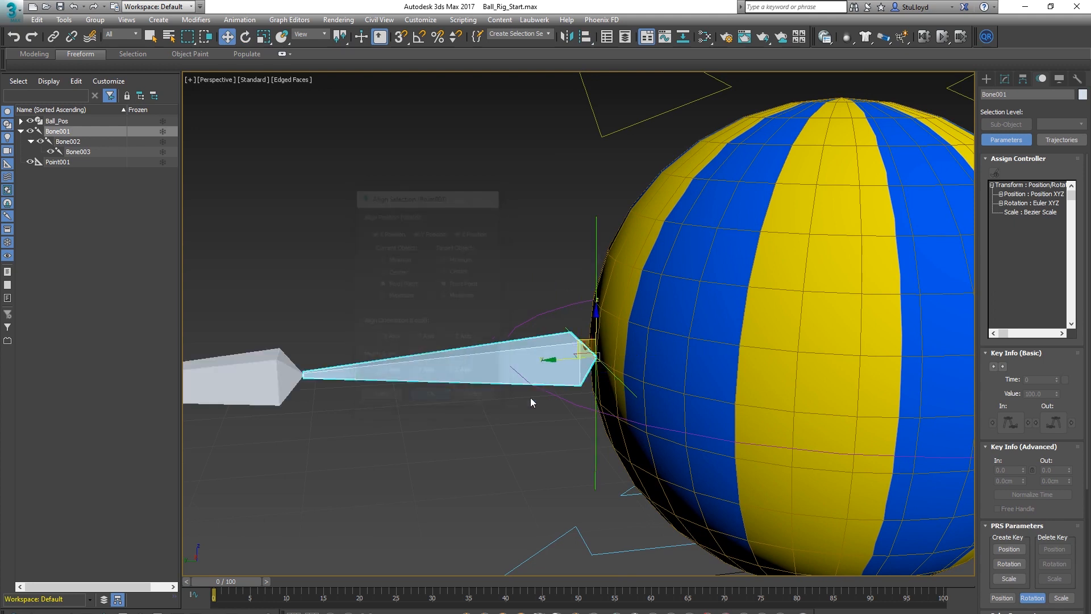
Link Bone001 to the Point helper as its parent.
left_click(52, 36)
left_click_drag(533, 356, 597, 233)
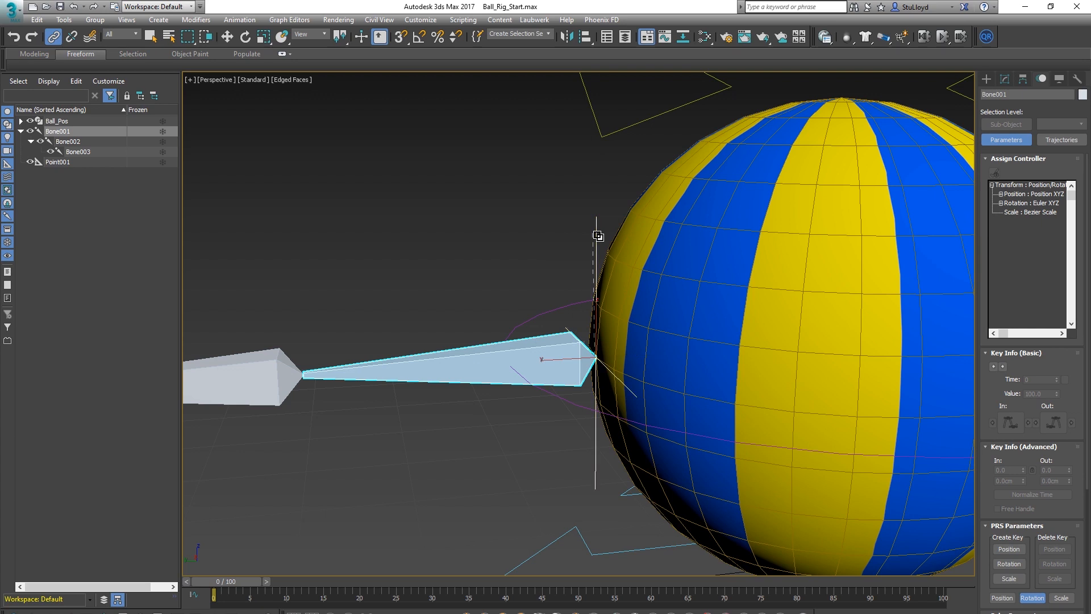
scroll(647, 345, "down", 5)
scroll(648, 345, "down", 5)
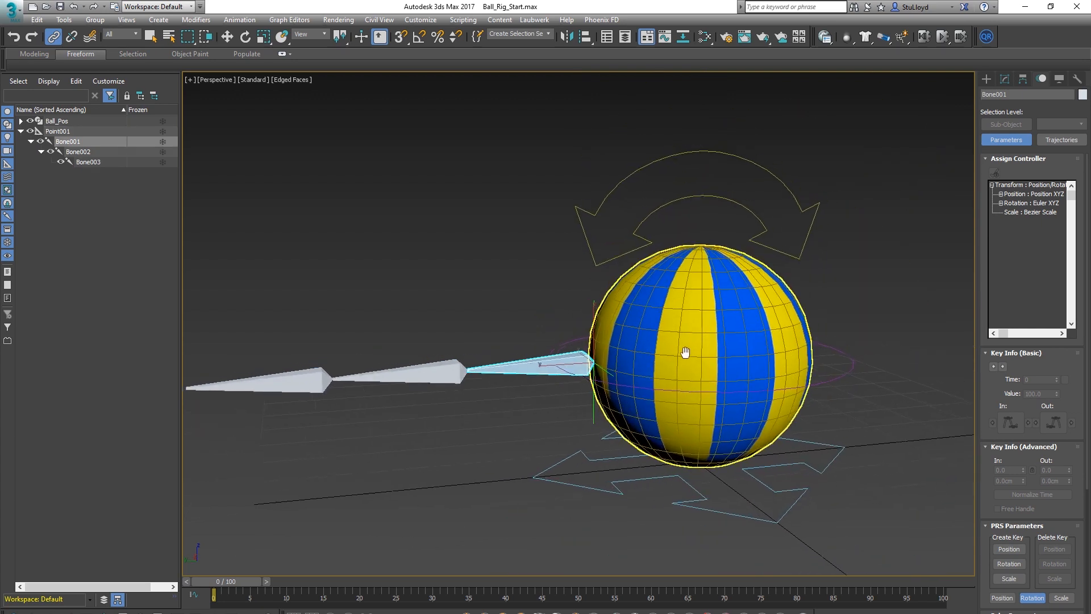
Rotate the Ball_Rot control to test whether the linked bone chain follows the ball.
left_click(804, 294)
middle_click_drag(775, 288, 730, 319, "alt")
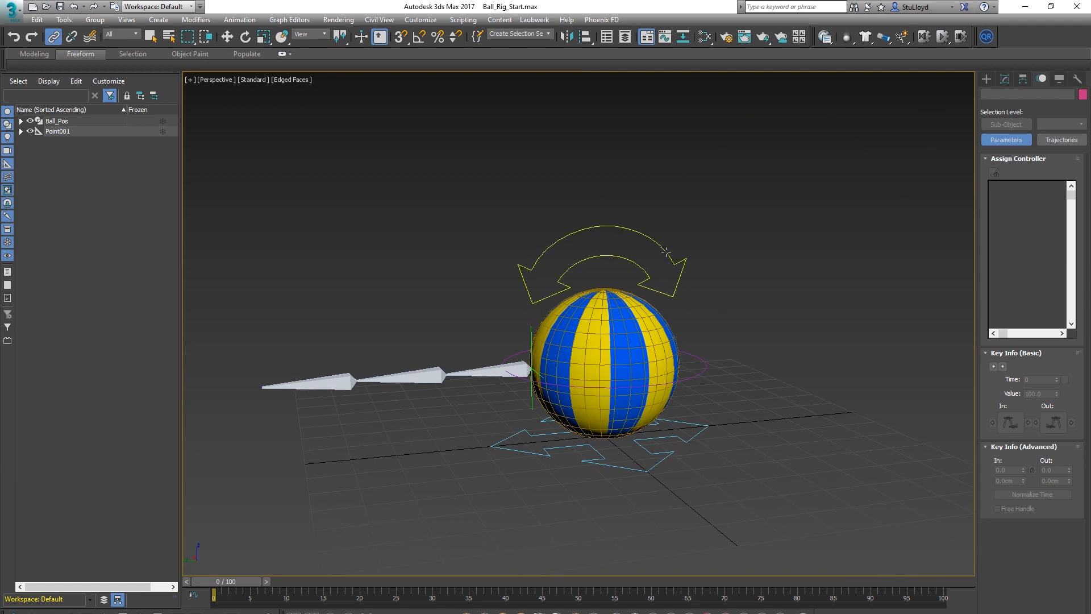
left_click(667, 257)
key("e")
left_click_drag(575, 335, 586, 311)
Test the Squash slider on Ball_Squash with the bone chain attached, and restore the ball's upright, unsquashed pose.
left_click(701, 359)
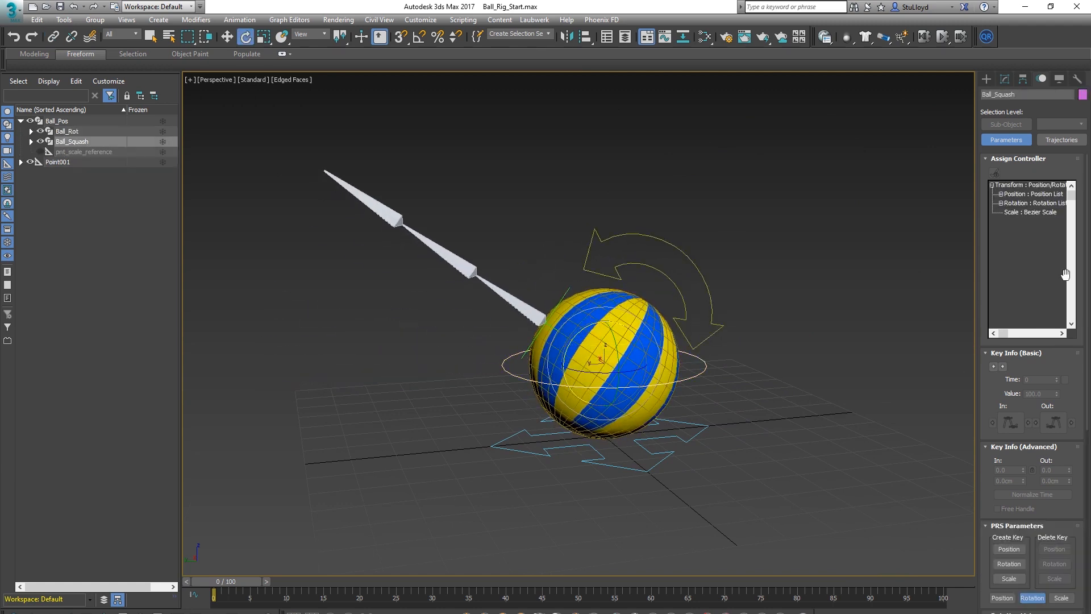
left_click(1005, 79)
left_click_drag(1016, 245, 1043, 240)
middle_click_drag(591, 250, 646, 296, "alt")
left_click_drag(532, 414, 474, 449)
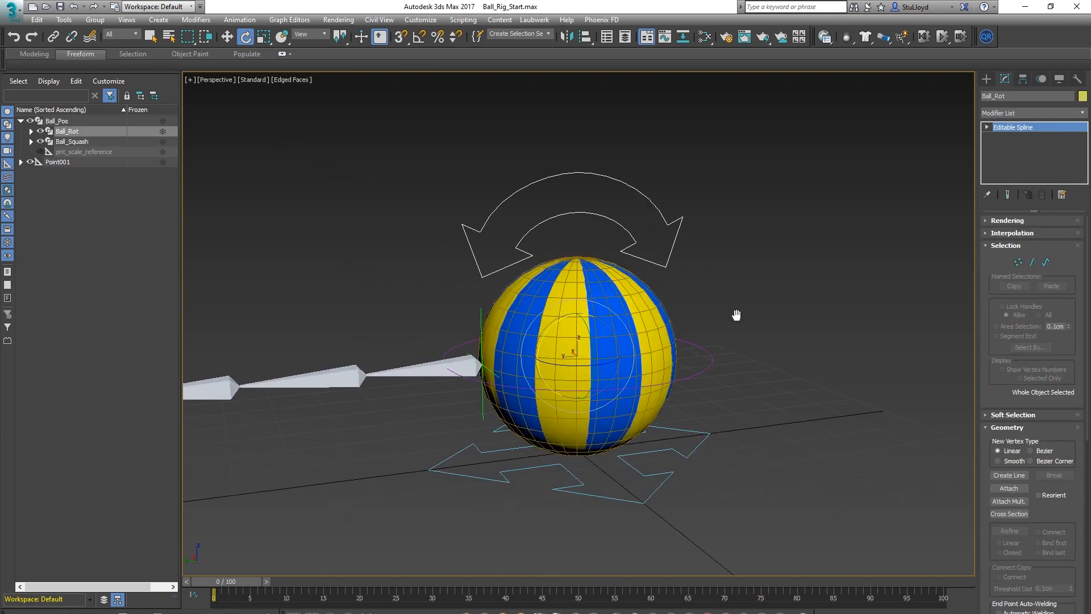
Link the Point helper to the Ball_Pos control at the base of the ball.
middle_click_drag(737, 315, 761, 332)
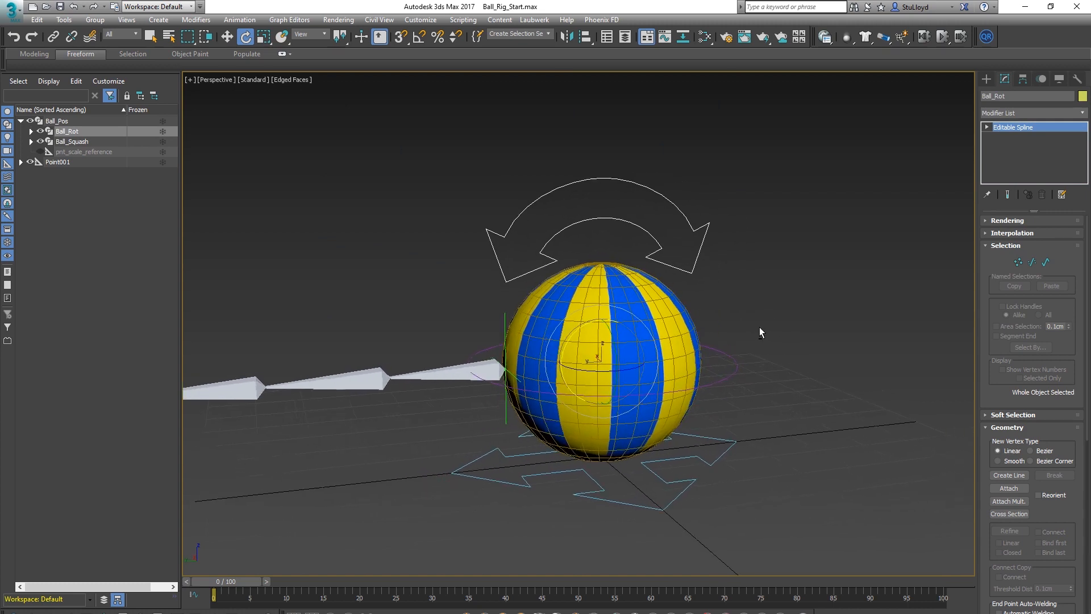
left_click(502, 323)
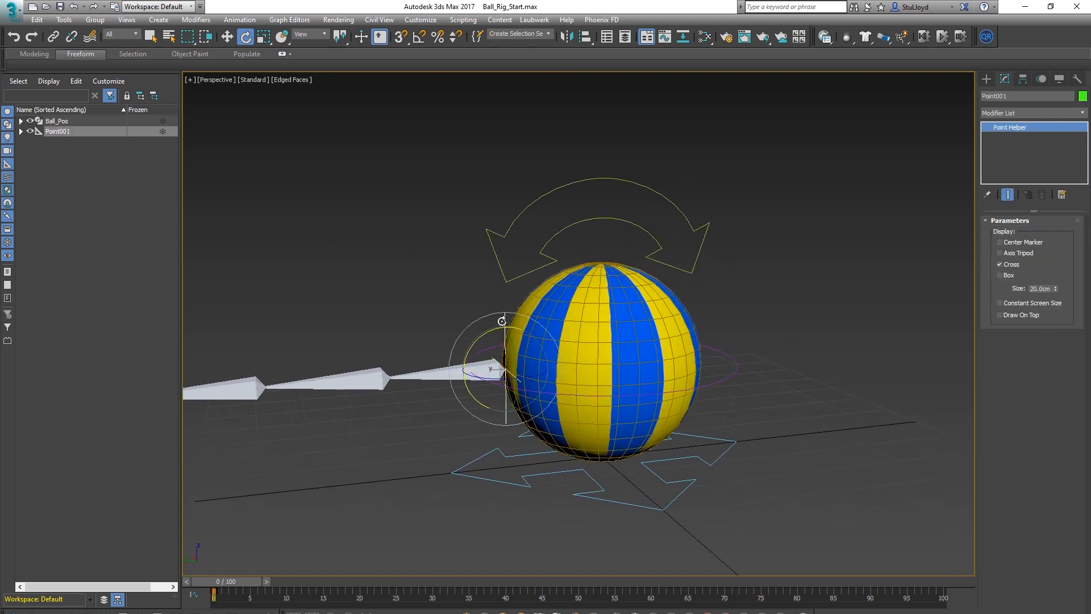
left_click(52, 36)
left_click_drag(507, 334, 499, 464)
scroll(679, 368, "down", 5)
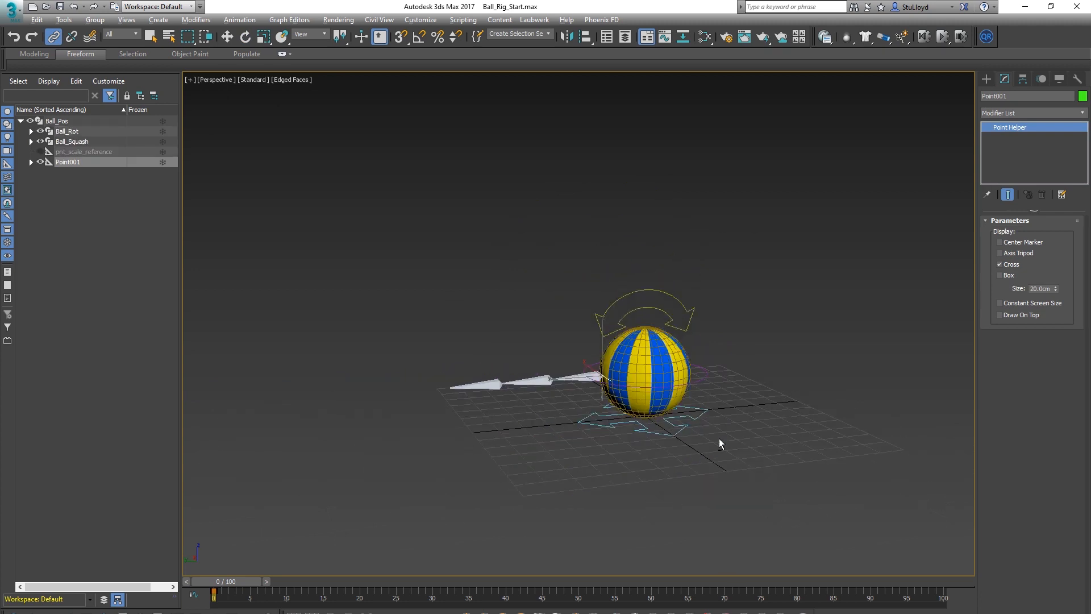
Rename the Point helper under Ball_Pos as pnt_tail_reference and hide it.
left_click(705, 429)
key("w")
left_click(704, 406)
key("e")
scroll(684, 407, "up", 3)
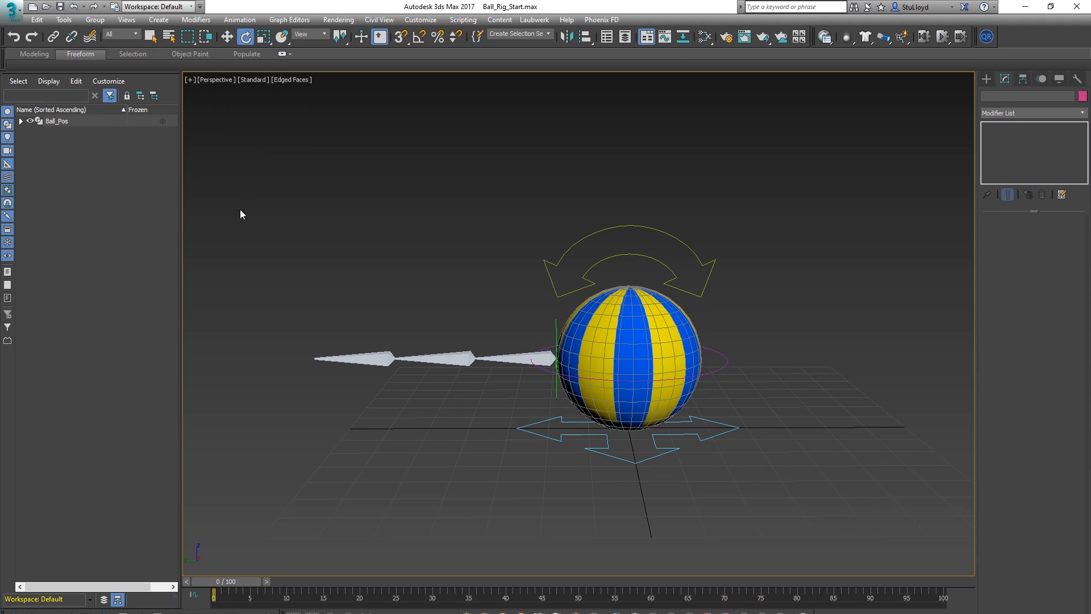
left_click(21, 121)
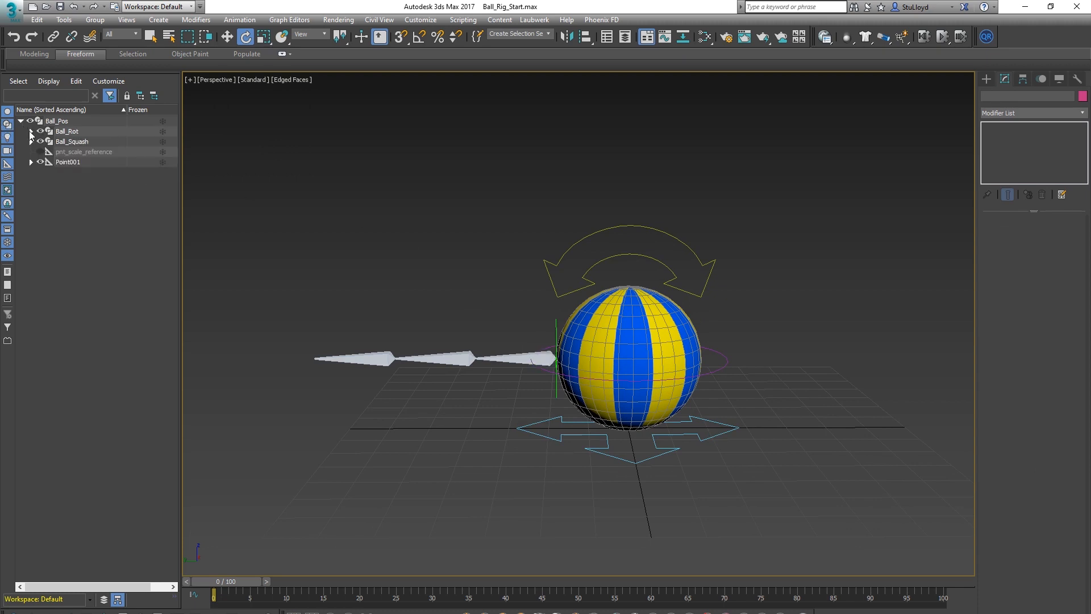
left_click(62, 162)
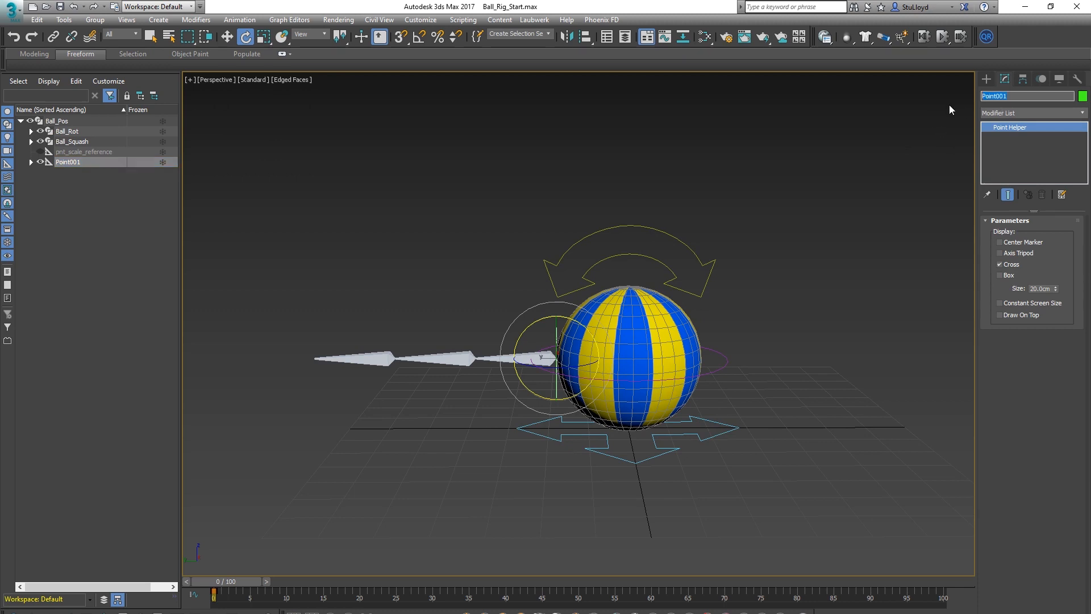
type("pnt_tail_reference")
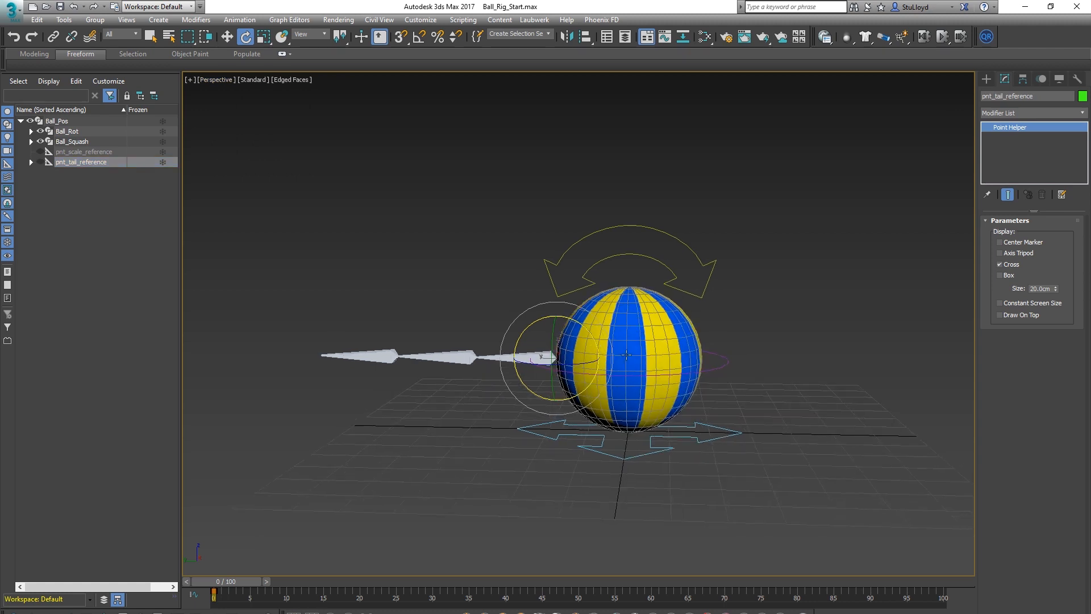
Deselect everything and turn off the edged faces display in the Perspective viewport.
scroll(637, 358, "up", 4)
left_click(726, 333)
key("F4")
scroll(660, 355, "down", 5)
scroll(677, 367, "up", 3)
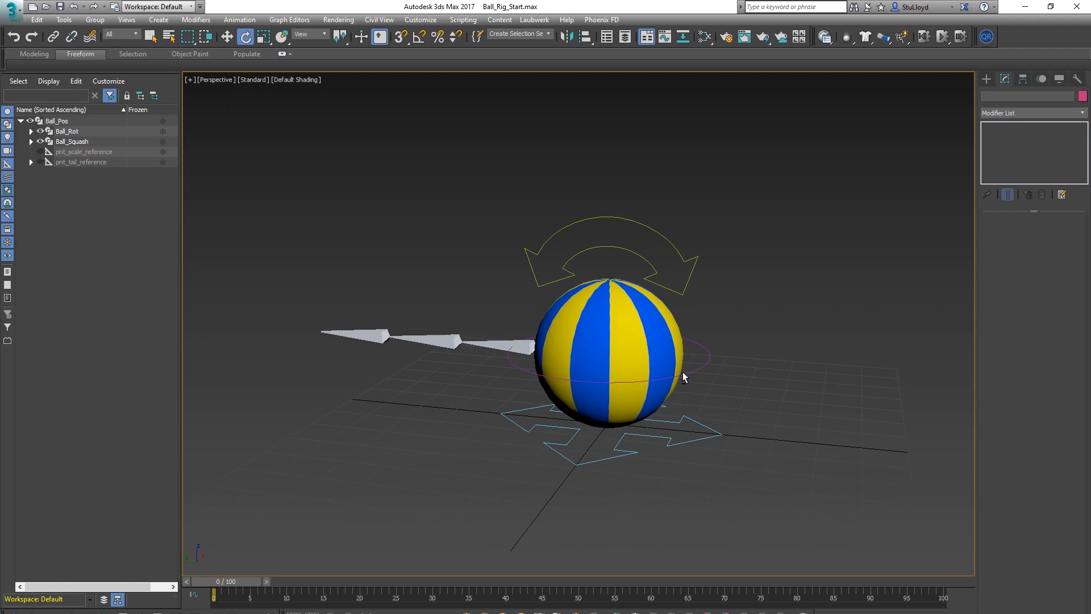
middle_click_drag(714, 355, 709, 388)
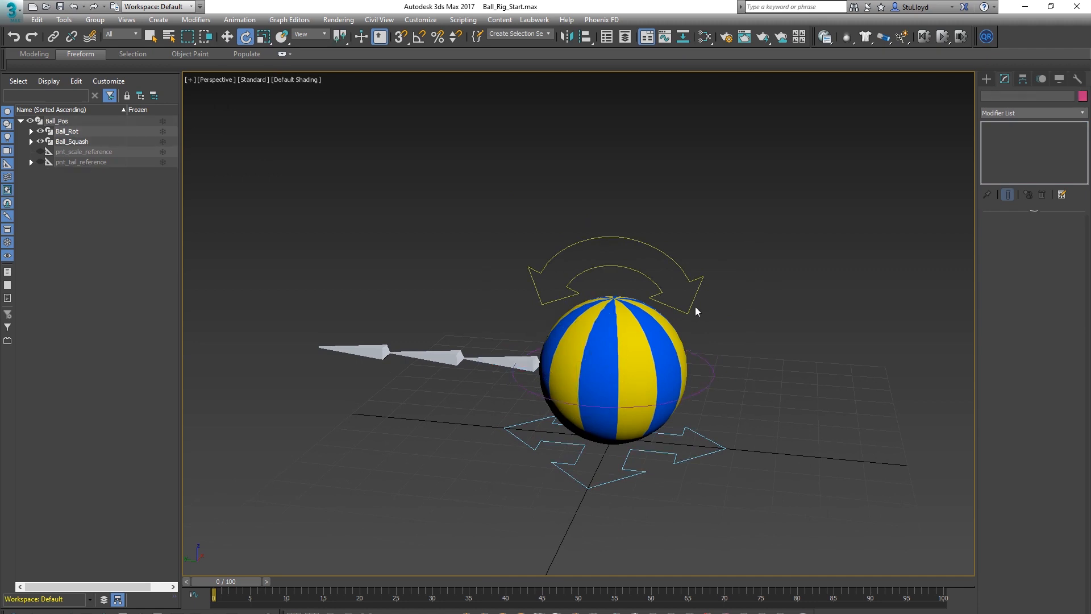
scroll(734, 390, "down", 4)
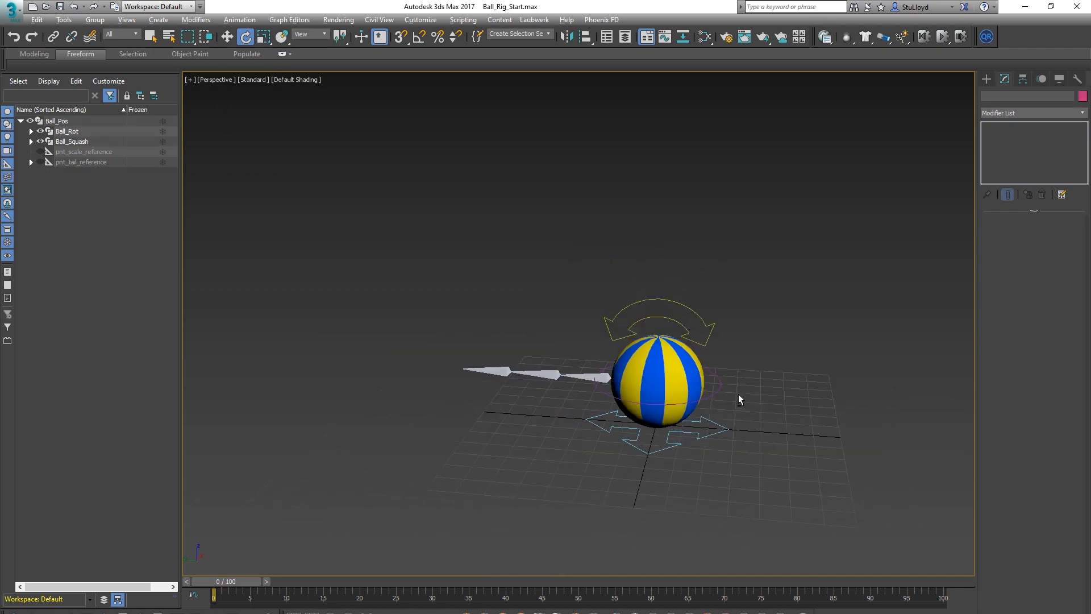
middle_click_drag(710, 396, 853, 300, "alt")
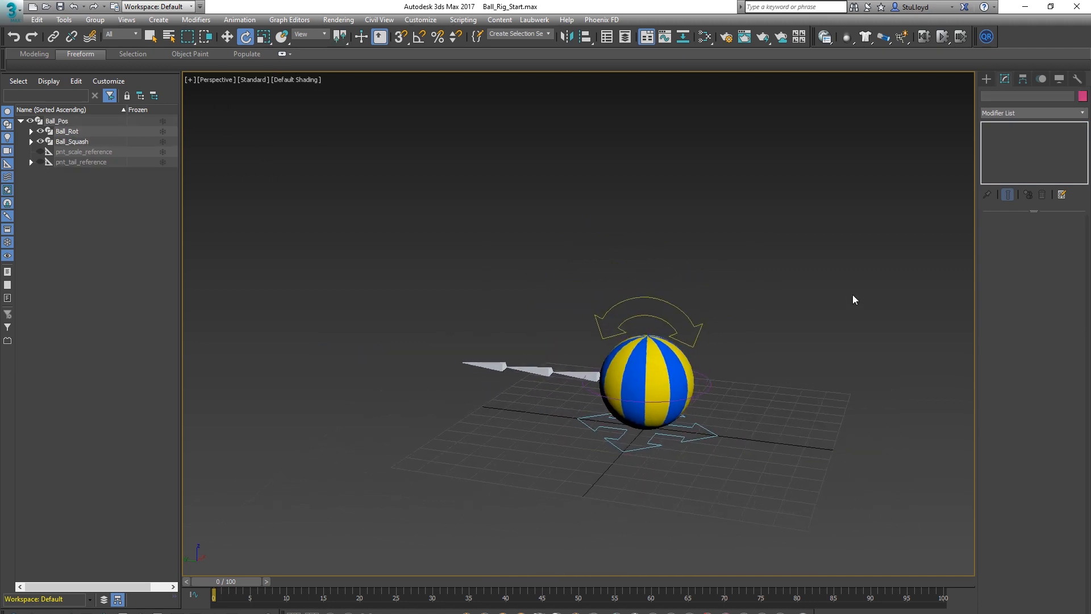
Create a Point helper with the Cross display and move it to the world origin beneath the ball.
left_click(992, 80)
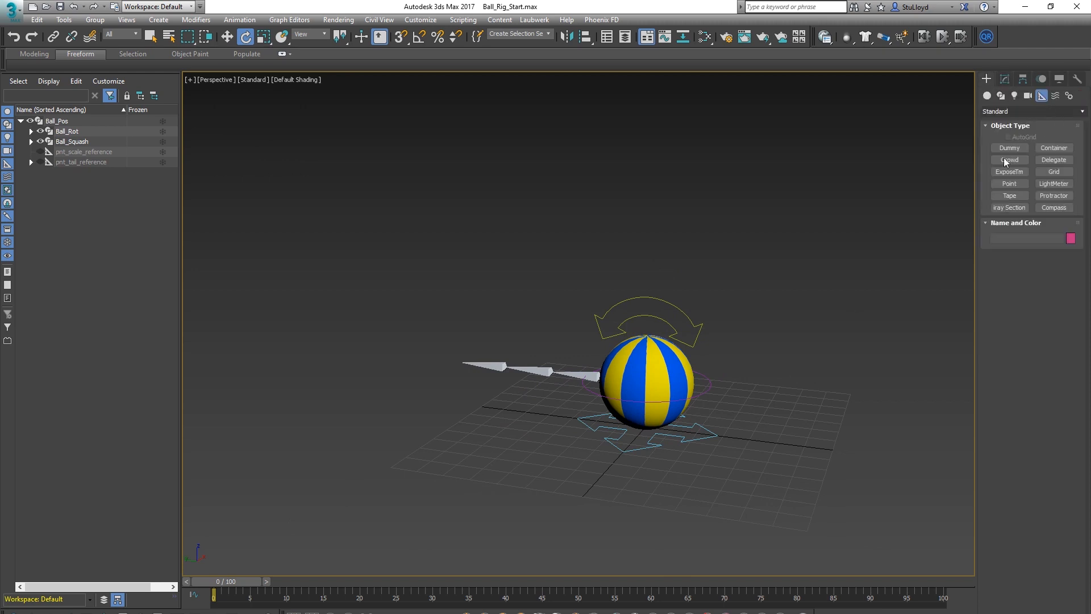
left_click(1009, 183)
left_click(755, 454)
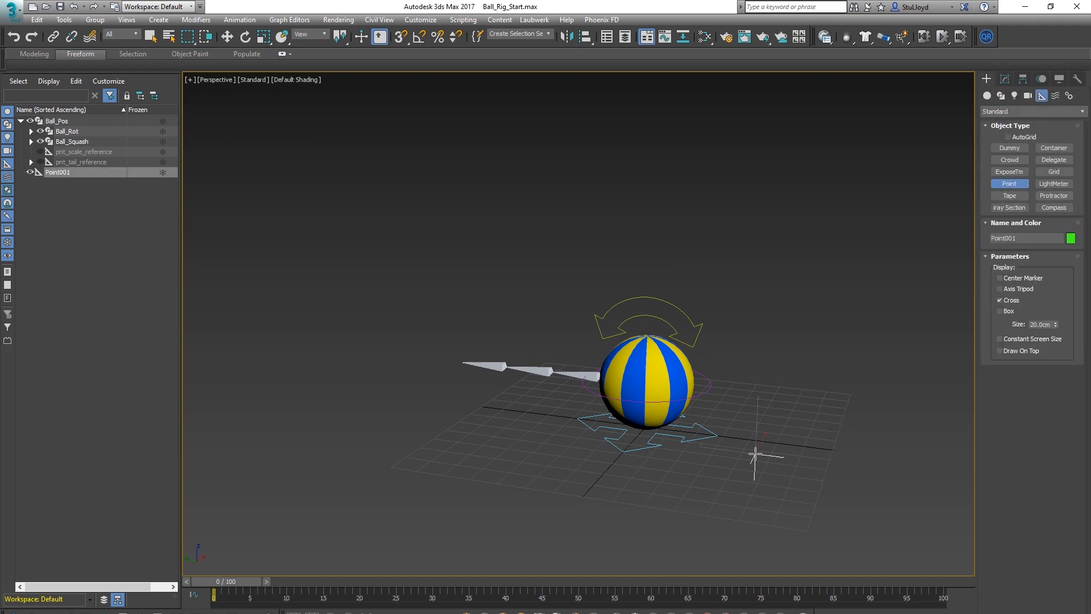
left_click(232, 42)
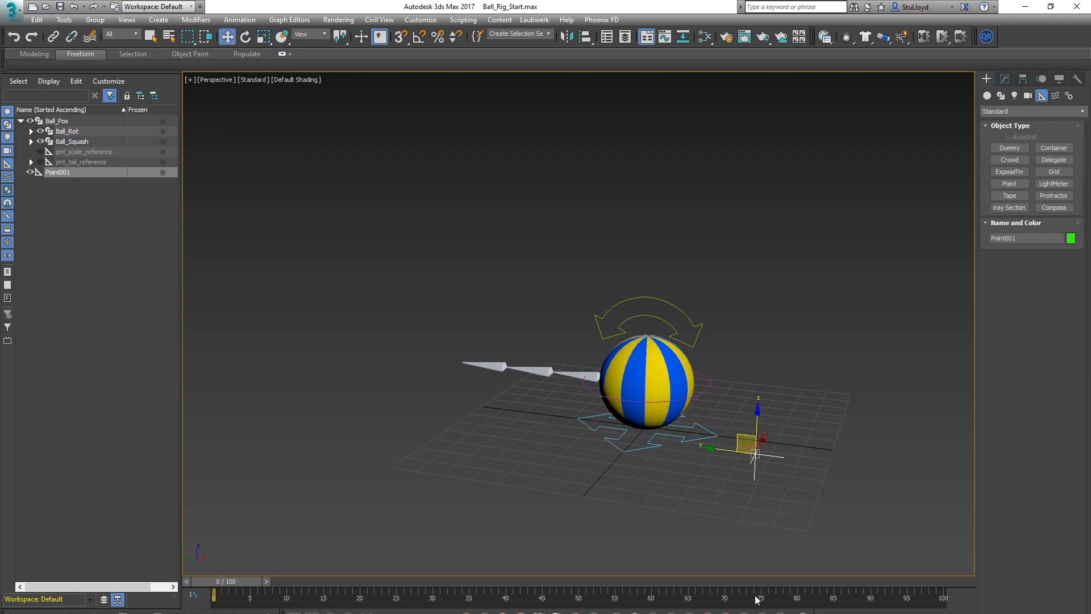
left_click_drag(763, 442, 645, 426)
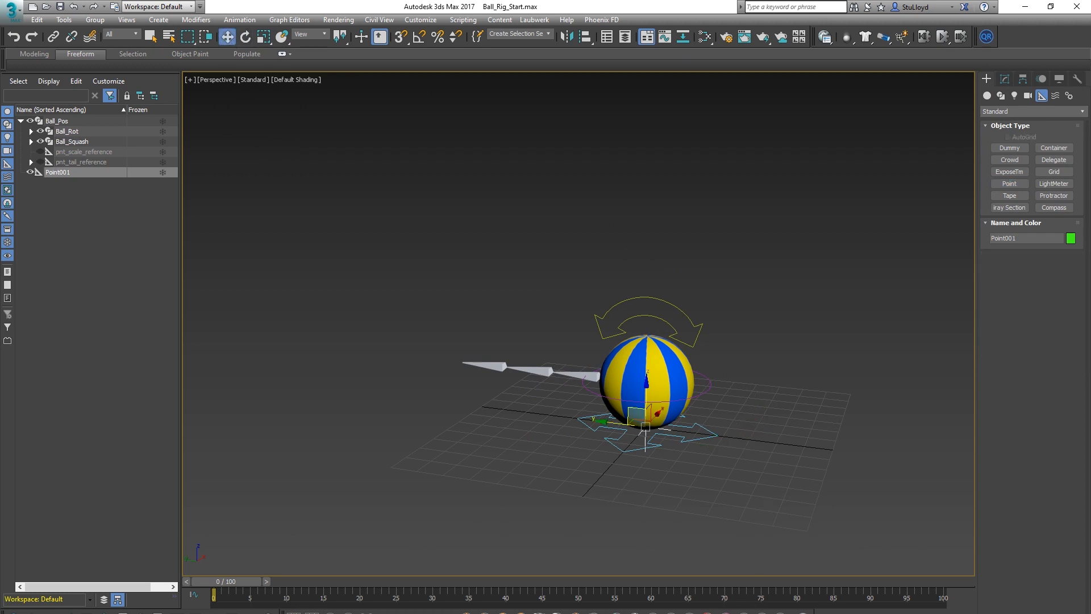
scroll(684, 460, "up", 3)
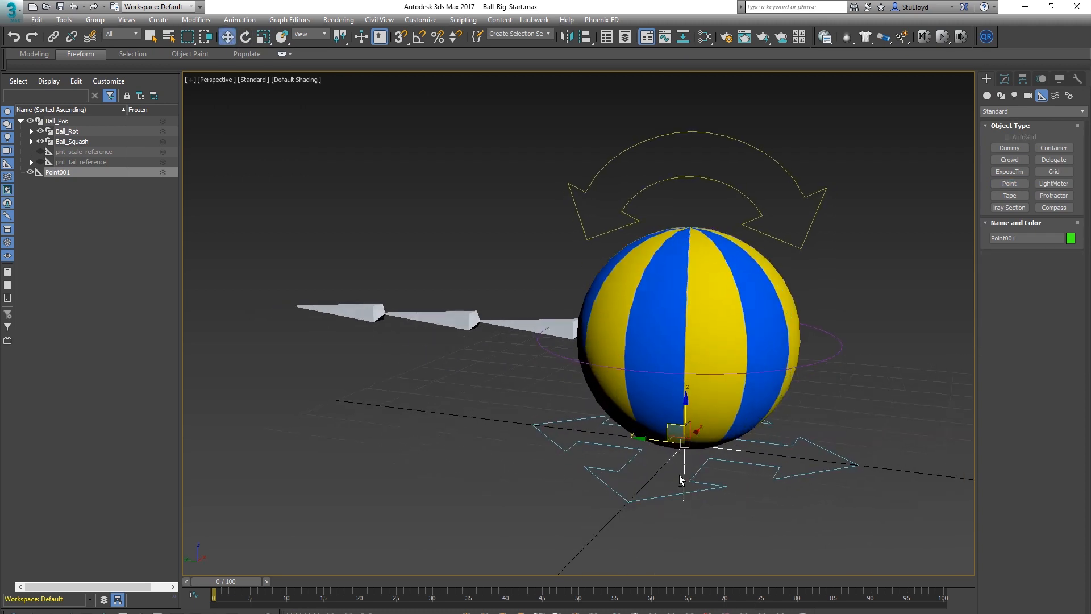
scroll(712, 463, "down", 1)
middle_click_drag(713, 463, 745, 462, "alt")
Rename the new Point helper at the origin as Ball_Scale.
left_click(1015, 112)
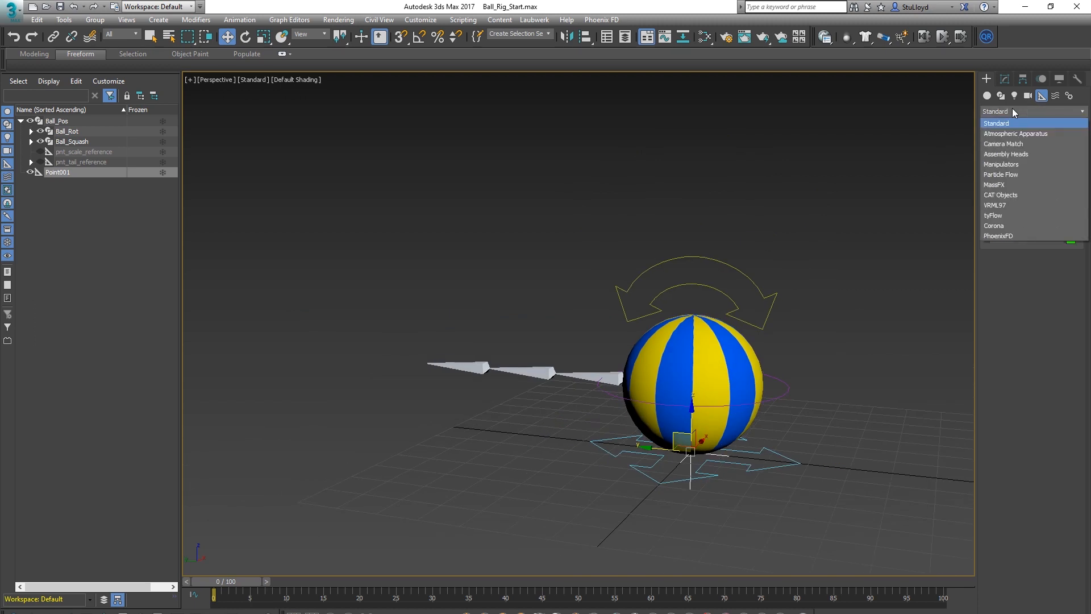
left_click(1022, 70)
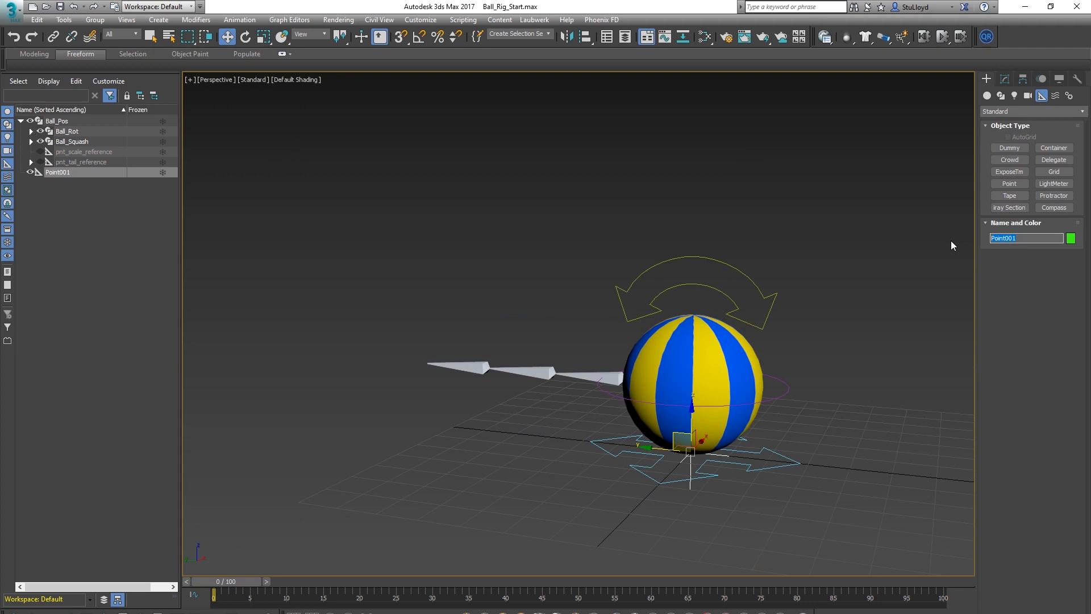
type("Ball_Scale")
Link the Ball_Pos control to the Ball_Scale helper as its parent.
scroll(762, 453, "up", 3)
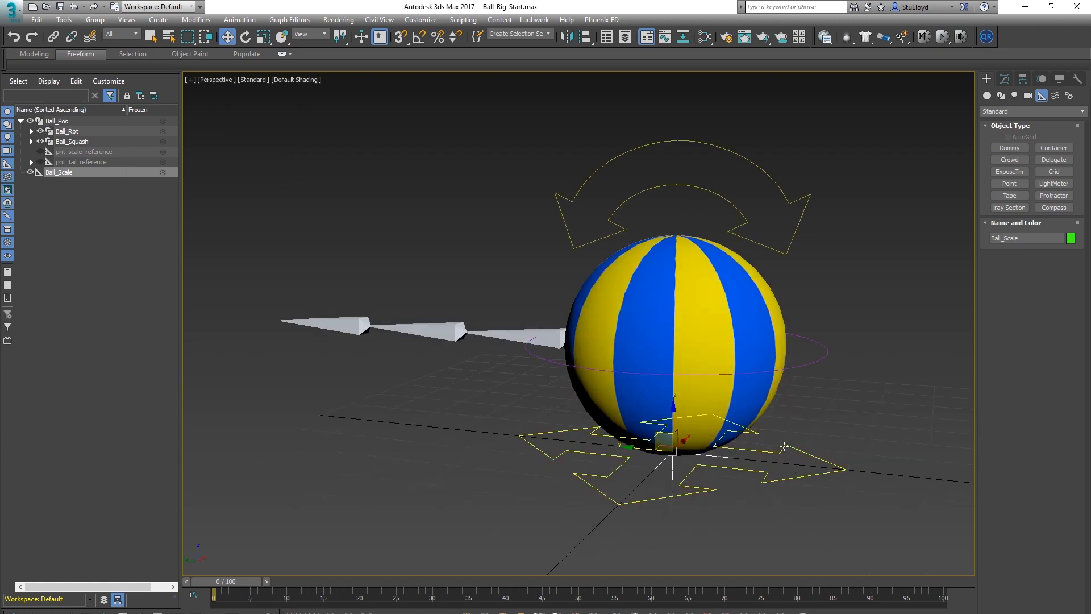
left_click(56, 37)
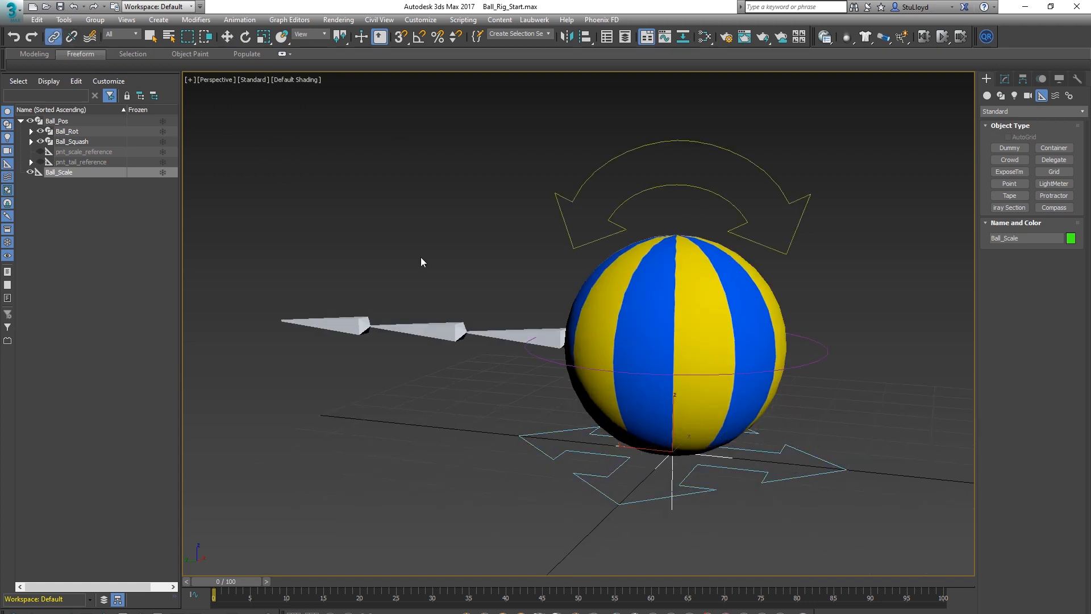
left_click(790, 449)
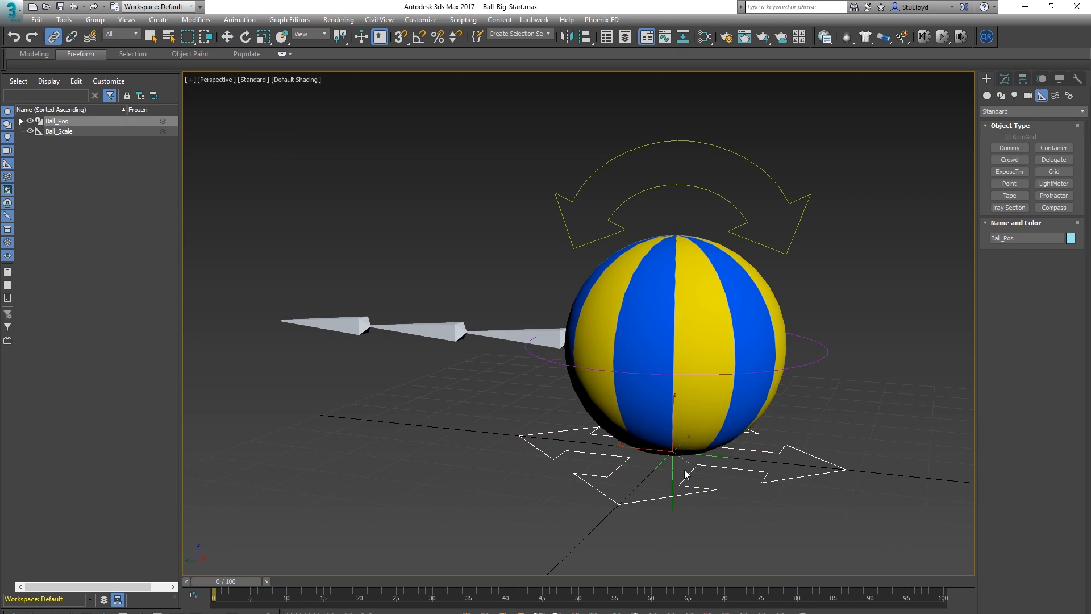
left_click_drag(724, 456, 727, 458)
scroll(736, 461, "down", 3)
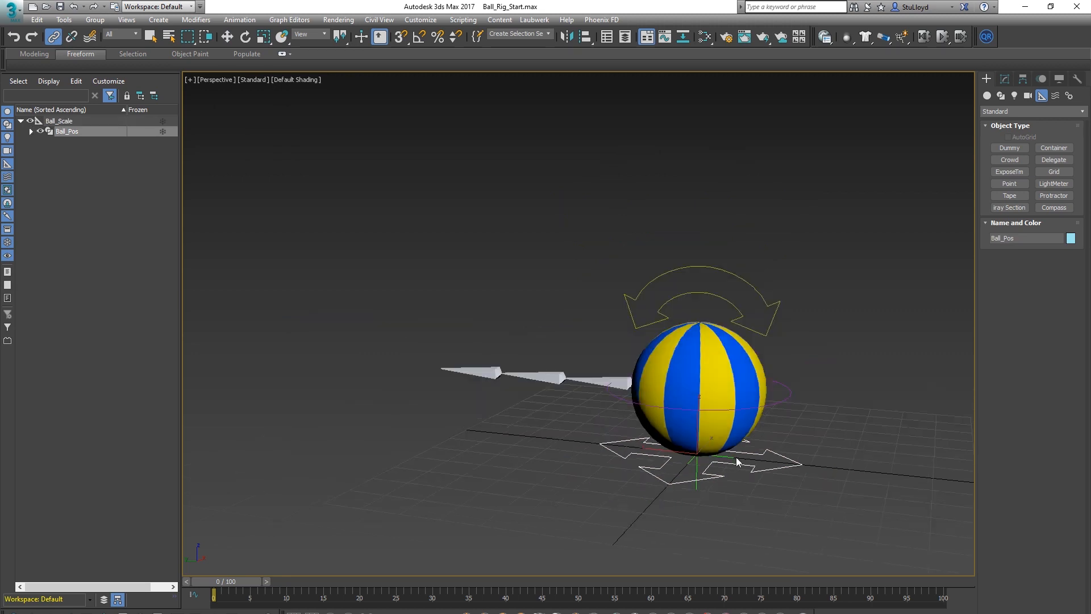
left_click(823, 414)
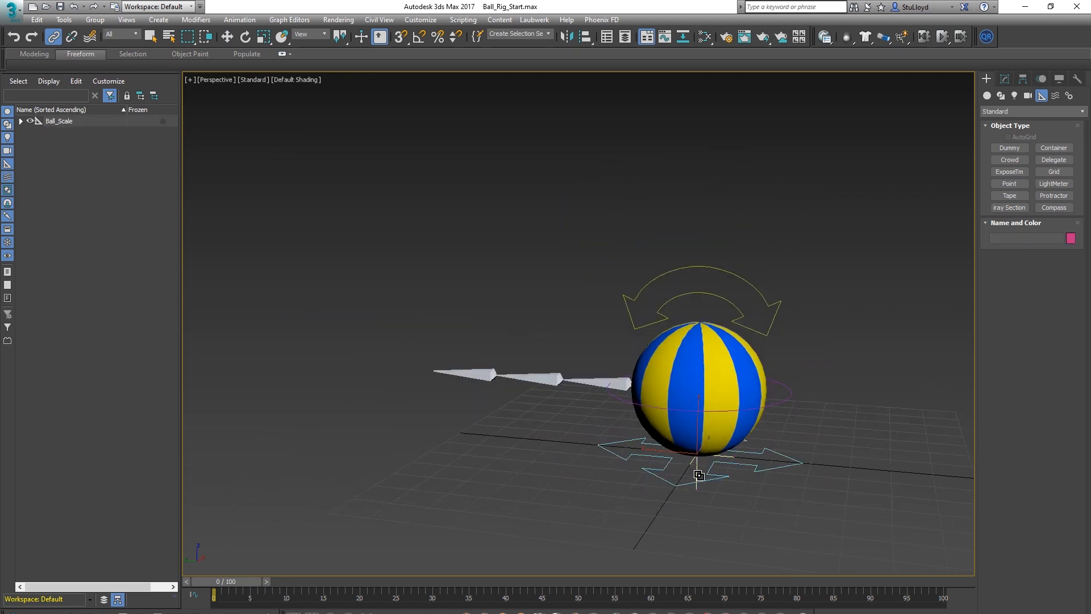
Select the Ball_Scale helper and test with the Scale tool whether the whole ball rig and bone chain resize together.
left_click(697, 476)
scroll(745, 400, "down", 3)
middle_click_drag(766, 411, 599, 422, "alt")
key("r")
scroll(567, 442, "up", 8)
scroll(752, 366, "down", 7)
middle_click_drag(716, 409, 715, 392, "alt")
scroll(706, 379, "down", 8)
scroll(699, 364, "up", 11)
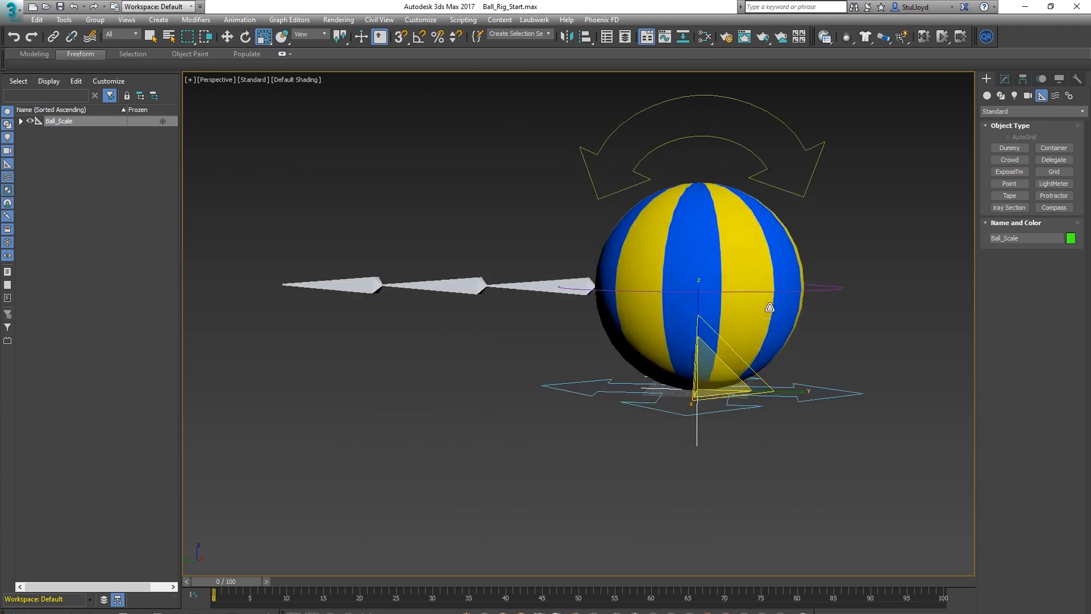
scroll(749, 325, "down", 2)
scroll(749, 325, "down", 4)
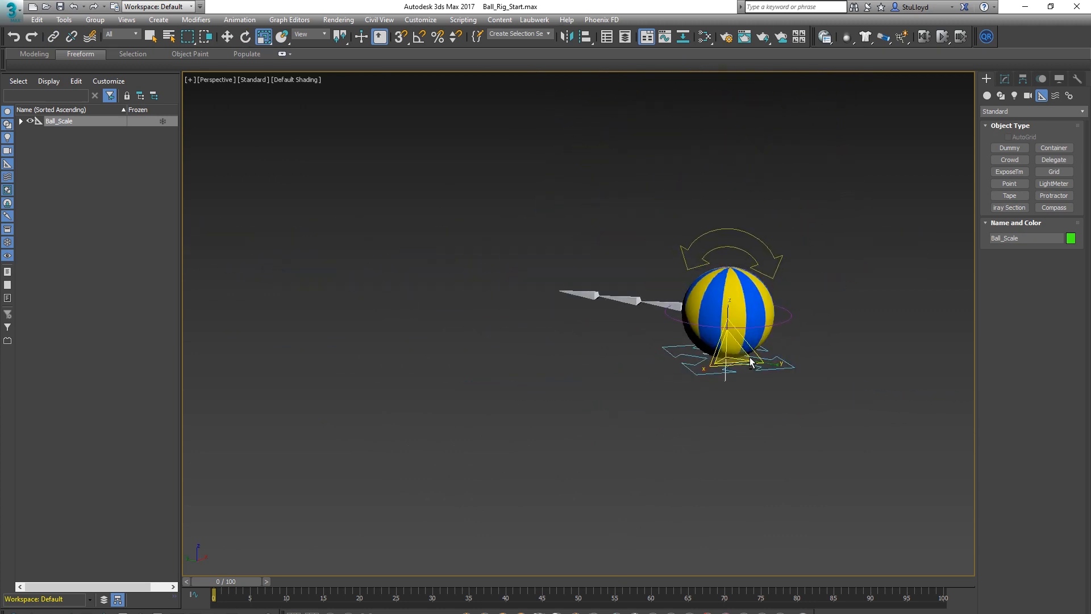
left_click(787, 314)
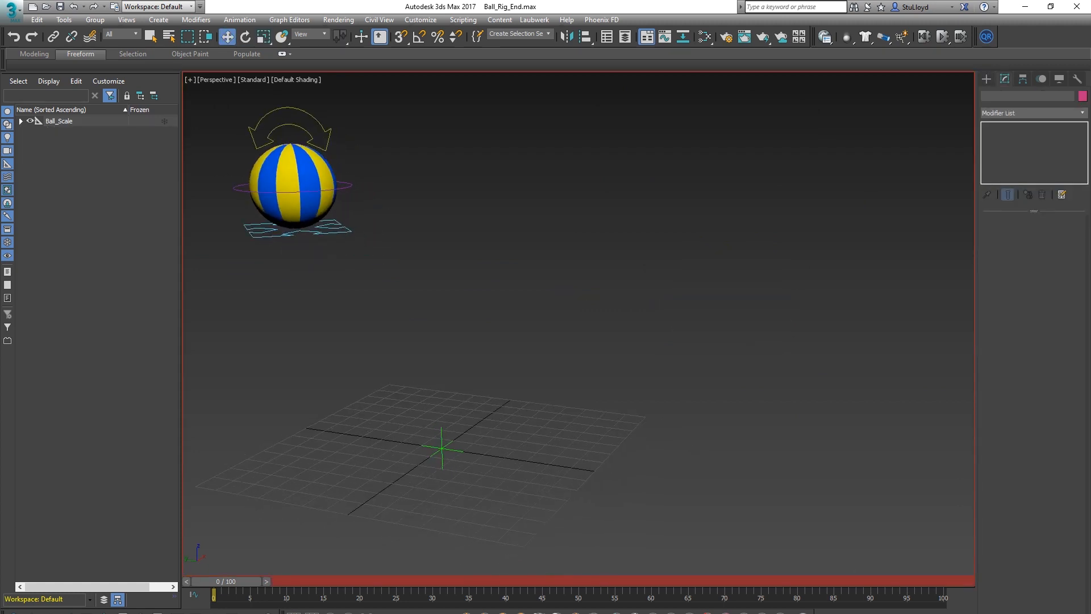
Play back the ball rig's animation in Ball_Rig_End.max to review its motion.
key("slash")
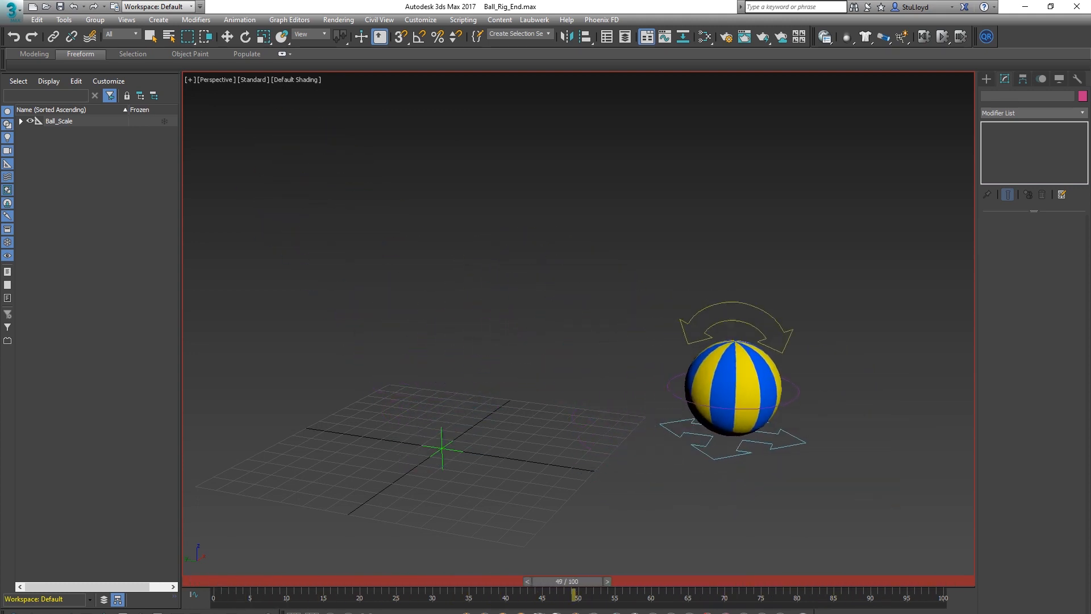
key("slash")
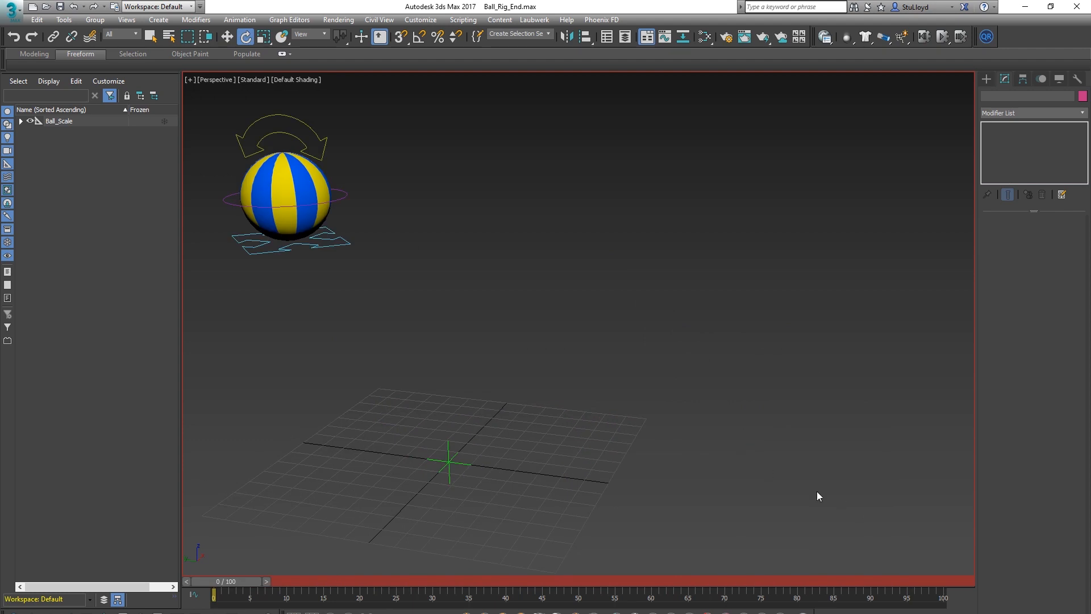
key("slash")
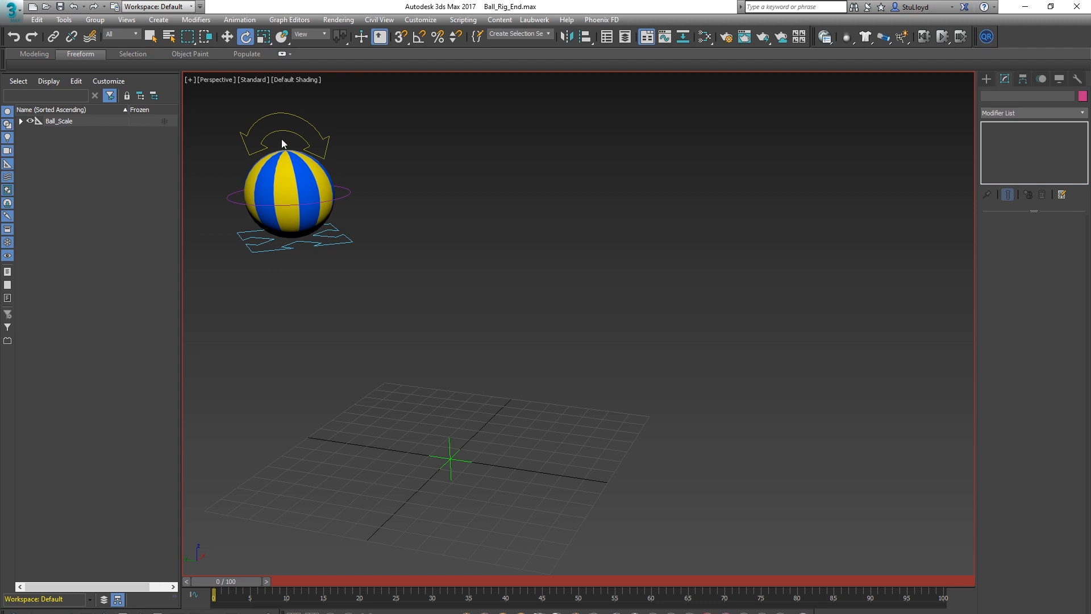
key("slash")
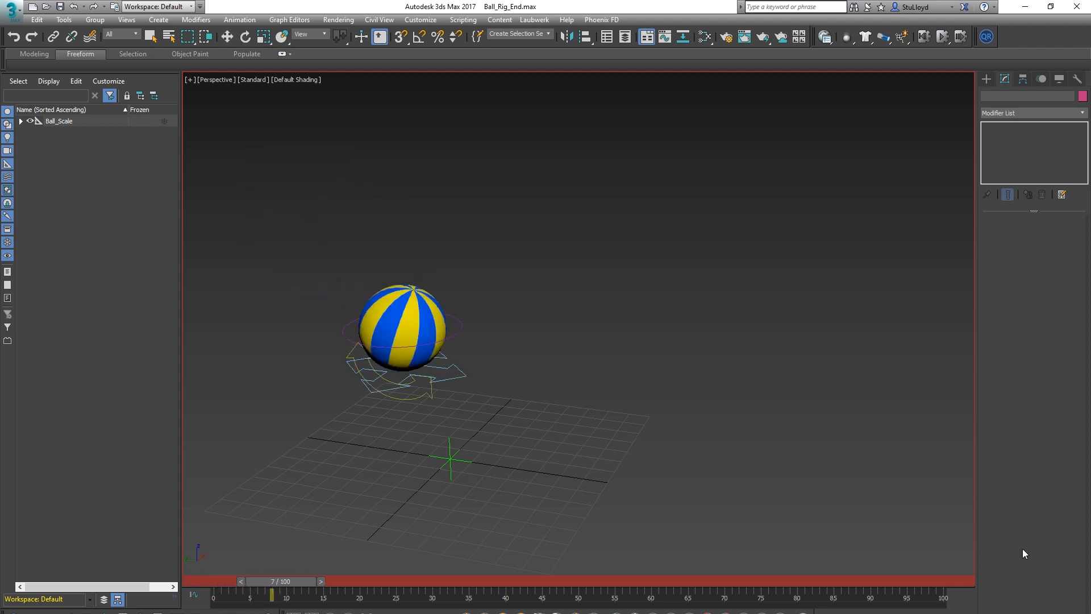